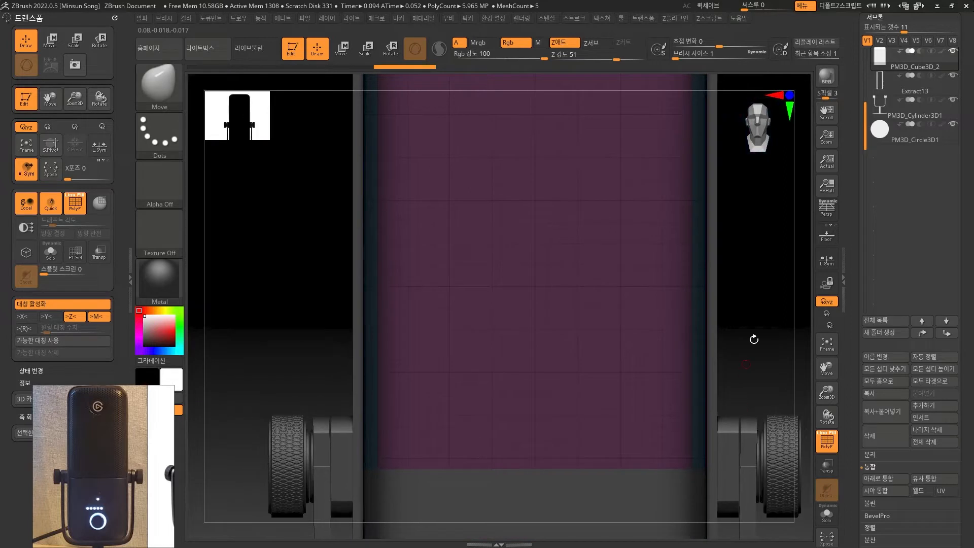
# - Load the Plane3D primitive as the active tool in place of the microphone model
pyautogui.moveTo(764, 311); pyautogui.dragTo(785, 330)
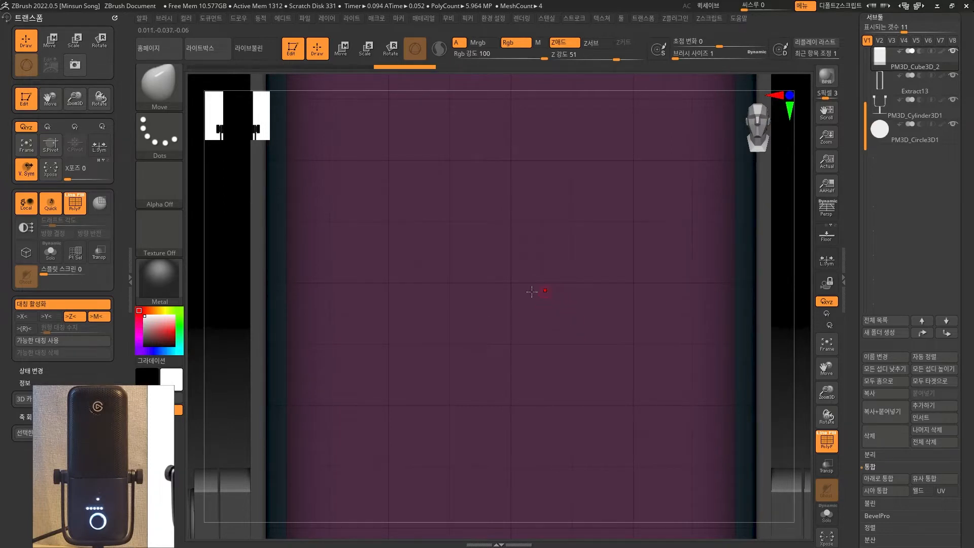
pyautogui.press('f')
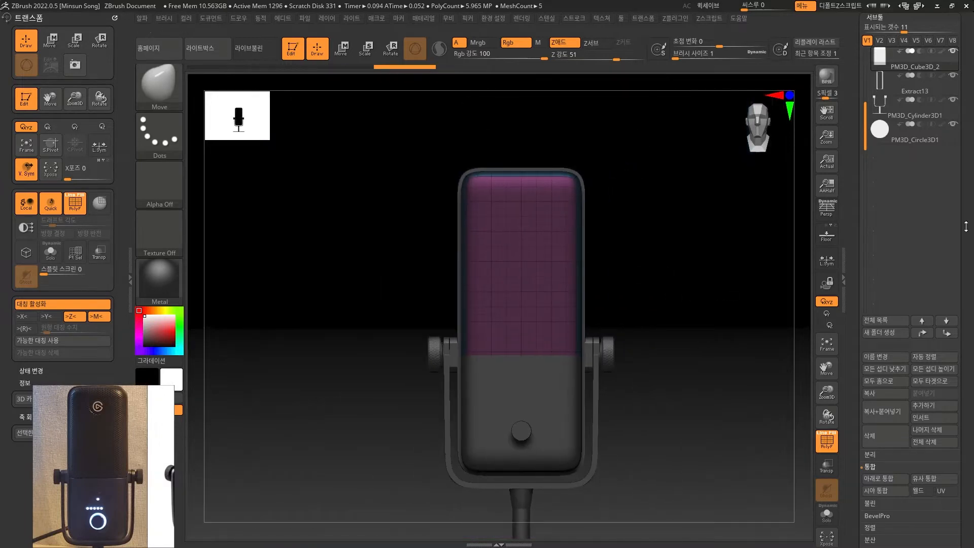
pyautogui.scroll(5, 872, 136)
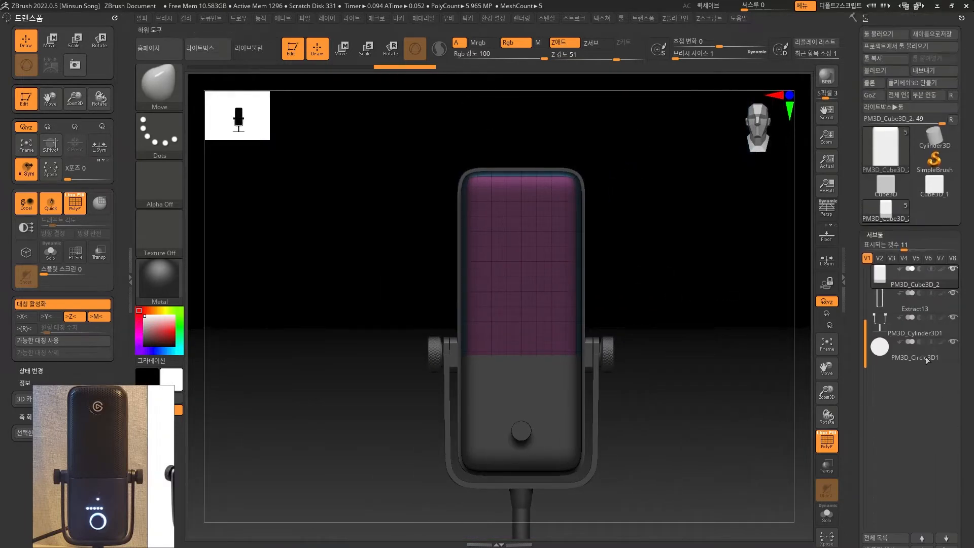
pyautogui.click(884, 153)
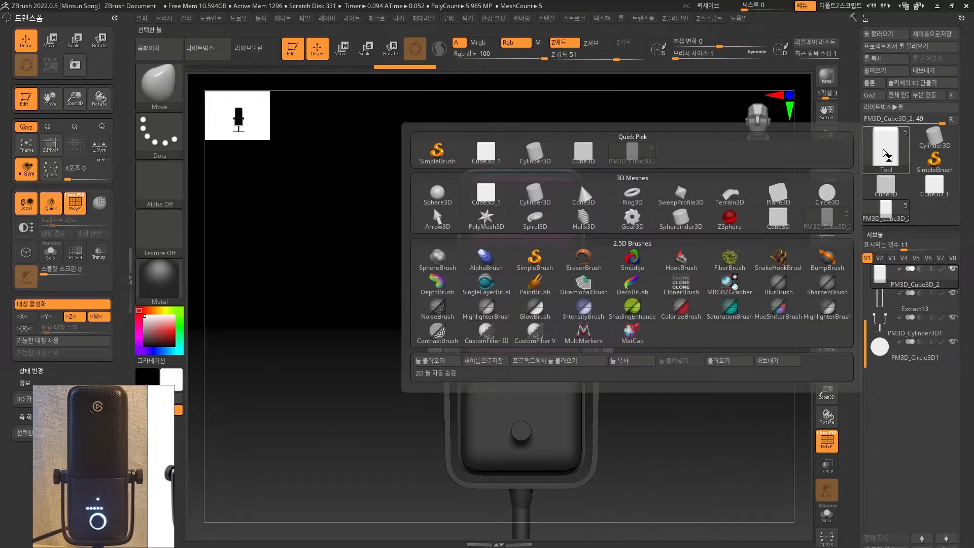
pyautogui.click(789, 192)
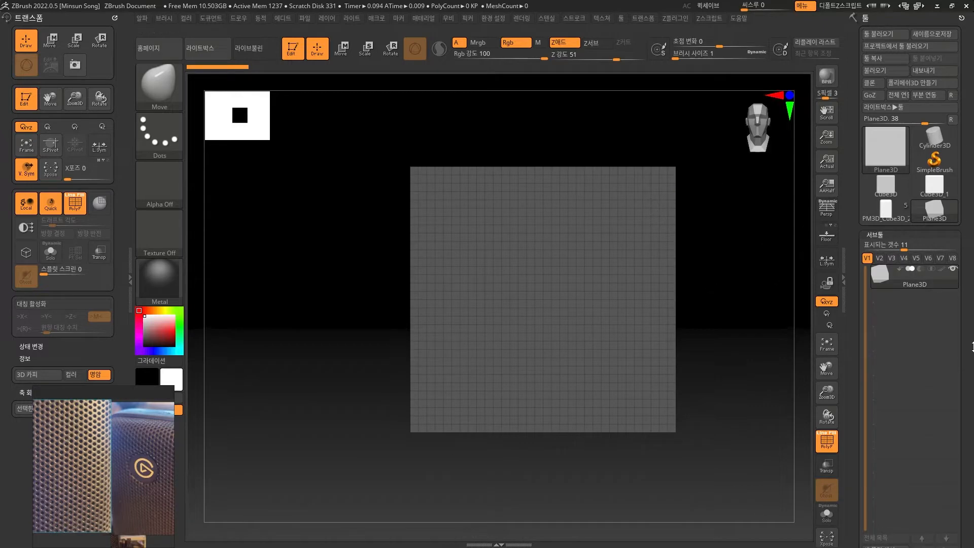
# - Set the plane's initial horizontal and vertical divisions to 5 and convert it to a PolyMesh3D
pyautogui.scroll(-1, 972, 347)
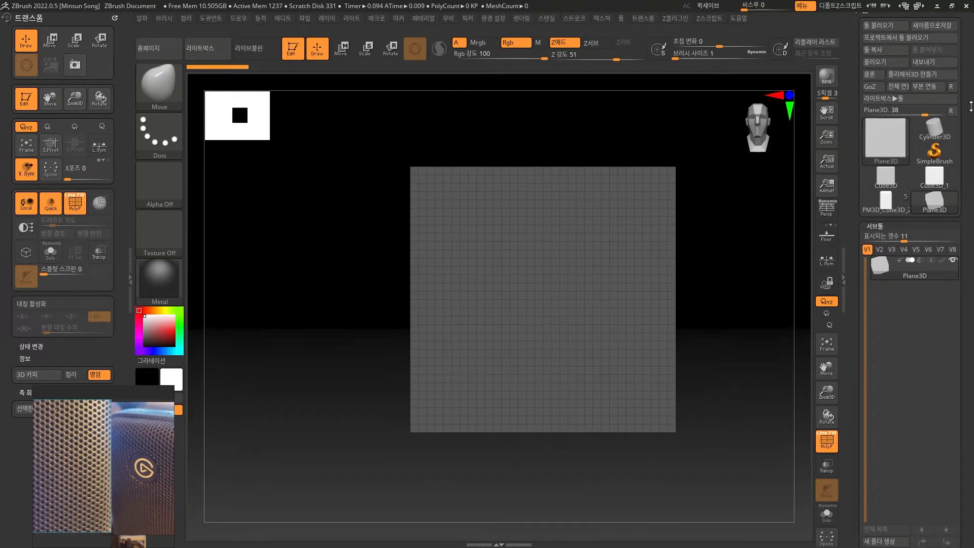
pyautogui.scroll(-10, 972, 353)
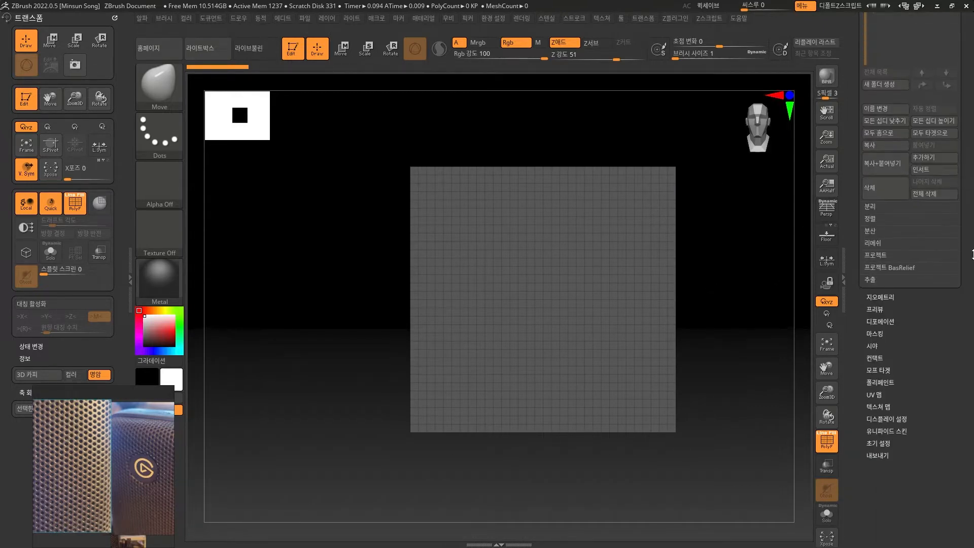
pyautogui.click(885, 447)
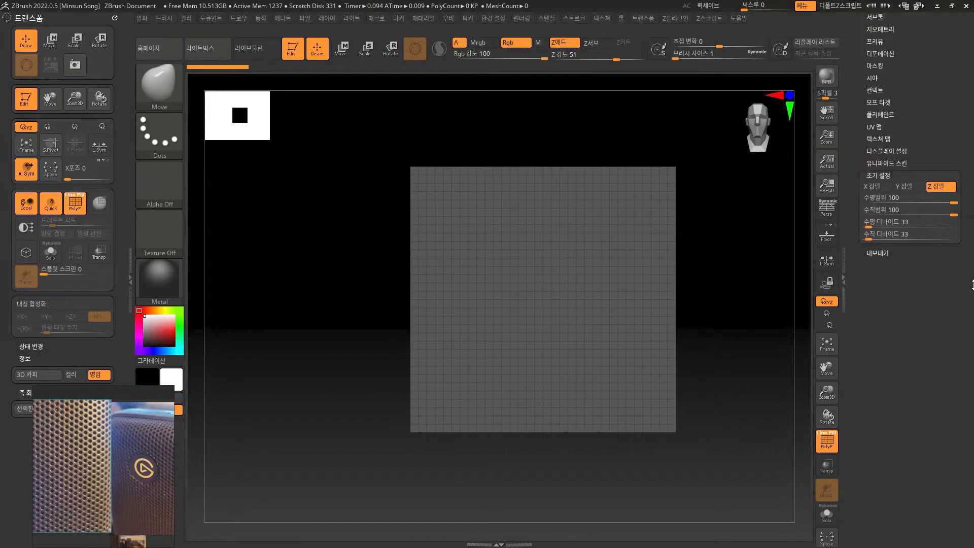
pyautogui.moveTo(971, 283); pyautogui.dragTo(922, 460)
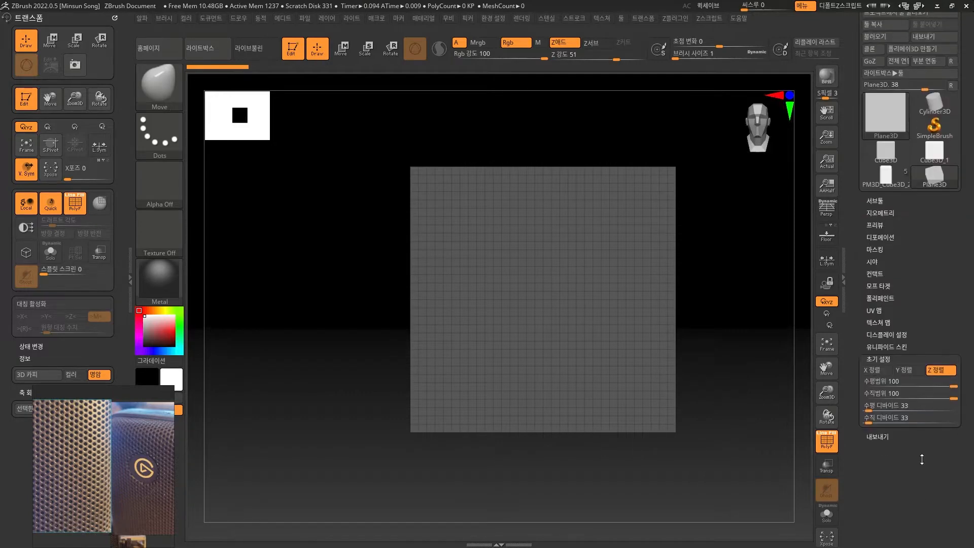
pyautogui.click(868, 407)
pyautogui.write('5')
pyautogui.click(877, 422)
pyautogui.press('Tab')
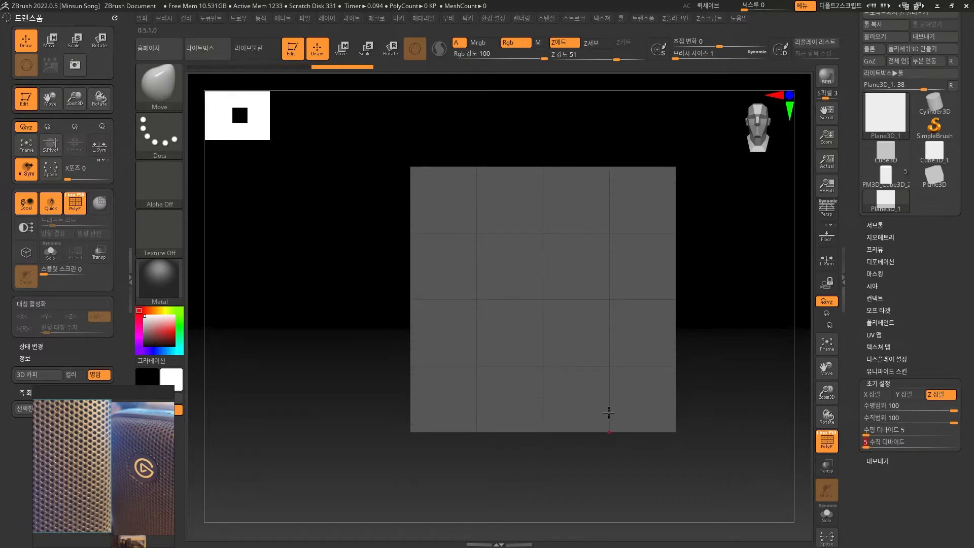
pyautogui.write('5')
pyautogui.press('Return')
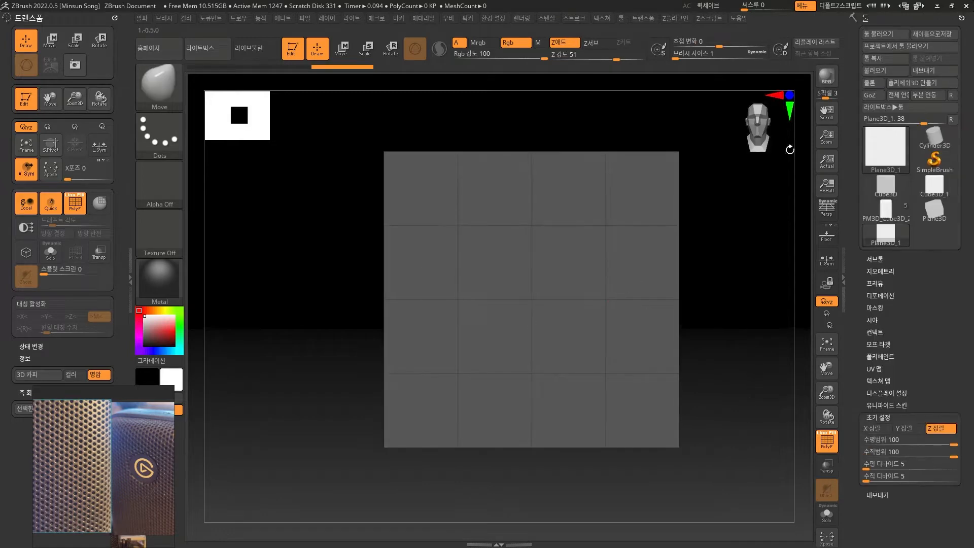
pyautogui.click(948, 85)
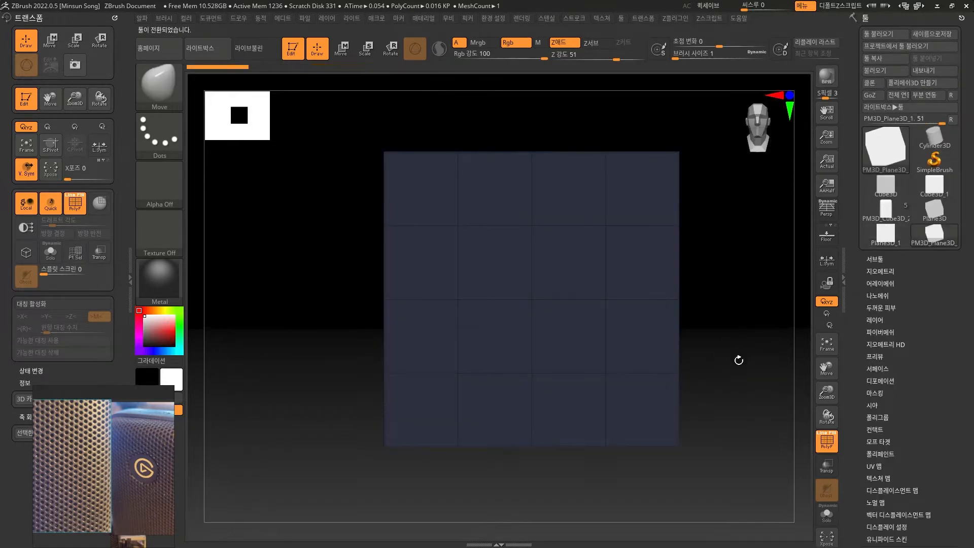
# - Hide the four centre polygons of the plane and delete the hidden part to leave a square hole
pyautogui.moveTo(739, 359); pyautogui.dragTo(745, 365)
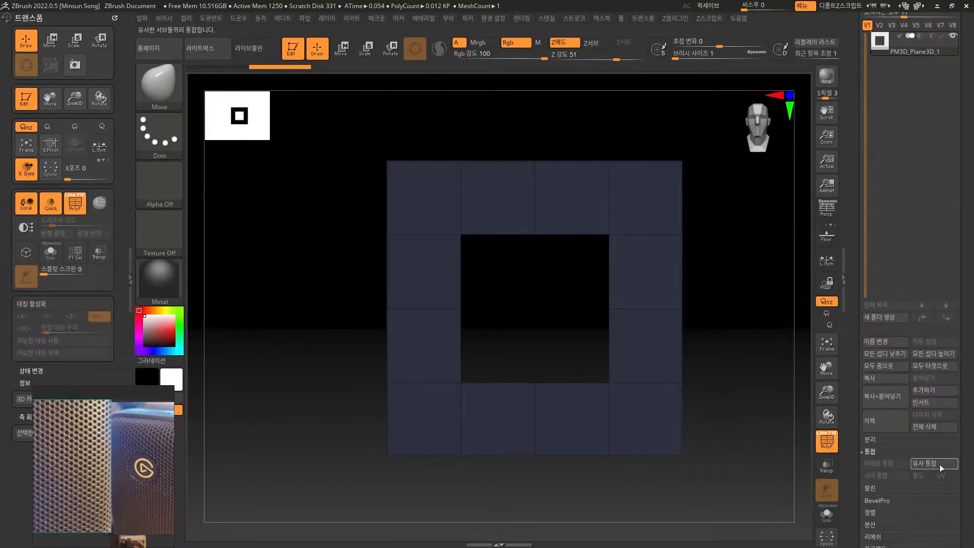
pyautogui.keyDown('alt'); pyautogui.moveTo(732, 311); pyautogui.dragTo(744, 343); pyautogui.keyUp('alt')
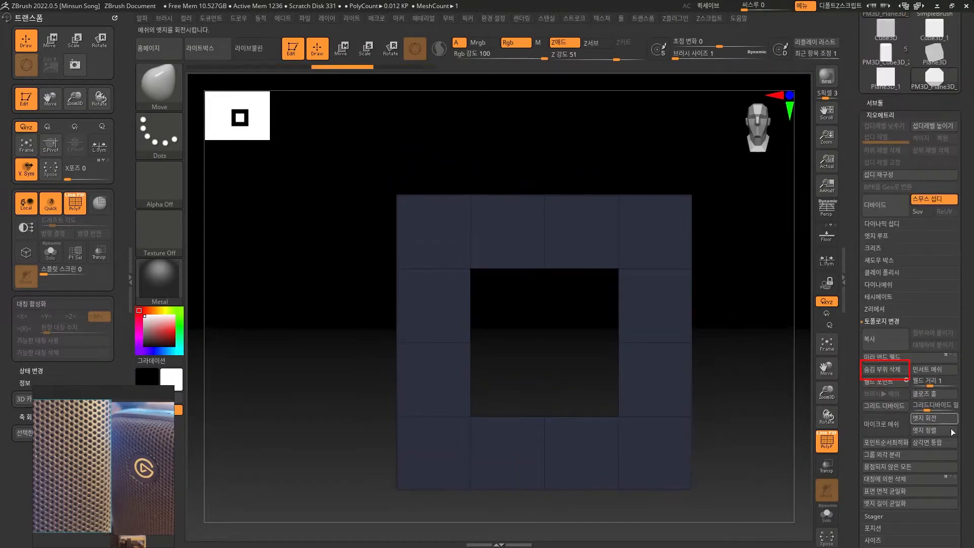
pyautogui.scroll(5, 873, 261)
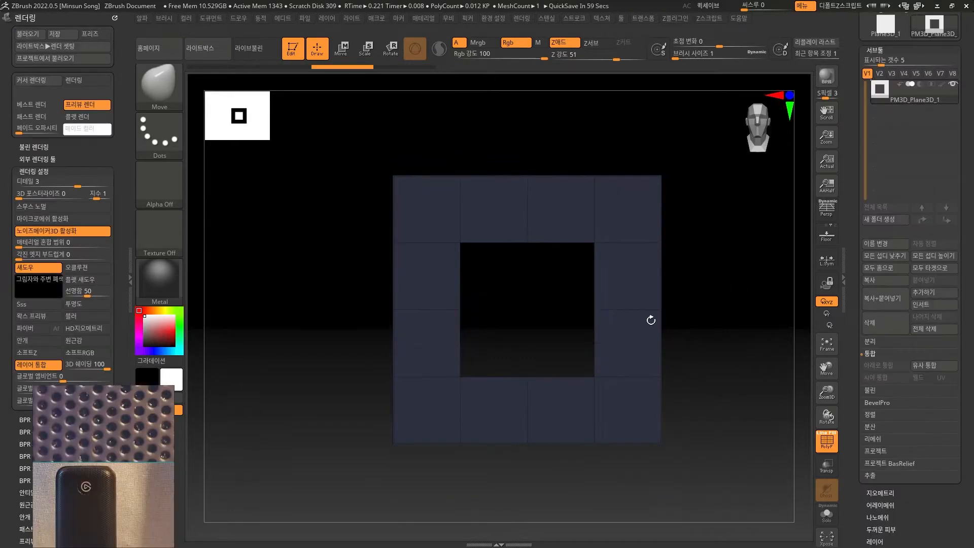
# - Turn on radial symmetry about the Z axis only, with a radial count of 4
pyautogui.click(641, 17)
pyautogui.click(636, 33)
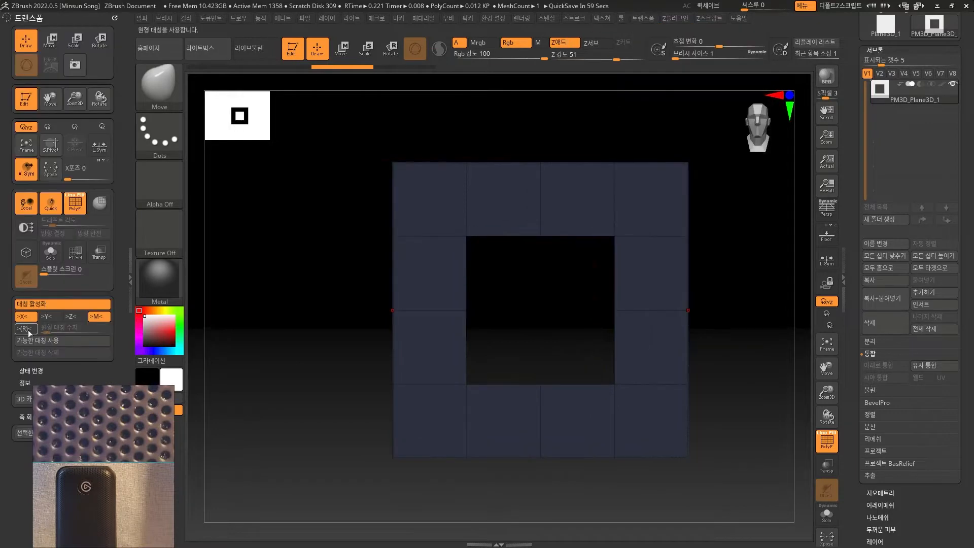
pyautogui.click(29, 331)
pyautogui.click(33, 315)
pyautogui.click(71, 317)
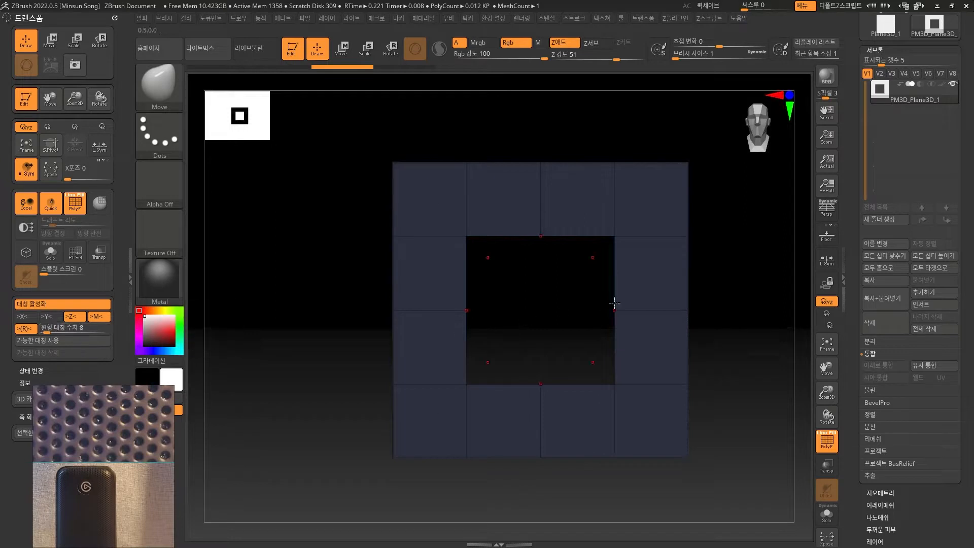
pyautogui.click(50, 329)
pyautogui.write('4')
# - Pull the midpoints of the hole's edges outward with the Move brush to make the opening octagonal
pyautogui.press('b')
pyautogui.press('m')
pyautogui.press('v')
pyautogui.moveTo(619, 309); pyautogui.dragTo(673, 309)
pyautogui.hotkey('ctrl', 'z')
pyautogui.hotkey('ctrl', 'z')
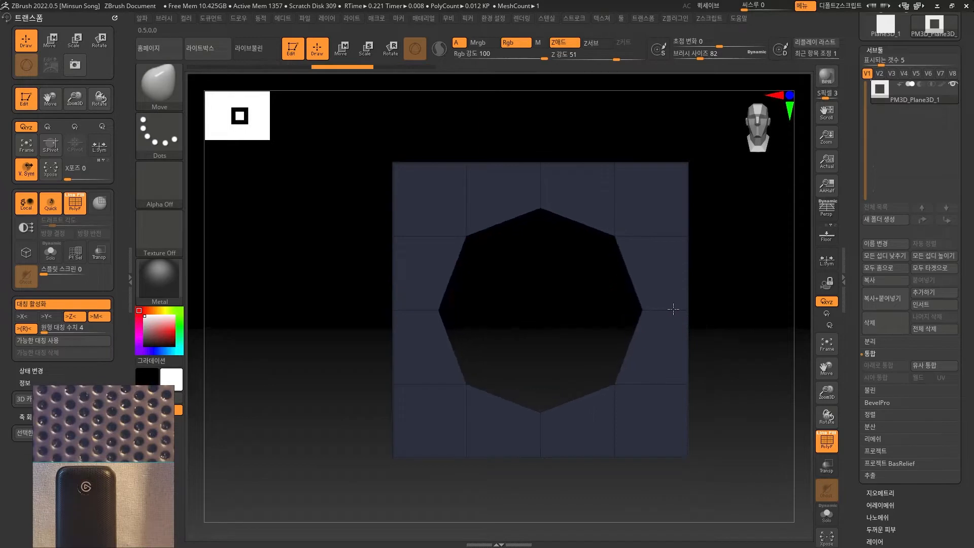
pyautogui.moveTo(696, 352)
pyautogui.keyDown('ctrl'); pyautogui.mouseDown(button='right')
pyautogui.moveTo(702, 339)
pyautogui.moveTo(683, 345)
pyautogui.moveTo(728, 335)
pyautogui.moveTo(760, 360)
pyautogui.mouseUp(button='right'); pyautogui.keyUp('ctrl')
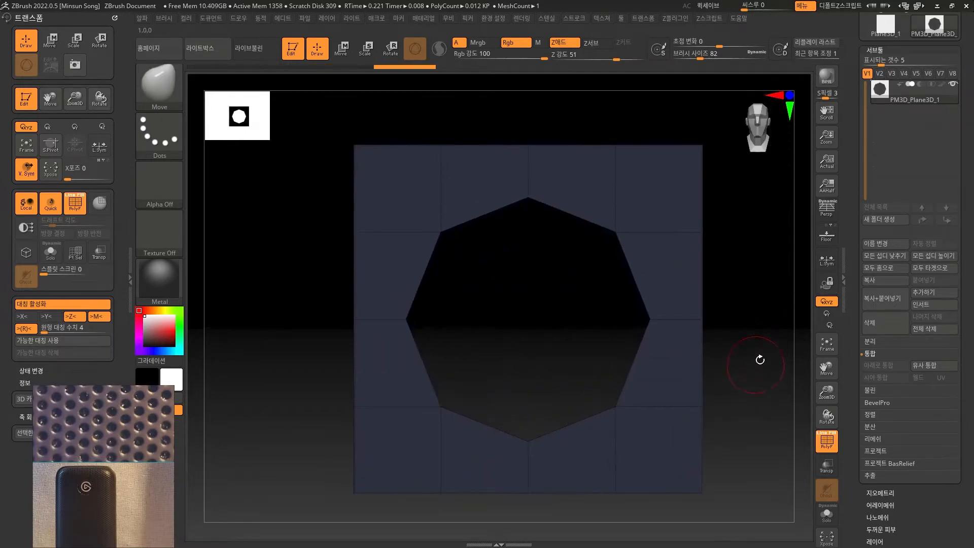
# - Switch between the microphone model and the plane with the octagonal hole to inspect both meshes
pyautogui.scroll(4, 893, 127)
pyautogui.click(884, 96)
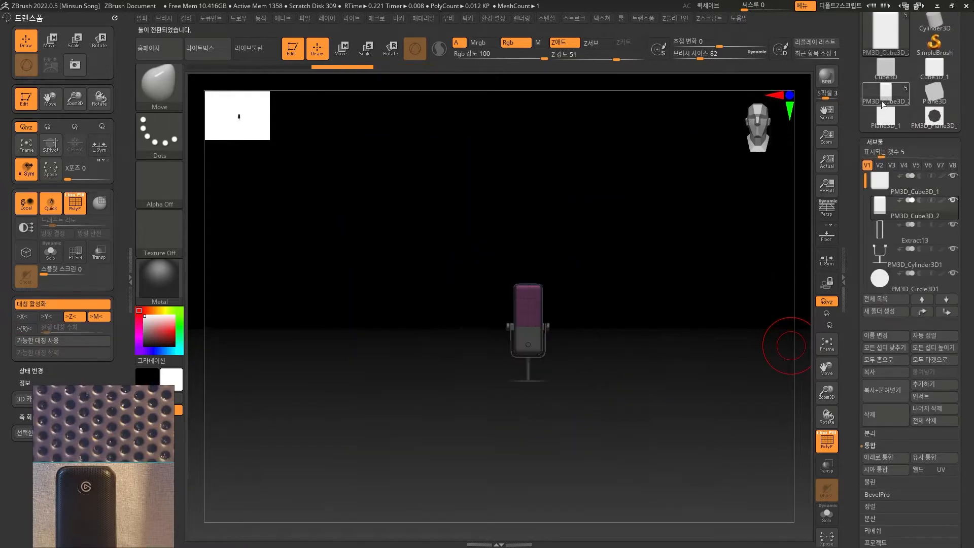
pyautogui.keyDown('ctrl'); pyautogui.moveTo(622, 317); pyautogui.dragTo(750, 504, button='right'); pyautogui.keyUp('ctrl')
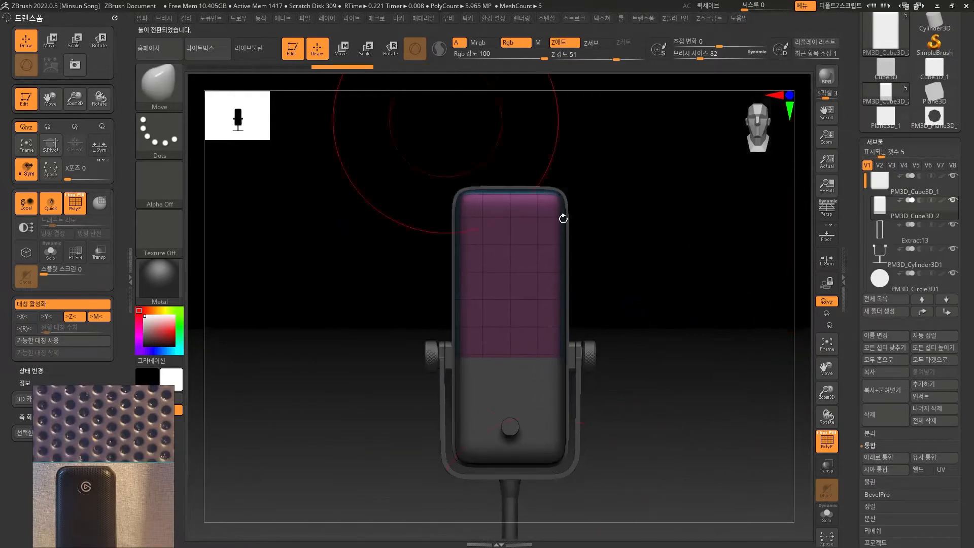
pyautogui.keyDown('ctrl'); pyautogui.moveTo(661, 331); pyautogui.dragTo(736, 379, button='right'); pyautogui.keyUp('ctrl')
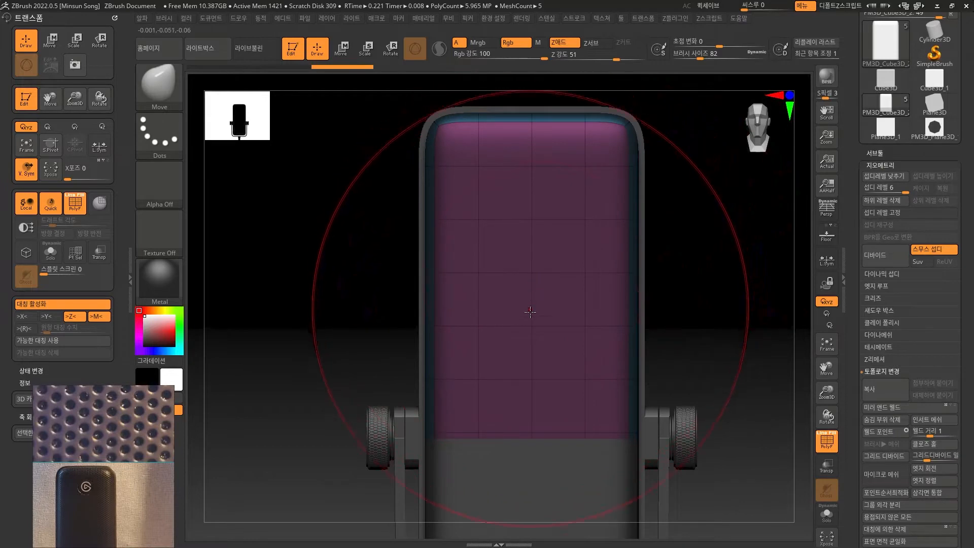
pyautogui.click(924, 133)
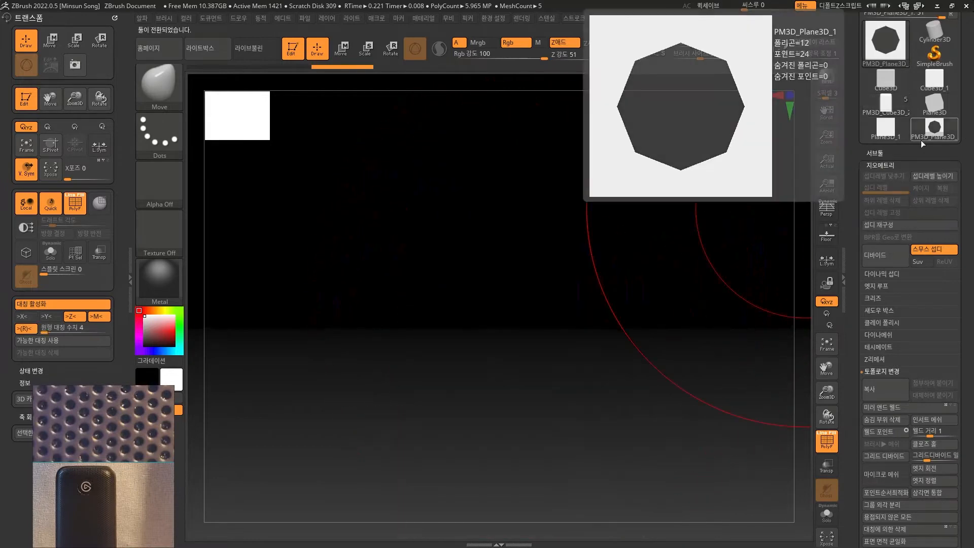
pyautogui.press('f')
pyautogui.press('f')
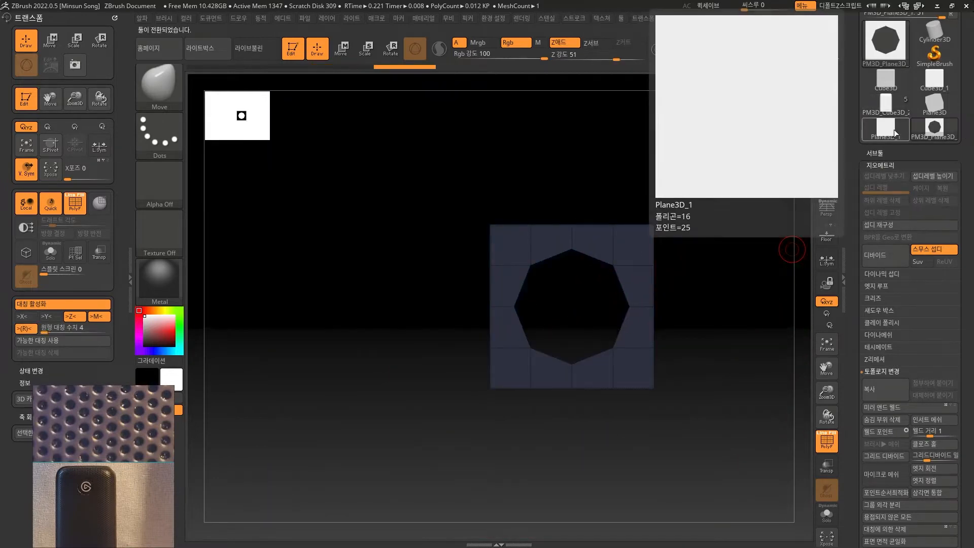
# - Return to the microphone model and assign PM3D_Plane3D_1 as the MicroMesh of its upper body
pyautogui.click(891, 98)
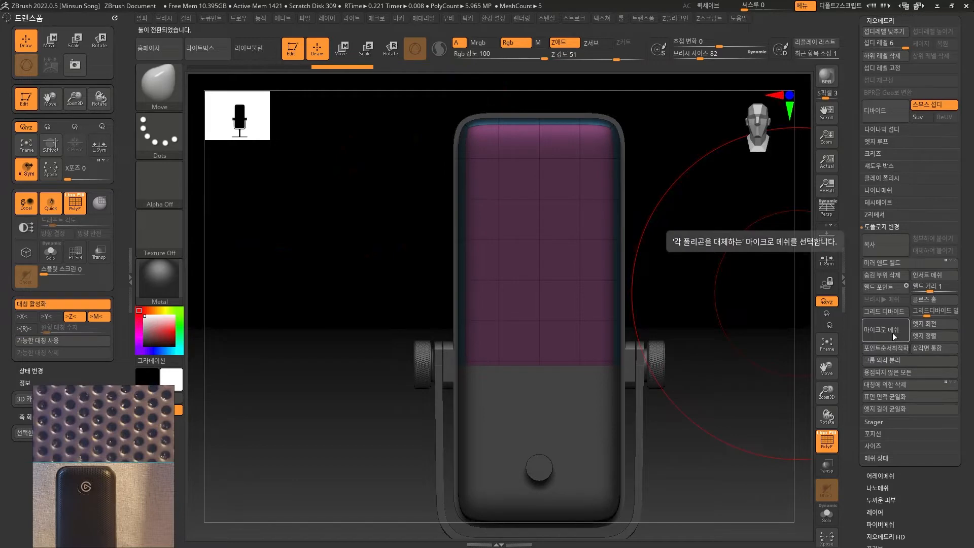
pyautogui.click(893, 334)
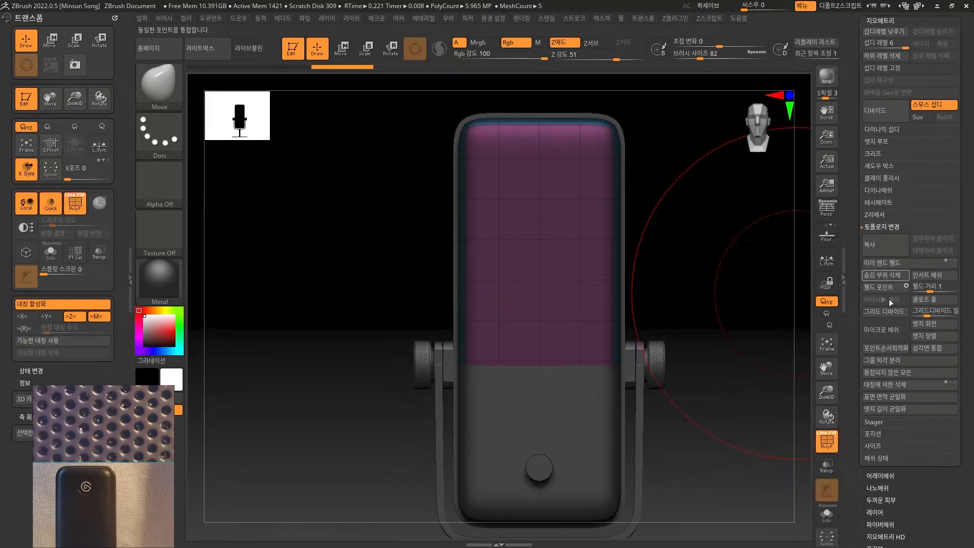
pyautogui.click(893, 336)
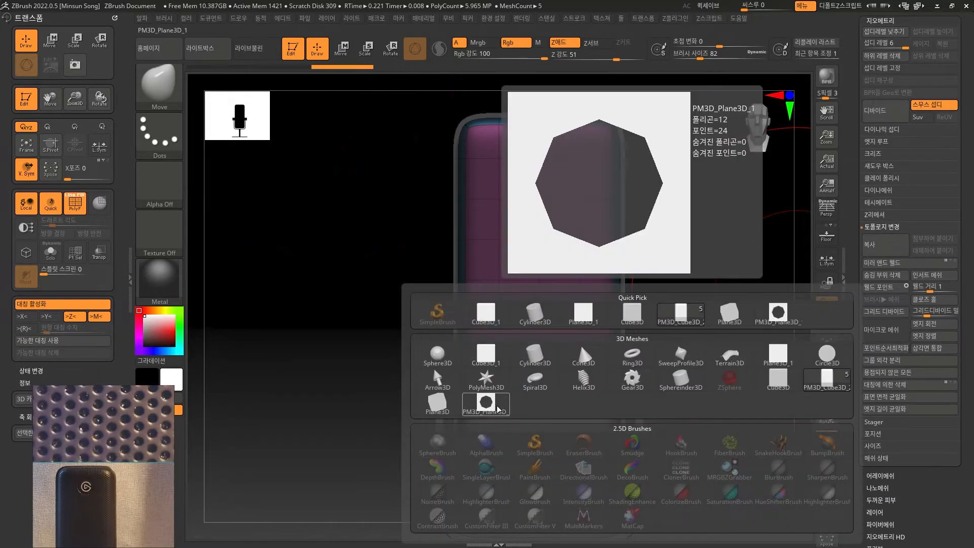
pyautogui.click(489, 403)
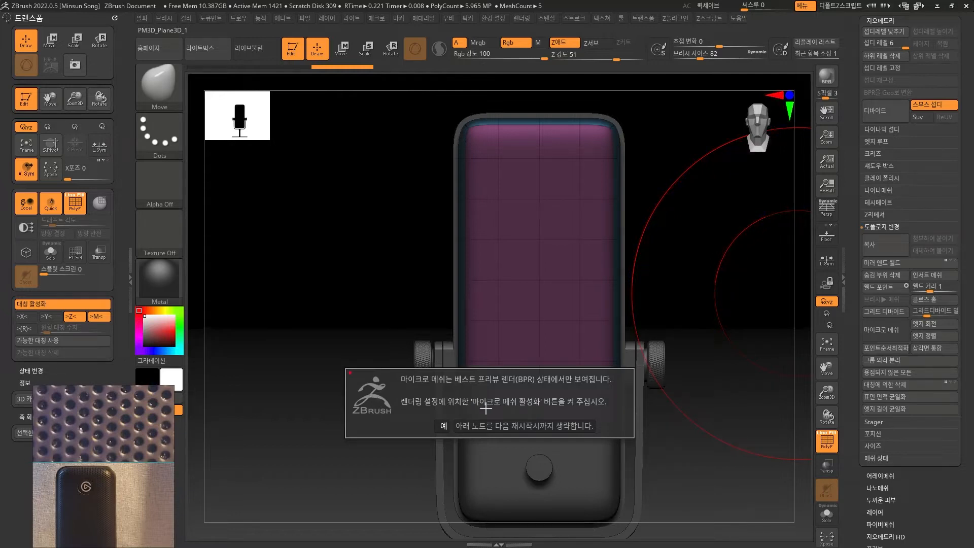
pyautogui.click(445, 426)
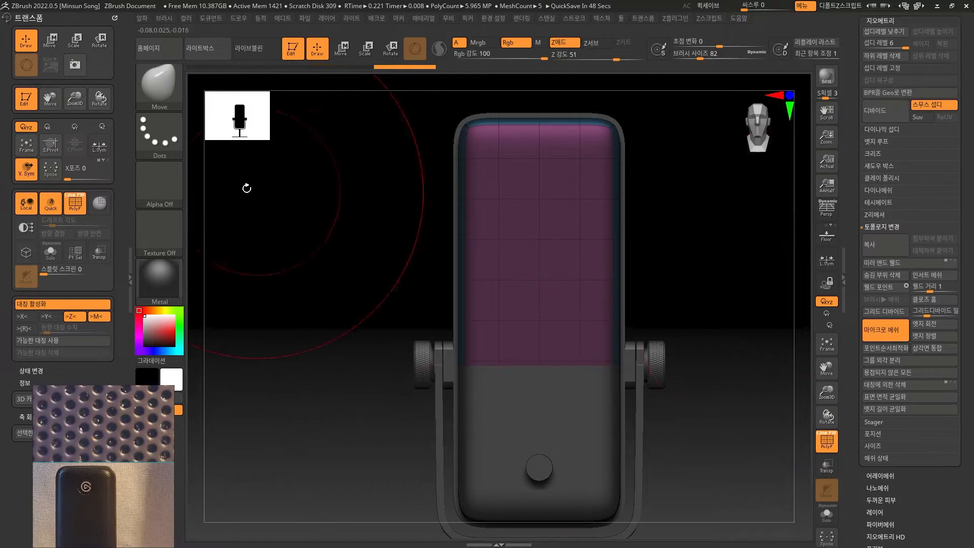
# - Replace the docked transform settings with the render settings and enable MicroMesh drawing for BPR renders
pyautogui.moveTo(111, 17); pyautogui.dragTo(427, 188)
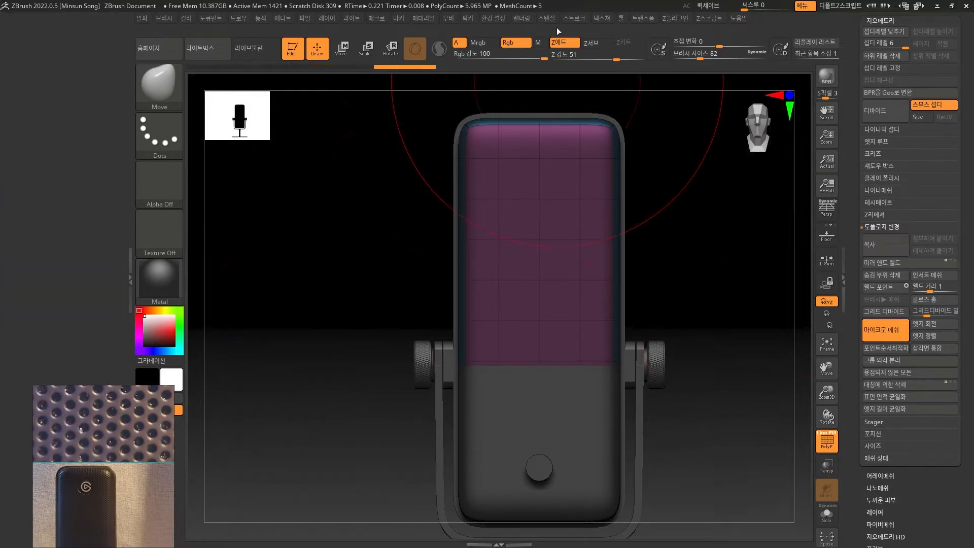
pyautogui.click(522, 18)
pyautogui.moveTo(517, 32); pyautogui.dragTo(46, 146)
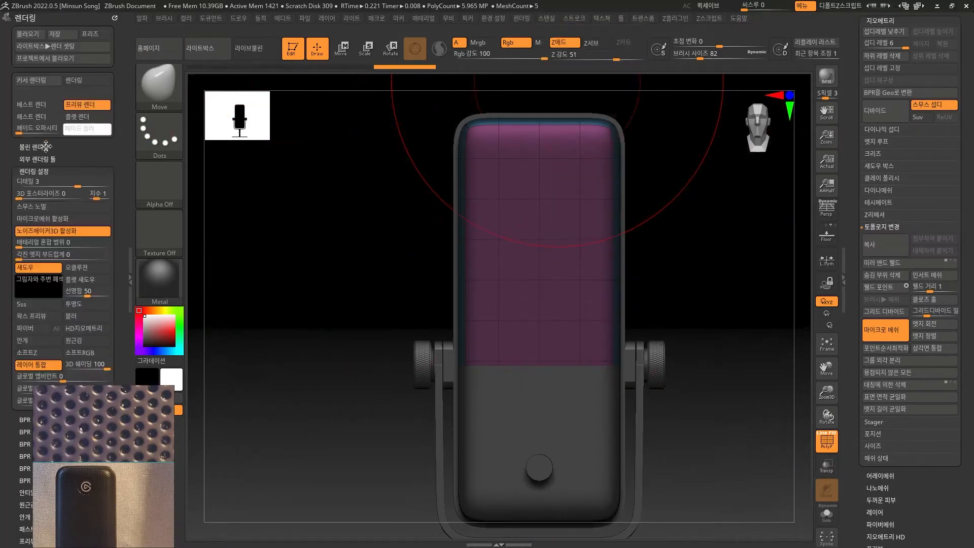
pyautogui.click(26, 219)
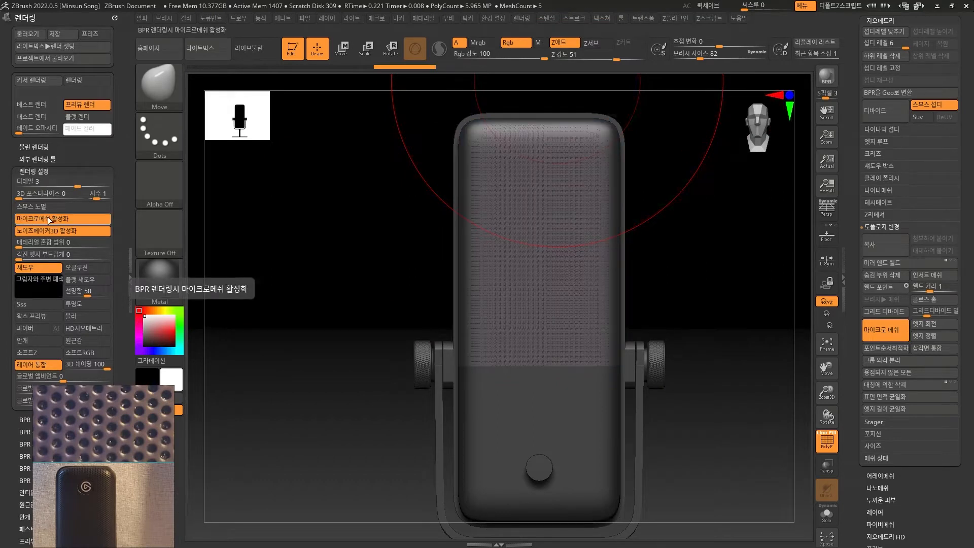
# - Set the microphone upper body's subdivision level to 4 and render the perforated grille with BPR
pyautogui.click(827, 78)
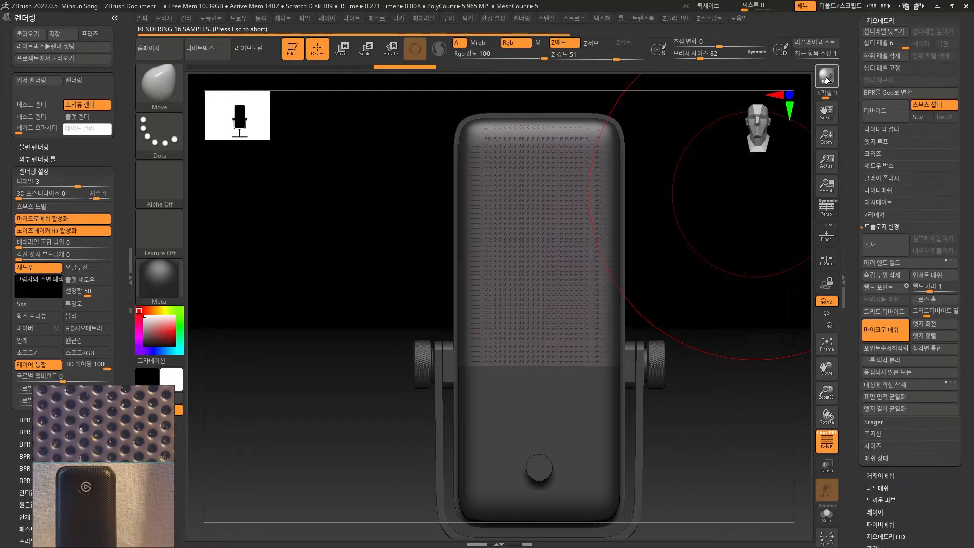
pyautogui.click(573, 265)
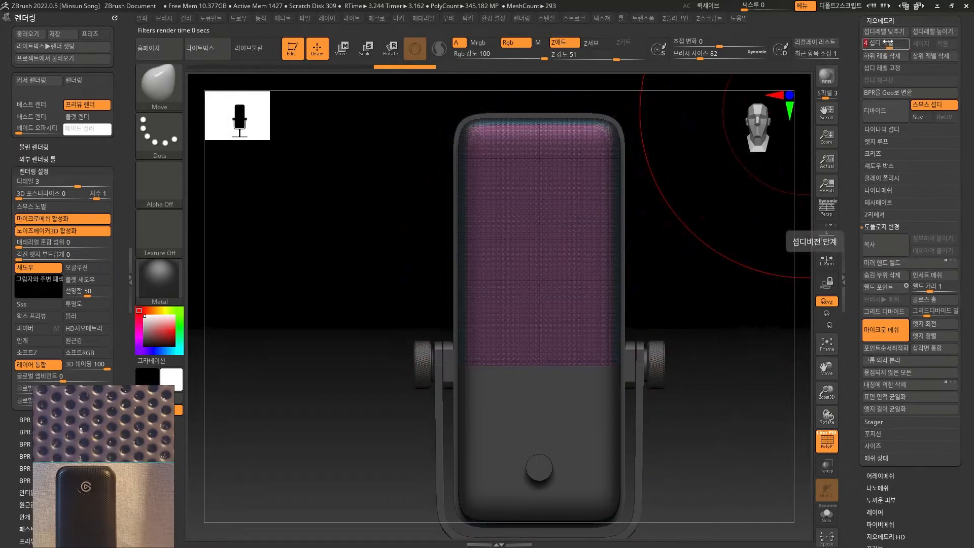
pyautogui.click(827, 77)
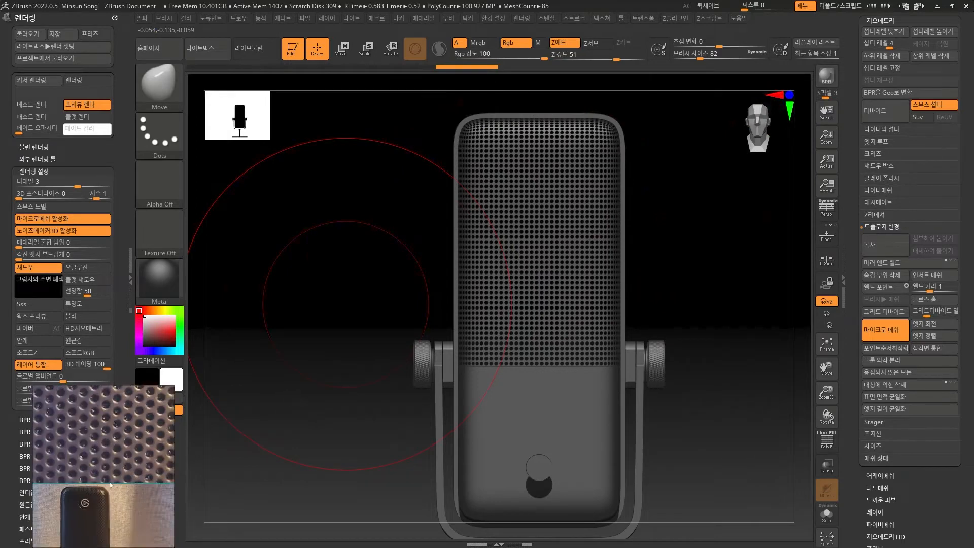
# - Clear the finished BPR preview and render the perforated grille with BPR again
pyautogui.click(292, 396)
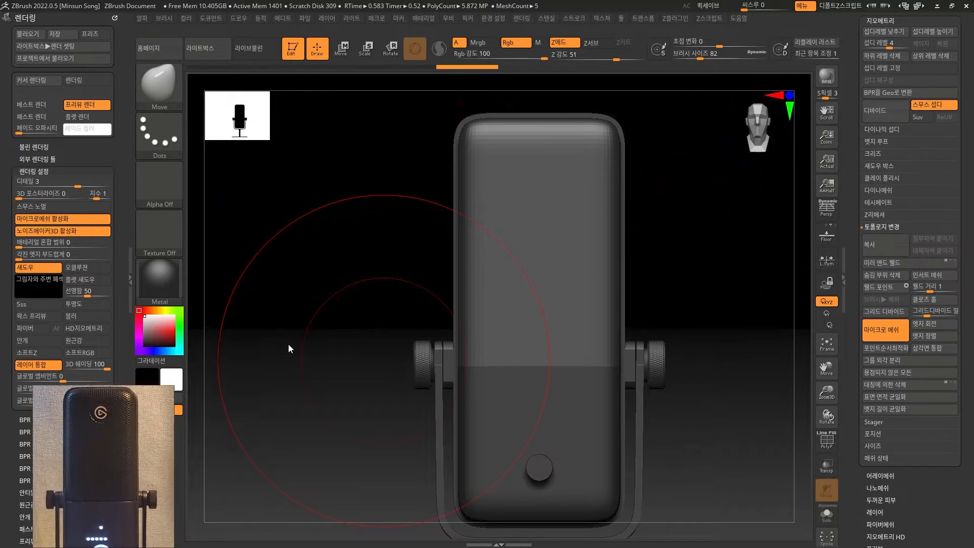
pyautogui.hotkey('shift', 'r')
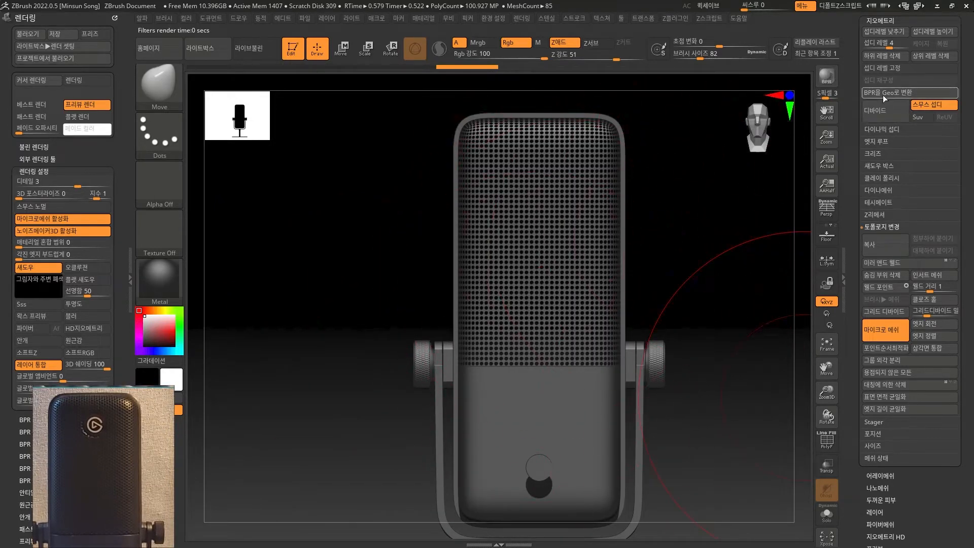
# - Isolate the microphone's upper body and extend its visible area by one row of polygons along the lower edge
pyautogui.keyDown('alt'); pyautogui.moveTo(703, 417); pyautogui.dragTo(689, 376); pyautogui.keyUp('alt')
pyautogui.click(825, 517)
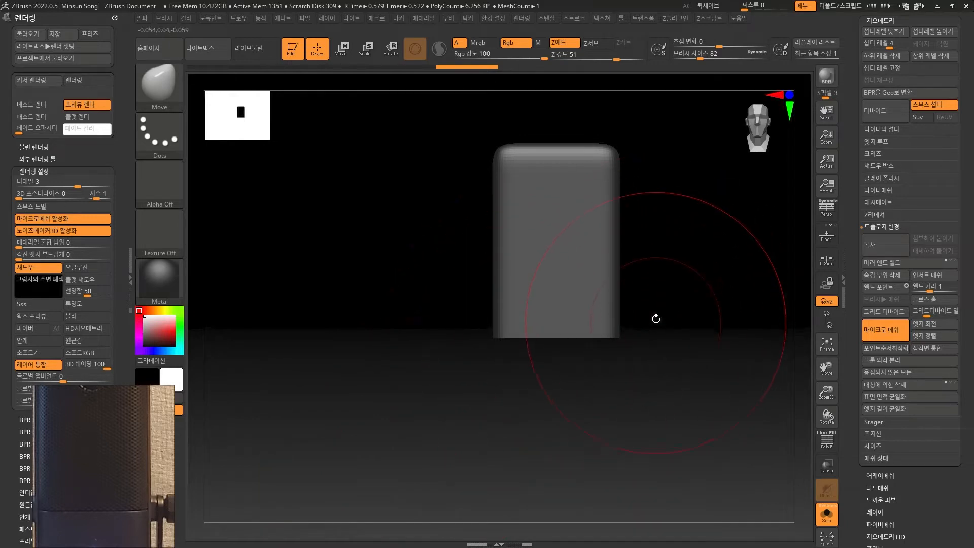
pyautogui.keyDown('alt'); pyautogui.moveTo(665, 328); pyautogui.dragTo(696, 362); pyautogui.keyUp('alt')
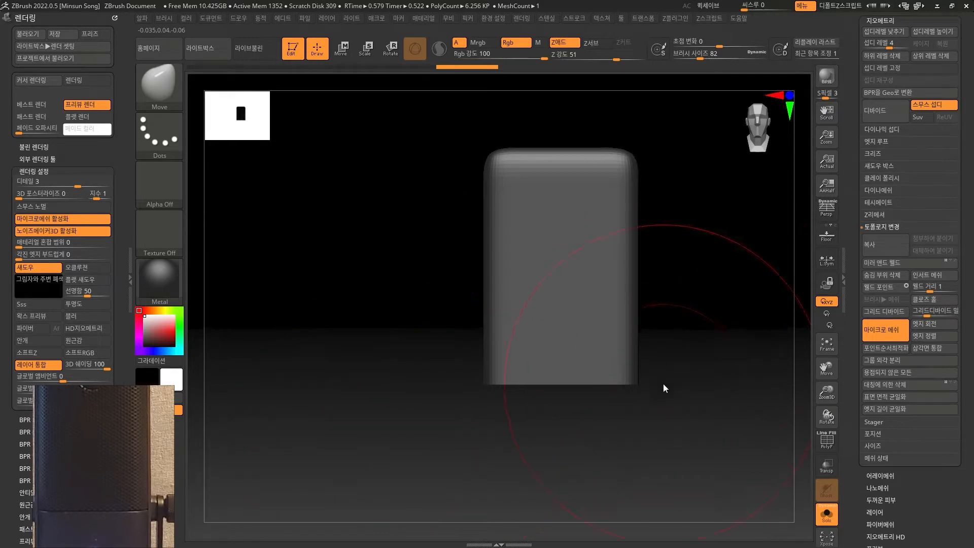
pyautogui.keyDown('alt'); pyautogui.moveTo(728, 355); pyautogui.dragTo(731, 361); pyautogui.keyUp('alt')
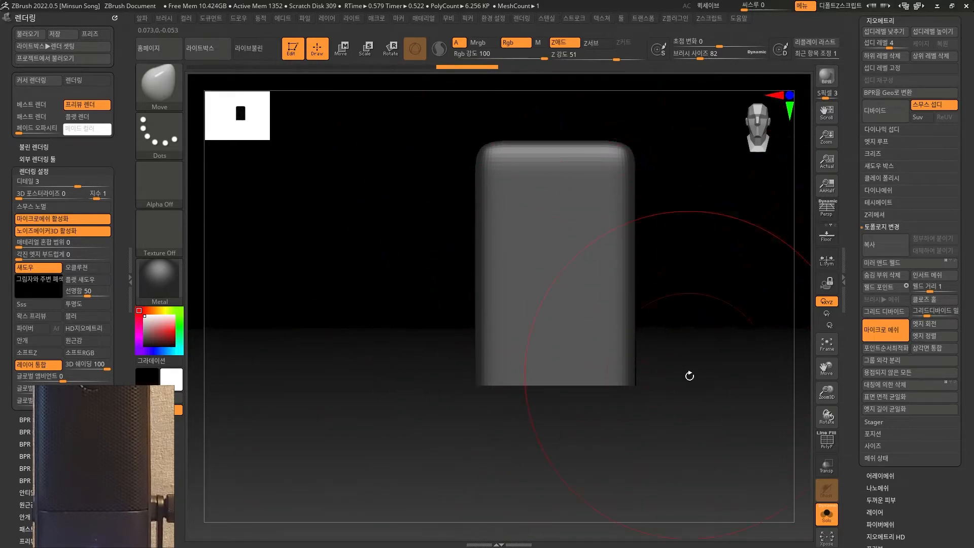
pyautogui.moveTo(732, 269); pyautogui.dragTo(680, 313)
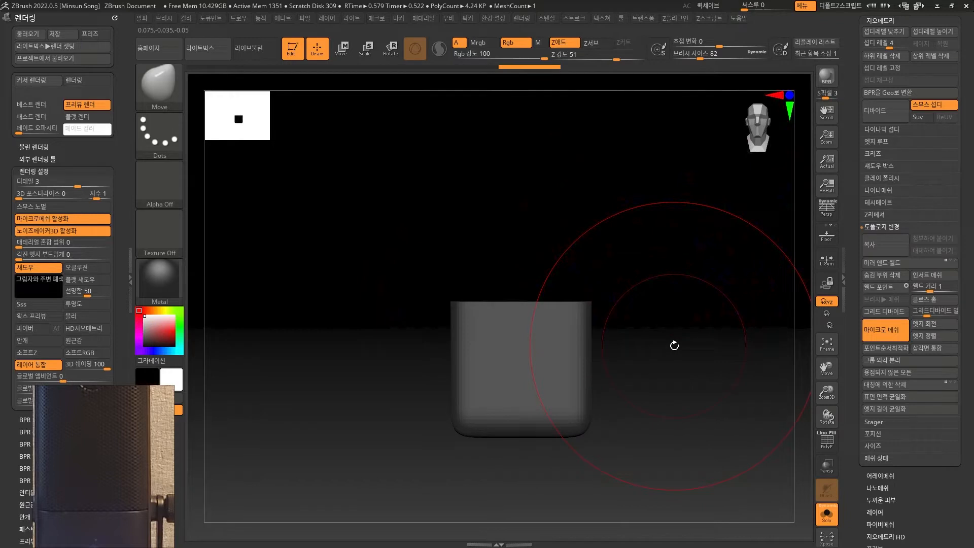
pyautogui.moveTo(444, 282)
pyautogui.keyDown('ctrl'); pyautogui.keyDown('shift'); pyautogui.mouseDown()
pyautogui.moveTo(602, 304)
pyautogui.moveTo(601, 314)
pyautogui.mouseUp(); pyautogui.keyUp('shift'); pyautogui.keyUp('ctrl')
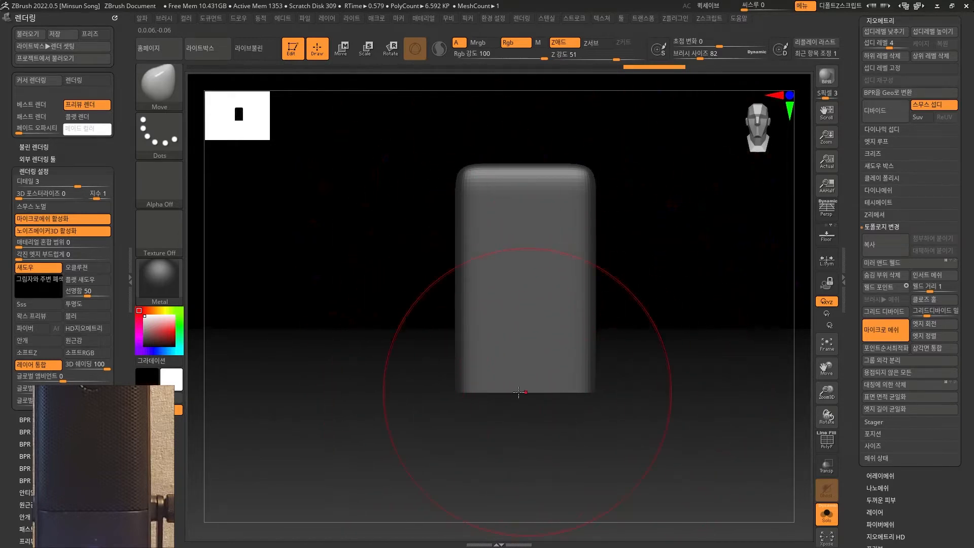
pyautogui.click(832, 521)
# - Render the microphone with BPR and convert the rendered MicroMesh grille to geometry
pyautogui.scroll(3, 703, 424)
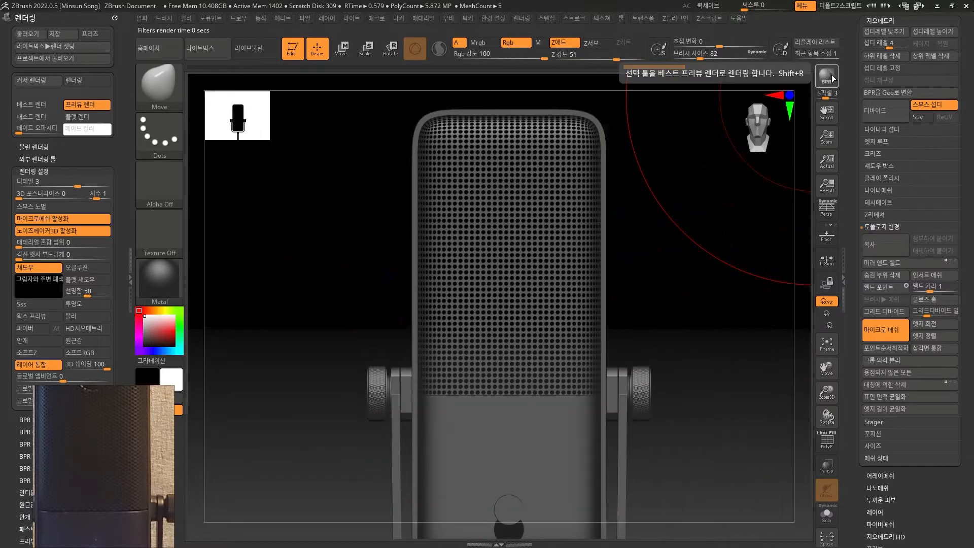
pyautogui.click(911, 94)
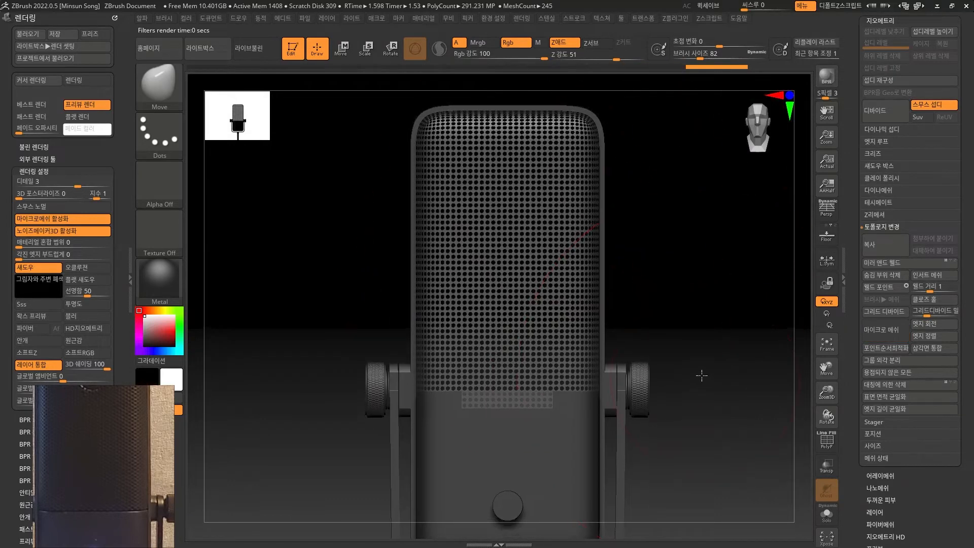
pyautogui.moveTo(705, 369); pyautogui.dragTo(723, 458)
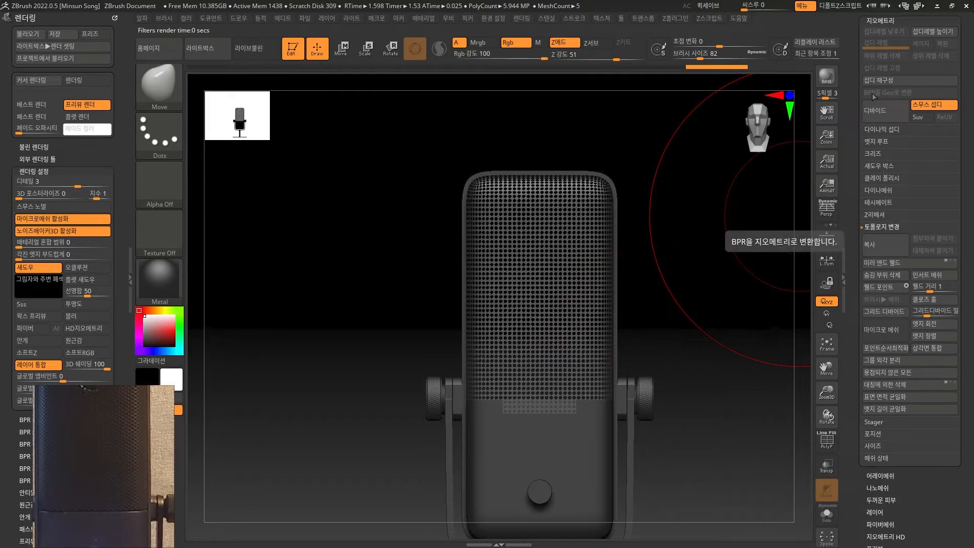
# - Show the polyframe on the converted grille and try subdividing it to level 4, examining the holes up close
pyautogui.hotkey('shift', 'f')
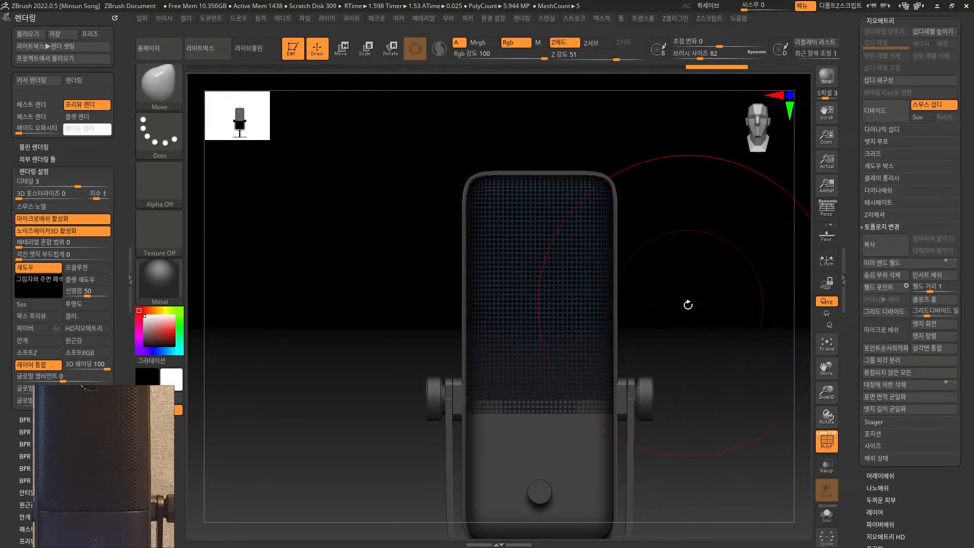
pyautogui.keyDown('alt'); pyautogui.moveTo(687, 304); pyautogui.dragTo(757, 368); pyautogui.keyUp('alt')
pyautogui.keyDown('alt'); pyautogui.moveTo(680, 300); pyautogui.dragTo(779, 476); pyautogui.keyUp('alt')
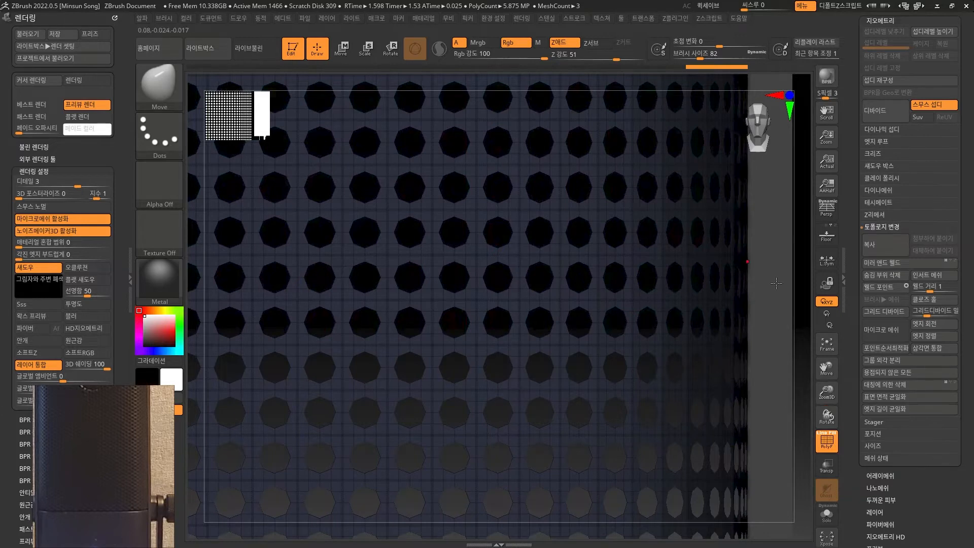
pyautogui.hotkey('ctrl', 'd')
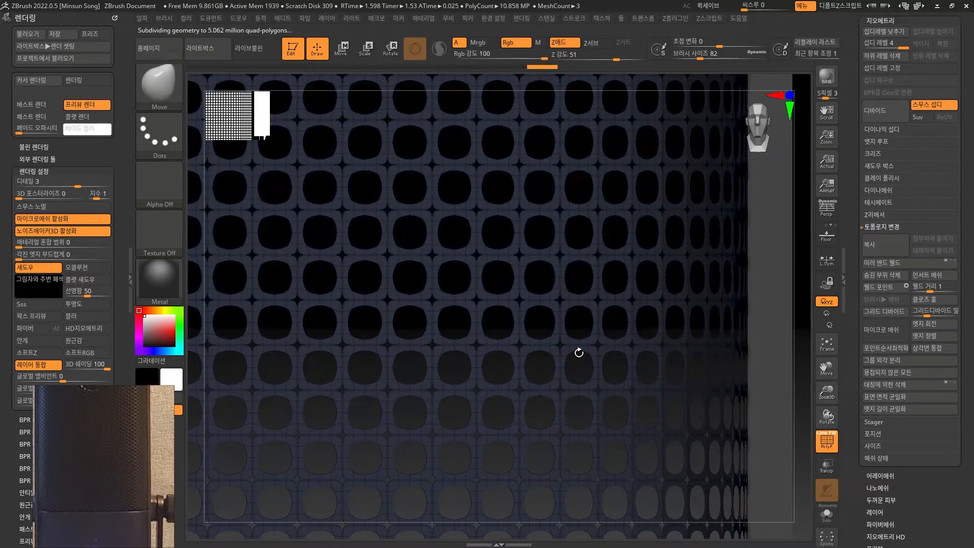
pyautogui.keyDown('alt'); pyautogui.moveTo(806, 313); pyautogui.dragTo(916, 377); pyautogui.keyUp('alt')
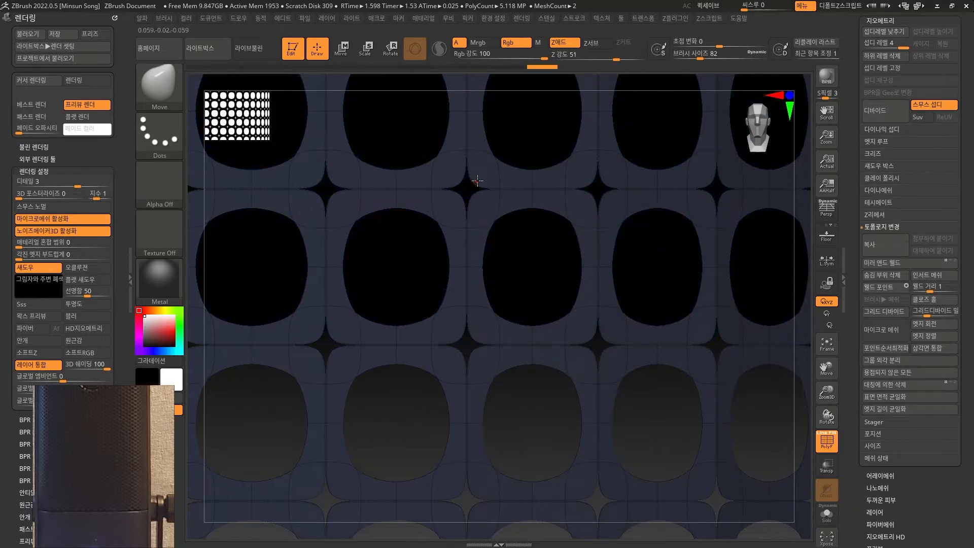
# - Undo the grille's subdivision, weld its points and subdivide the welded mesh to level 5
pyautogui.press('ctrl')
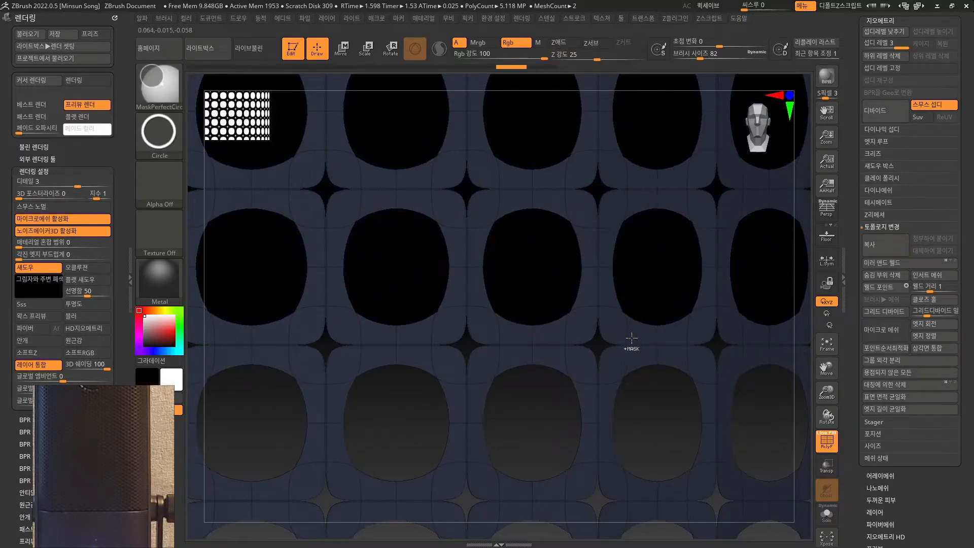
pyautogui.hotkey('shift', 'd')
pyautogui.hotkey('shift', 'd')
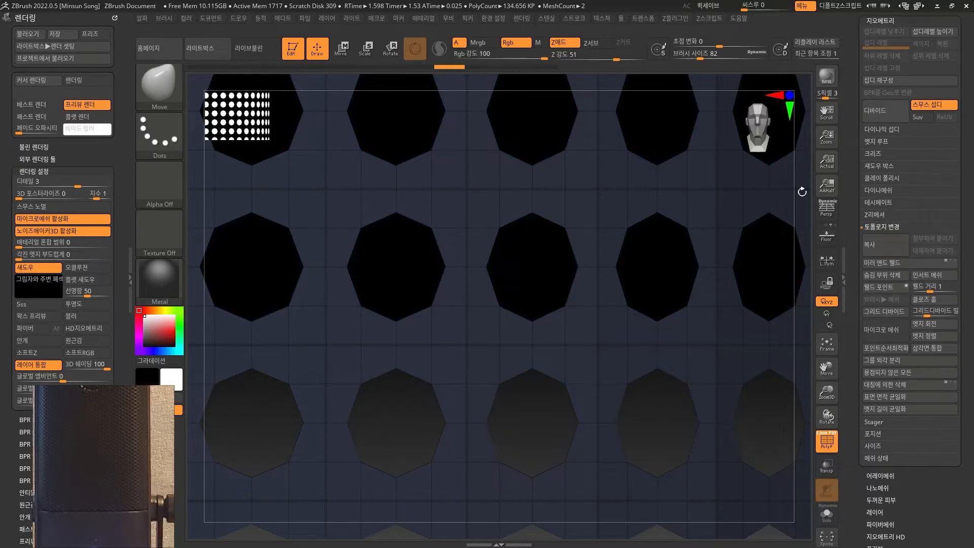
pyautogui.hotkey('ctrl', 'd')
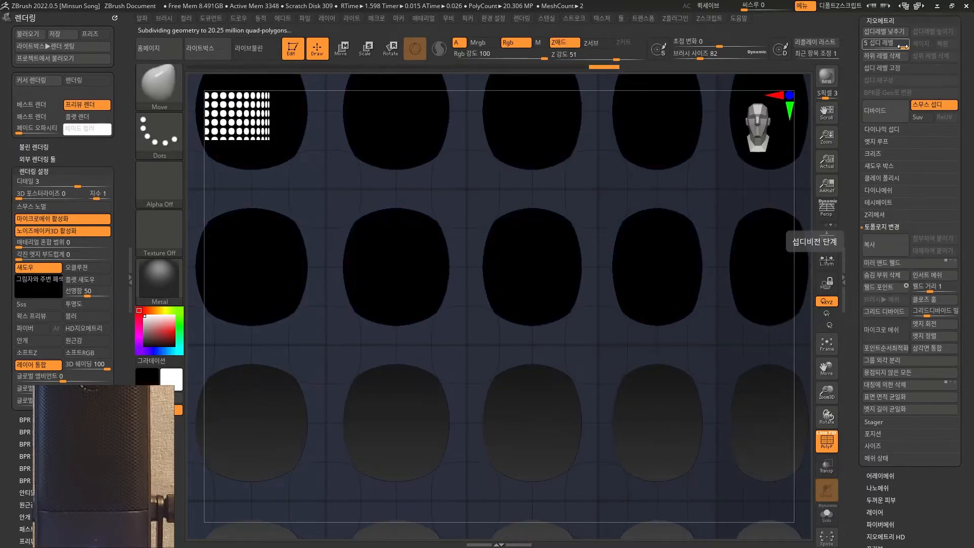
pyautogui.keyDown('alt'); pyautogui.moveTo(807, 289); pyautogui.dragTo(655, 325); pyautogui.keyUp('alt')
pyautogui.moveTo(766, 355)
pyautogui.keyDown('alt'); pyautogui.mouseDown()
pyautogui.moveTo(697, 305)
pyautogui.moveTo(698, 316)
pyautogui.moveTo(639, 325)
pyautogui.moveTo(702, 320)
pyautogui.moveTo(737, 330)
pyautogui.moveTo(691, 298)
pyautogui.moveTo(698, 307)
pyautogui.mouseUp(); pyautogui.keyUp('alt')
pyautogui.hotkey('shift', 'f')
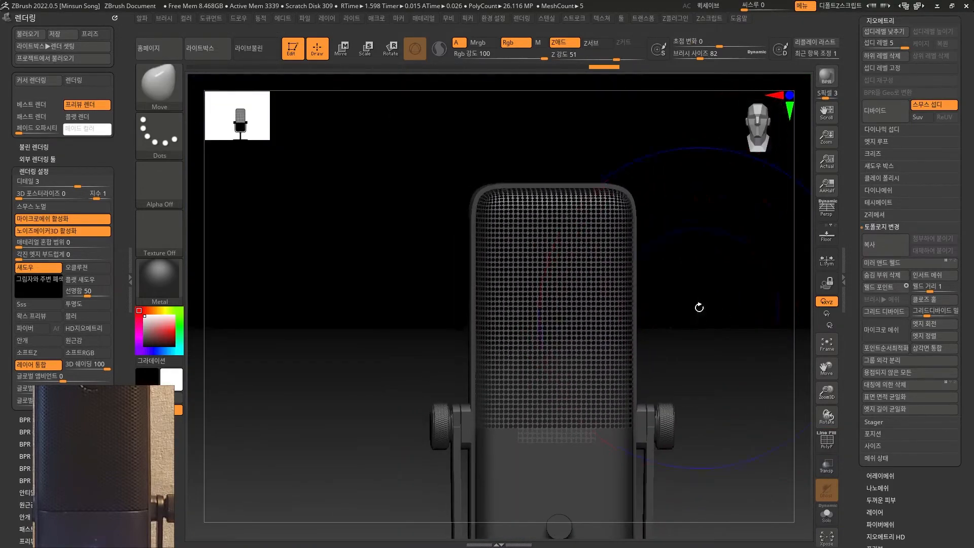
# - Isolate the grille and set MaskPen as the masking brush
pyautogui.keyDown('alt'); pyautogui.moveTo(711, 389); pyautogui.dragTo(715, 356); pyautogui.keyUp('alt')
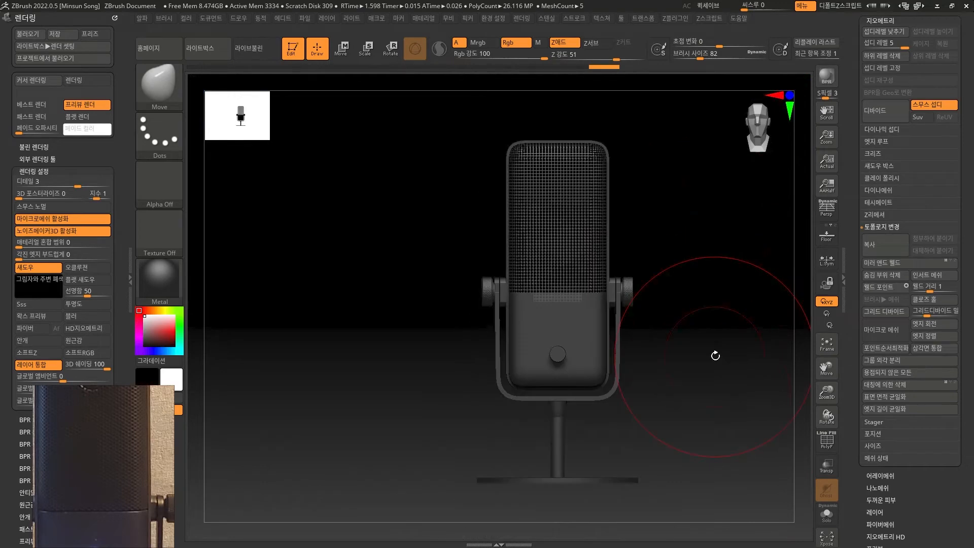
pyautogui.keyDown('alt'); pyautogui.moveTo(687, 233); pyautogui.dragTo(704, 269); pyautogui.keyUp('alt')
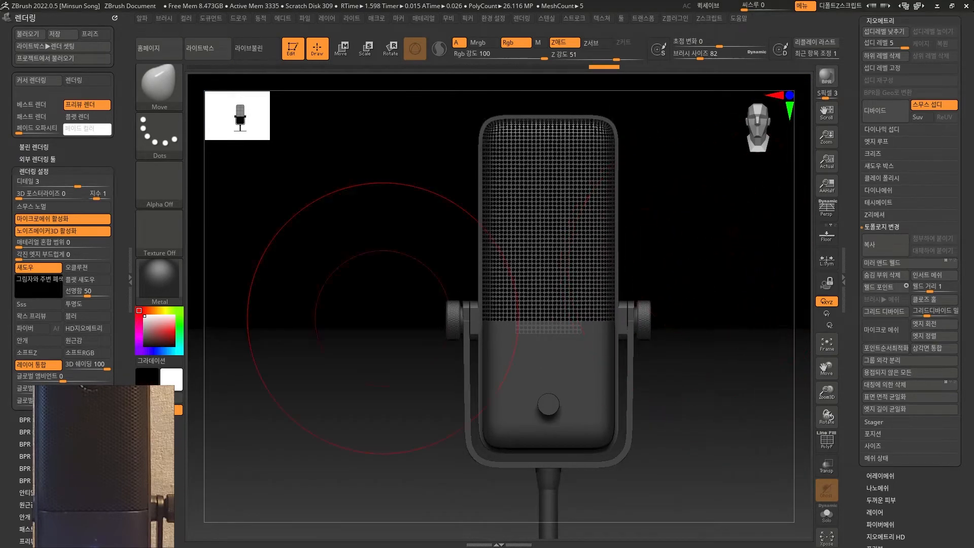
pyautogui.moveTo(687, 370)
pyautogui.keyDown('alt'); pyautogui.mouseDown()
pyautogui.moveTo(706, 396)
pyautogui.moveTo(743, 355)
pyautogui.mouseUp(); pyautogui.keyUp('alt')
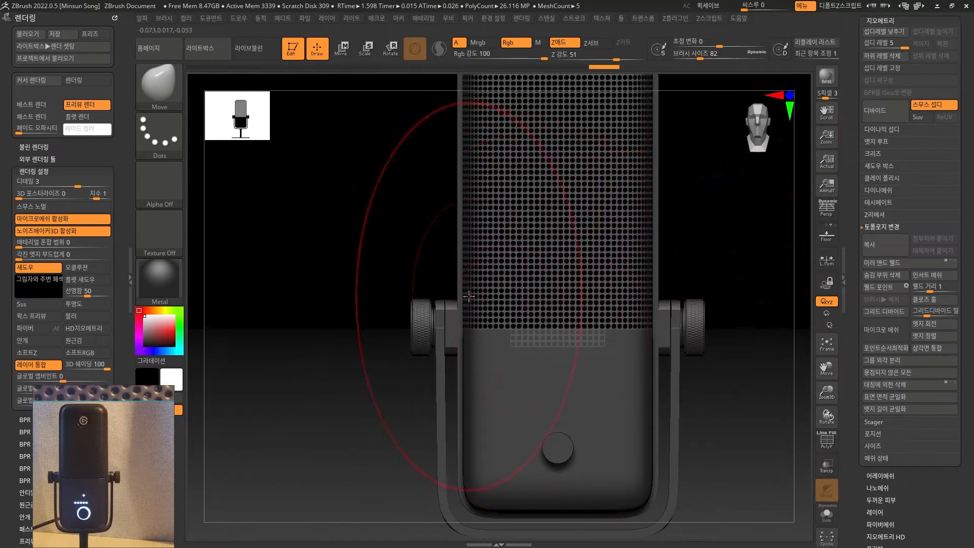
pyautogui.click(826, 513)
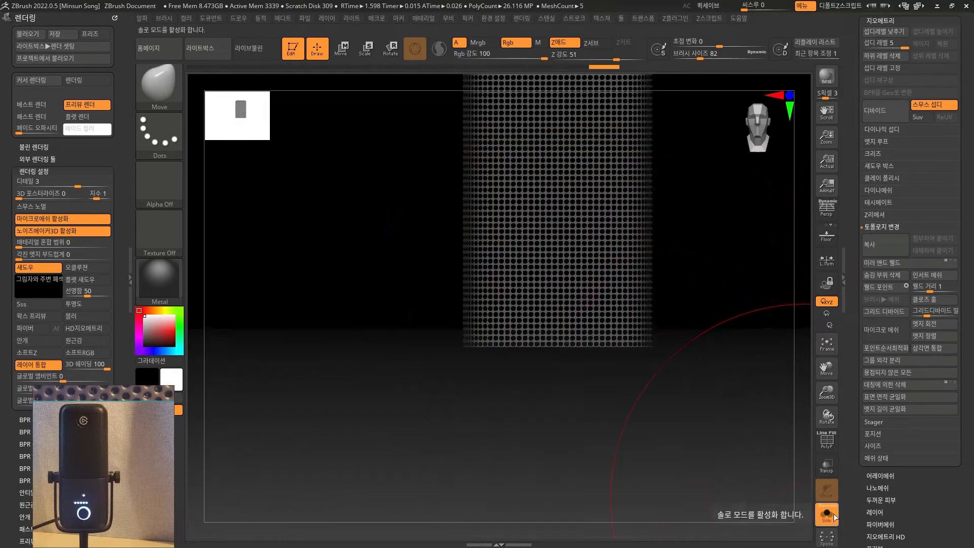
pyautogui.keyDown('ctrl'); pyautogui.keyDown('shift'); pyautogui.moveTo(701, 399); pyautogui.dragTo(450, 359); pyautogui.keyUp('shift'); pyautogui.keyUp('ctrl')
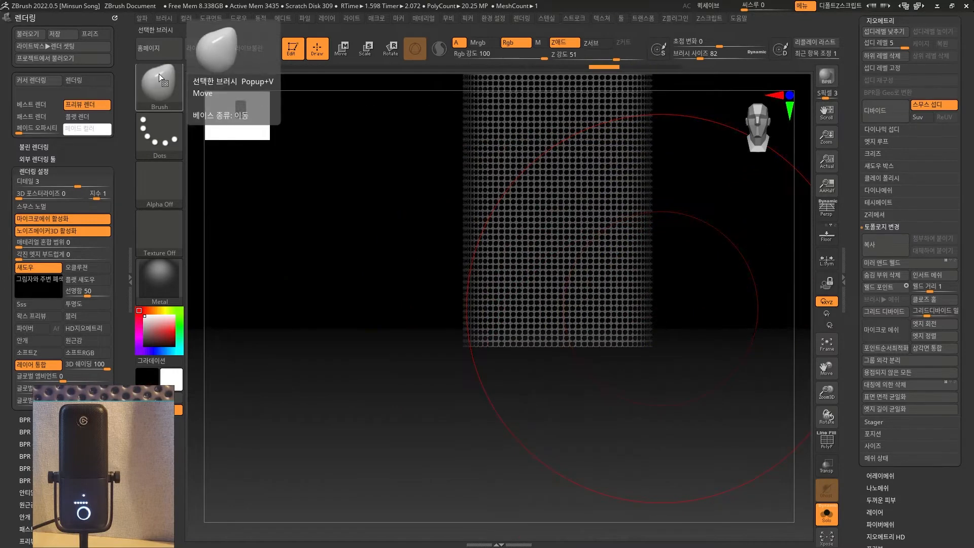
pyautogui.click(169, 100)
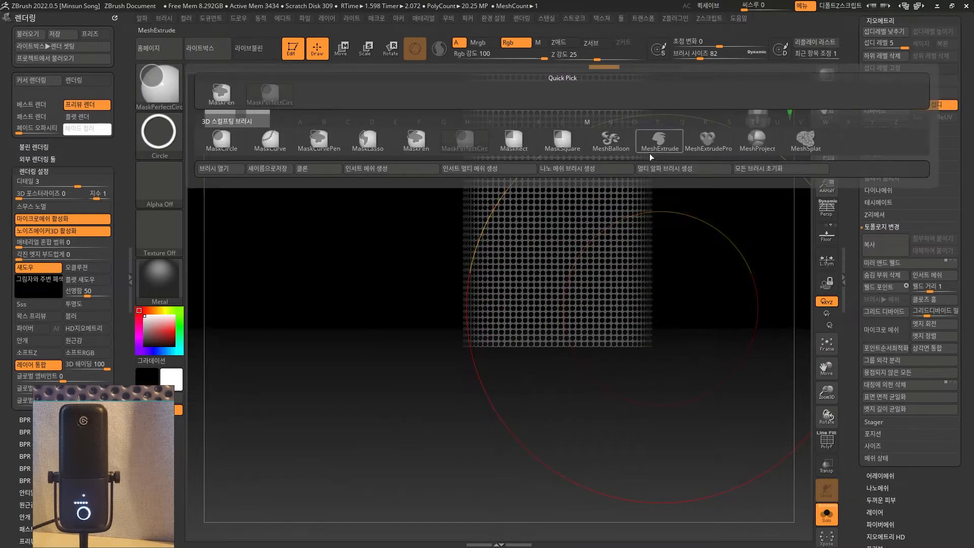
pyautogui.click(414, 141)
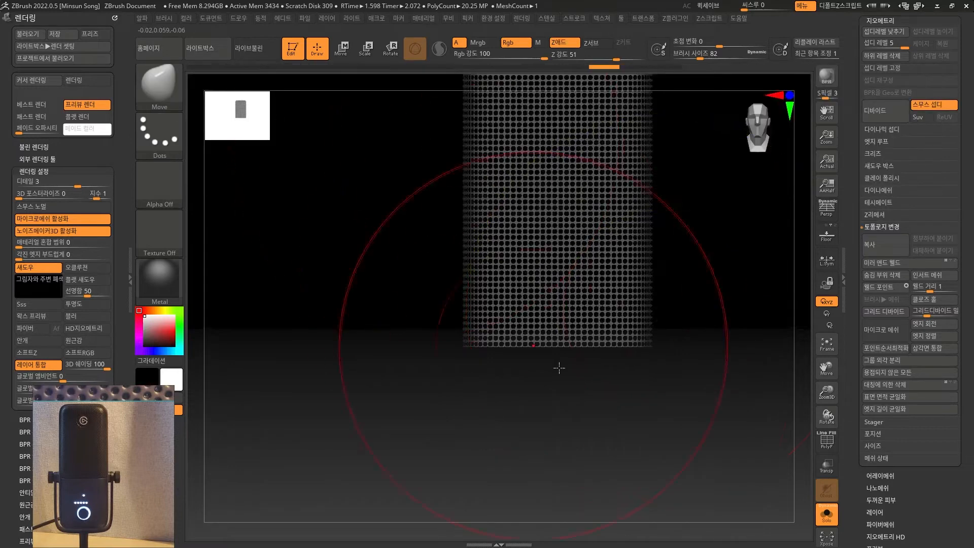
pyautogui.keyDown('ctrl'); pyautogui.moveTo(444, 343); pyautogui.dragTo(424, 331); pyautogui.keyUp('ctrl')
pyautogui.keyDown('alt'); pyautogui.moveTo(650, 373); pyautogui.dragTo(700, 406); pyautogui.keyUp('alt')
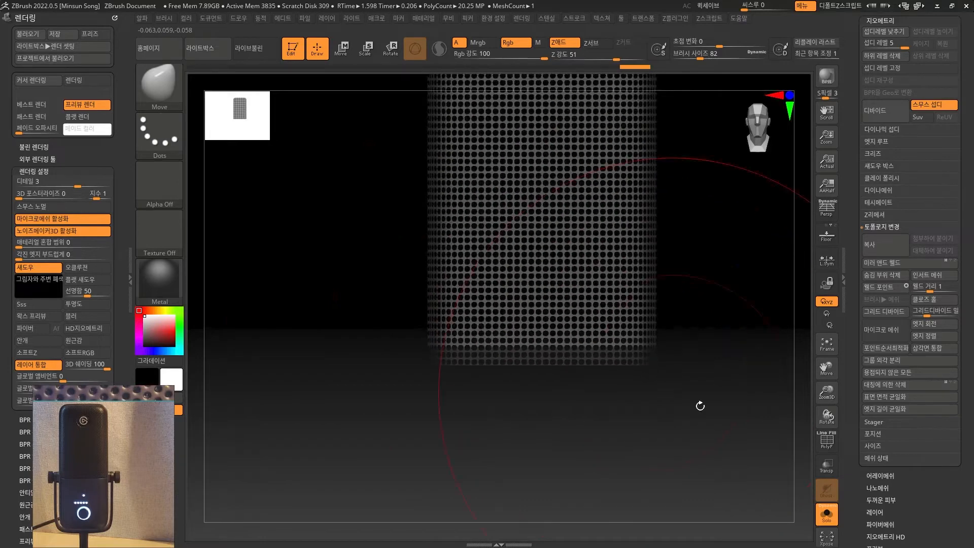
pyautogui.click(827, 514)
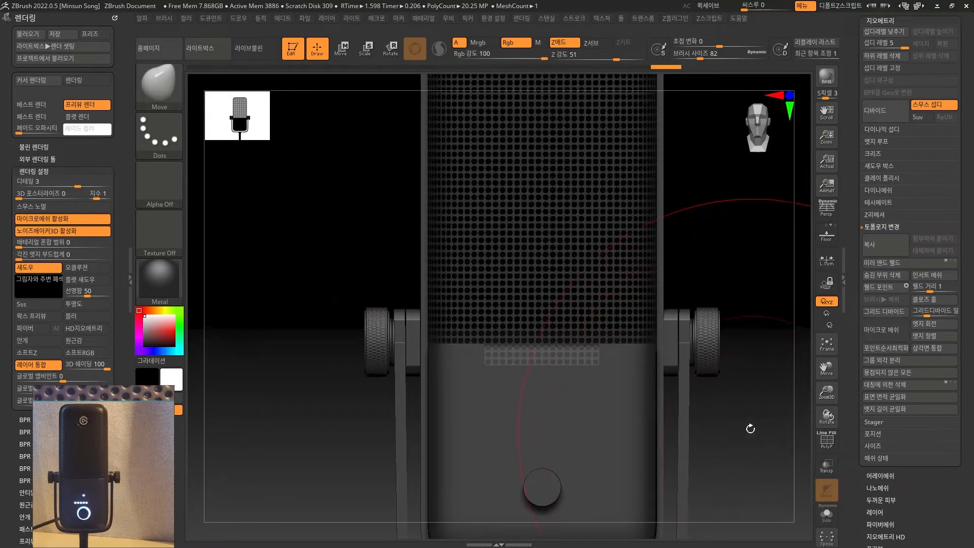
# - Lower the grille's subdivision level to 2
pyautogui.click(896, 46)
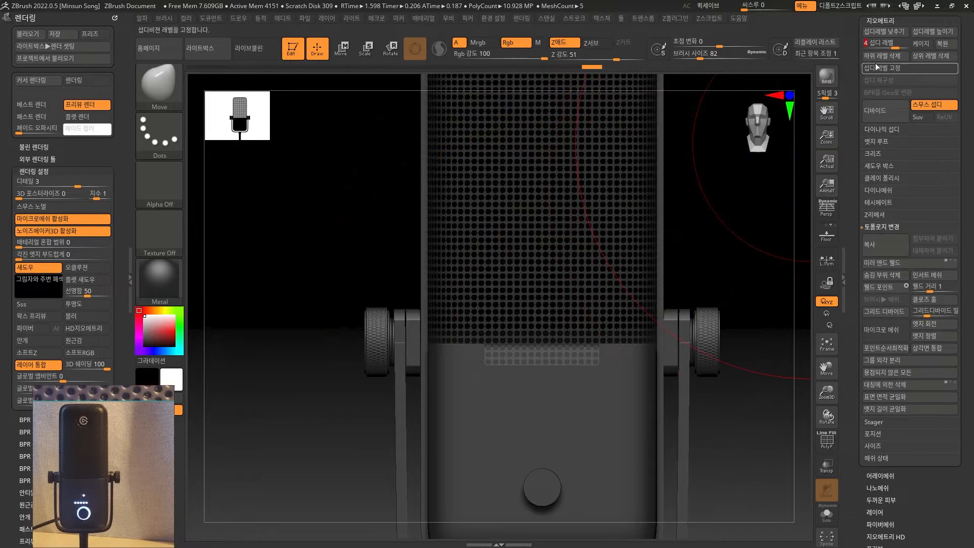
pyautogui.keyDown('ctrl'); pyautogui.moveTo(745, 311); pyautogui.dragTo(789, 162, button='right'); pyautogui.keyUp('ctrl')
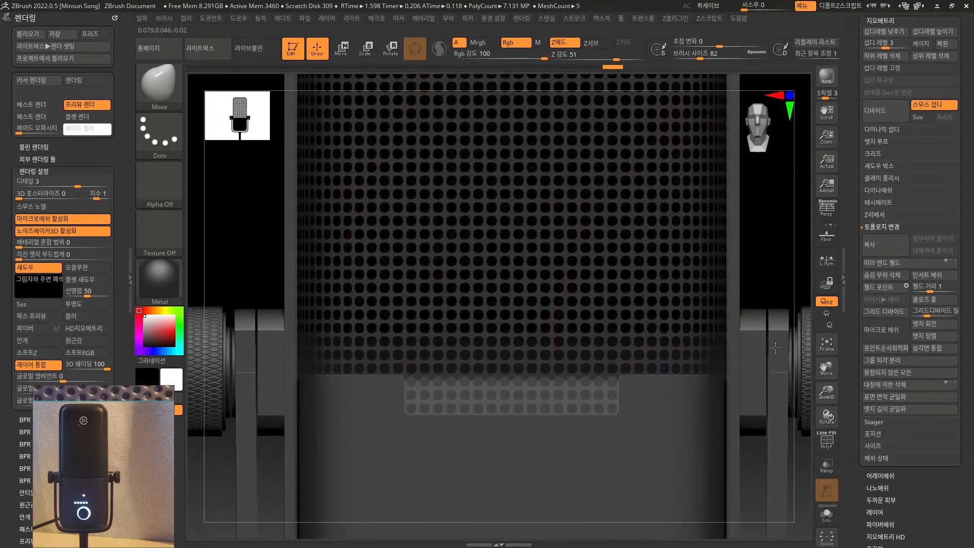
pyautogui.click(877, 45)
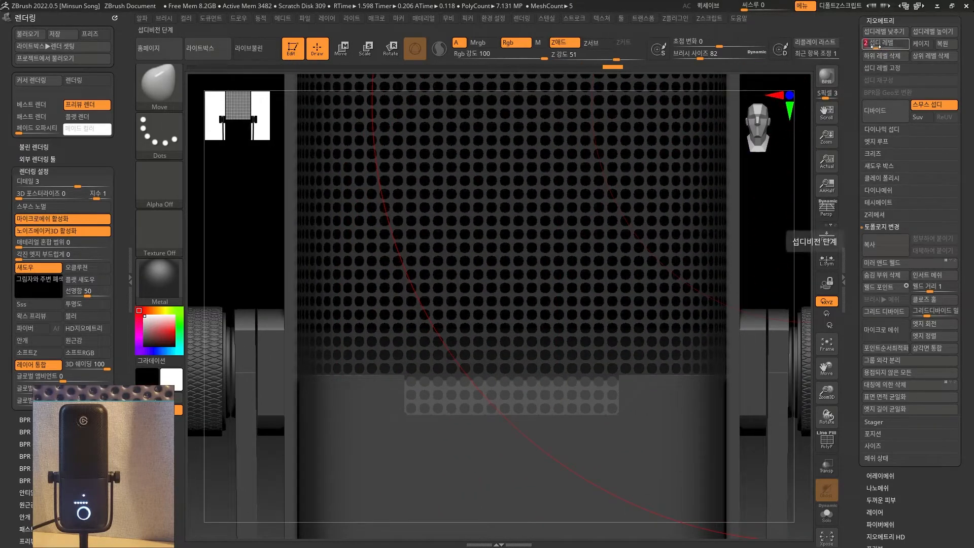
pyautogui.press('ctrl')
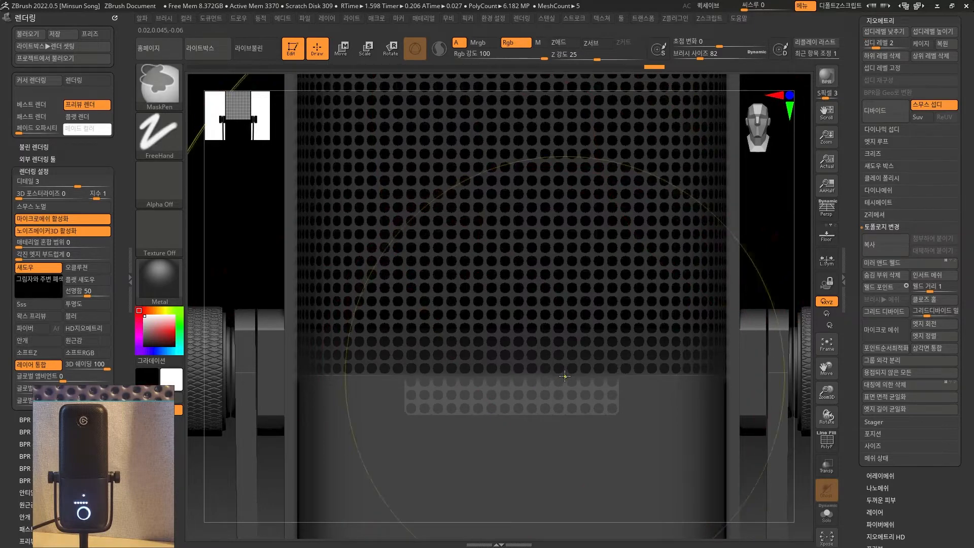
pyautogui.keyDown('alt'); pyautogui.moveTo(792, 259); pyautogui.dragTo(662, 254); pyautogui.keyUp('alt')
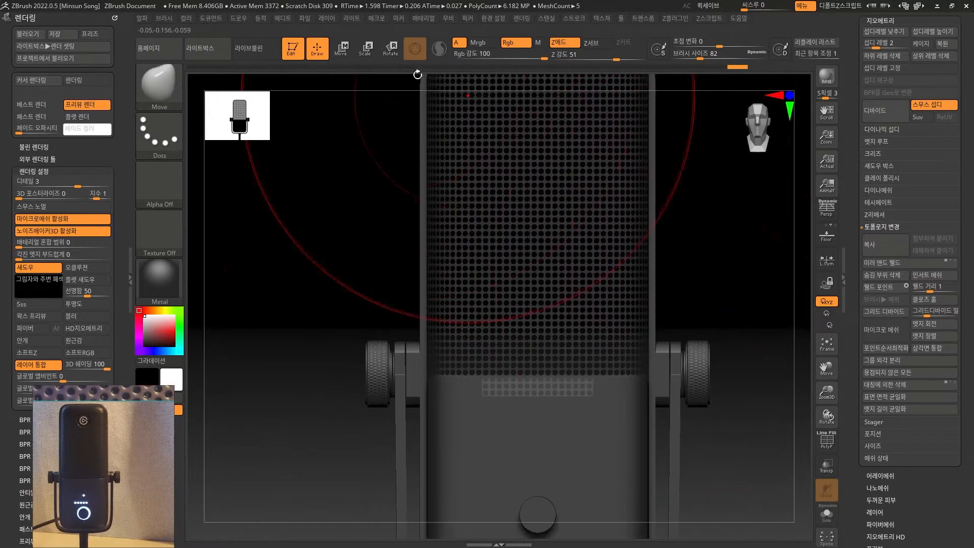
# - Activate the scale gizmo, move its pivot down to the grille's lower edge and enable transparency for a view along the microphone's axis
pyautogui.click(366, 48)
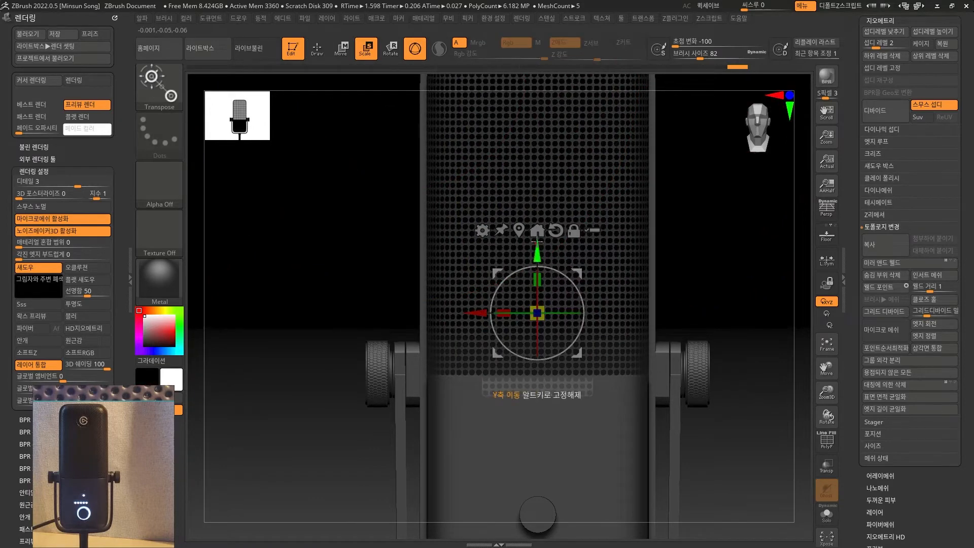
pyautogui.keyDown('alt'); pyautogui.moveTo(538, 249); pyautogui.dragTo(538, 323); pyautogui.keyUp('alt')
pyautogui.moveTo(745, 460); pyautogui.dragTo(758, 362)
pyautogui.click(827, 467)
# - Hide the microphone's stand and base subtools PM3D_Cylinder3D1 and PM3D_Circle3D1
pyautogui.click(885, 21)
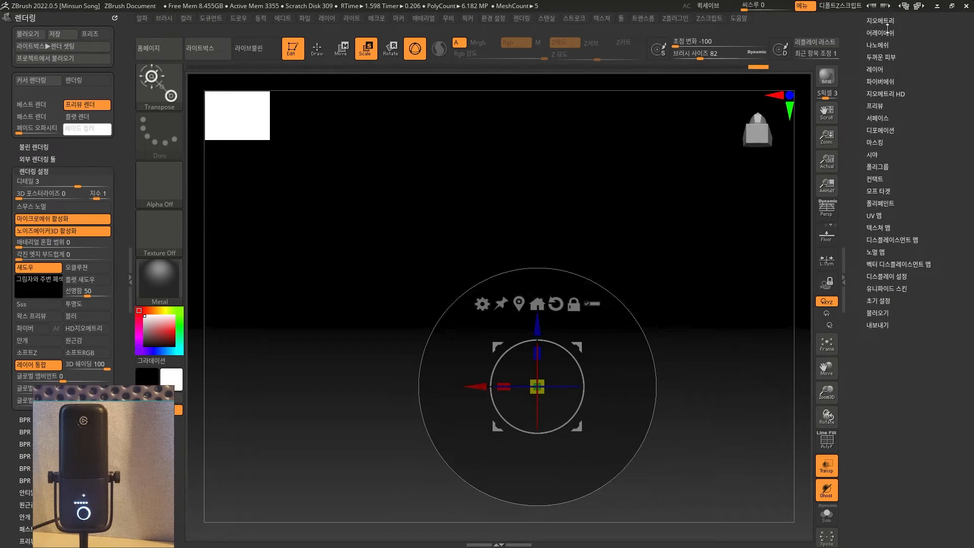
pyautogui.moveTo(884, 33); pyautogui.dragTo(953, 196)
pyautogui.click(954, 195)
pyautogui.click(954, 171)
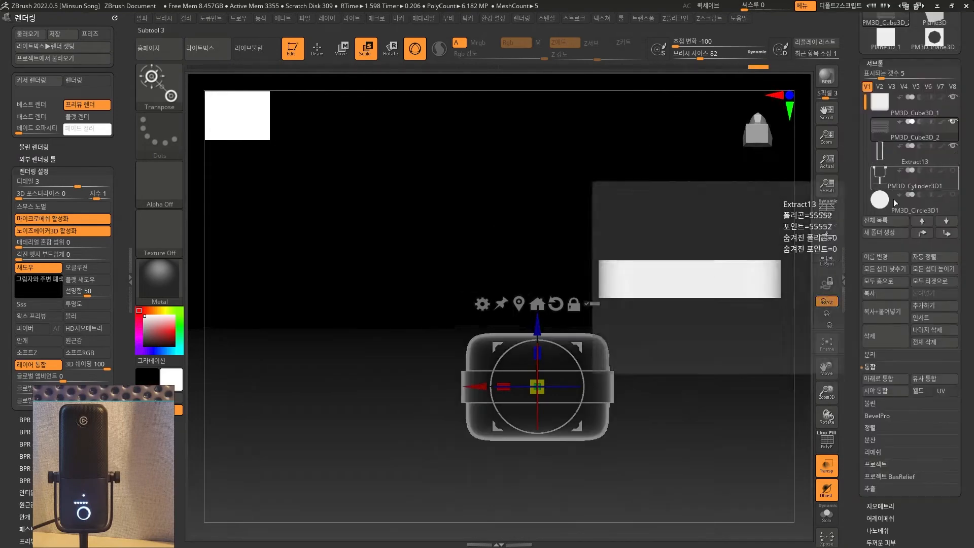
# - Hide Extract13 and the body PM3D_Cube3D_1, and scale the grille down slightly and uniformly in the axial view
pyautogui.keyDown('alt'); pyautogui.moveTo(677, 404); pyautogui.dragTo(704, 424); pyautogui.keyUp('alt')
pyautogui.click(954, 146)
pyautogui.click(953, 97)
pyautogui.keyDown('alt'); pyautogui.moveTo(698, 491); pyautogui.dragTo(747, 446); pyautogui.keyUp('alt')
pyautogui.moveTo(590, 343); pyautogui.dragTo(598, 348)
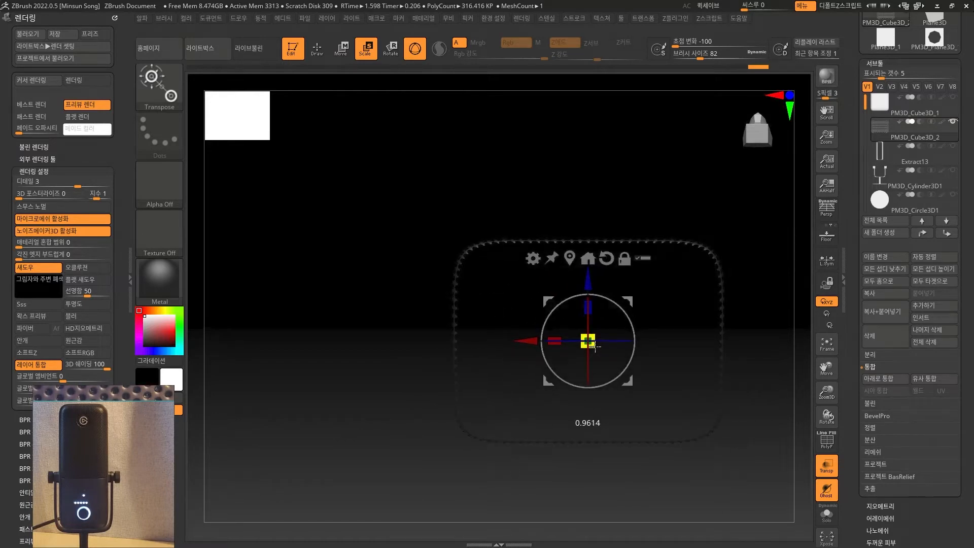
pyautogui.moveTo(593, 345); pyautogui.dragTo(593, 346)
# - Nudge the grille slightly upward in the front view, turn off transparency and return to Draw mode
pyautogui.moveTo(677, 191); pyautogui.dragTo(703, 305)
pyautogui.keyDown('alt'); pyautogui.moveTo(742, 416); pyautogui.dragTo(744, 444); pyautogui.keyUp('alt')
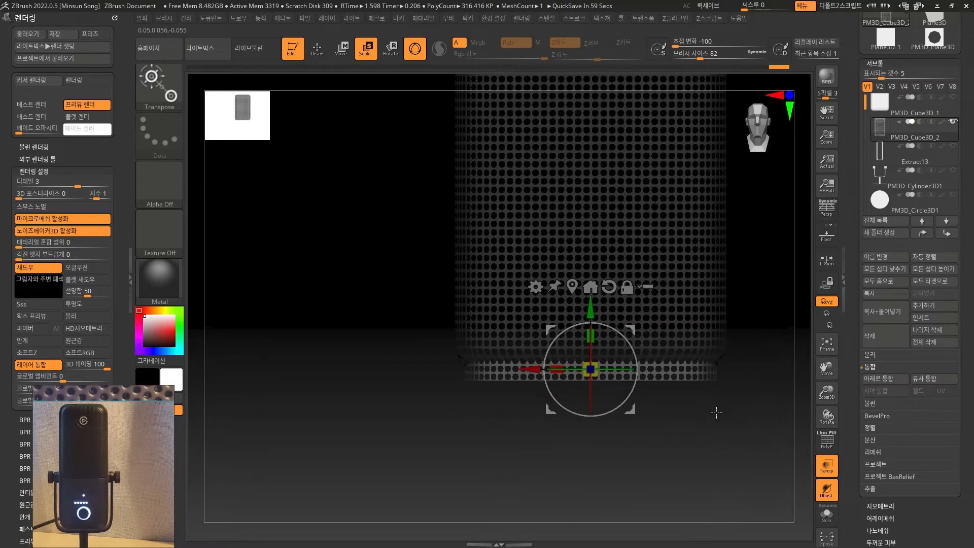
pyautogui.moveTo(594, 311); pyautogui.dragTo(595, 308)
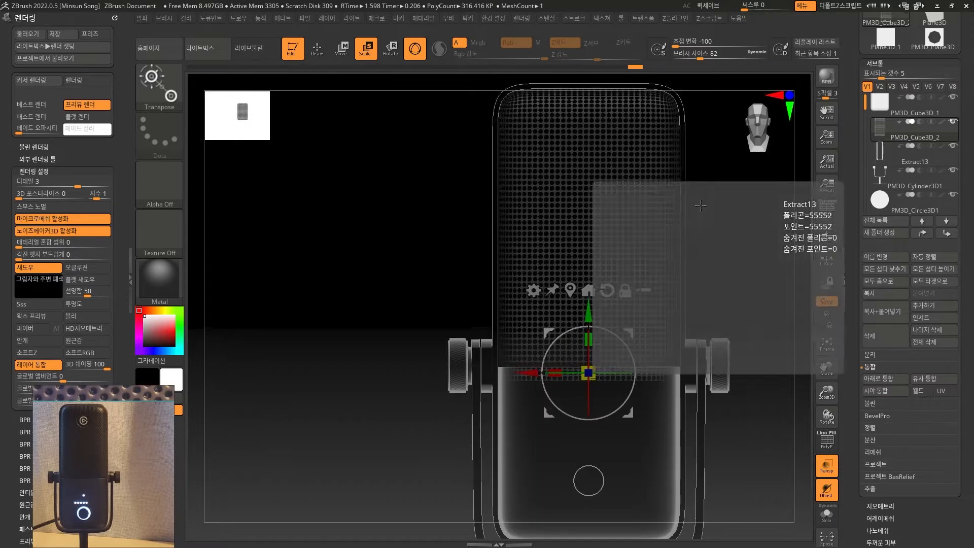
pyautogui.click(827, 466)
pyautogui.click(318, 52)
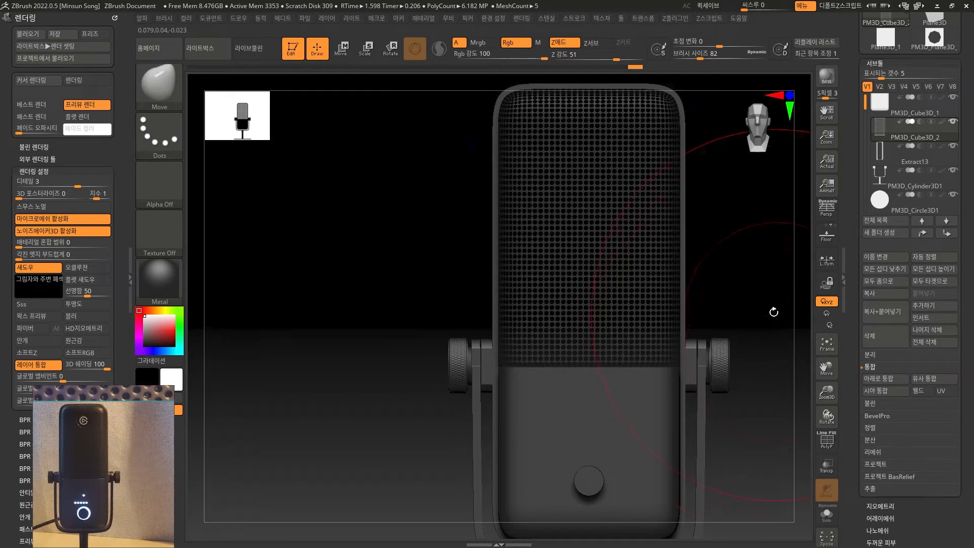
# - Duplicate the round knob disc PM3D_Circle3D1 on the lower body
pyautogui.keyDown('alt'); pyautogui.moveTo(764, 305); pyautogui.dragTo(755, 323); pyautogui.keyUp('alt')
pyautogui.moveTo(763, 395); pyautogui.dragTo(797, 408)
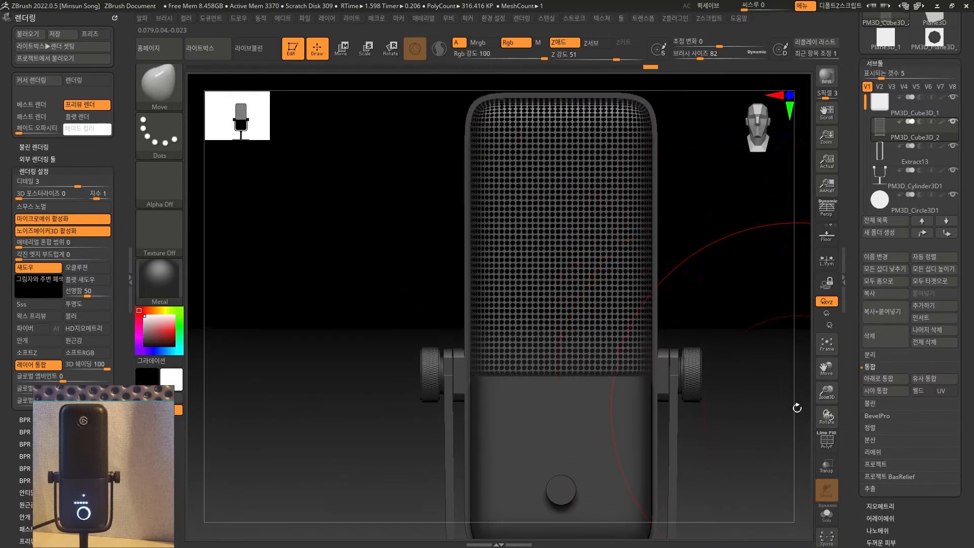
pyautogui.keyDown('alt'); pyautogui.moveTo(737, 329); pyautogui.dragTo(714, 306); pyautogui.keyUp('alt')
pyautogui.moveTo(726, 339); pyautogui.dragTo(657, 299)
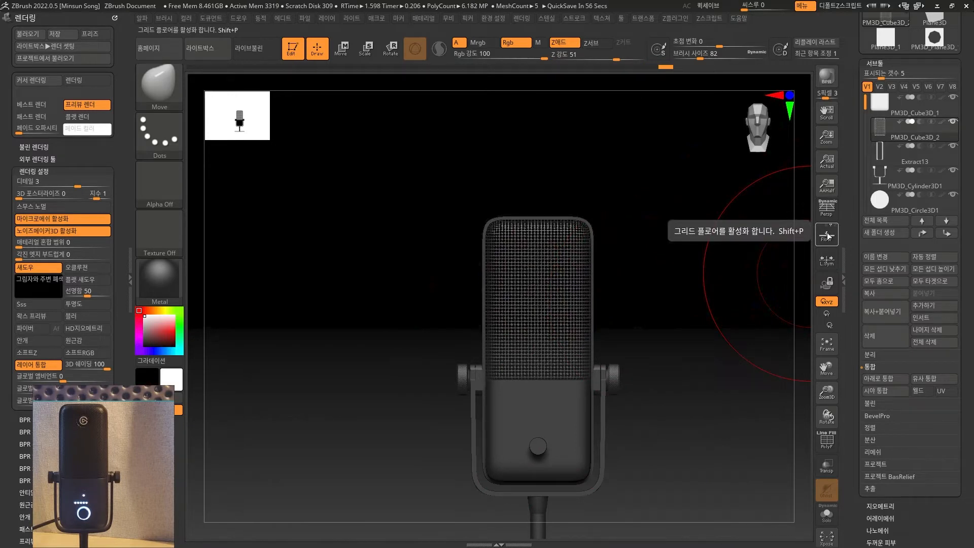
pyautogui.moveTo(710, 76); pyautogui.dragTo(607, 209)
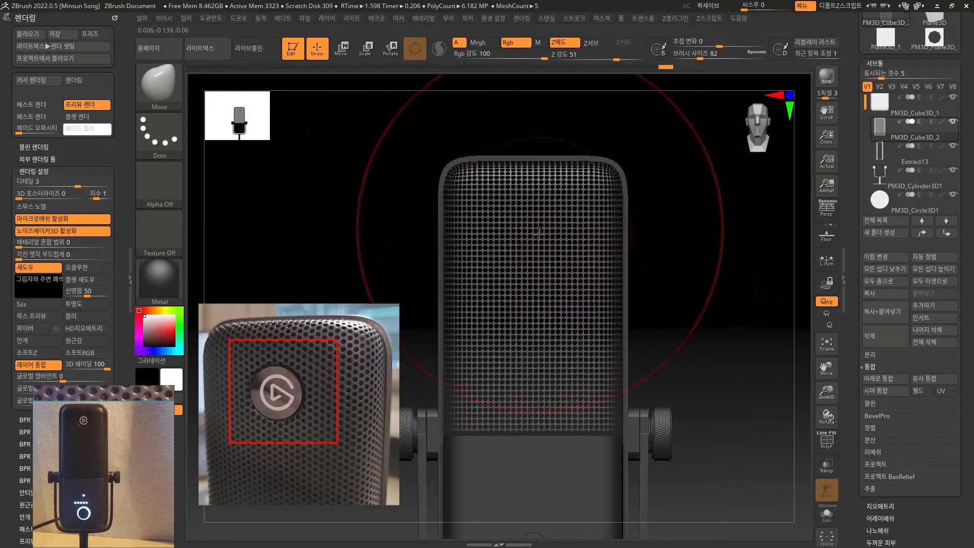
pyautogui.keyDown('alt'); pyautogui.click(541, 474); pyautogui.keyUp('alt')
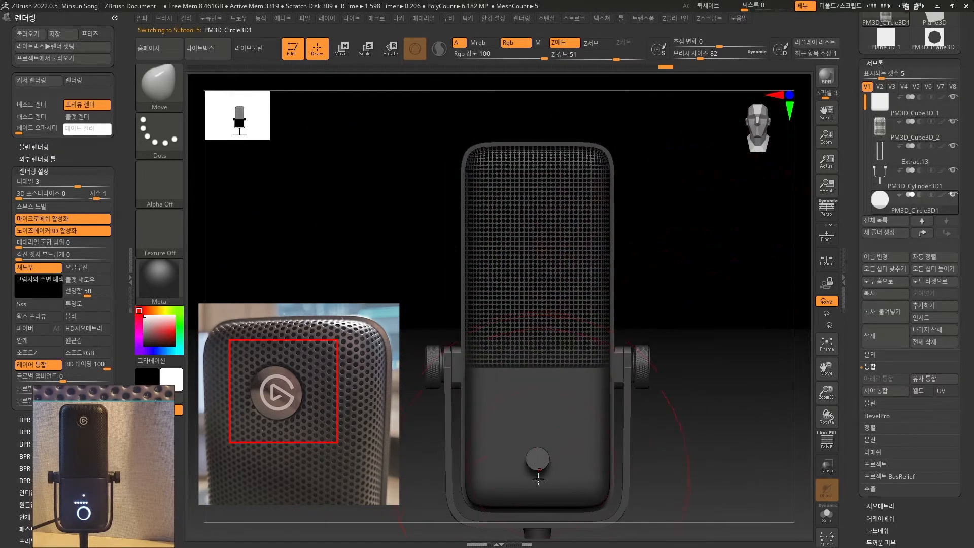
pyautogui.click(885, 311)
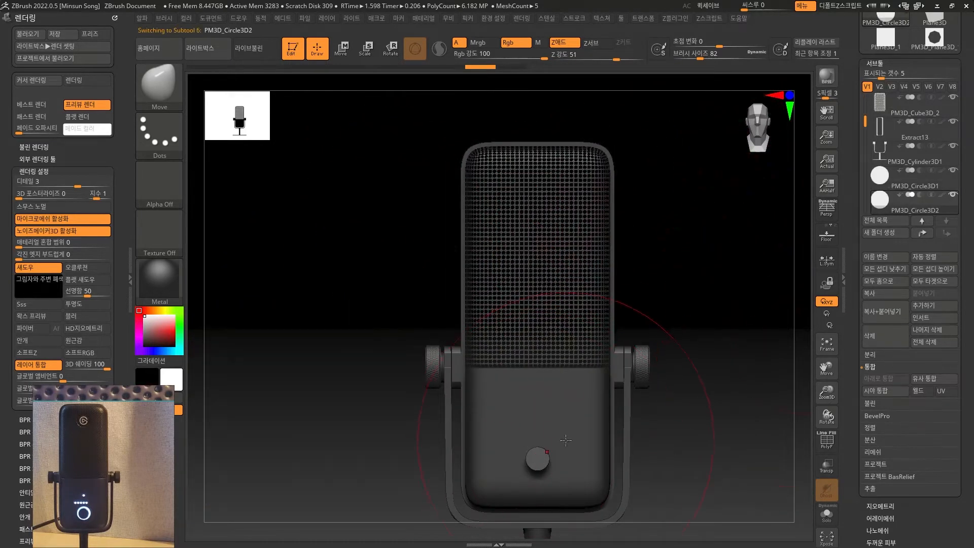
# - Move the duplicated disc straight up to the upper centre of the grille
pyautogui.press('w')
pyautogui.moveTo(537, 391); pyautogui.dragTo(538, 127)
pyautogui.keyDown('alt'); pyautogui.moveTo(684, 235); pyautogui.dragTo(724, 270); pyautogui.keyUp('alt')
pyautogui.moveTo(549, 221); pyautogui.dragTo(555, 224)
pyautogui.moveTo(731, 328)
pyautogui.keyDown('alt'); pyautogui.mouseDown()
pyautogui.moveTo(733, 302)
pyautogui.moveTo(738, 324)
pyautogui.mouseUp(); pyautogui.keyUp('alt')
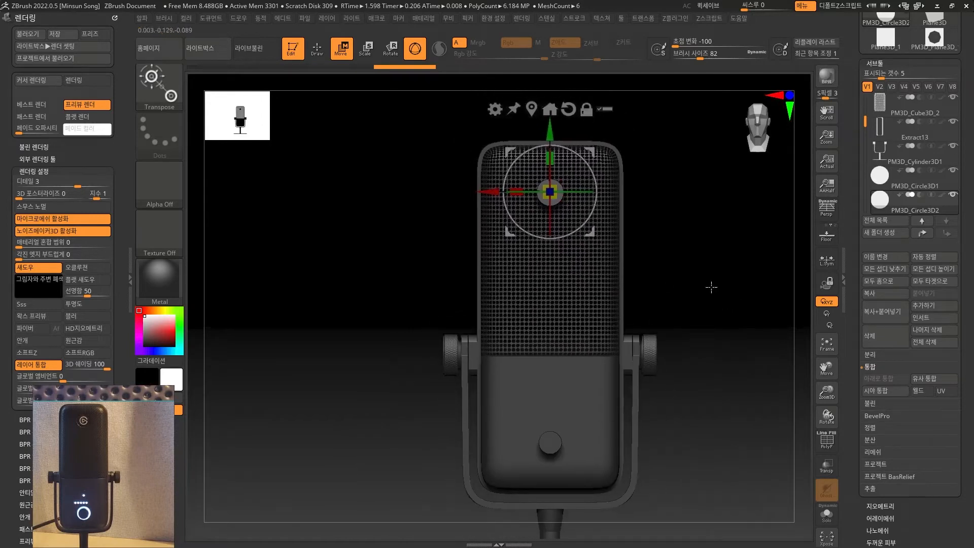
pyautogui.moveTo(548, 126); pyautogui.dragTo(547, 122)
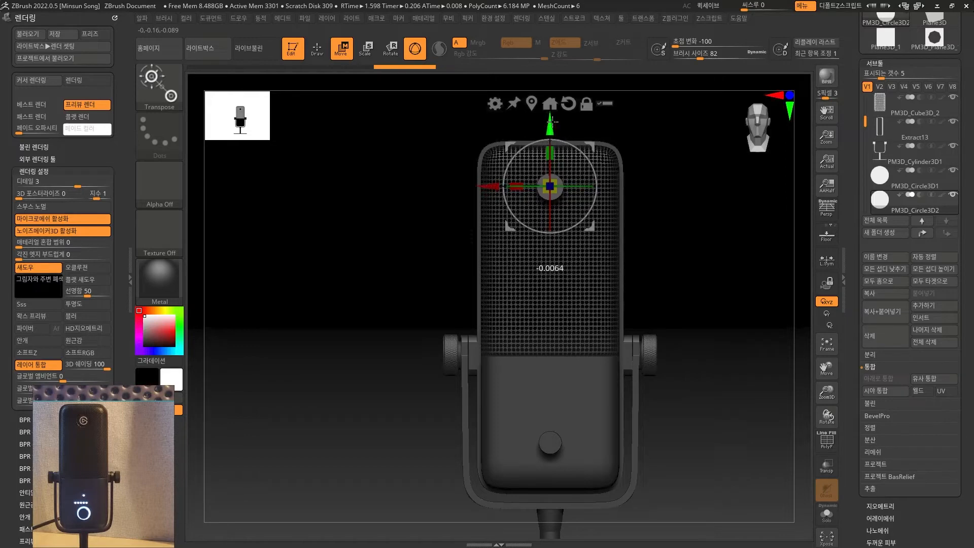
# - Select the grille, mask the round area behind the duplicated disc and invert the mask
pyautogui.keyDown('alt'); pyautogui.click(589, 269); pyautogui.keyUp('alt')
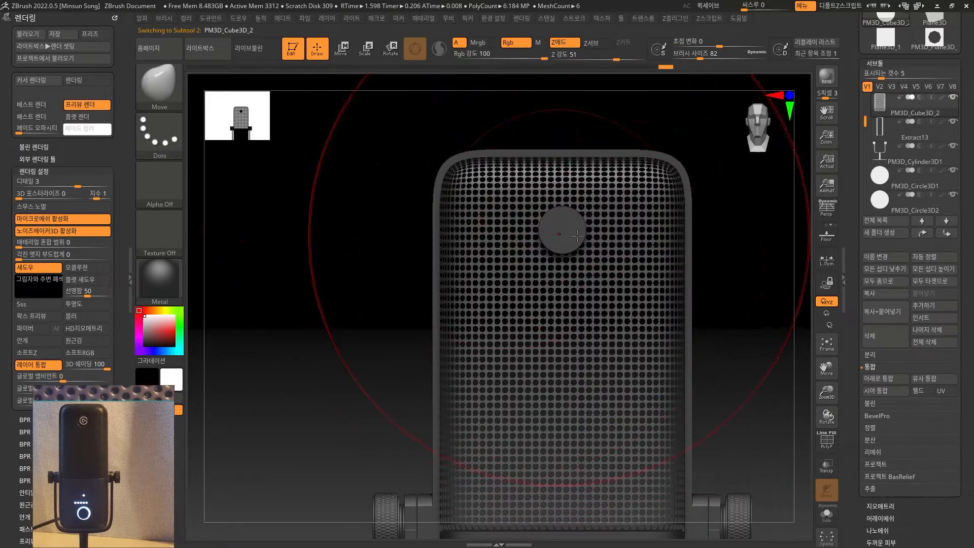
pyautogui.keyDown('alt'); pyautogui.moveTo(714, 241); pyautogui.dragTo(733, 274); pyautogui.keyUp('alt')
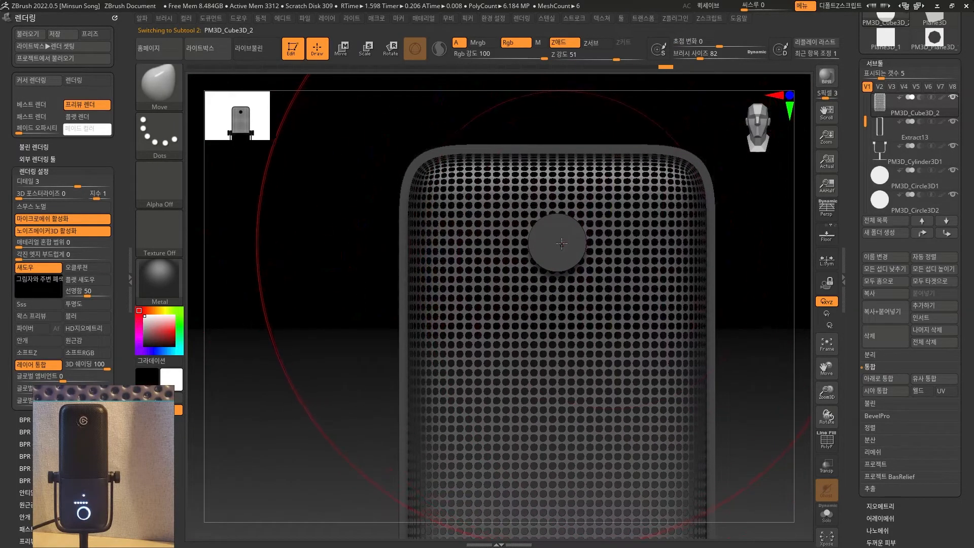
pyautogui.keyDown('alt'); pyautogui.click(560, 244); pyautogui.keyUp('alt')
pyautogui.press('[')
pyautogui.press('ctrl')
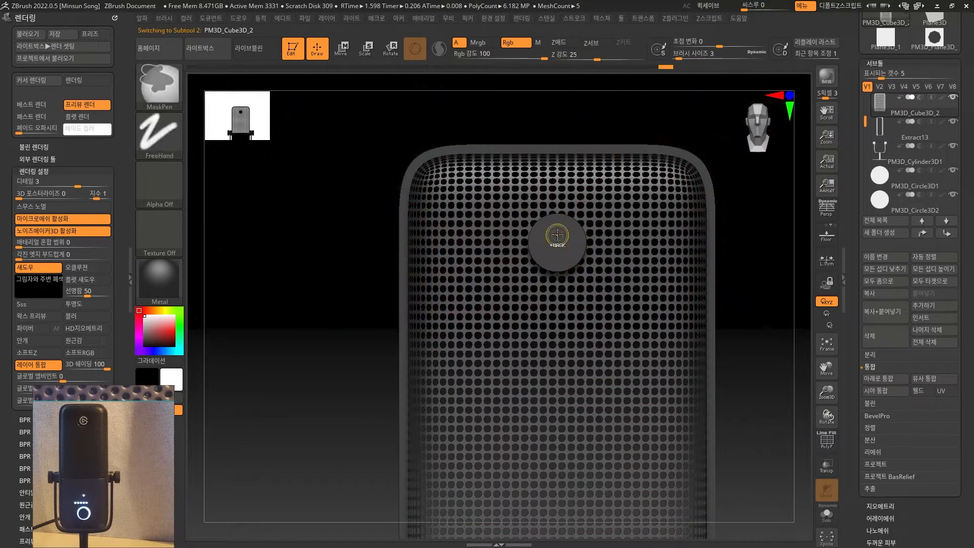
pyautogui.keyDown('alt'); pyautogui.moveTo(724, 240); pyautogui.dragTo(722, 305); pyautogui.keyUp('alt')
pyautogui.keyDown('ctrl'); pyautogui.moveTo(534, 236); pyautogui.dragTo(583, 296); pyautogui.keyUp('ctrl')
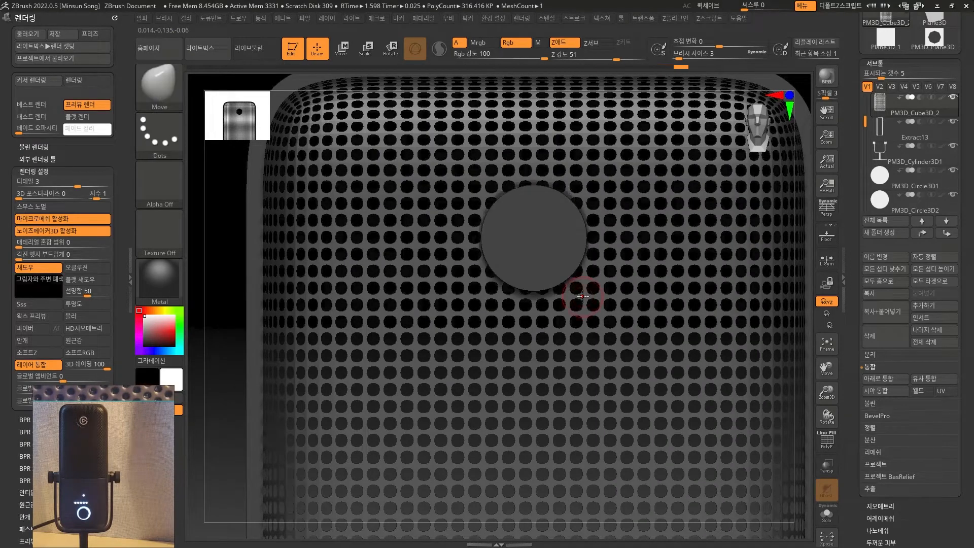
pyautogui.keyDown('alt'); pyautogui.moveTo(801, 264); pyautogui.dragTo(422, 144); pyautogui.keyUp('alt')
pyautogui.keyDown('ctrl'); pyautogui.click(778, 243); pyautogui.keyUp('ctrl')
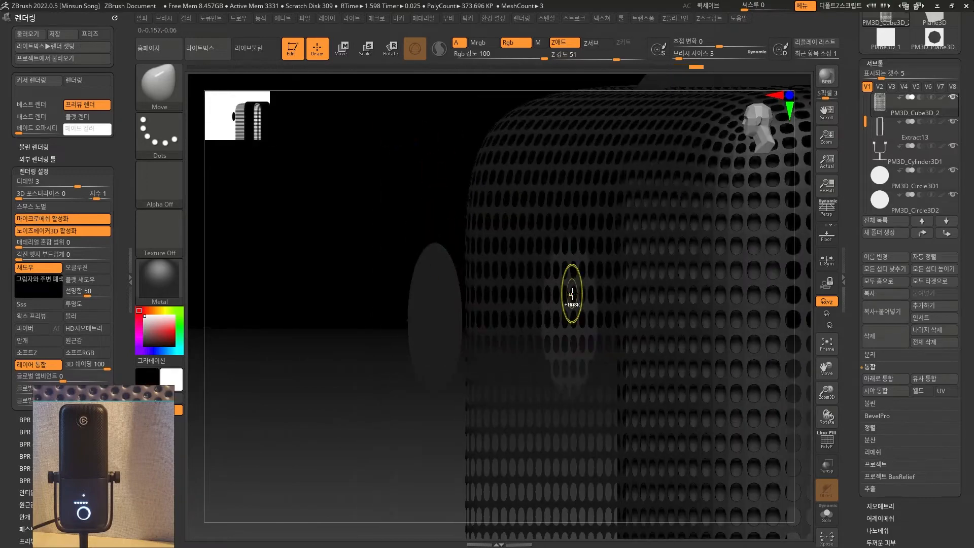
# - Select the disc PM3D_Circle3D2 and nudge it vertically to centre it over the round area of the grille
pyautogui.click(346, 53)
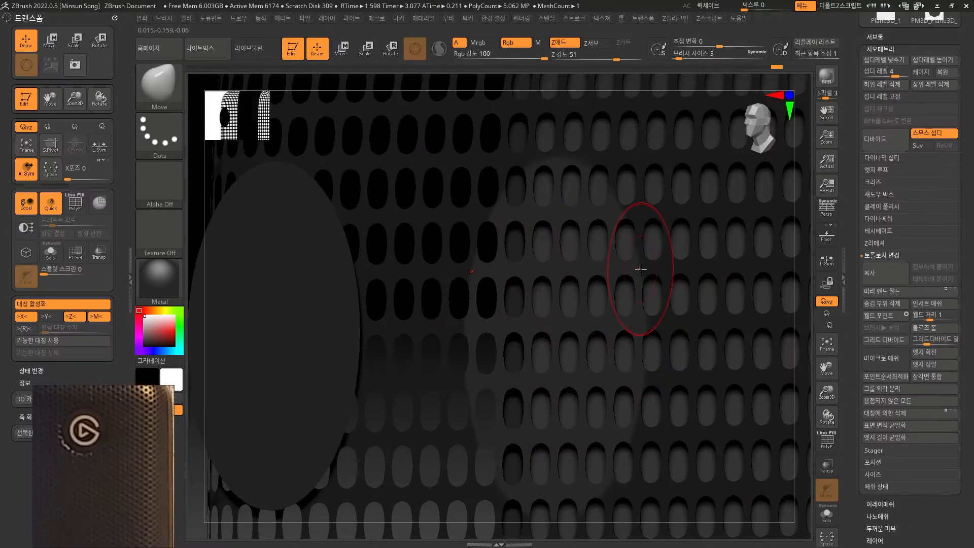
pyautogui.press('w')
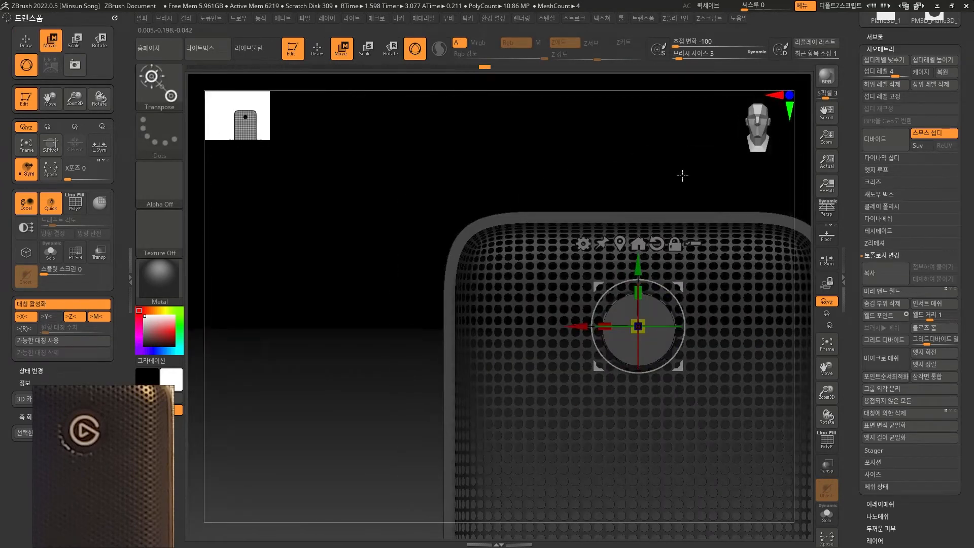
pyautogui.keyDown('ctrl'); pyautogui.moveTo(682, 176); pyautogui.dragTo(735, 268, button='right'); pyautogui.keyUp('ctrl')
pyautogui.keyDown('alt'); pyautogui.click(686, 359); pyautogui.keyUp('alt')
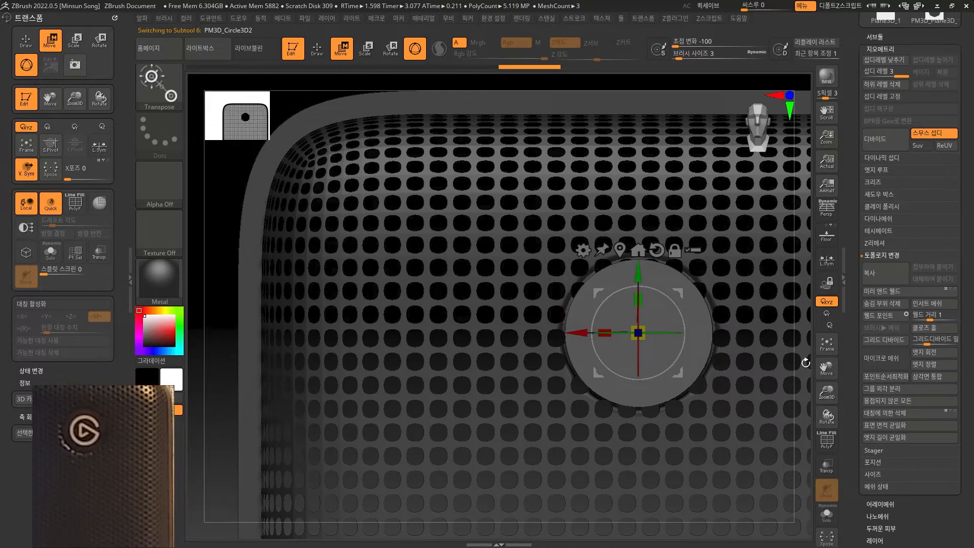
pyautogui.moveTo(642, 277); pyautogui.dragTo(642, 275)
# - Fine-tune the disc's depth in angled views so that it sits against the grille
pyautogui.moveTo(807, 375); pyautogui.dragTo(434, 288)
pyautogui.moveTo(739, 315); pyautogui.dragTo(736, 315)
pyautogui.keyDown('ctrl'); pyautogui.moveTo(803, 433); pyautogui.dragTo(432, 335, button='right'); pyautogui.keyUp('ctrl')
pyautogui.press('q')
pyautogui.press('w')
pyautogui.moveTo(688, 280); pyautogui.dragTo(677, 278)
pyautogui.moveTo(779, 308)
pyautogui.mouseDown(button='right')
pyautogui.moveTo(350, 193)
pyautogui.moveTo(700, 327)
pyautogui.moveTo(711, 437)
pyautogui.mouseUp(button='right')
pyautogui.press('q')
pyautogui.press('w')
pyautogui.moveTo(543, 284); pyautogui.dragTo(547, 285)
pyautogui.press('q')
pyautogui.moveTo(726, 406)
pyautogui.keyDown('ctrl'); pyautogui.mouseDown(button='right')
pyautogui.moveTo(731, 330)
pyautogui.moveTo(752, 340)
pyautogui.mouseUp(button='right'); pyautogui.keyUp('ctrl')
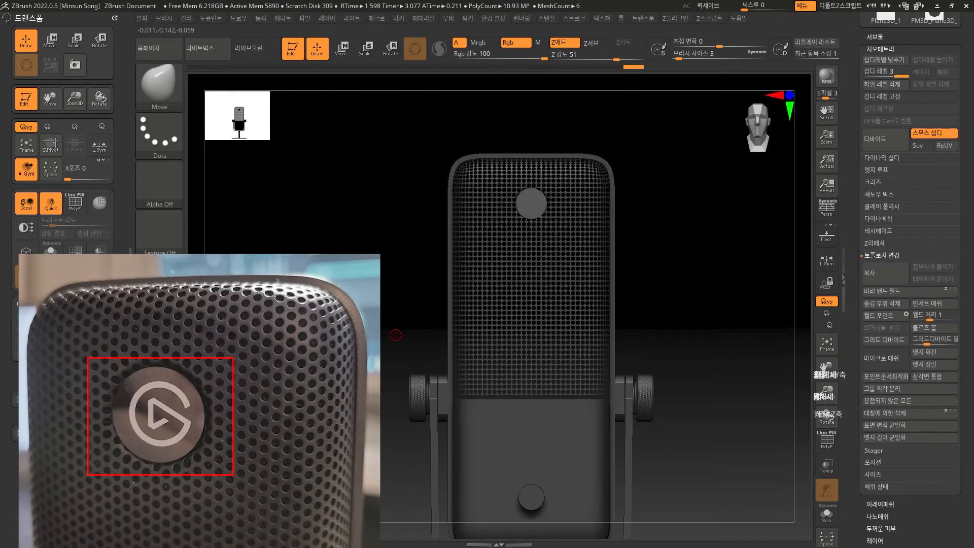
# - Append a Plane3D mesh to the microphone as a new subtool
pyautogui.moveTo(971, 260); pyautogui.dragTo(972, 350)
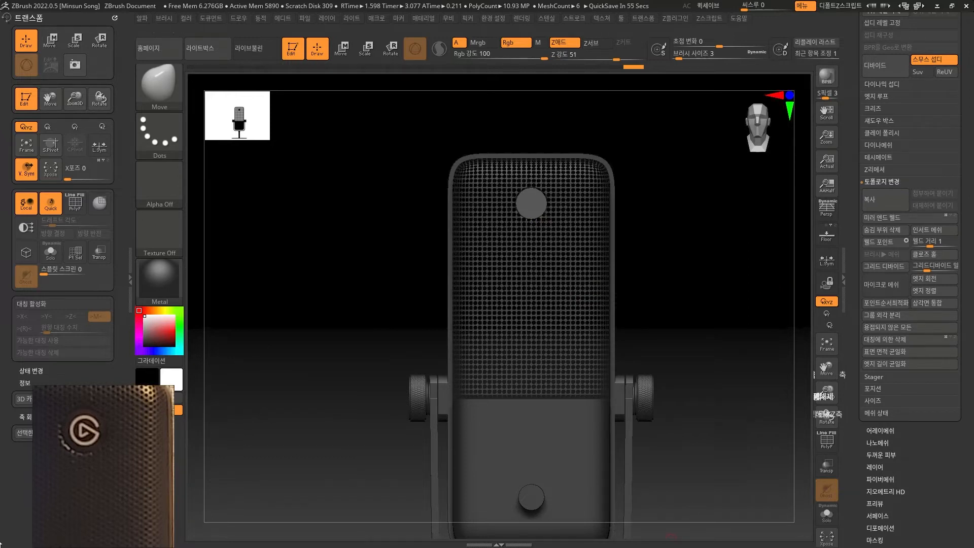
pyautogui.moveTo(973, 381); pyautogui.dragTo(973, 308)
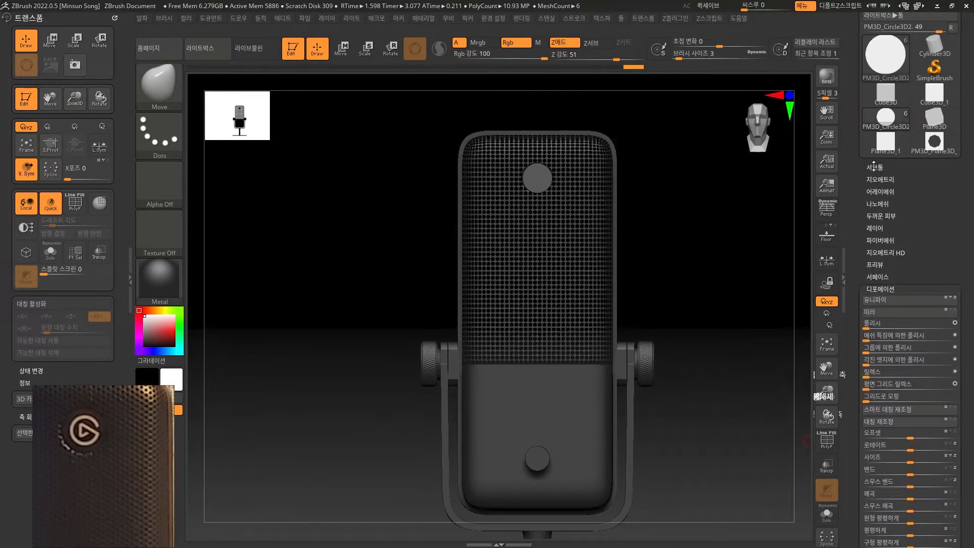
pyautogui.click(874, 167)
pyautogui.click(942, 259)
pyautogui.click(940, 261)
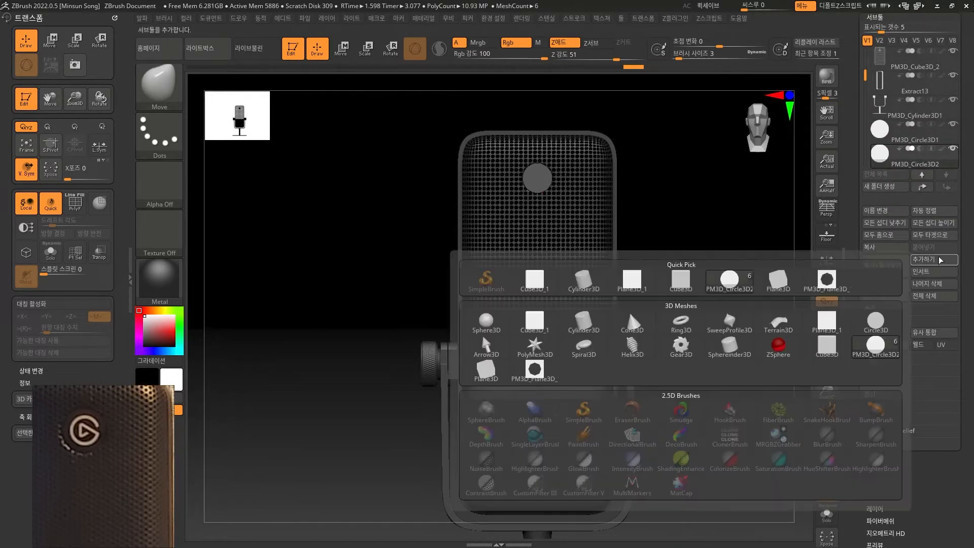
pyautogui.moveTo(836, 323)
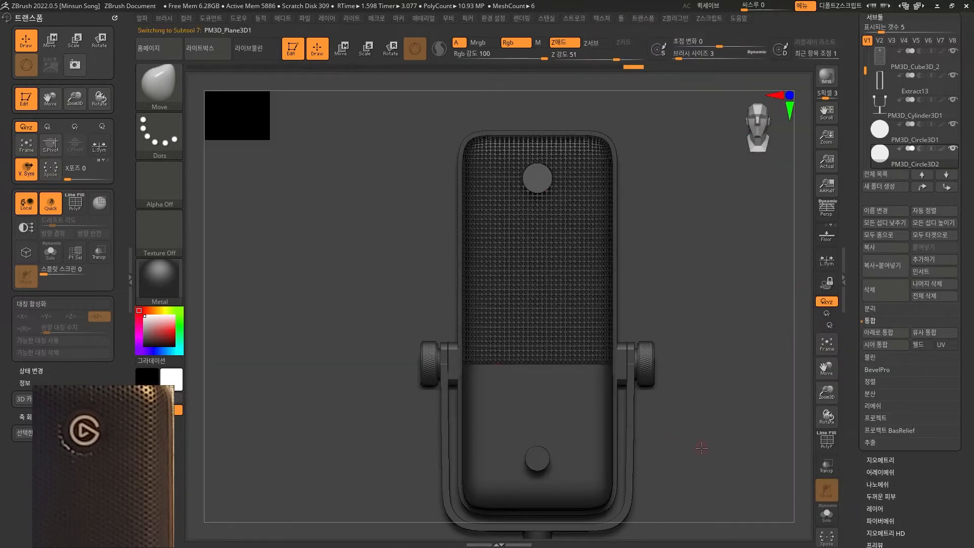
# - Shrink the appended plane and move it out in front of the microphone
pyautogui.press('w')
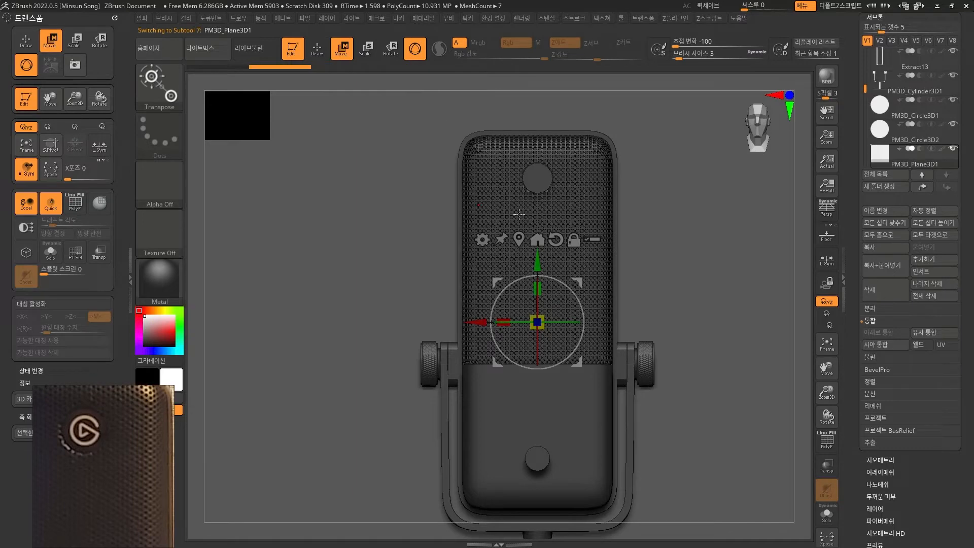
pyautogui.moveTo(540, 320); pyautogui.dragTo(539, 319)
pyautogui.moveTo(292, 449); pyautogui.dragTo(291, 450)
pyautogui.keyDown('shift'); pyautogui.moveTo(724, 283); pyautogui.dragTo(645, 292); pyautogui.keyUp('shift')
pyautogui.moveTo(479, 326); pyautogui.dragTo(396, 326)
pyautogui.keyDown('shift'); pyautogui.moveTo(682, 323); pyautogui.dragTo(725, 323); pyautogui.keyUp('shift')
pyautogui.keyDown('alt'); pyautogui.moveTo(603, 348); pyautogui.dragTo(720, 352); pyautogui.keyUp('alt')
pyautogui.moveTo(572, 327); pyautogui.dragTo(530, 331)
# - Raise the plane onto the upper disc, scale it down to fit and centre it over the disc
pyautogui.moveTo(573, 272); pyautogui.dragTo(572, 128)
pyautogui.keyDown('alt'); pyautogui.moveTo(751, 208); pyautogui.dragTo(756, 402); pyautogui.keyUp('alt')
pyautogui.moveTo(513, 312); pyautogui.dragTo(472, 313)
pyautogui.keyDown('alt'); pyautogui.moveTo(751, 284); pyautogui.dragTo(759, 371); pyautogui.keyUp('alt')
pyautogui.moveTo(513, 257); pyautogui.dragTo(513, 248)
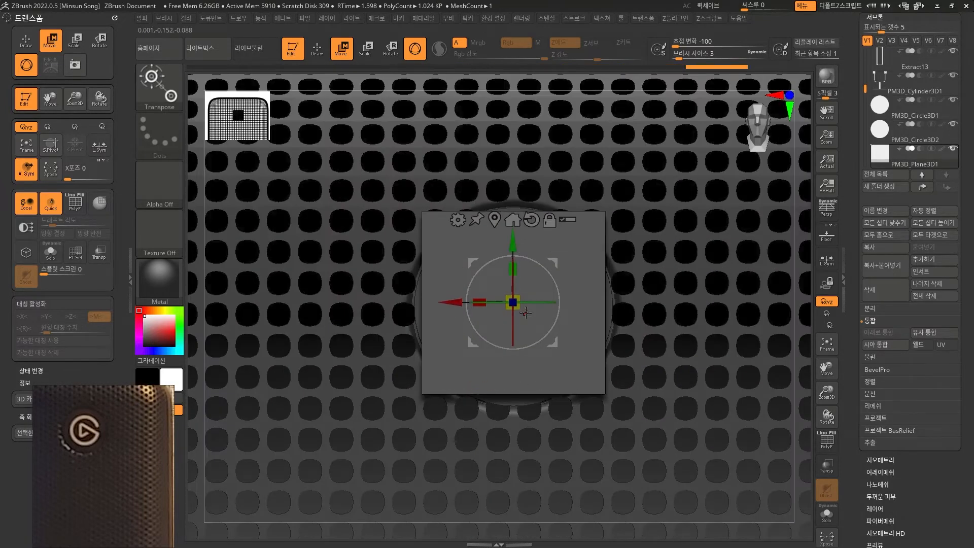
pyautogui.press('q')
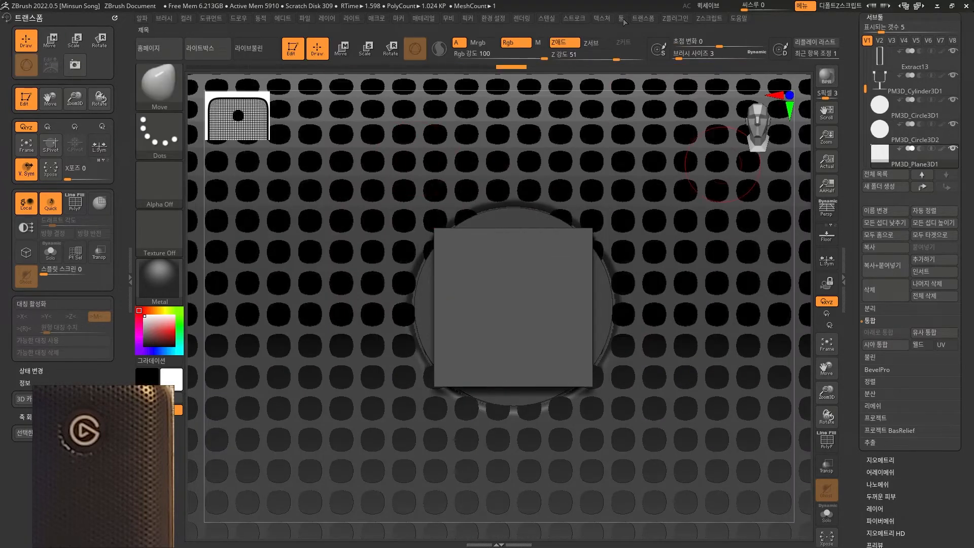
# - Apply the black circular logo image to the plane as its texture map
pyautogui.scroll(-5, 972, 384)
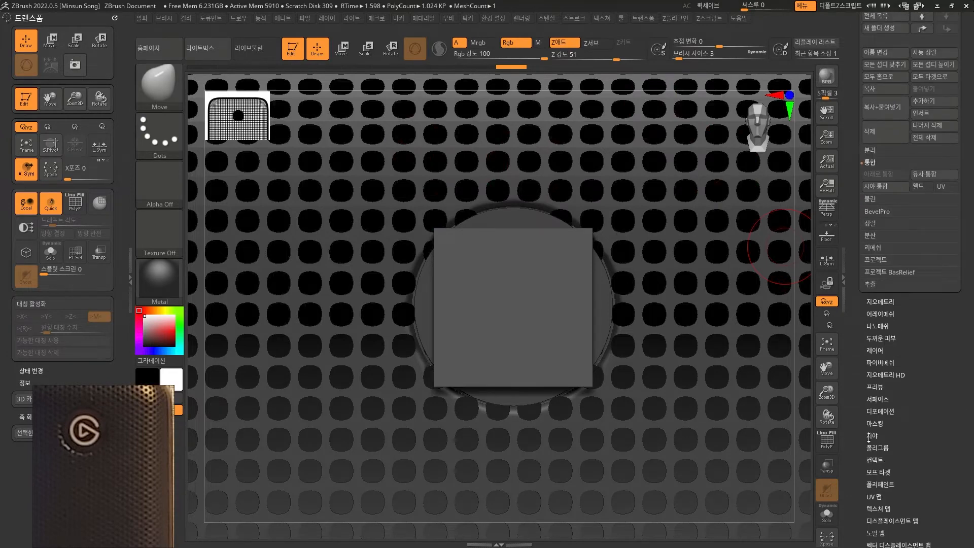
pyautogui.scroll(-2, 865, 450)
pyautogui.click(873, 443)
pyautogui.click(869, 275)
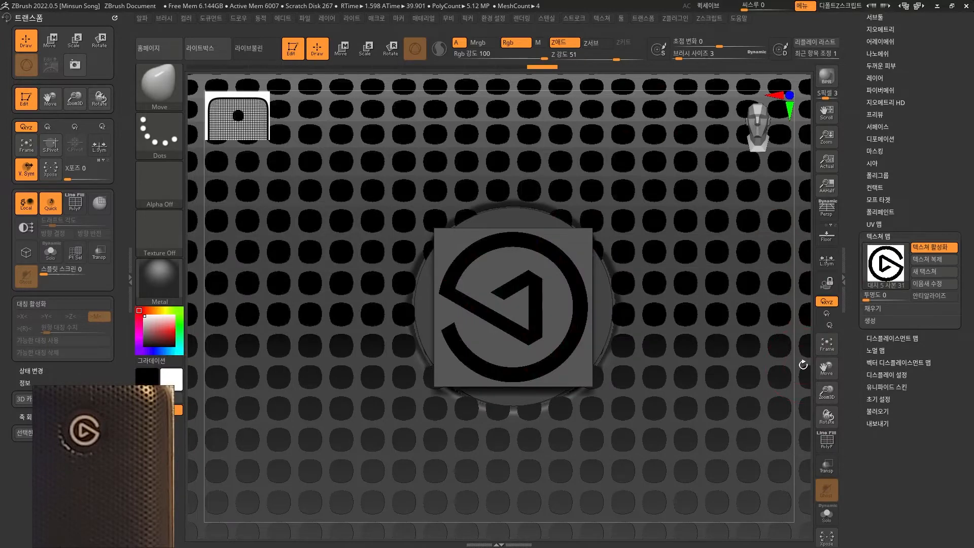
# - Mirror the plane with the Mirror deformation to correct the reversed logo
pyautogui.keyDown('alt'); pyautogui.moveTo(804, 365); pyautogui.dragTo(754, 324); pyautogui.keyUp('alt')
pyautogui.moveTo(918, 134); pyautogui.dragTo(925, 161)
pyautogui.click(884, 162)
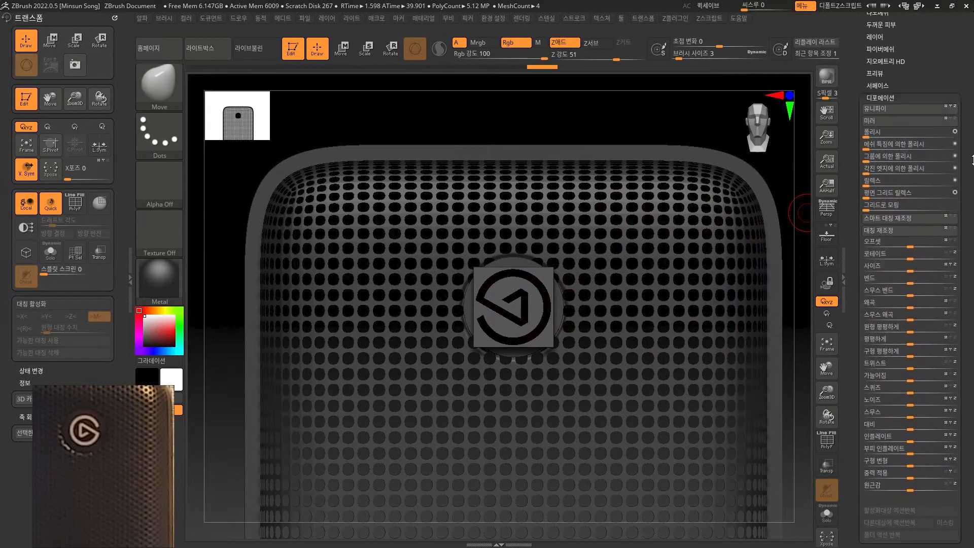
pyautogui.click(904, 121)
# - Move the logo plane vertically back onto the centre of the upper disc
pyautogui.press('w')
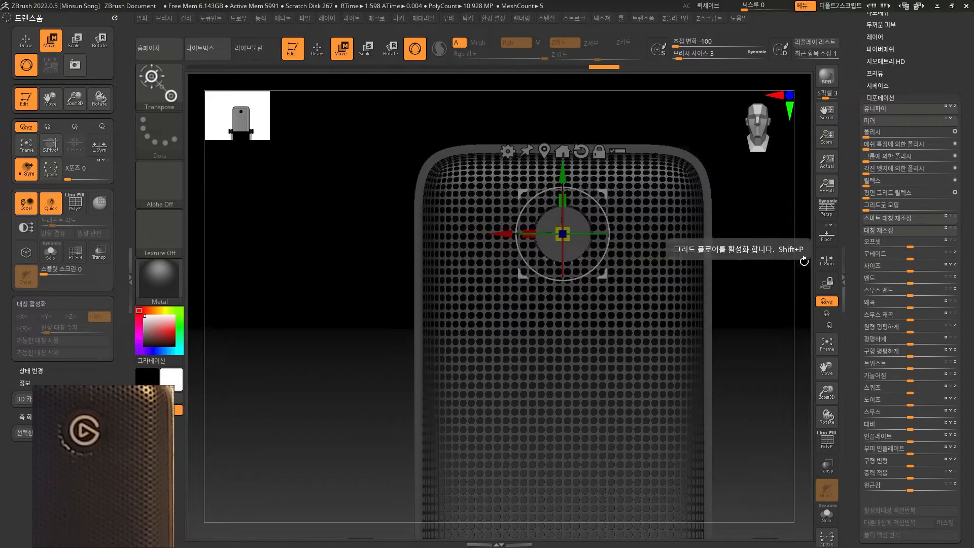
pyautogui.keyDown('alt'); pyautogui.moveTo(770, 299); pyautogui.dragTo(745, 333); pyautogui.keyUp('alt')
pyautogui.moveTo(560, 195); pyautogui.dragTo(560, 100)
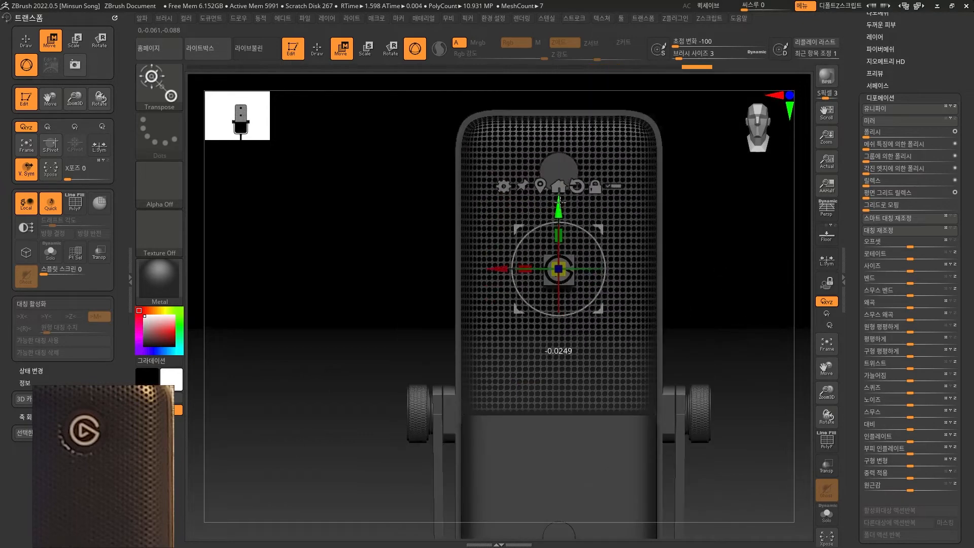
pyautogui.keyDown('alt'); pyautogui.moveTo(733, 214); pyautogui.dragTo(798, 290); pyautogui.keyUp('alt')
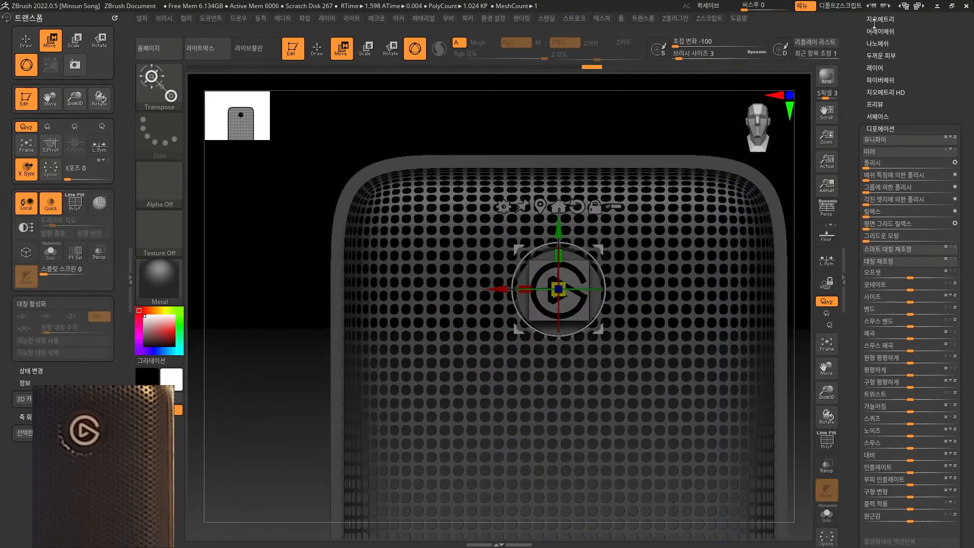
# - Divide the logo plane's geometry up to subdivision level 6
pyautogui.click(876, 22)
pyautogui.click(887, 109)
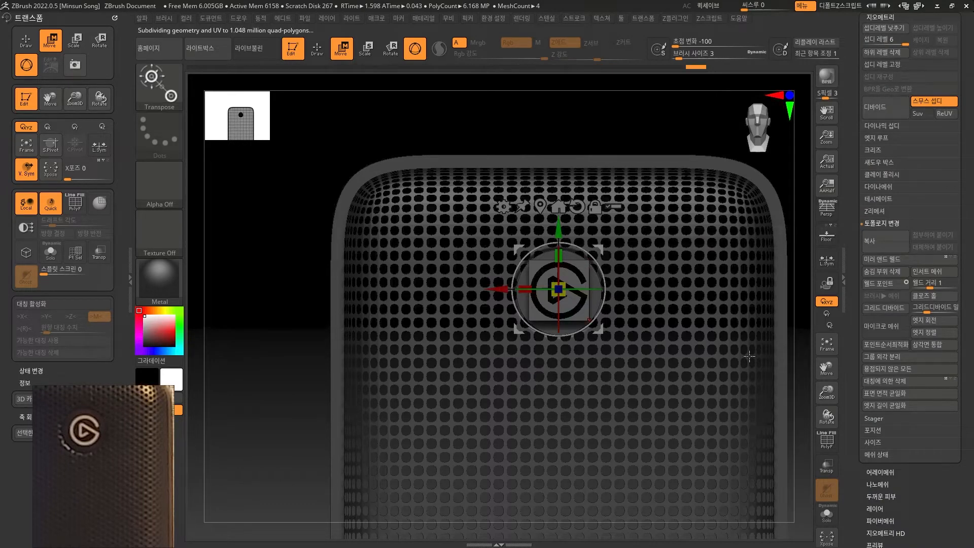
pyautogui.moveTo(970, 538); pyautogui.dragTo(972, 345)
pyautogui.scroll(-2, 973, 406)
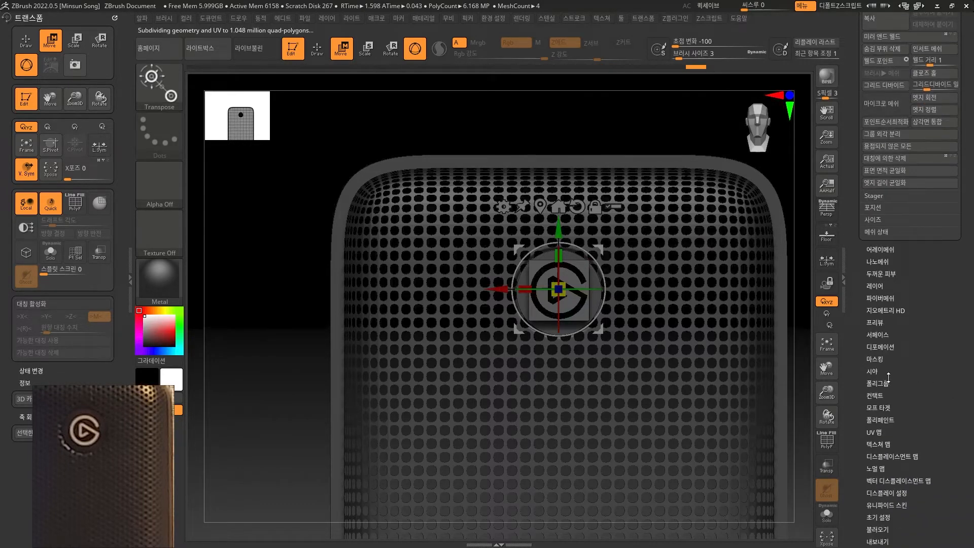
# - Mask the logo plane by its texture's colour intensity and turn the texture display off
pyautogui.click(882, 359)
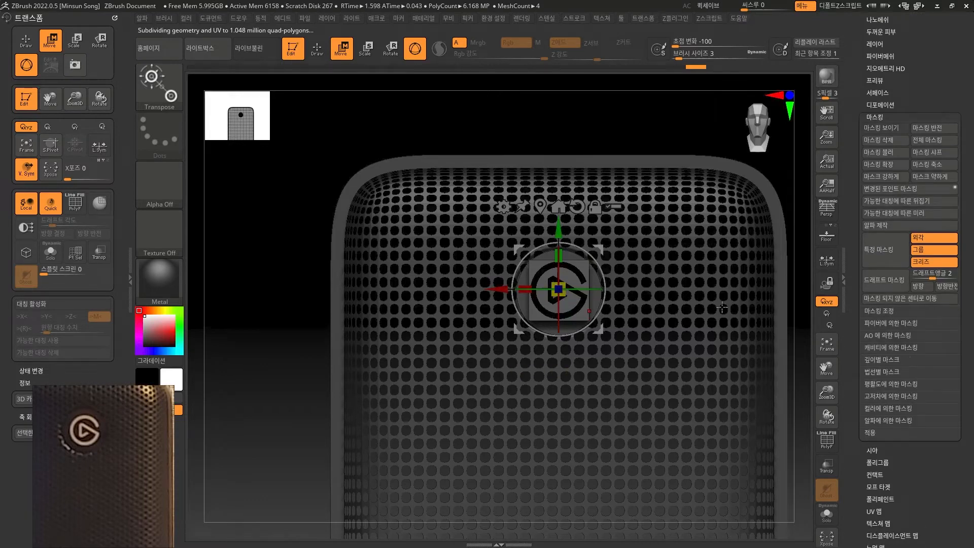
pyautogui.keyDown('alt'); pyautogui.moveTo(636, 133); pyautogui.dragTo(679, 272); pyautogui.keyUp('alt')
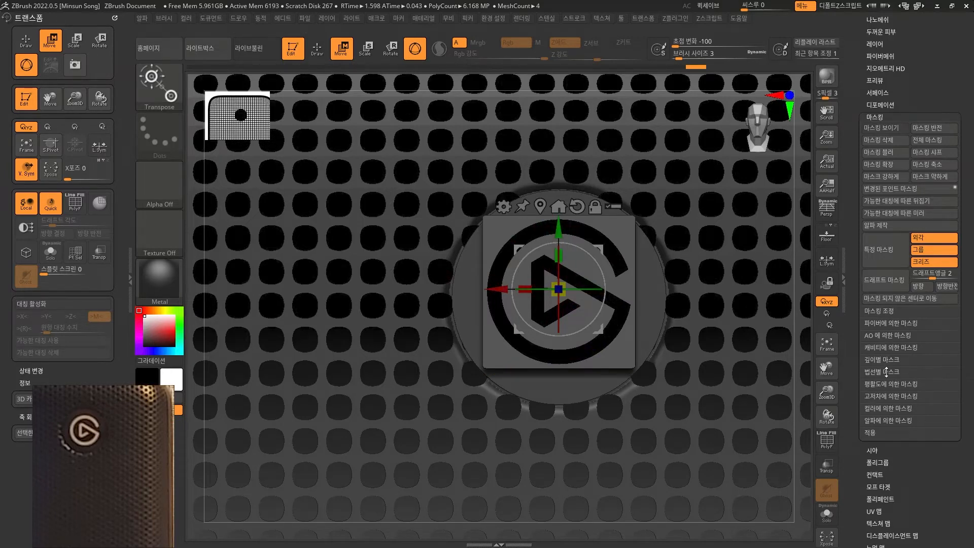
pyautogui.click(882, 407)
pyautogui.click(881, 434)
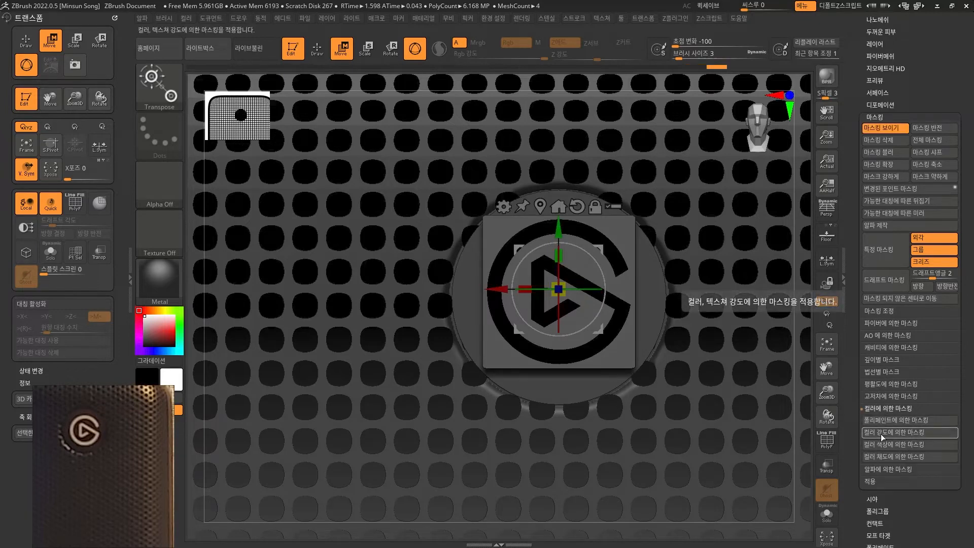
pyautogui.scroll(-5, 973, 333)
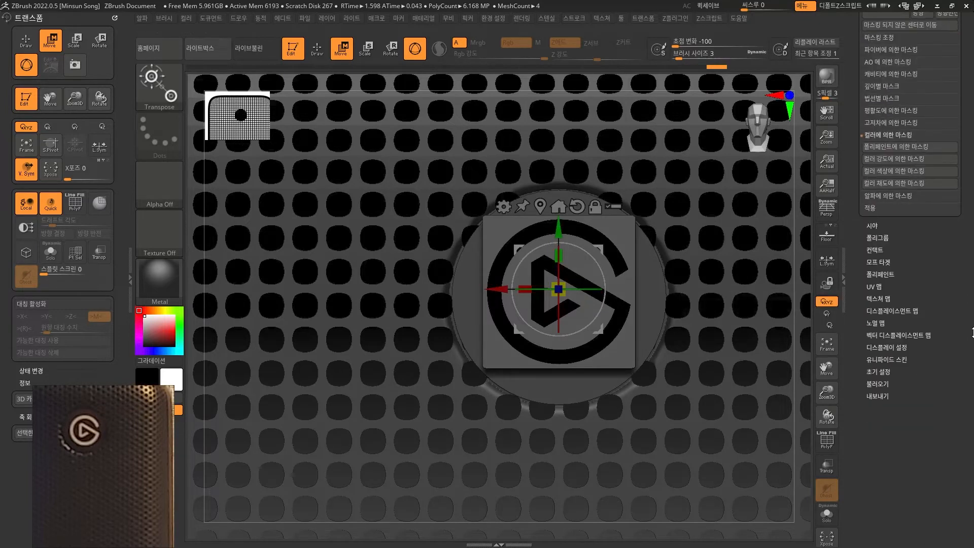
pyautogui.click(885, 298)
pyautogui.click(934, 113)
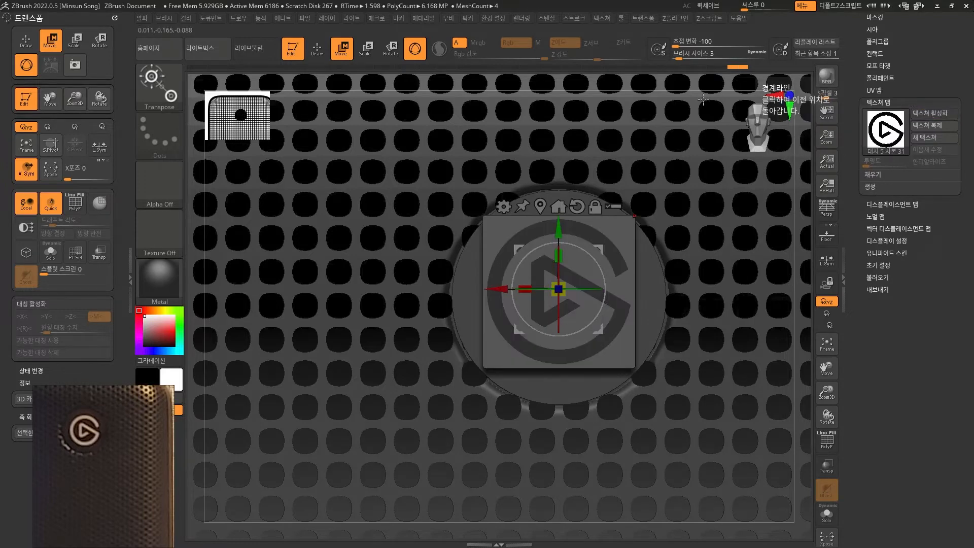
# - Extract the masked logo as a double-sided mesh with thickness 0.02 and smoothing 5, and hide the source plane
pyautogui.scroll(7, 961, 318)
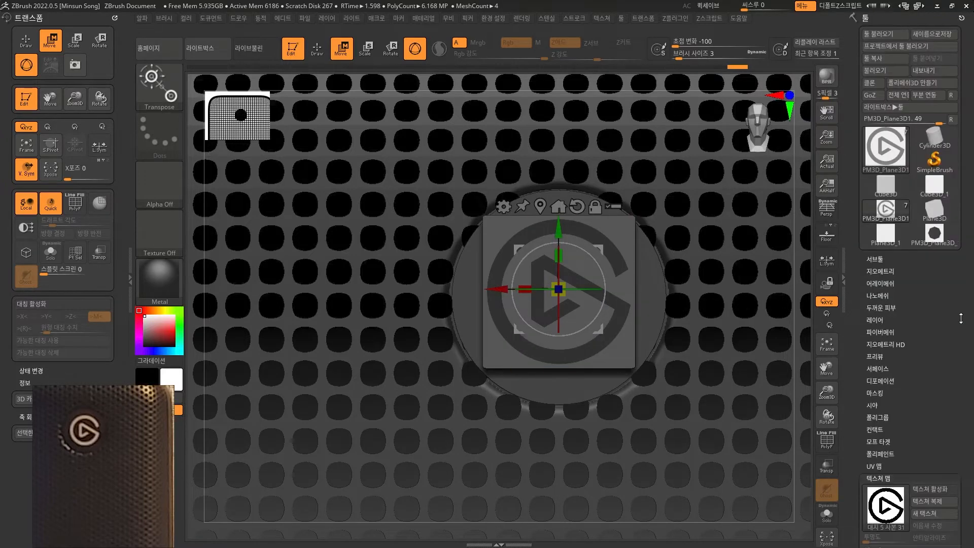
pyautogui.click(874, 259)
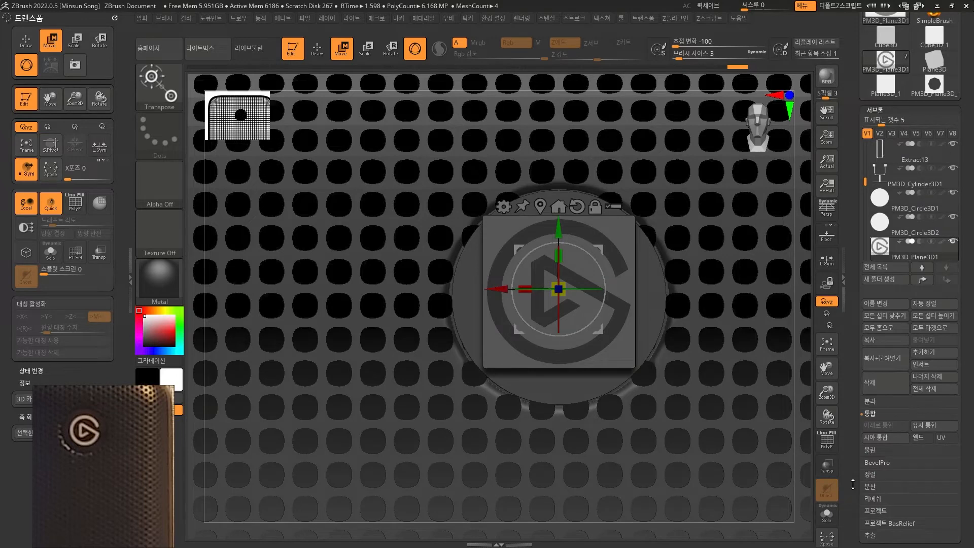
pyautogui.click(877, 506)
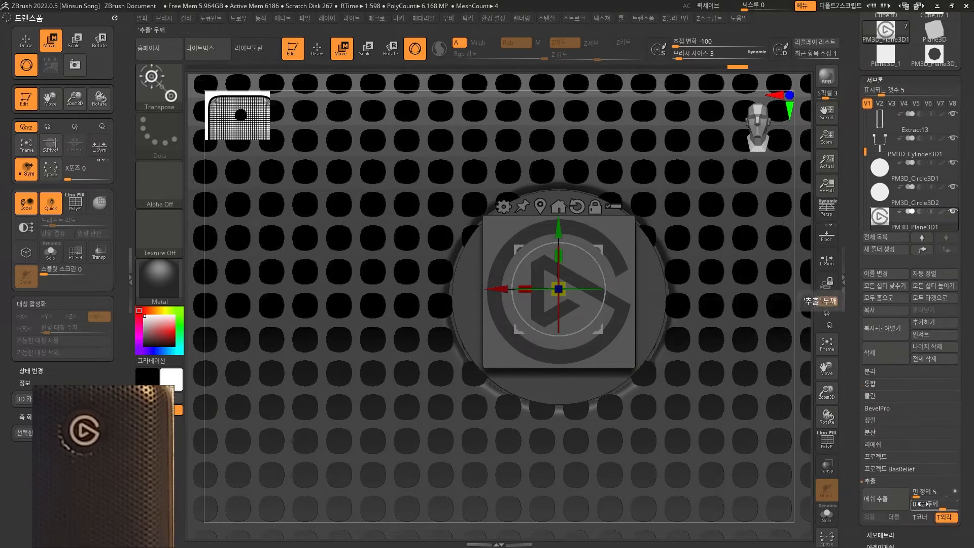
pyautogui.click(873, 500)
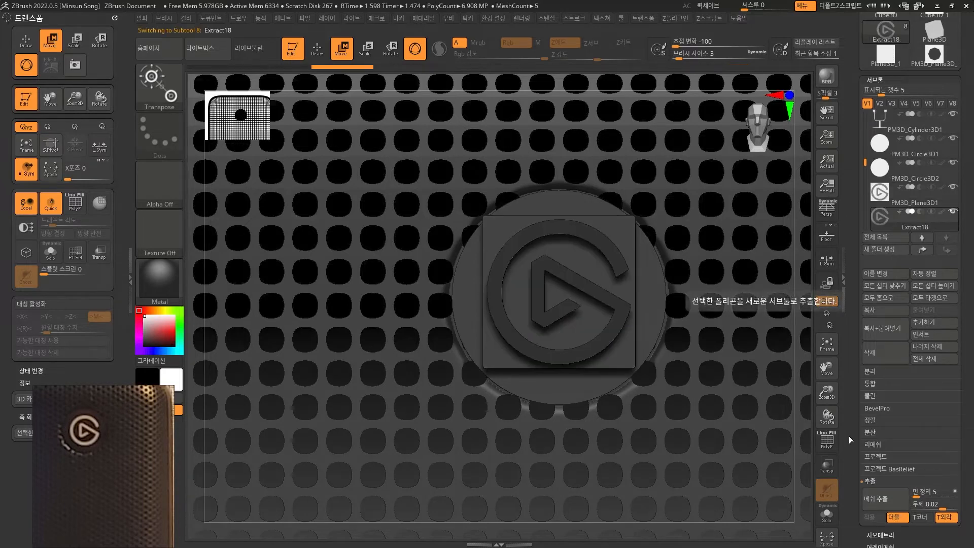
pyautogui.click(886, 201)
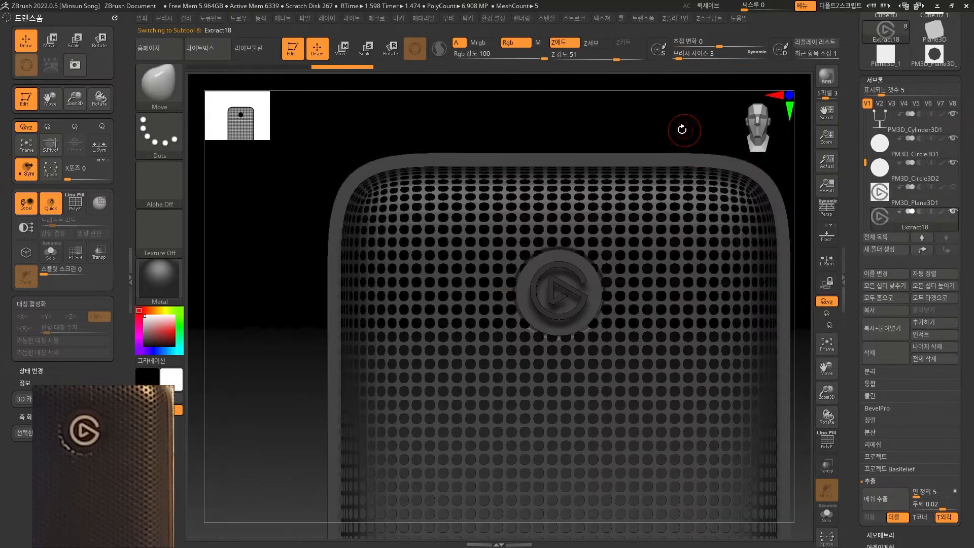
# - Move the extracted logo in depth towards the round disc on the grille
pyautogui.moveTo(680, 126)
pyautogui.mouseDown()
pyautogui.moveTo(652, 126)
pyautogui.moveTo(664, 134)
pyautogui.moveTo(644, 124)
pyautogui.mouseUp()
pyautogui.moveTo(481, 152); pyautogui.dragTo(599, 160)
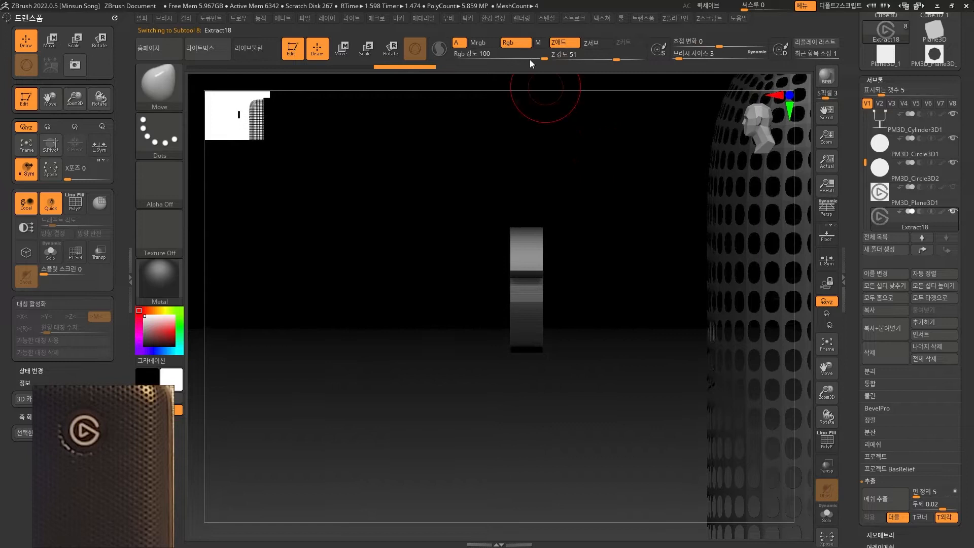
pyautogui.click(343, 49)
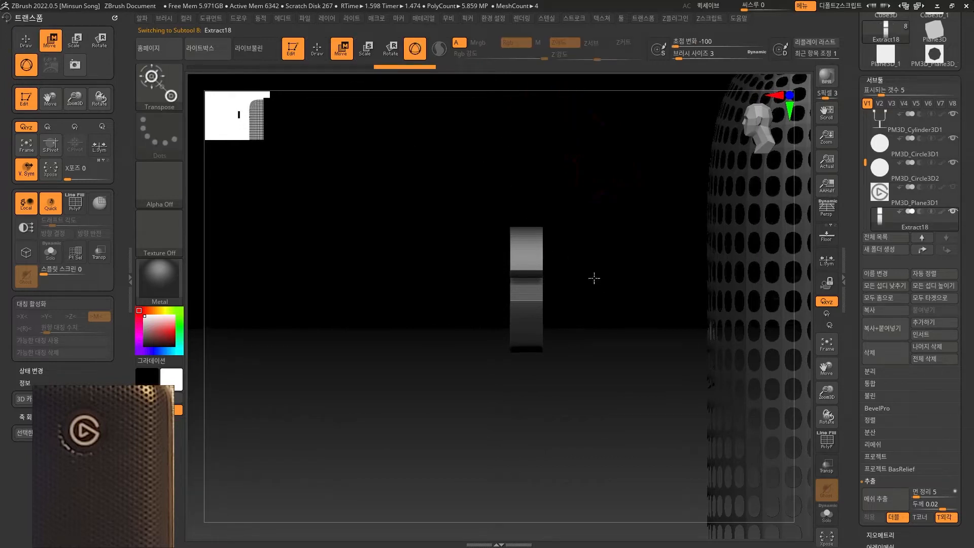
pyautogui.hotkey('ctrl', 'n')
pyautogui.hotkey('ctrl', 'shift', 'z')
pyautogui.hotkey('ctrl', 'shift', 'z')
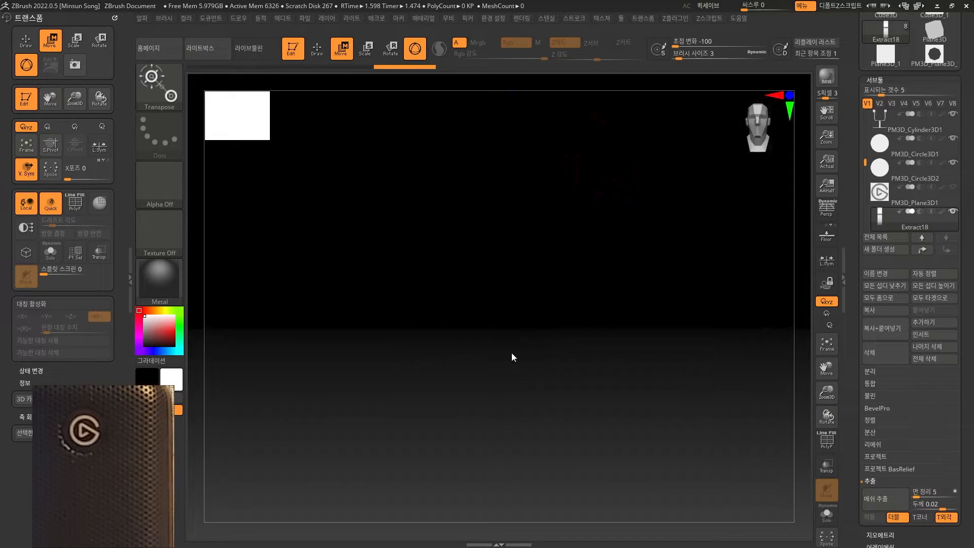
pyautogui.moveTo(540, 301); pyautogui.dragTo(781, 328)
pyautogui.keyDown('alt'); pyautogui.moveTo(696, 400); pyautogui.dragTo(607, 374); pyautogui.keyUp('alt')
pyautogui.moveTo(420, 279); pyautogui.dragTo(589, 285)
# - Fine-tune the extracted logo's height and depth so it sits centred on the face of the disc
pyautogui.keyDown('shift'); pyautogui.moveTo(552, 342); pyautogui.dragTo(613, 338); pyautogui.keyUp('shift')
pyautogui.moveTo(628, 229); pyautogui.dragTo(627, 224)
pyautogui.moveTo(655, 365); pyautogui.dragTo(553, 362)
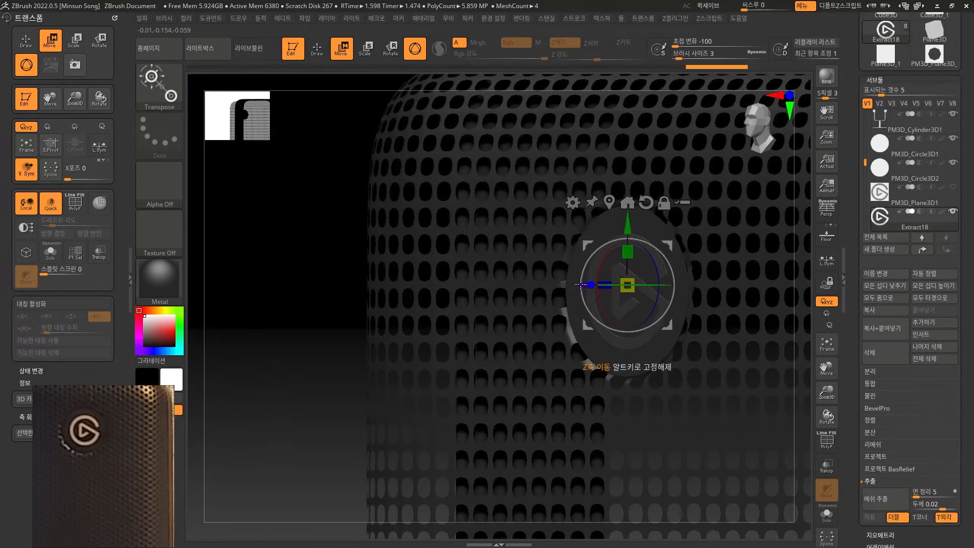
pyautogui.moveTo(584, 285); pyautogui.dragTo(581, 285)
pyautogui.keyDown('shift'); pyautogui.moveTo(274, 246); pyautogui.dragTo(355, 248); pyautogui.keyUp('shift')
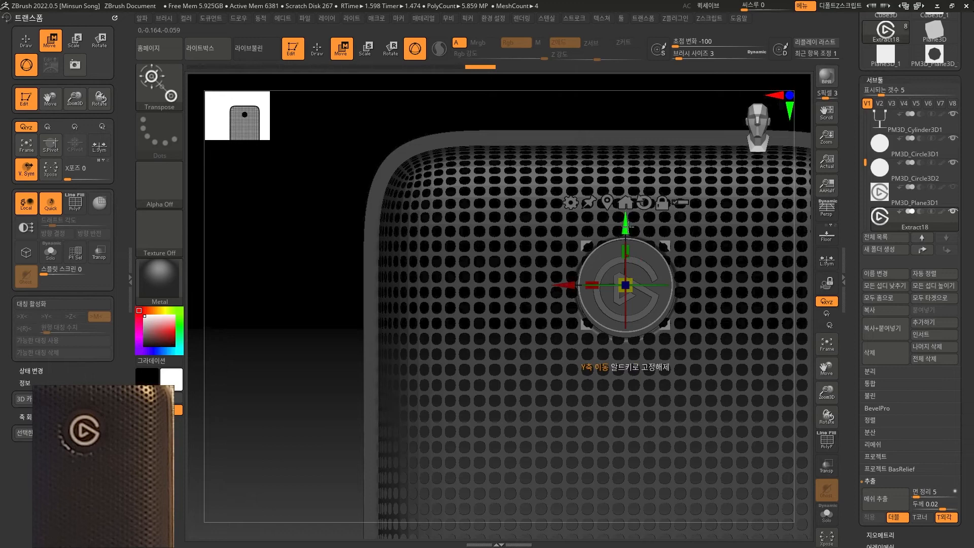
pyautogui.press('q')
pyautogui.keyDown('alt'); pyautogui.moveTo(303, 203); pyautogui.dragTo(284, 273); pyautogui.keyUp('alt')
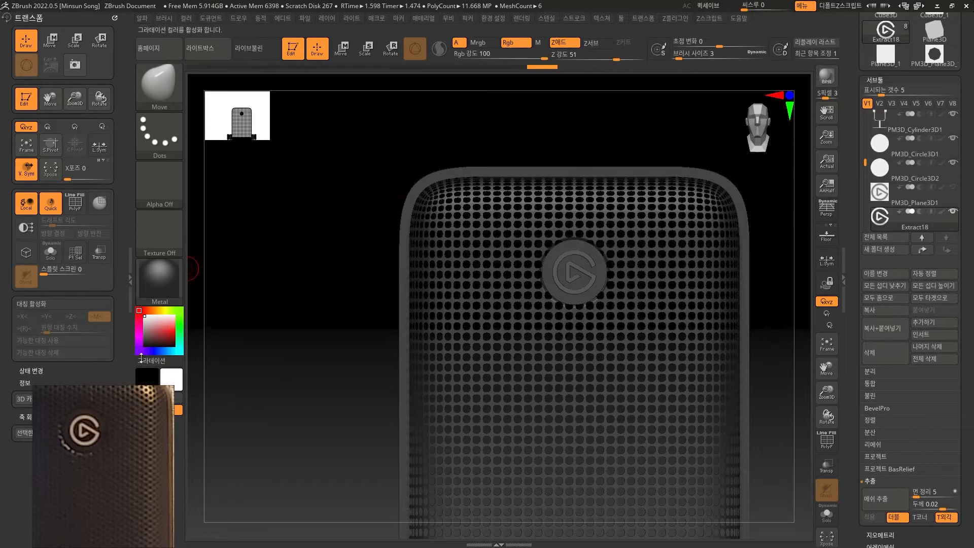
# - Fill the extracted logo with white and the RGB Levels material using Mrgb
pyautogui.click(478, 43)
pyautogui.click(147, 266)
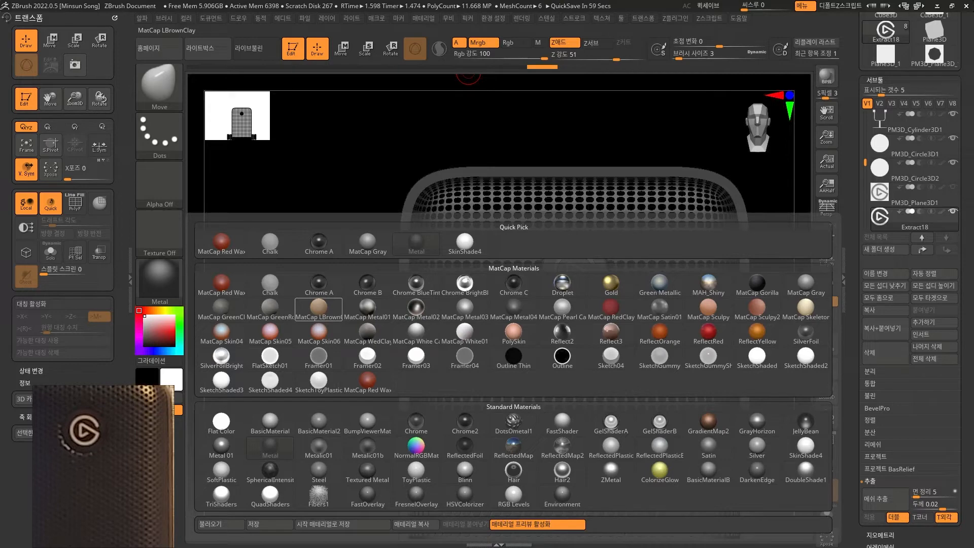
pyautogui.click(514, 494)
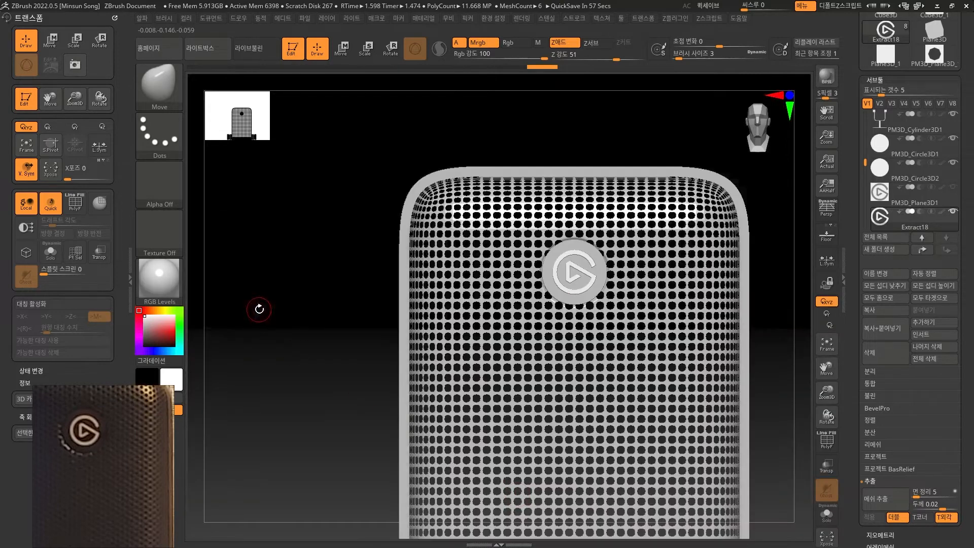
pyautogui.click(191, 18)
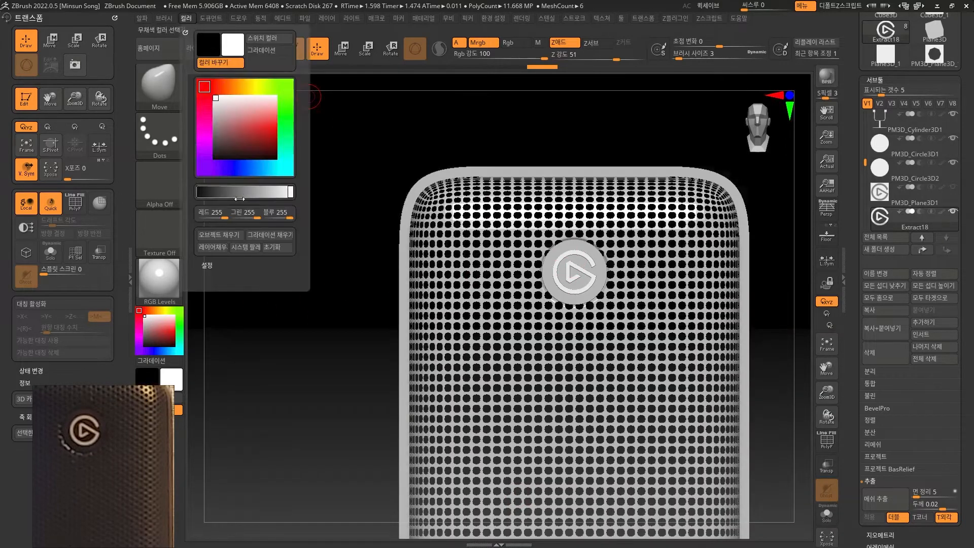
pyautogui.click(233, 239)
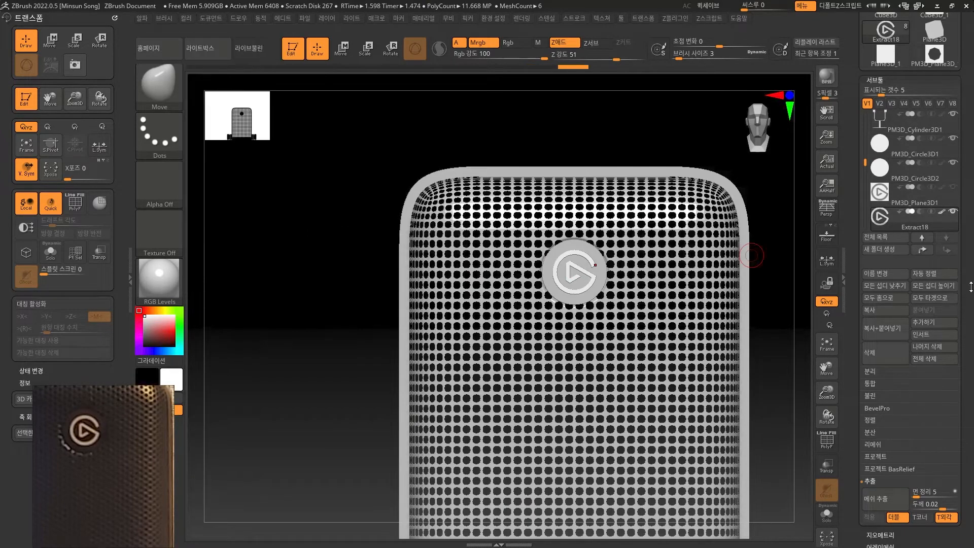
# - Set the active material for the unfilled parts of the microphone back to Metal
pyautogui.click(167, 278)
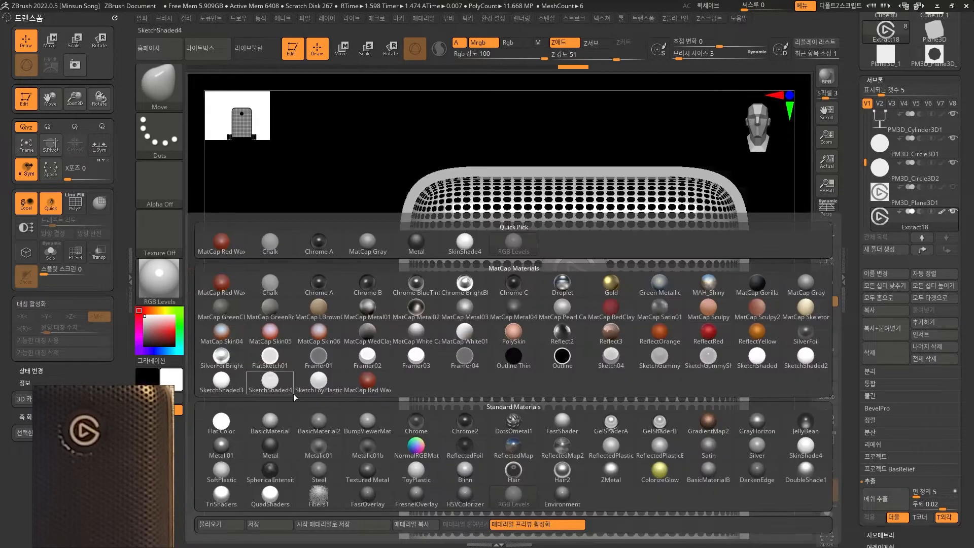
pyautogui.click(276, 439)
pyautogui.keyDown('alt'); pyautogui.moveTo(769, 348); pyautogui.dragTo(715, 226); pyautogui.keyUp('alt')
pyautogui.moveTo(739, 322); pyautogui.dragTo(629, 385)
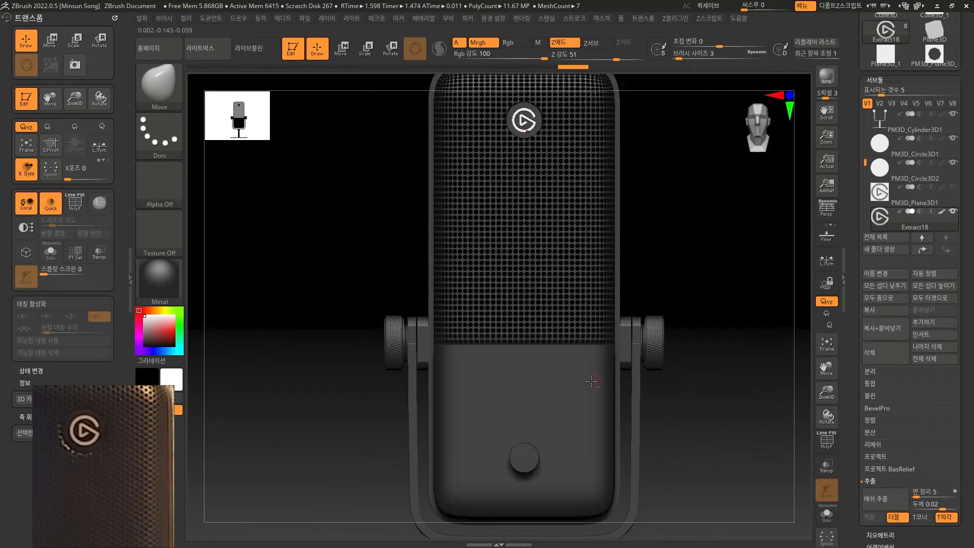
# - Examine the lower front of the microphone body against the reference photo of the icons, LEDs and knob
pyautogui.keyDown('alt'); pyautogui.click(600, 403); pyautogui.keyUp('alt')
pyautogui.keyDown('alt'); pyautogui.moveTo(568, 346); pyautogui.dragTo(537, 424, button='right'); pyautogui.keyUp('alt')
pyautogui.scroll(-5, 102, 450)
pyautogui.moveTo(132, 533); pyautogui.dragTo(142, 452, button='middle')
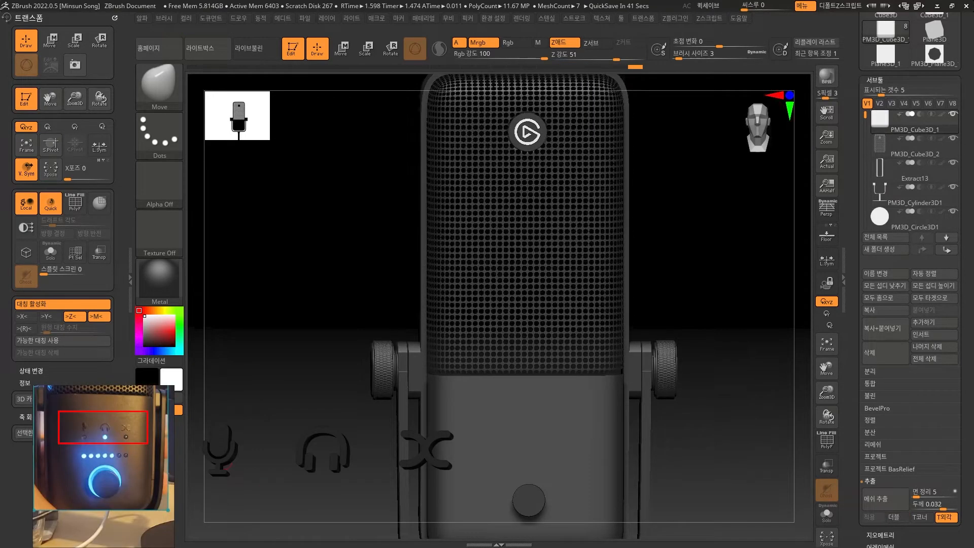
pyautogui.keyDown('alt'); pyautogui.moveTo(685, 466); pyautogui.dragTo(702, 447, button='right'); pyautogui.keyUp('alt')
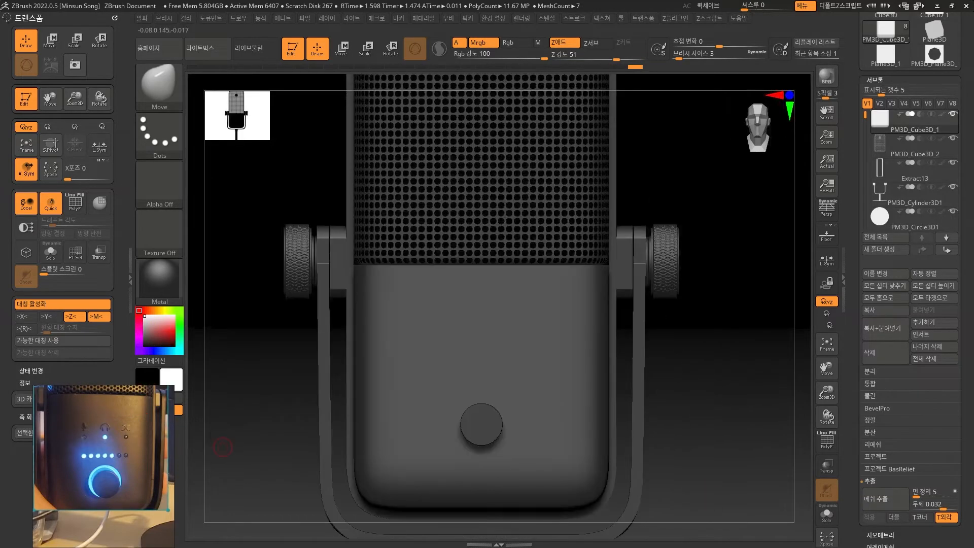
pyautogui.keyDown('alt'); pyautogui.moveTo(723, 393); pyautogui.dragTo(722, 372, button='right'); pyautogui.keyUp('alt')
pyautogui.keyDown('alt'); pyautogui.moveTo(730, 295); pyautogui.dragTo(739, 471, button='right'); pyautogui.keyUp('alt')
pyautogui.keyDown('alt'); pyautogui.moveTo(712, 269); pyautogui.dragTo(713, 370, button='right'); pyautogui.keyUp('alt')
pyautogui.keyDown('alt'); pyautogui.moveTo(691, 433); pyautogui.dragTo(652, 356); pyautogui.keyUp('alt')
pyautogui.keyDown('alt'); pyautogui.moveTo(741, 477); pyautogui.dragTo(731, 406); pyautogui.keyUp('alt')
pyautogui.keyDown('alt'); pyautogui.moveTo(625, 411); pyautogui.dragTo(695, 455); pyautogui.keyUp('alt')
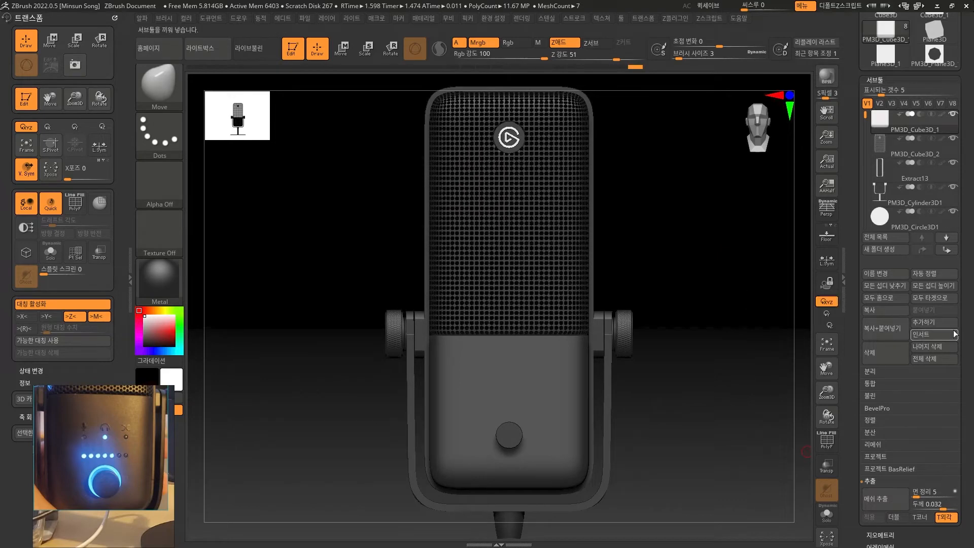
# - Extend the visible subtools to 7, select the hidden logo plane PM3D_Plane3D1 and clear its mask
pyautogui.click(936, 322)
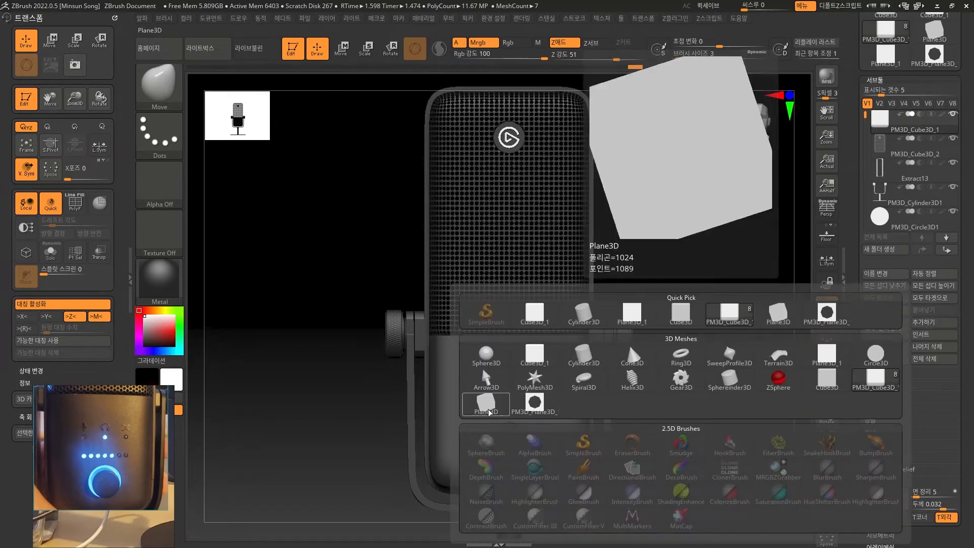
pyautogui.moveTo(881, 95); pyautogui.dragTo(888, 95)
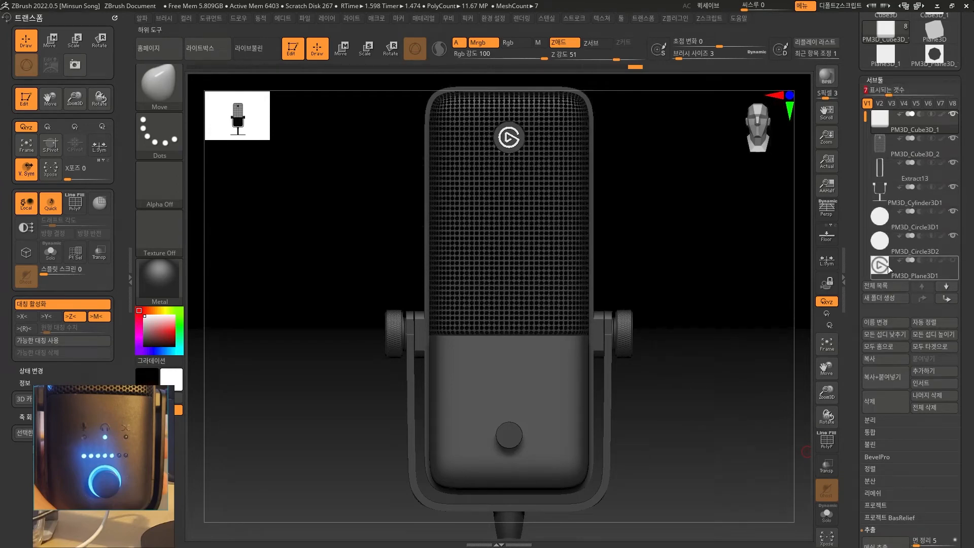
pyautogui.click(871, 272)
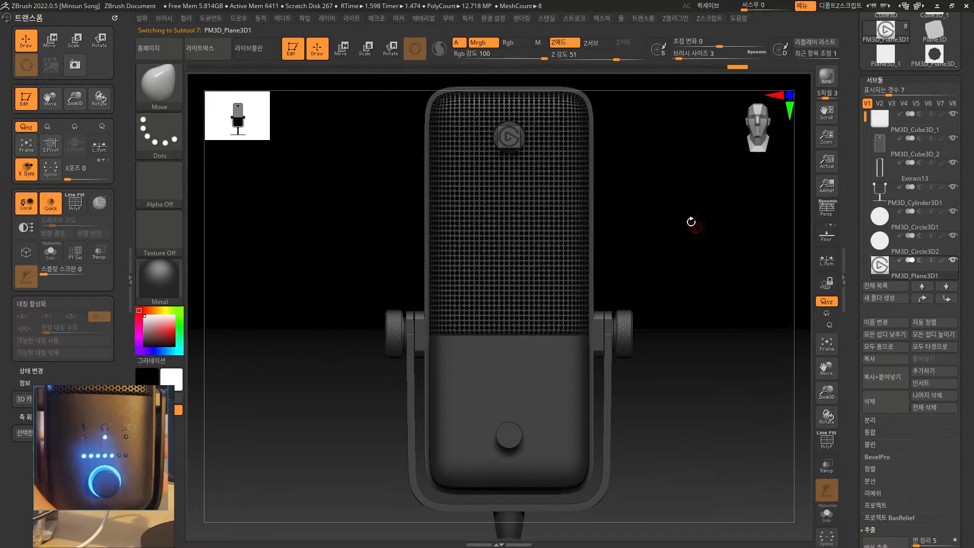
pyautogui.keyDown('ctrl'); pyautogui.moveTo(680, 217); pyautogui.dragTo(698, 236); pyautogui.keyUp('ctrl')
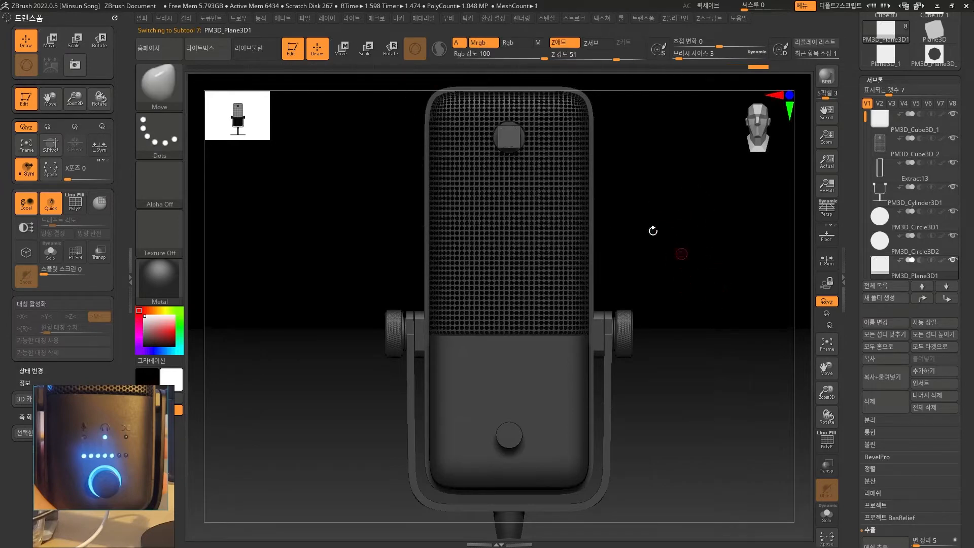
# - Move the plane straight down from the logo disc to the lower body, centred above the round knob
pyautogui.click(339, 60)
pyautogui.keyDown('ctrl'); pyautogui.moveTo(512, 133); pyautogui.dragTo(510, 92, button='right'); pyautogui.keyUp('ctrl')
pyautogui.moveTo(510, 92); pyautogui.dragTo(510, 287)
pyautogui.keyDown('ctrl'); pyautogui.moveTo(510, 287); pyautogui.dragTo(735, 431, button='right'); pyautogui.keyUp('ctrl')
pyautogui.keyDown('alt'); pyautogui.moveTo(736, 432); pyautogui.dragTo(725, 409, button='right'); pyautogui.keyUp('alt')
# - Import the headphone icon image and apply it as the plane's texture map
pyautogui.moveTo(919, 487); pyautogui.dragTo(919, 427)
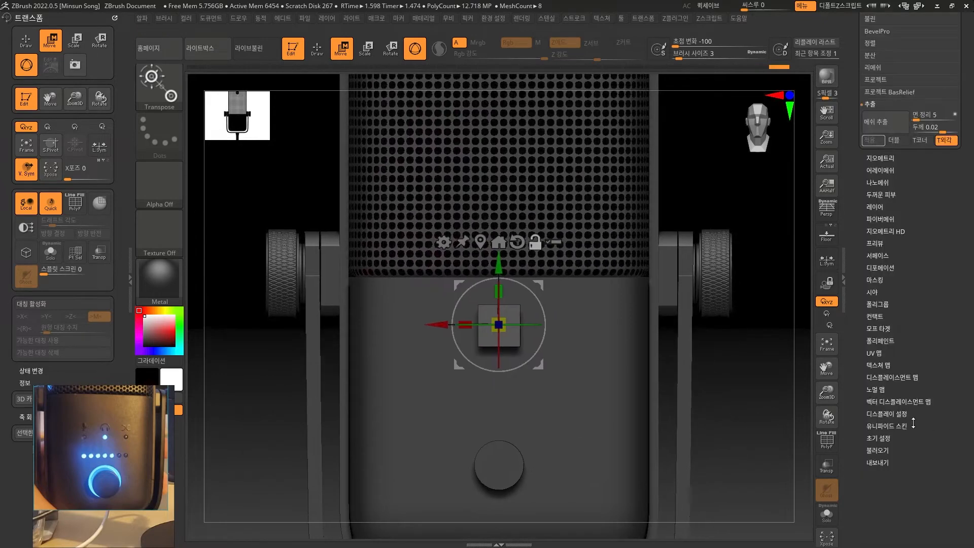
pyautogui.click(880, 365)
pyautogui.click(883, 260)
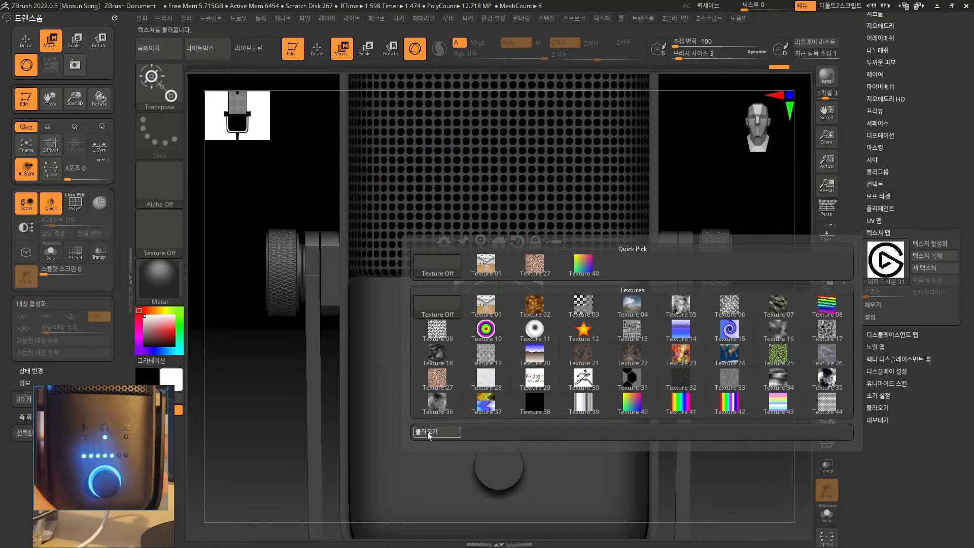
pyautogui.doubleClick(196, 170)
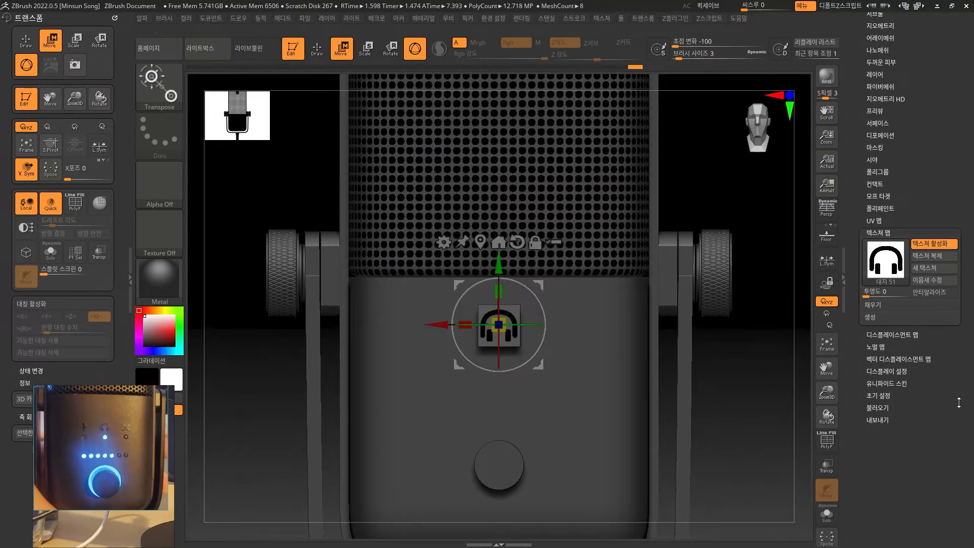
# - Duplicate the headphone plane twice and place one copy on each side of the original in a horizontal row
pyautogui.press('n')
pyautogui.click(888, 348)
pyautogui.moveTo(438, 332); pyautogui.dragTo(498, 341)
pyautogui.click(880, 347)
pyautogui.moveTo(505, 327); pyautogui.dragTo(380, 341)
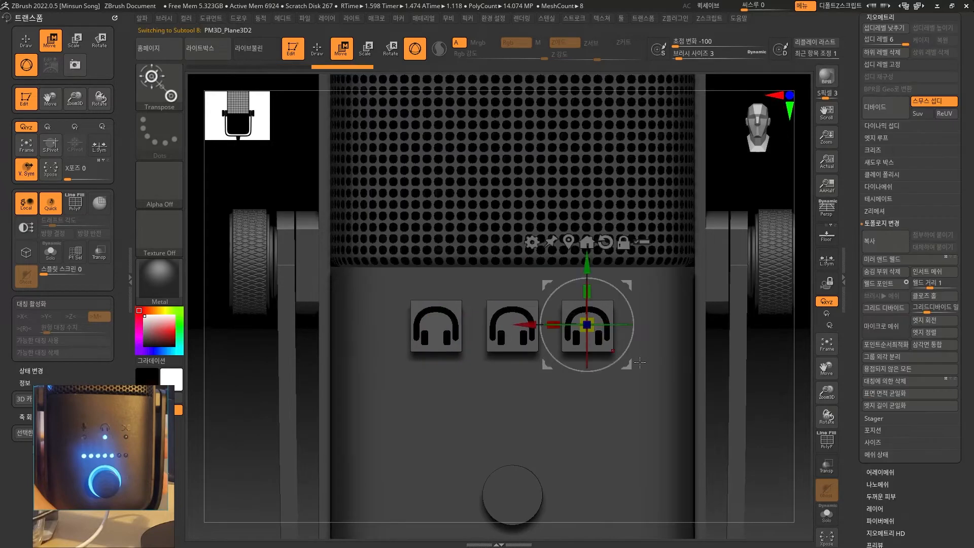
# - Replace the headphone texture map on the right-hand plane of the row with the crossed-lines icon
pyautogui.click(867, 430)
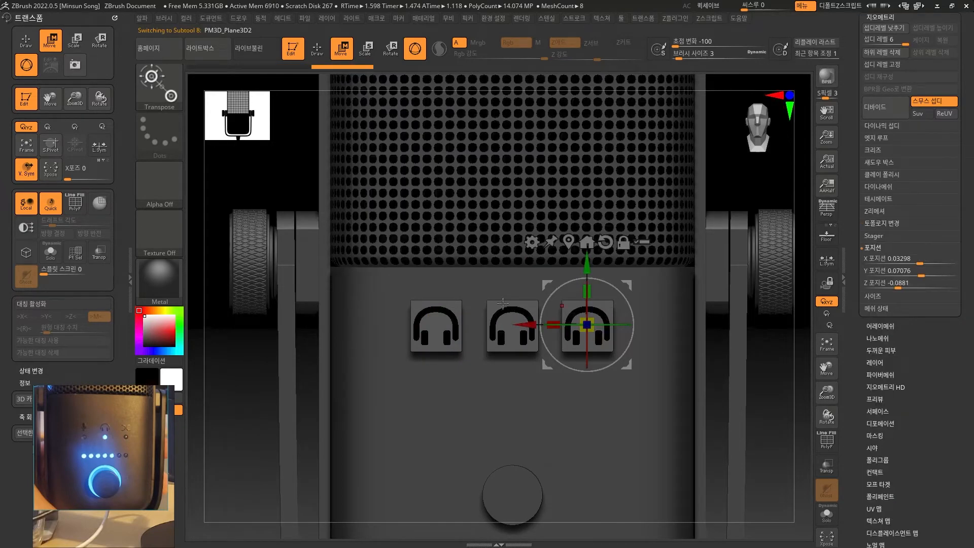
pyautogui.keyDown('alt'); pyautogui.click(468, 284); pyautogui.keyUp('alt')
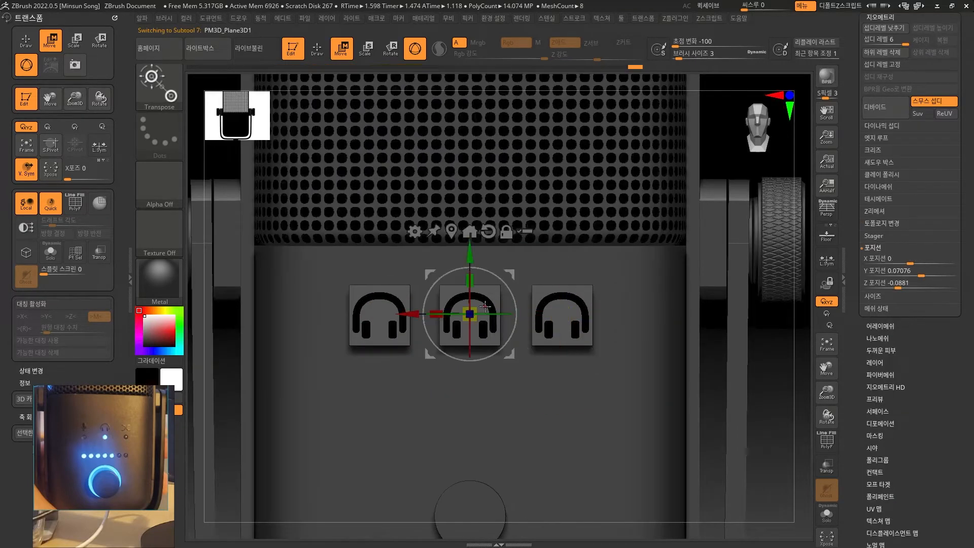
pyautogui.press('q')
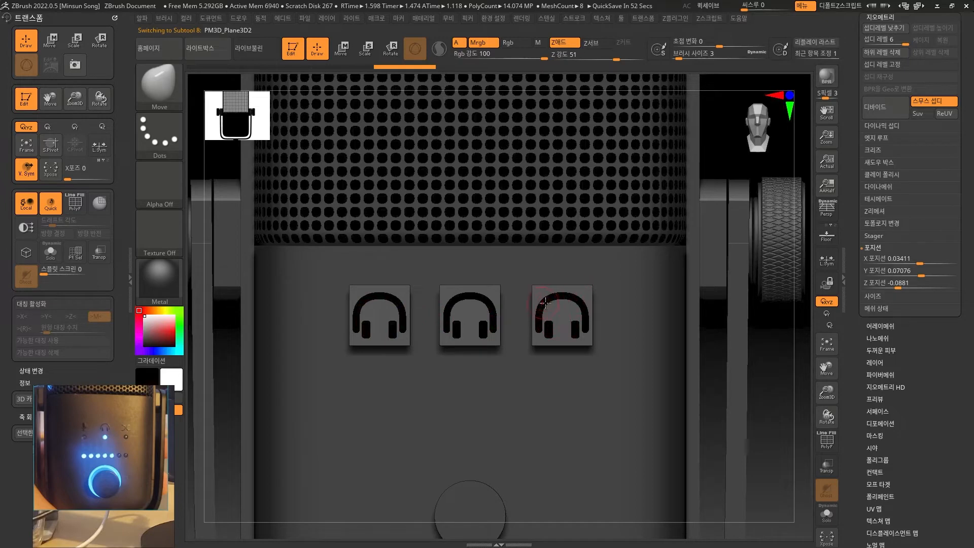
pyautogui.moveTo(939, 405); pyautogui.dragTo(938, 315)
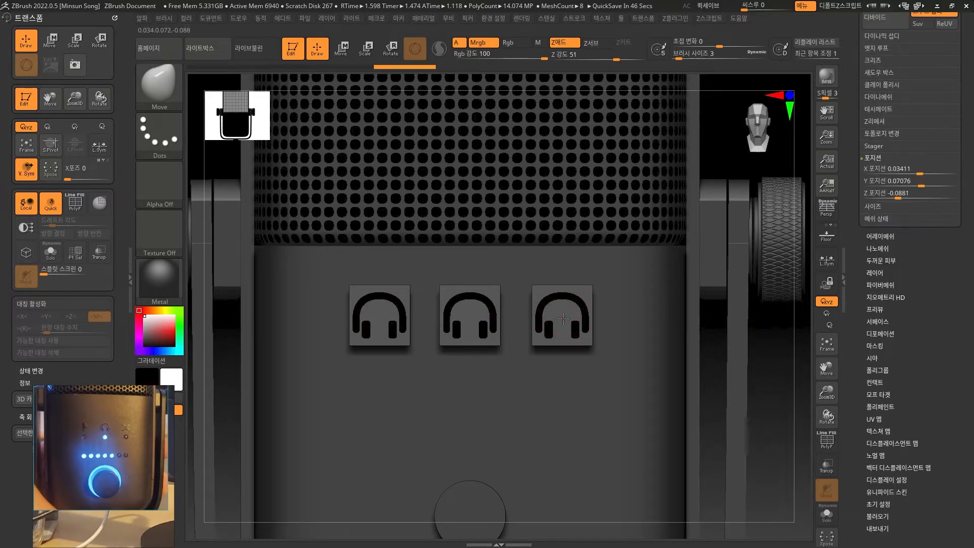
pyautogui.click(873, 432)
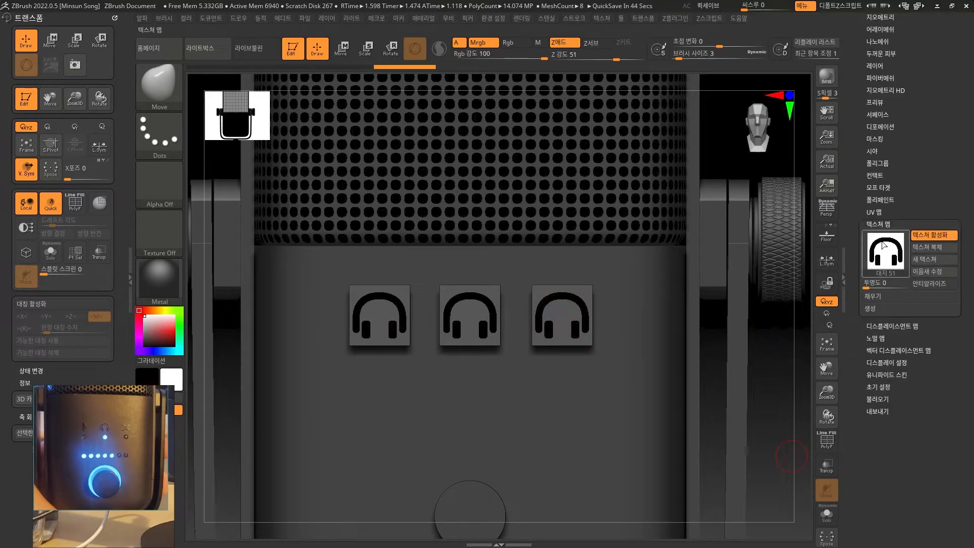
pyautogui.click(884, 246)
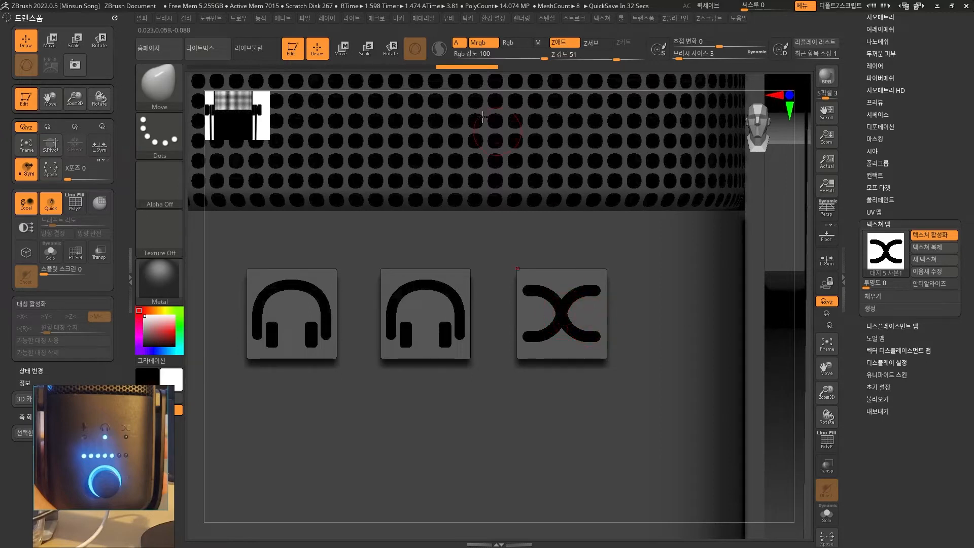
# - Move the crossed-lines icon plane outward along X to an X position of 0.04051
pyautogui.press('w')
pyautogui.moveTo(500, 311); pyautogui.dragTo(509, 311)
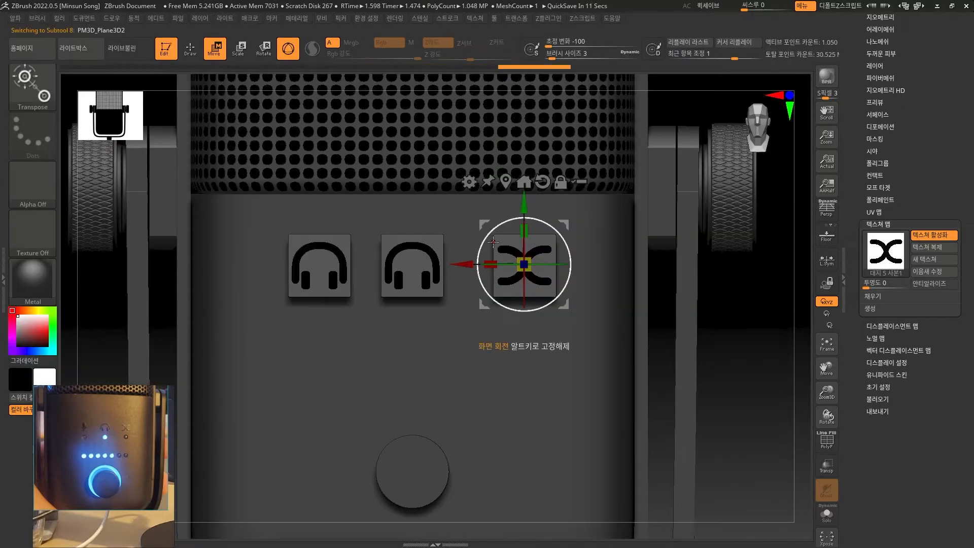
pyautogui.keyDown('alt'); pyautogui.moveTo(742, 373); pyautogui.dragTo(782, 348); pyautogui.keyUp('alt')
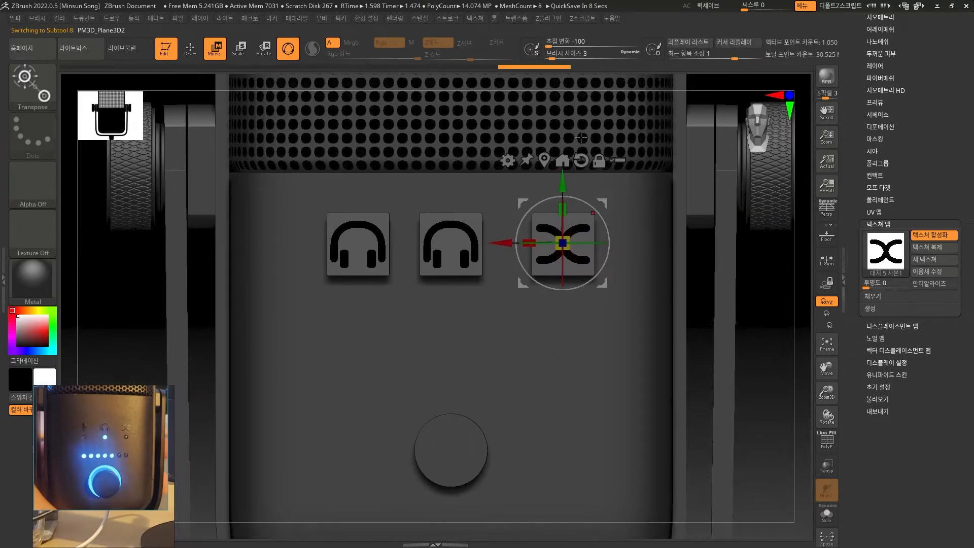
pyautogui.keyDown('alt'); pyautogui.click(365, 250); pyautogui.keyUp('alt')
pyautogui.keyDown('alt'); pyautogui.click(581, 265); pyautogui.keyUp('alt')
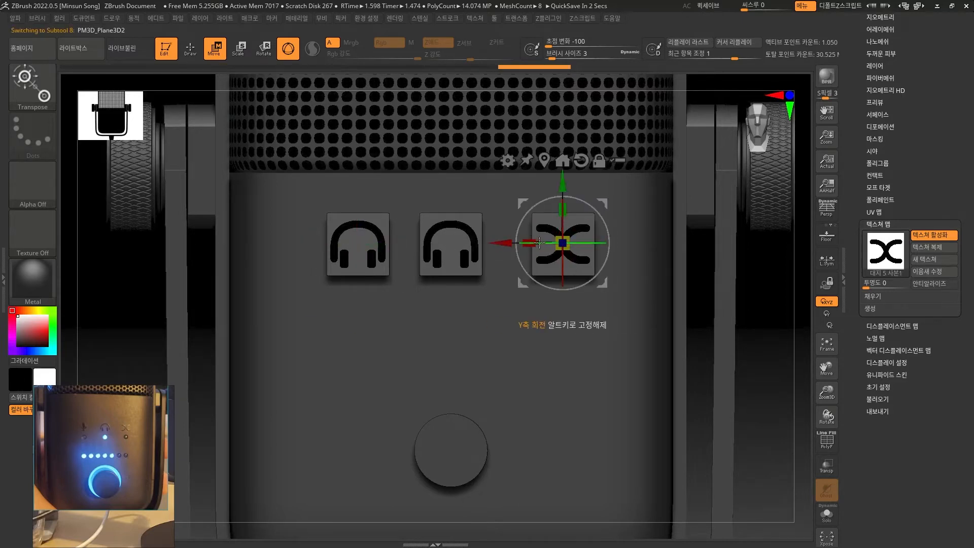
# - Set the X position of the left-hand headphone plane to -0.04051 to mirror the crossed-lines plane
pyautogui.scroll(5, 887, 147)
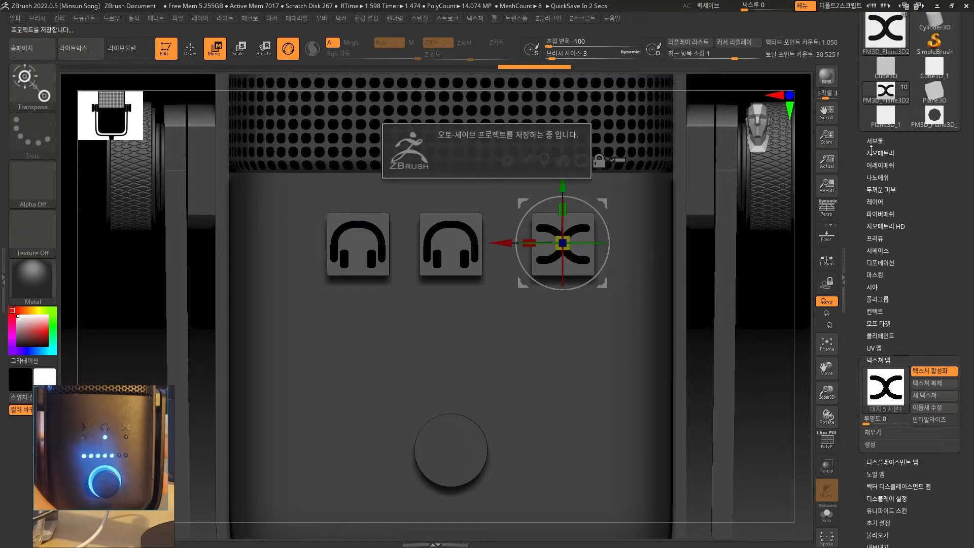
pyautogui.click(881, 153)
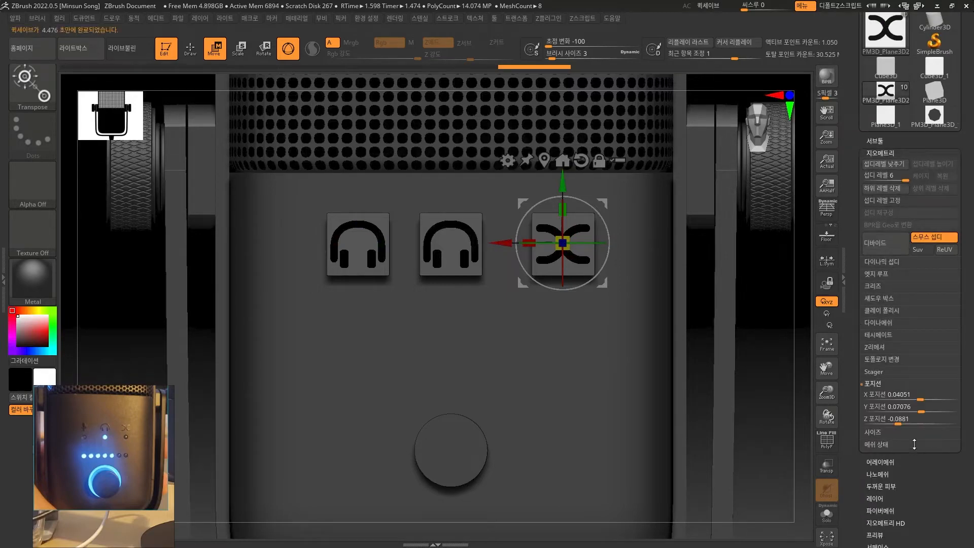
pyautogui.click(881, 400)
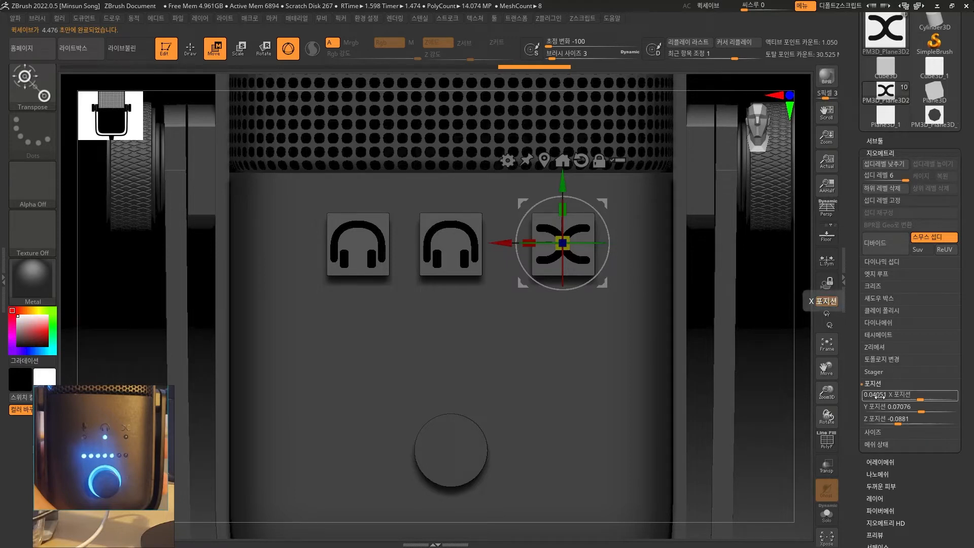
pyautogui.press('q')
pyautogui.keyDown('alt'); pyautogui.click(371, 227); pyautogui.keyUp('alt')
pyautogui.click(879, 386)
pyautogui.click(877, 386)
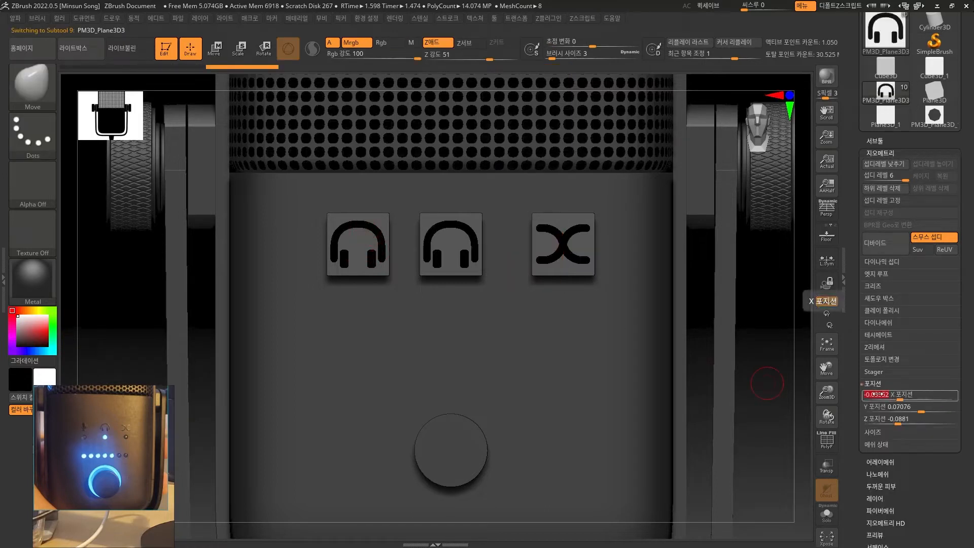
pyautogui.click(877, 394)
pyautogui.write('-0')
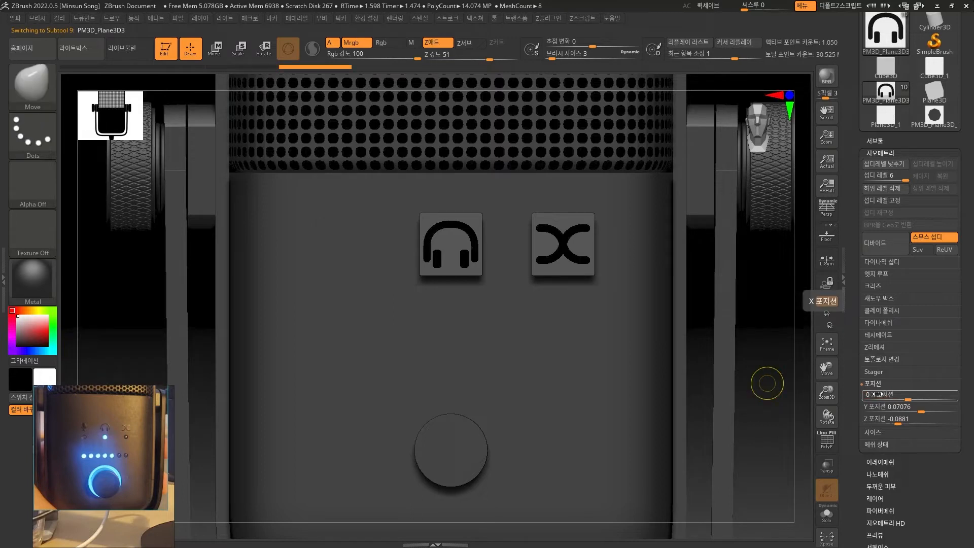
pyautogui.click(868, 396)
pyautogui.write('-0.04051')
pyautogui.press('Return')
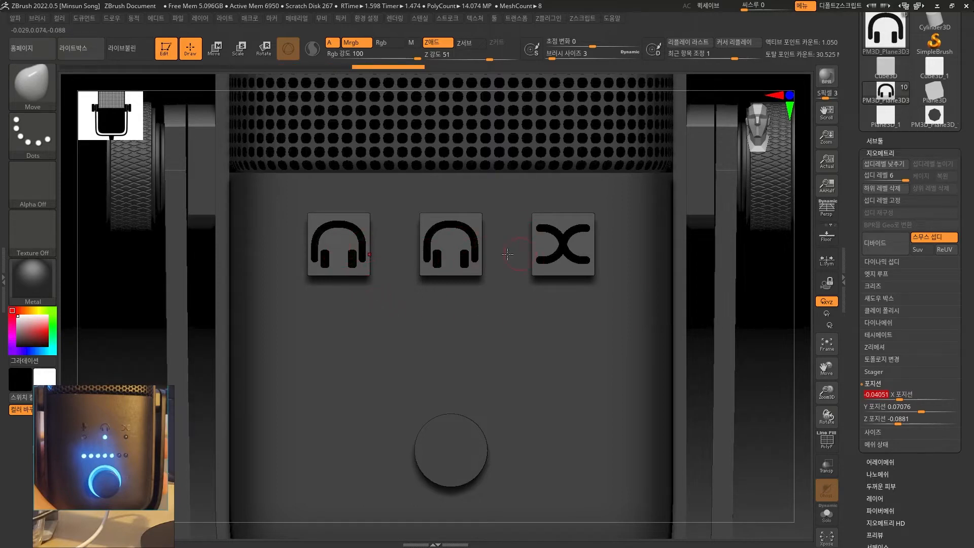
# - Replace the headphone texture map on the left-hand plane with the microphone icon
pyautogui.keyDown('alt'); pyautogui.moveTo(763, 326); pyautogui.dragTo(756, 297); pyautogui.keyUp('alt')
pyautogui.keyDown('alt'); pyautogui.moveTo(765, 347); pyautogui.dragTo(772, 357); pyautogui.keyUp('alt')
pyautogui.scroll(-5, 966, 416)
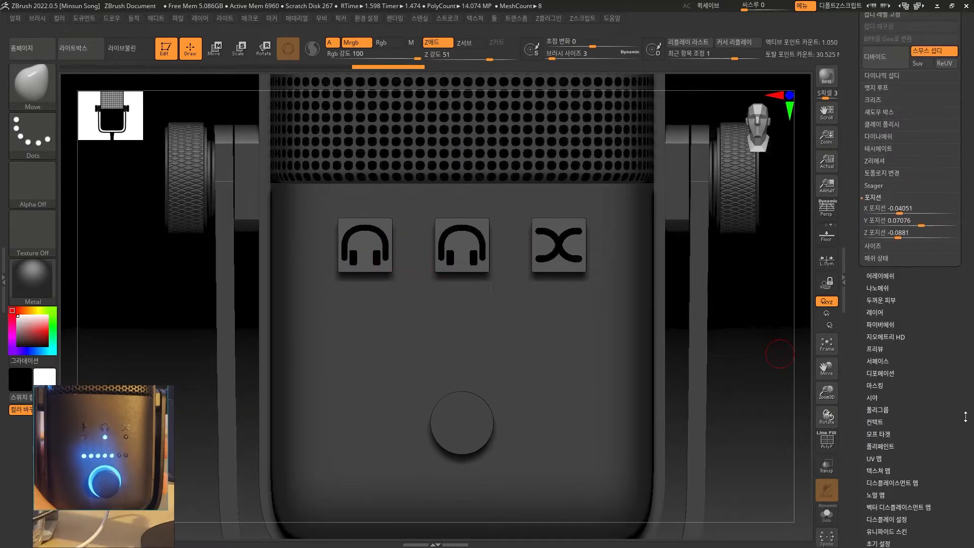
pyautogui.click(875, 471)
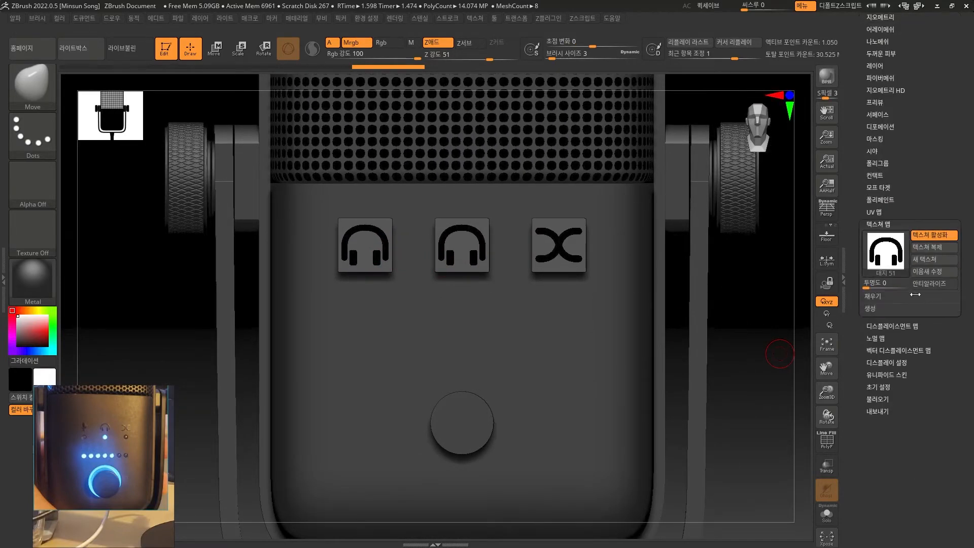
pyautogui.click(889, 256)
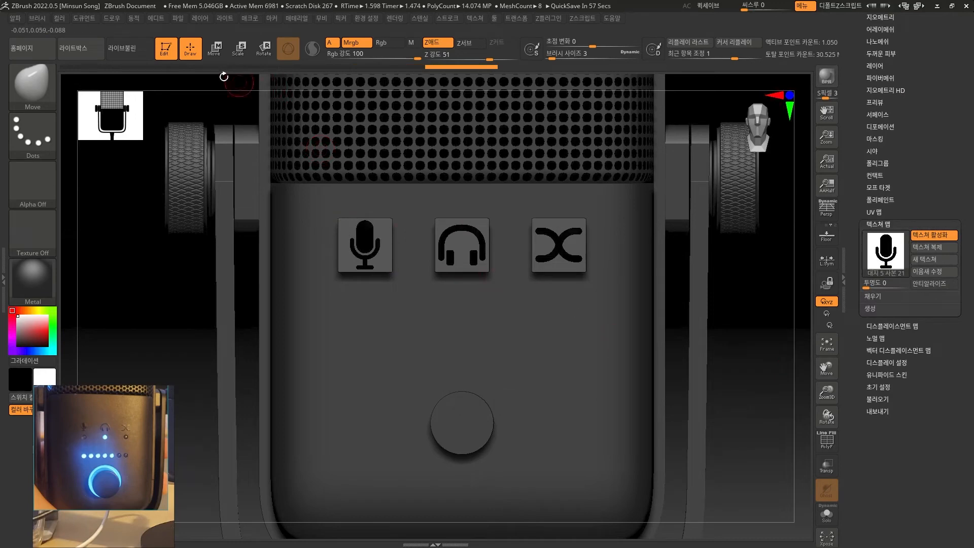
# - Select the central headphone plane PM3D_Plane3D1 and mask it by color intensity
pyautogui.keyDown('alt'); pyautogui.moveTo(774, 361); pyautogui.dragTo(805, 361); pyautogui.keyUp('alt')
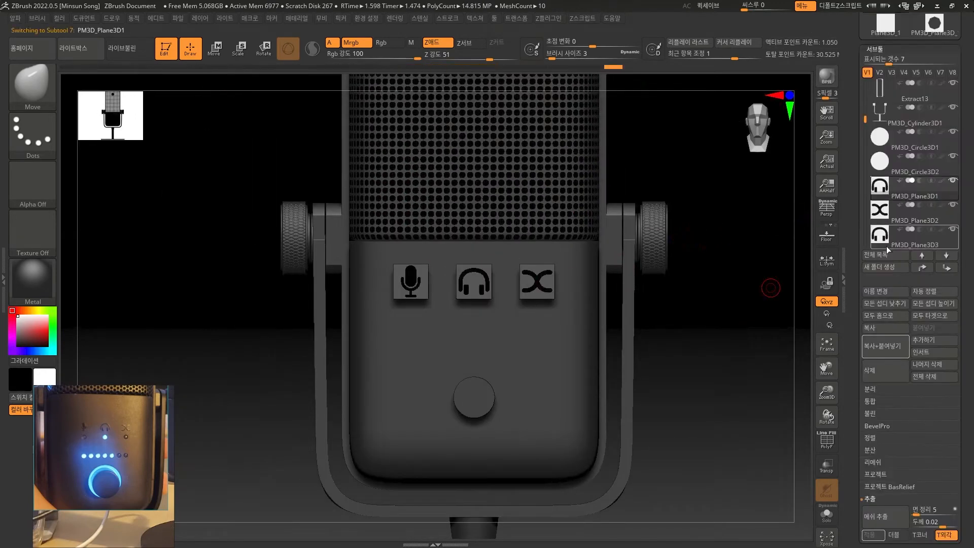
pyautogui.moveTo(880, 186)
pyautogui.moveTo(941, 533); pyautogui.dragTo(941, 476)
pyautogui.moveTo(856, 499)
pyautogui.mouseDown()
pyautogui.moveTo(856, 426)
pyautogui.moveTo(861, 481)
pyautogui.mouseUp()
pyautogui.click(875, 428)
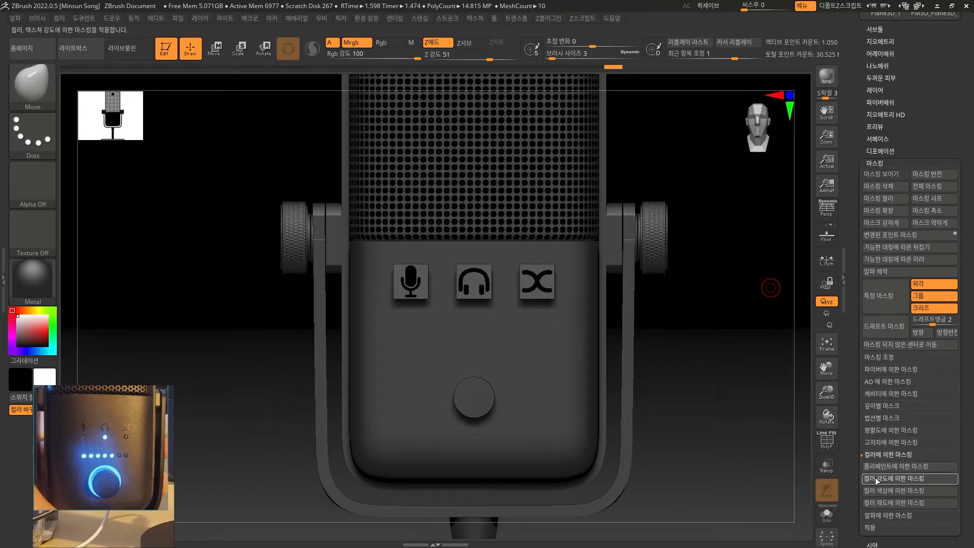
pyautogui.click(876, 479)
# - Mask the crossed-lines plane and the microphone plane by color intensity as well
pyautogui.moveTo(972, 131); pyautogui.dragTo(973, 166)
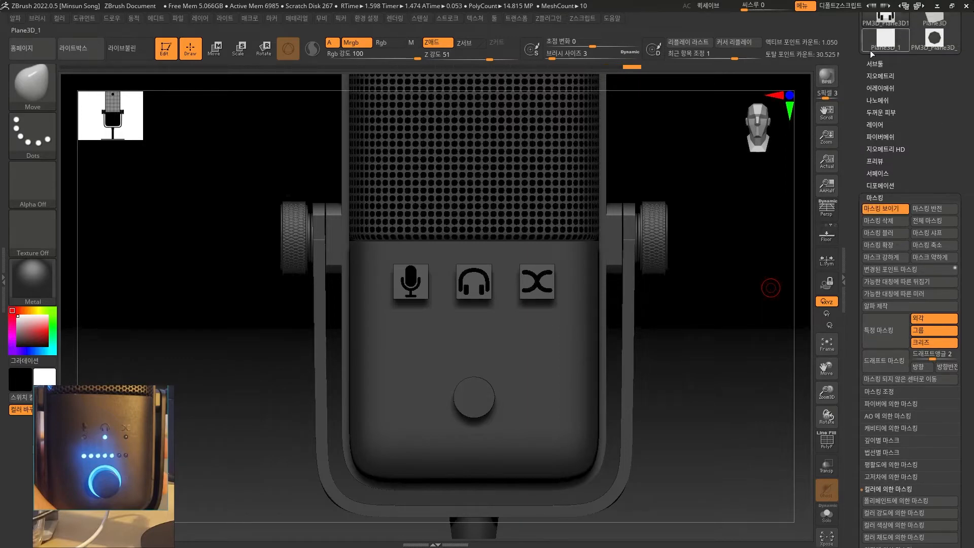
pyautogui.keyDown('alt'); pyautogui.click(537, 282); pyautogui.keyUp('alt')
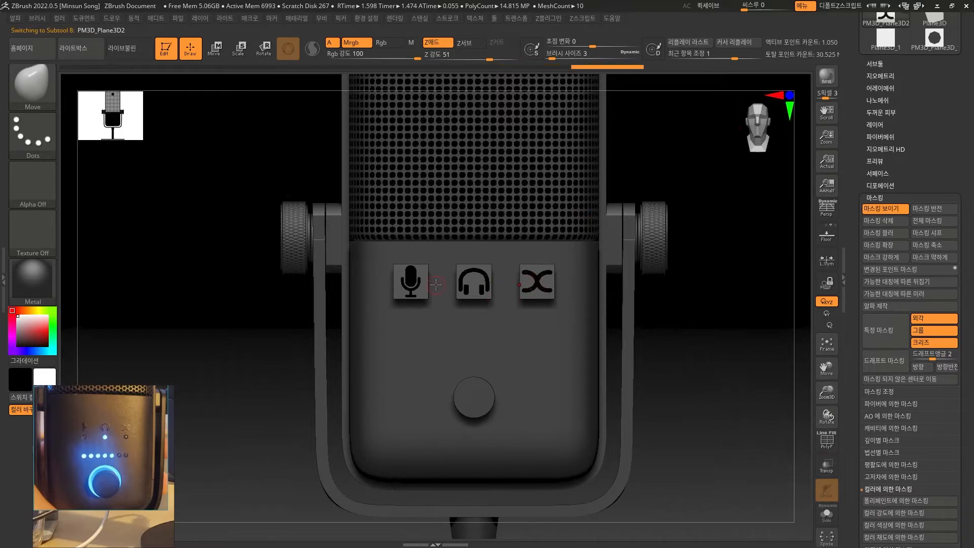
pyautogui.keyDown('alt'); pyautogui.click(412, 280); pyautogui.keyUp('alt')
pyautogui.click(896, 514)
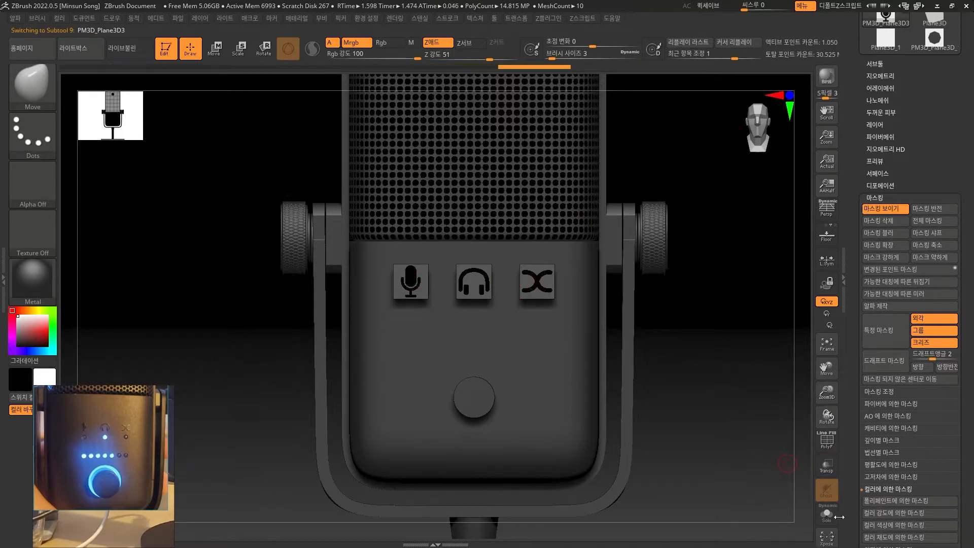
# - Turn off the texture map on the microphone, headphone and crossed-lines planes
pyautogui.scroll(-5, 973, 444)
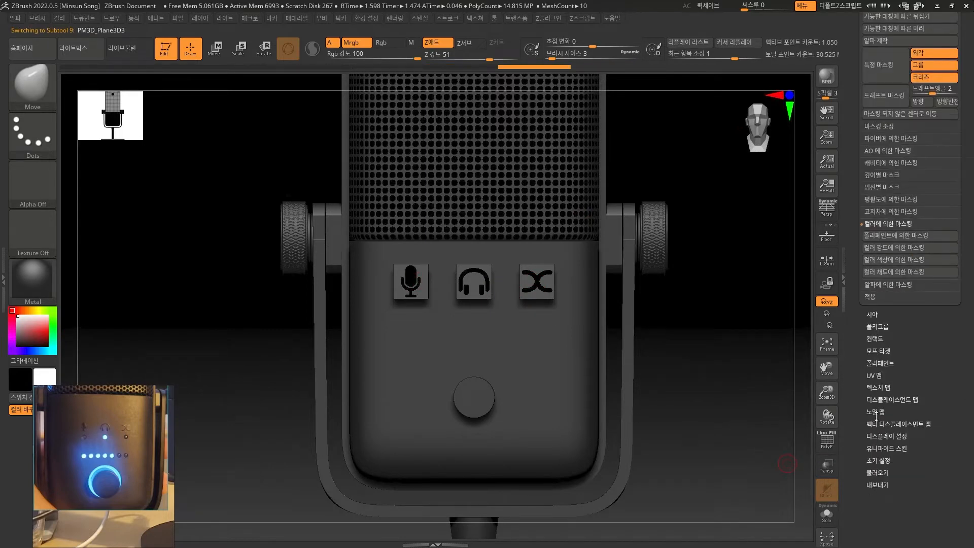
pyautogui.click(876, 388)
pyautogui.scroll(1, 972, 247)
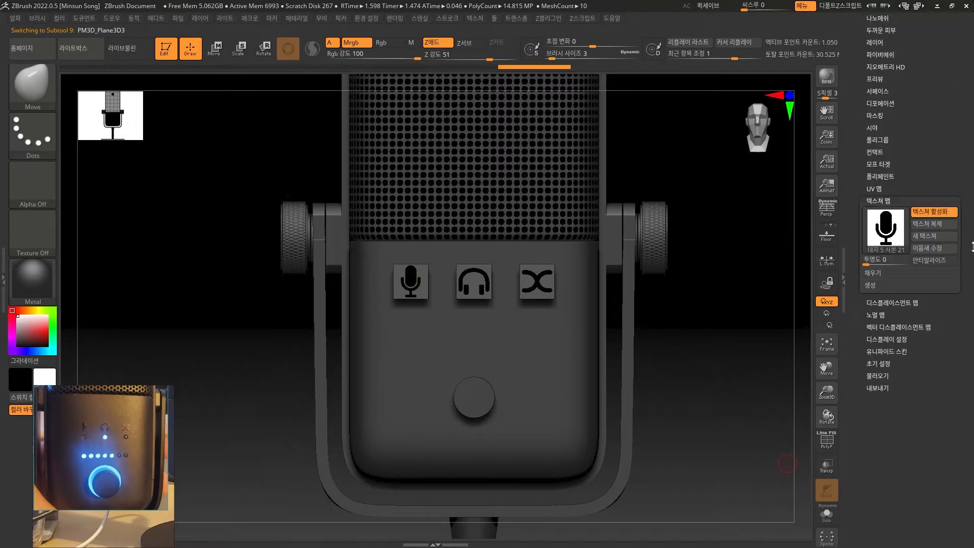
pyautogui.click(945, 219)
pyautogui.keyDown('alt'); pyautogui.click(484, 283); pyautogui.keyUp('alt')
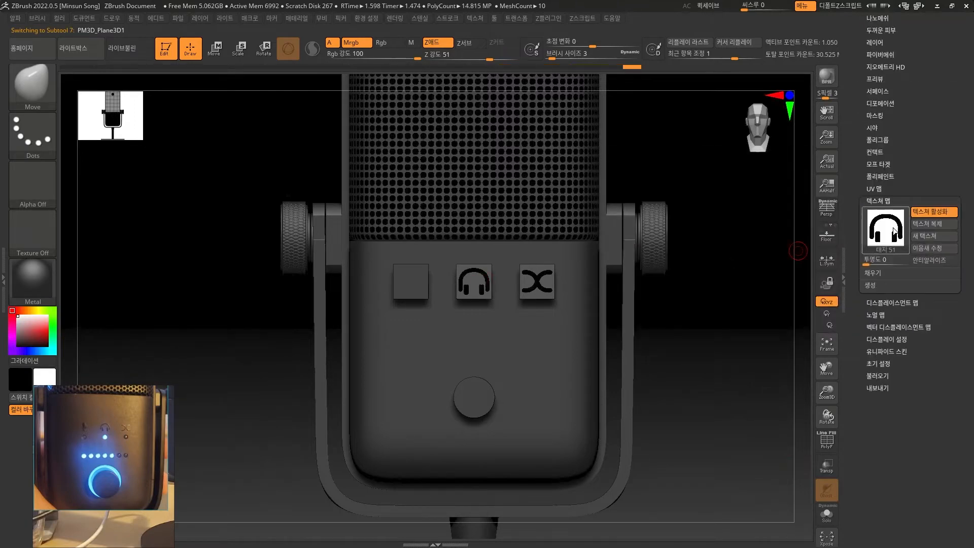
pyautogui.click(930, 216)
pyautogui.keyDown('alt'); pyautogui.click(536, 284); pyautogui.keyUp('alt')
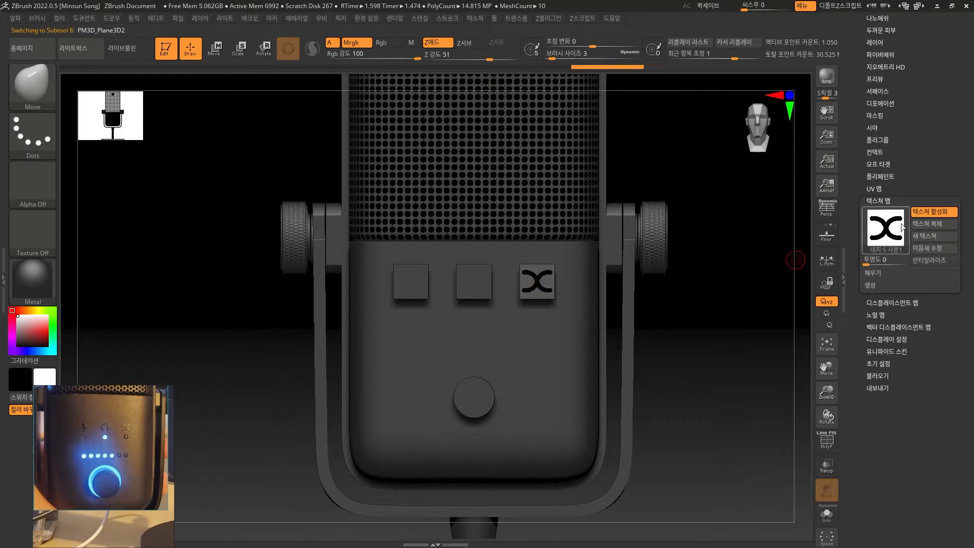
pyautogui.click(930, 212)
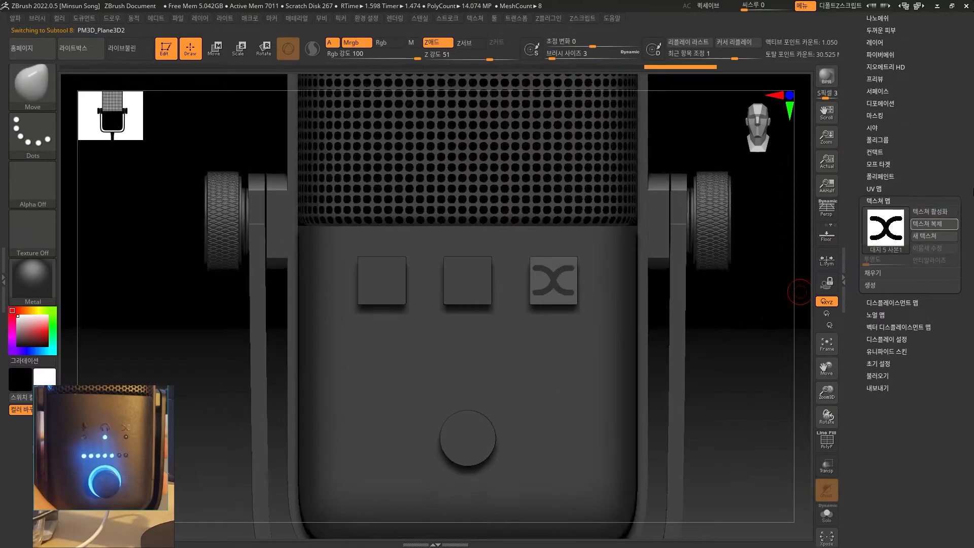
# - Merge the three icon planes into the single subtool PM3D_Plane3D1 by merging down from the headphone plane
pyautogui.scroll(-5, 946, 262)
pyautogui.click(880, 186)
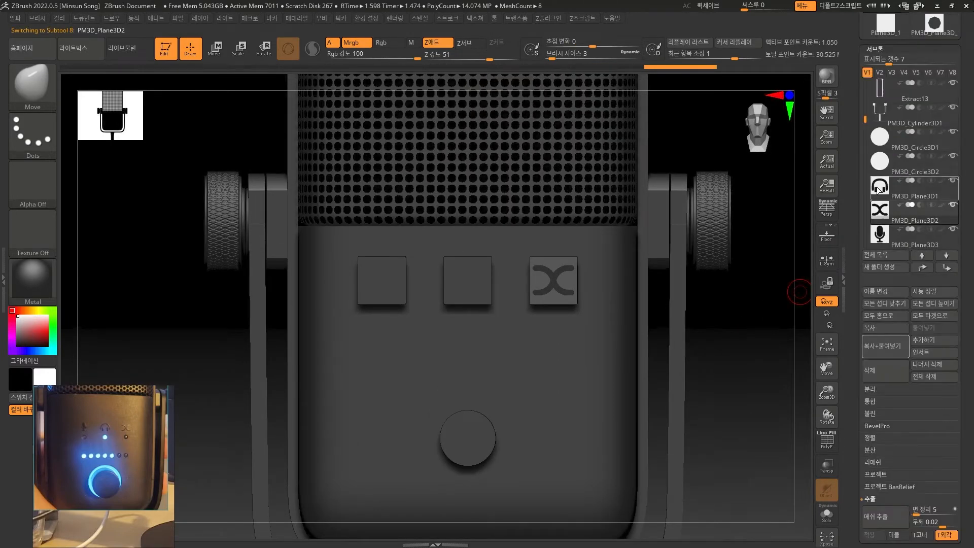
pyautogui.click(885, 398)
pyautogui.click(887, 413)
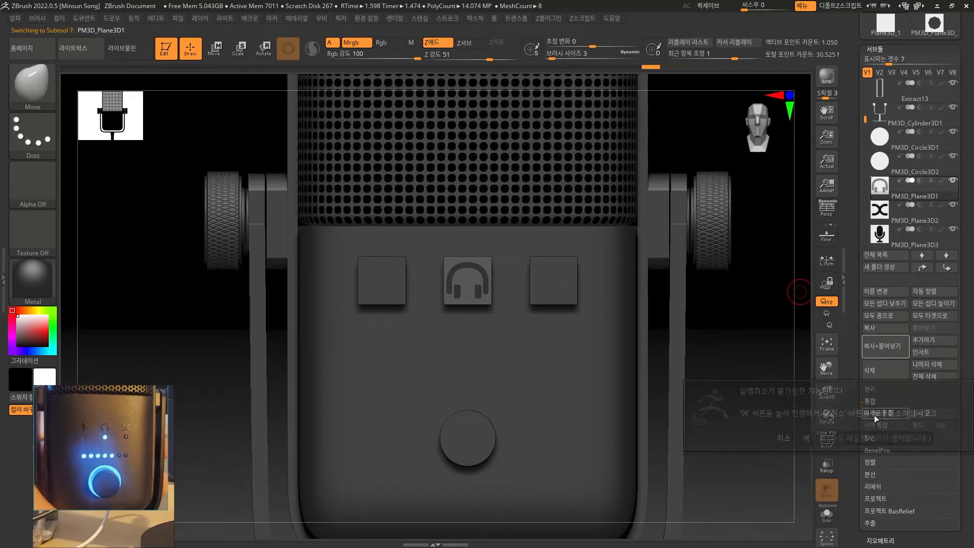
pyautogui.click(889, 417)
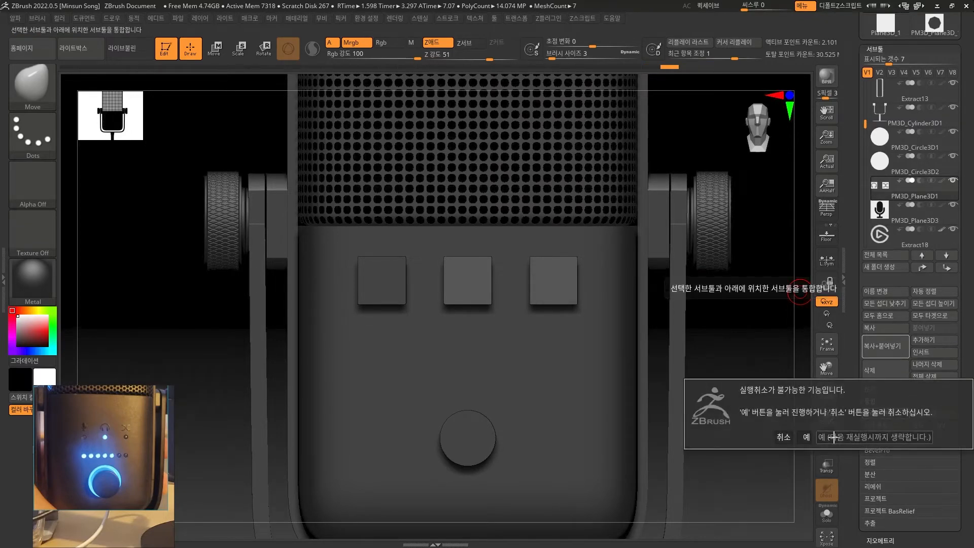
pyautogui.click(810, 437)
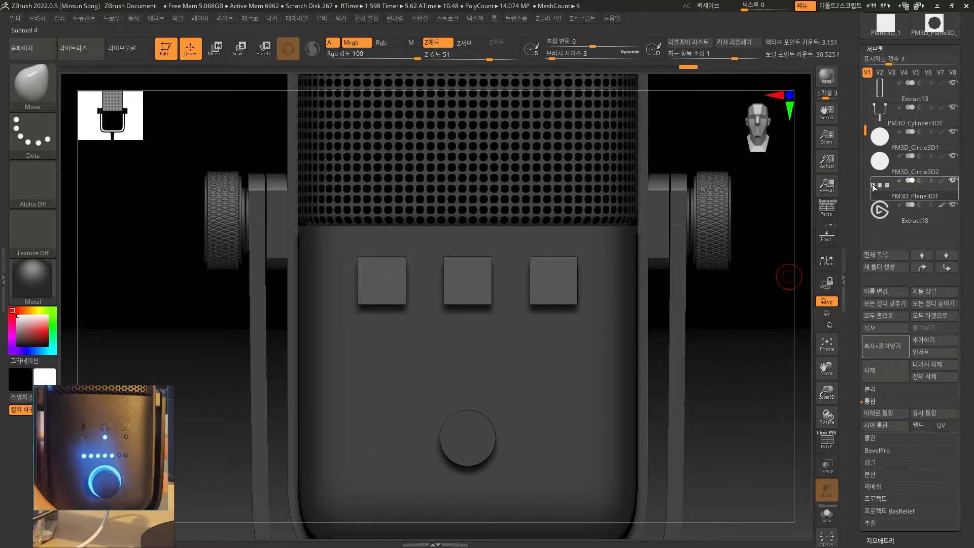
# - Extract the masked icons from the merged planes with a thickness of 0.02 and accept the new mesh
pyautogui.scroll(-2, 972, 339)
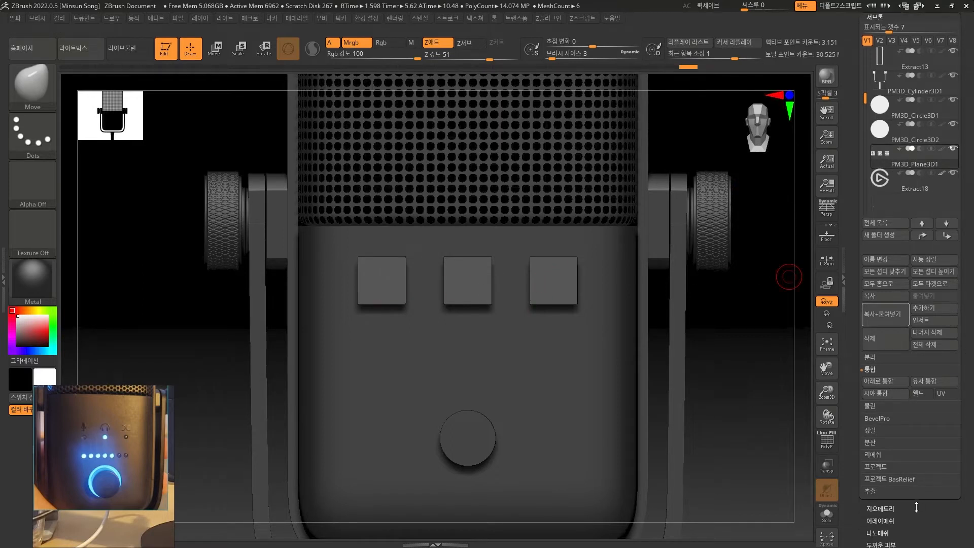
pyautogui.click(872, 492)
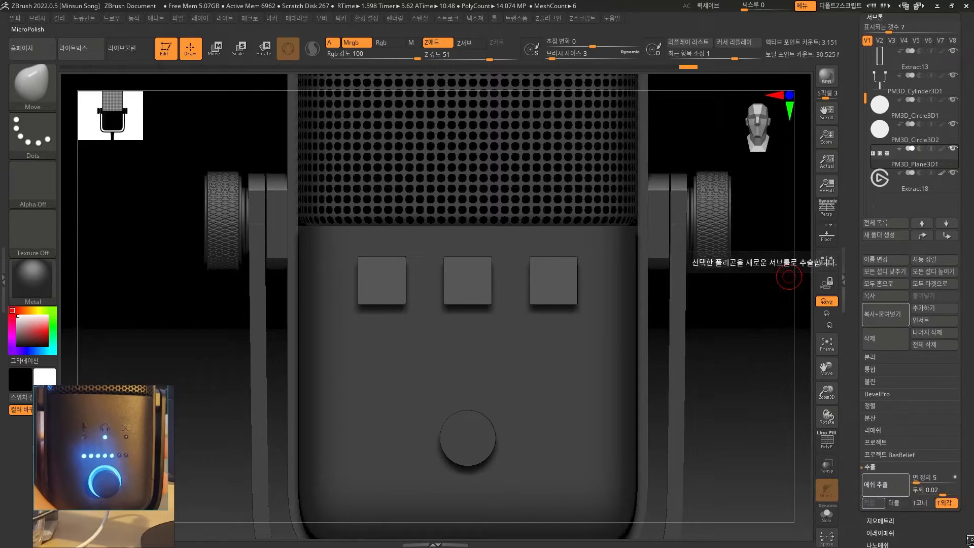
pyautogui.click(873, 502)
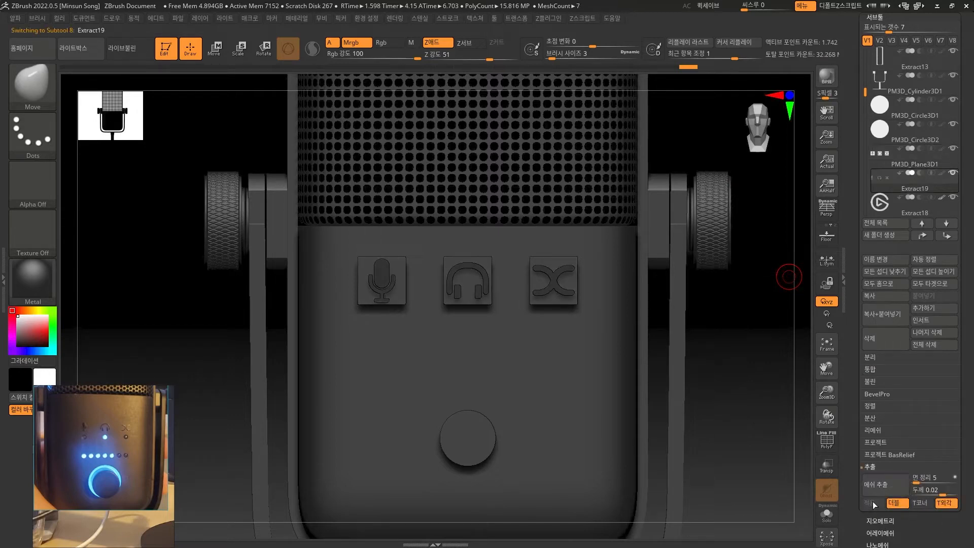
# - Hide the source plane subtool PM3D_Plane3D1 so only the extracted icons show, and set the masking brush to MaskPen
pyautogui.moveTo(884, 161)
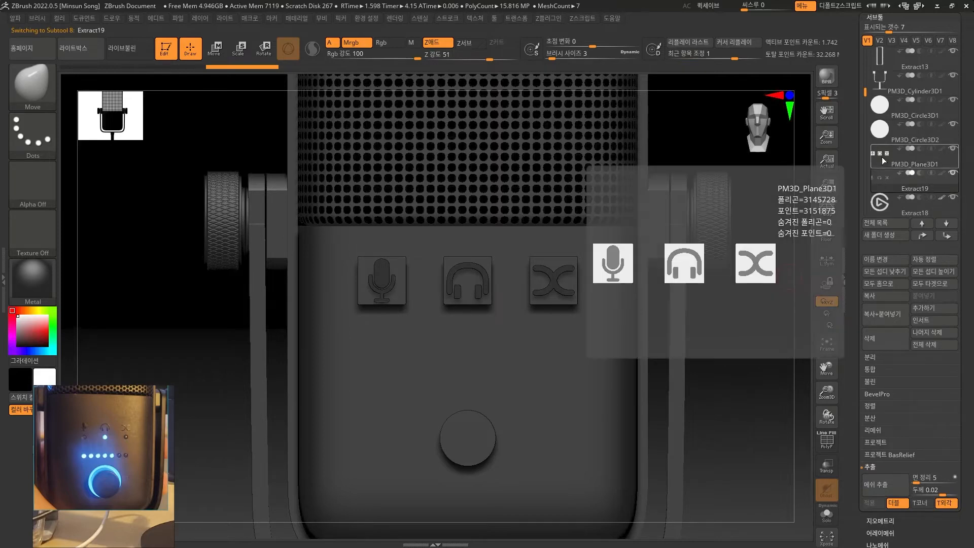
pyautogui.click(953, 150)
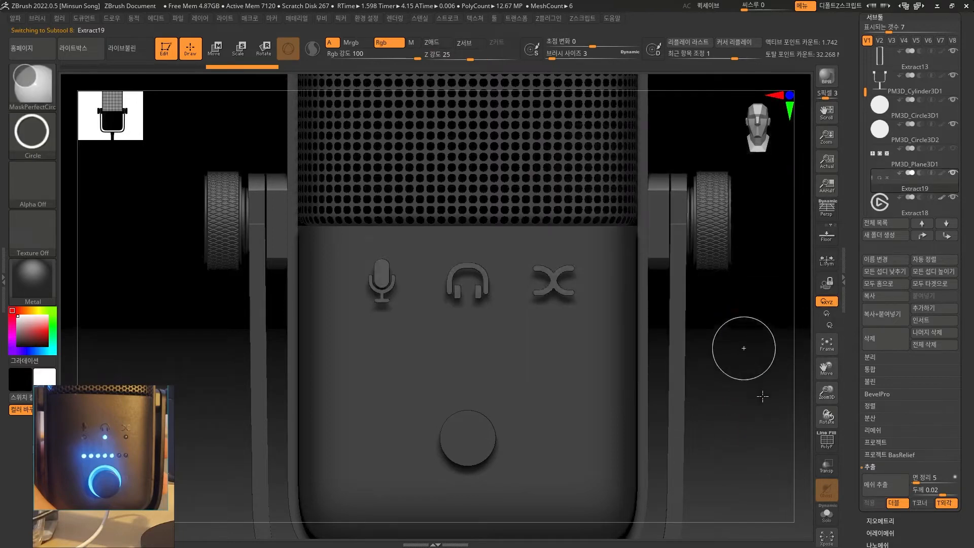
pyautogui.hotkey('ctrl', 'b')
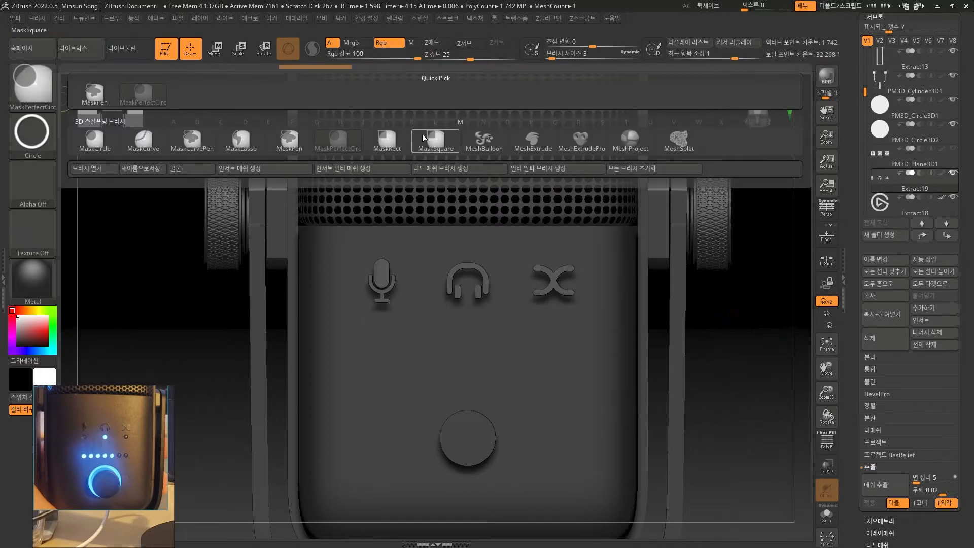
pyautogui.click(290, 141)
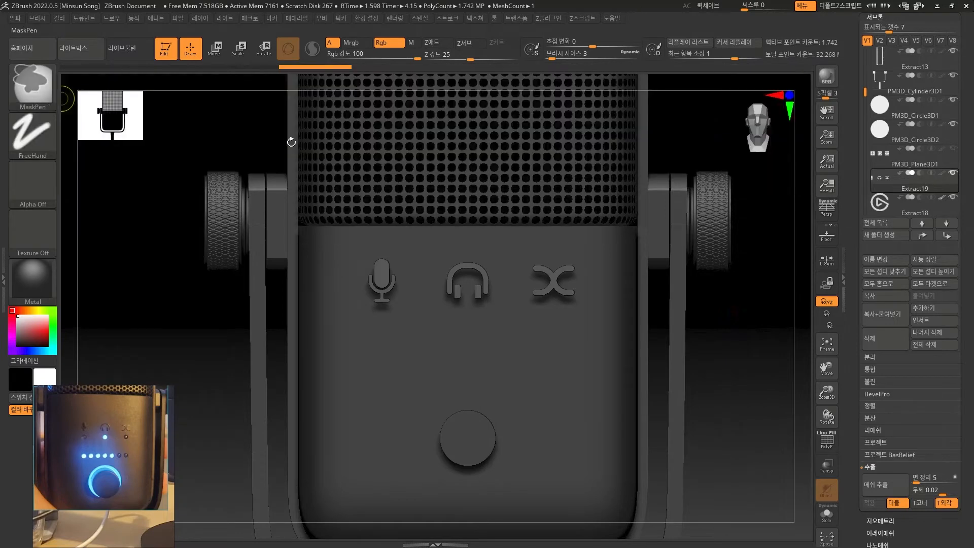
# - Reposition the transform gizmo onto the extracted icons from the side view, and move the icons along Z into the body's front face
pyautogui.moveTo(770, 452); pyautogui.dragTo(389, 178)
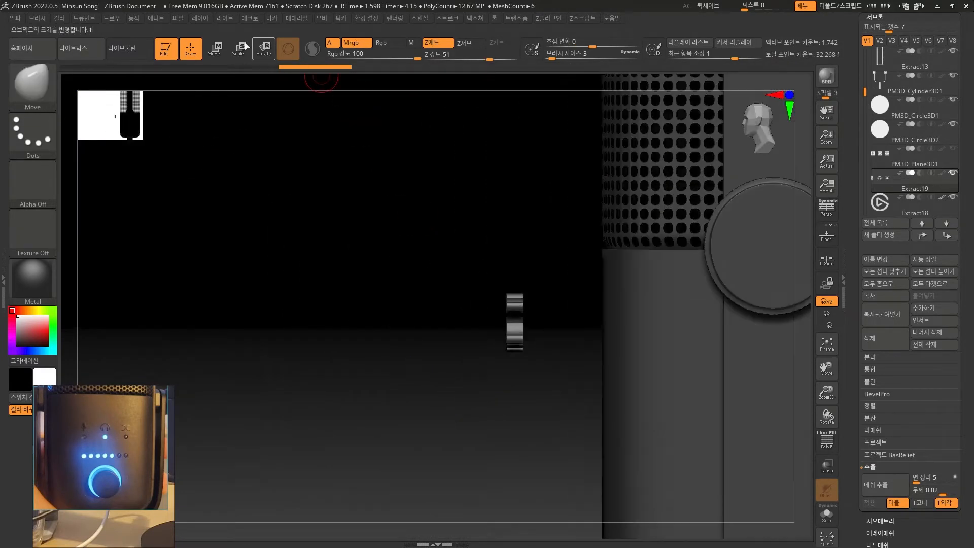
pyautogui.click(215, 60)
pyautogui.keyDown('alt'); pyautogui.moveTo(516, 237); pyautogui.dragTo(390, 329); pyautogui.keyUp('alt')
pyautogui.click(683, 131)
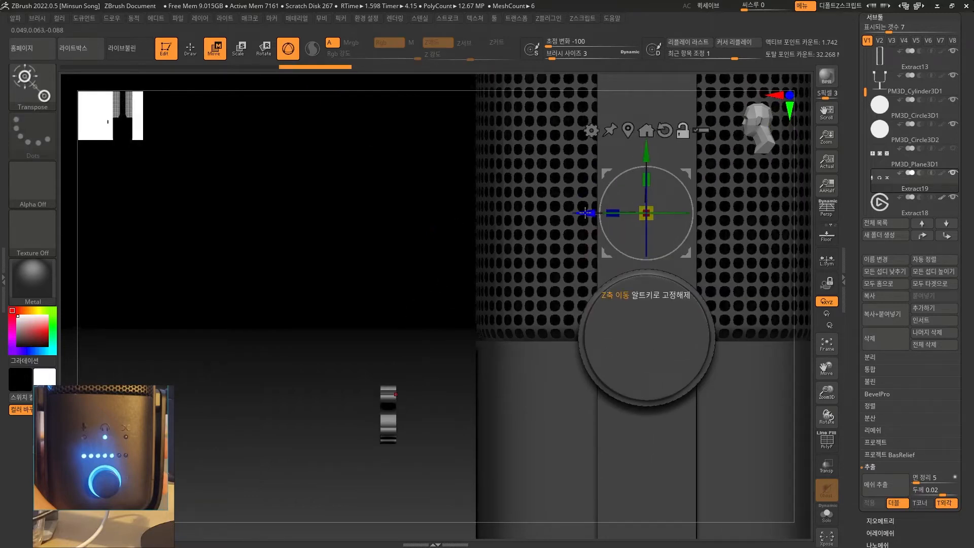
pyautogui.moveTo(583, 214); pyautogui.dragTo(413, 224)
pyautogui.moveTo(394, 153); pyautogui.dragTo(395, 348)
pyautogui.moveTo(340, 409); pyautogui.dragTo(415, 409)
pyautogui.keyDown('shift'); pyautogui.moveTo(385, 459); pyautogui.dragTo(445, 458); pyautogui.keyUp('shift')
# - Scale the row of icons down and reposition it vertically above the round button on the lower body
pyautogui.moveTo(783, 427)
pyautogui.keyDown('alt'); pyautogui.mouseDown()
pyautogui.moveTo(767, 416)
pyautogui.moveTo(715, 445)
pyautogui.moveTo(726, 361)
pyautogui.mouseUp(); pyautogui.keyUp('alt')
pyautogui.click(191, 56)
pyautogui.moveTo(718, 407)
pyautogui.keyDown('alt'); pyautogui.mouseDown()
pyautogui.moveTo(730, 417)
pyautogui.moveTo(729, 327)
pyautogui.mouseUp(); pyautogui.keyUp('alt')
pyautogui.click(214, 49)
pyautogui.moveTo(493, 276); pyautogui.dragTo(480, 286)
pyautogui.moveTo(490, 223); pyautogui.dragTo(490, 284)
pyautogui.keyDown('alt'); pyautogui.moveTo(737, 409); pyautogui.dragTo(743, 381); pyautogui.keyUp('alt')
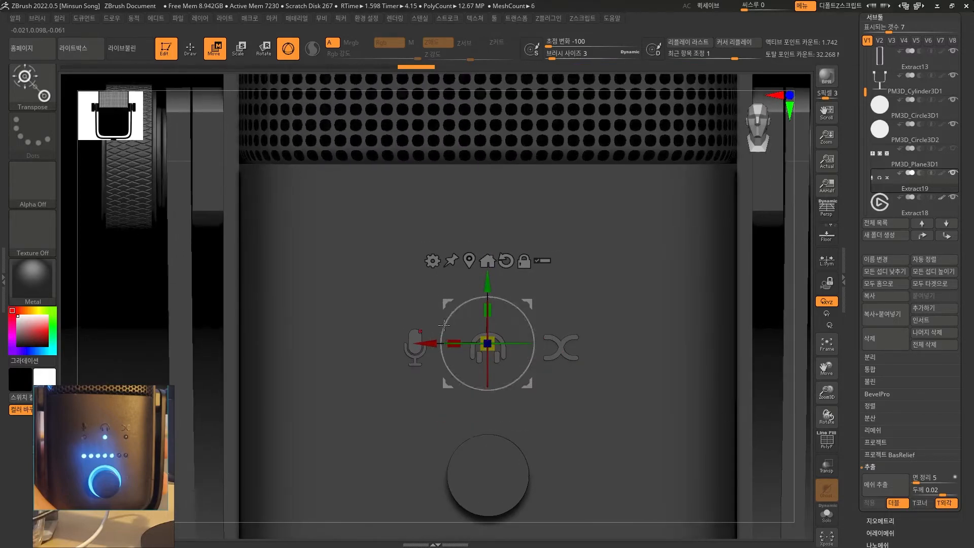
pyautogui.moveTo(490, 284); pyautogui.dragTo(490, 268)
# - Enlarge the row of icons slightly, raise it a little on the front face, and return to drawing mode
pyautogui.moveTo(488, 326); pyautogui.dragTo(508, 321)
pyautogui.moveTo(488, 267); pyautogui.dragTo(488, 254)
pyautogui.keyDown('alt'); pyautogui.moveTo(771, 353); pyautogui.dragTo(703, 284); pyautogui.keyUp('alt')
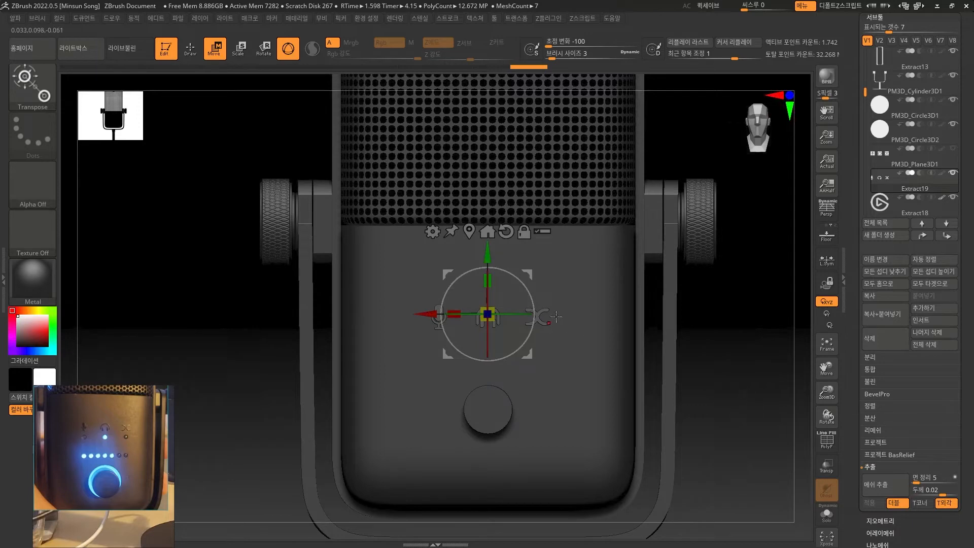
pyautogui.keyDown('alt'); pyautogui.moveTo(725, 352); pyautogui.dragTo(749, 396); pyautogui.keyUp('alt')
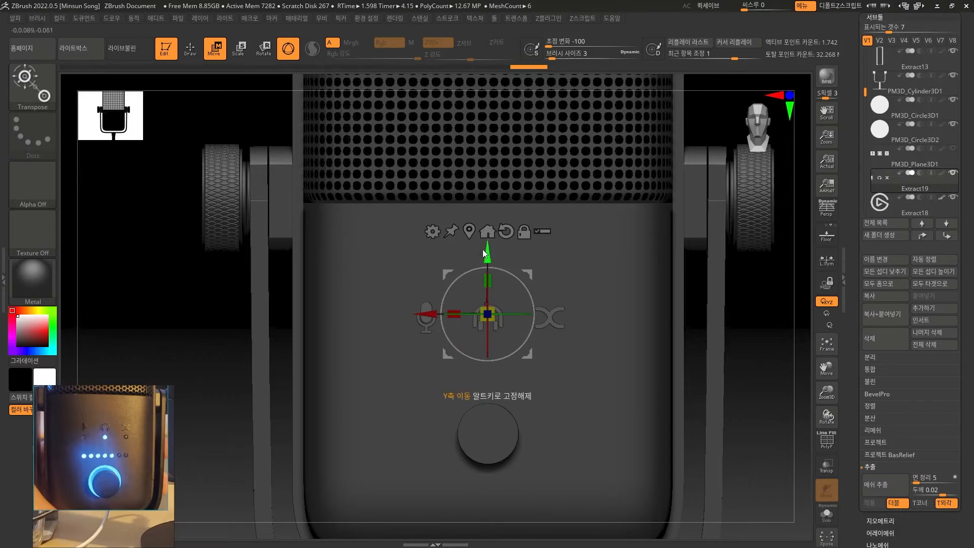
pyautogui.moveTo(747, 348)
pyautogui.keyDown('alt'); pyautogui.mouseDown()
pyautogui.moveTo(759, 350)
pyautogui.moveTo(751, 325)
pyautogui.mouseUp(); pyautogui.keyUp('alt')
pyautogui.click(190, 49)
pyautogui.moveTo(741, 428); pyautogui.dragTo(744, 435)
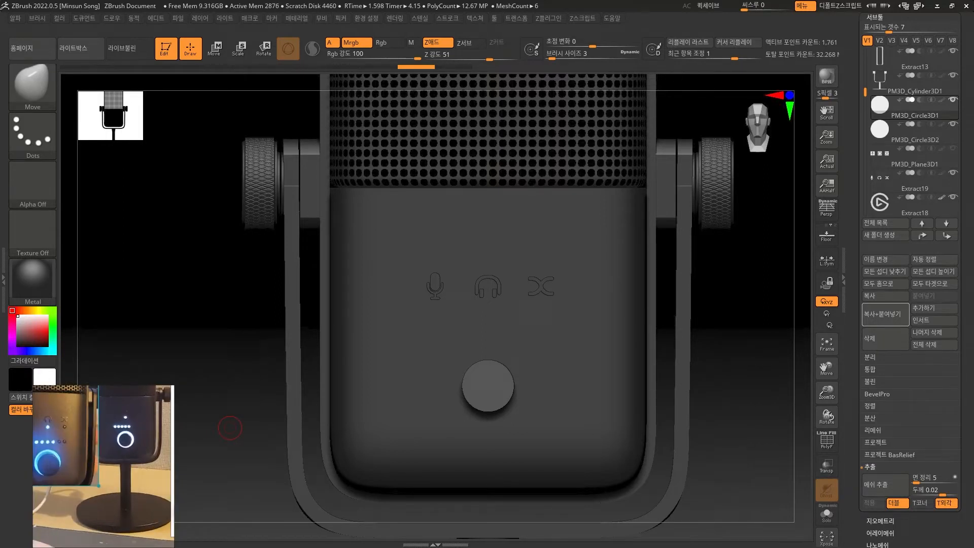
# - Push the round button PM3D_Circle3D1 back along Z toward the front face of the lower body
pyautogui.keyDown('ctrl'); pyautogui.moveTo(733, 471); pyautogui.dragTo(729, 407, button='right'); pyautogui.keyUp('ctrl')
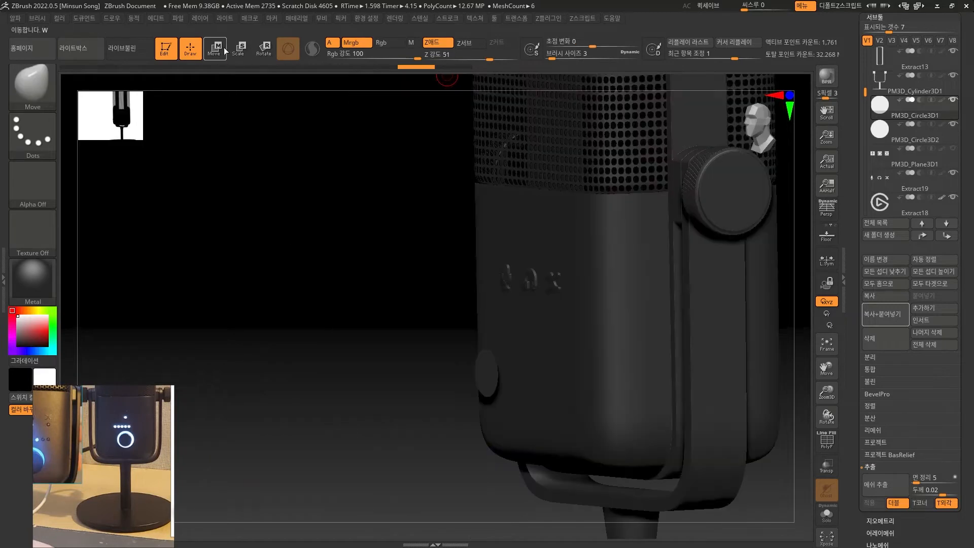
pyautogui.press('w')
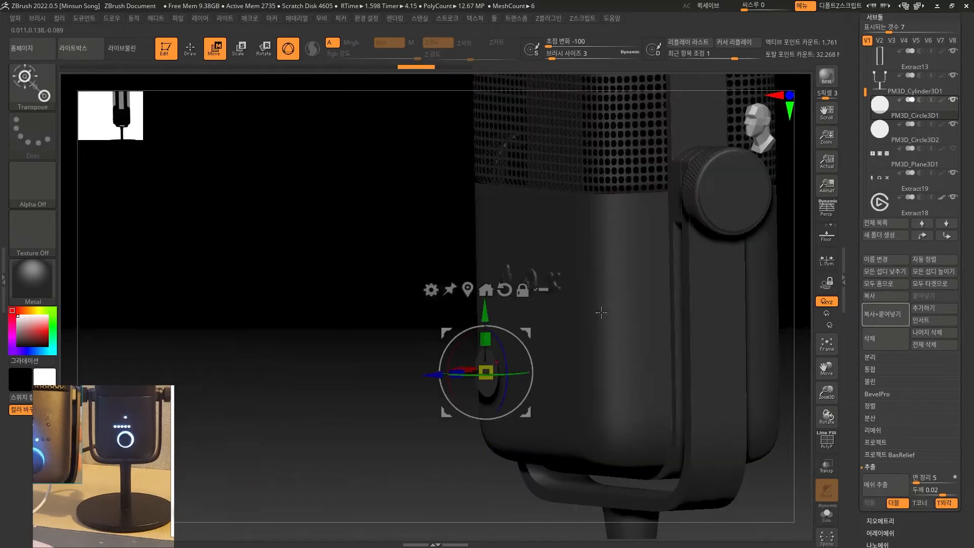
pyautogui.moveTo(424, 375); pyautogui.dragTo(449, 374)
pyautogui.press('q')
pyautogui.moveTo(371, 395); pyautogui.dragTo(752, 458)
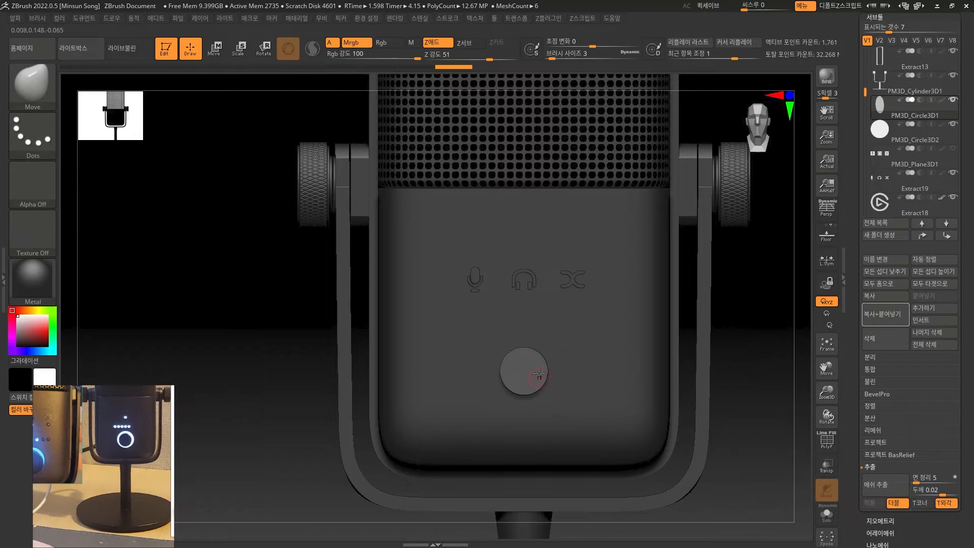
pyautogui.press('w')
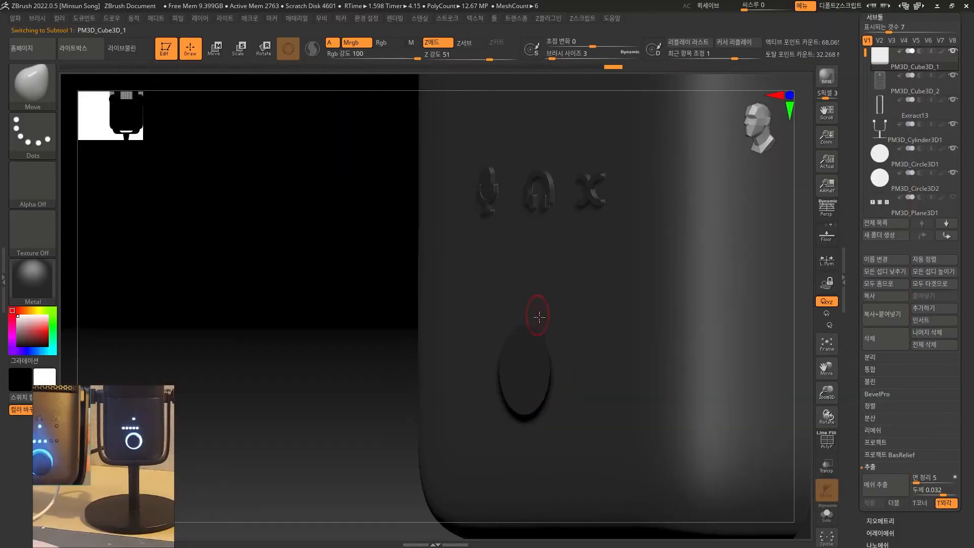
# - Face the lower body from the front and set the masking brush to MaskPerfectCircle
pyautogui.moveTo(539, 317); pyautogui.dragTo(482, 381)
pyautogui.moveTo(337, 400); pyautogui.dragTo(429, 417)
pyautogui.keyDown('alt'); pyautogui.moveTo(804, 439); pyautogui.dragTo(681, 421); pyautogui.keyUp('alt')
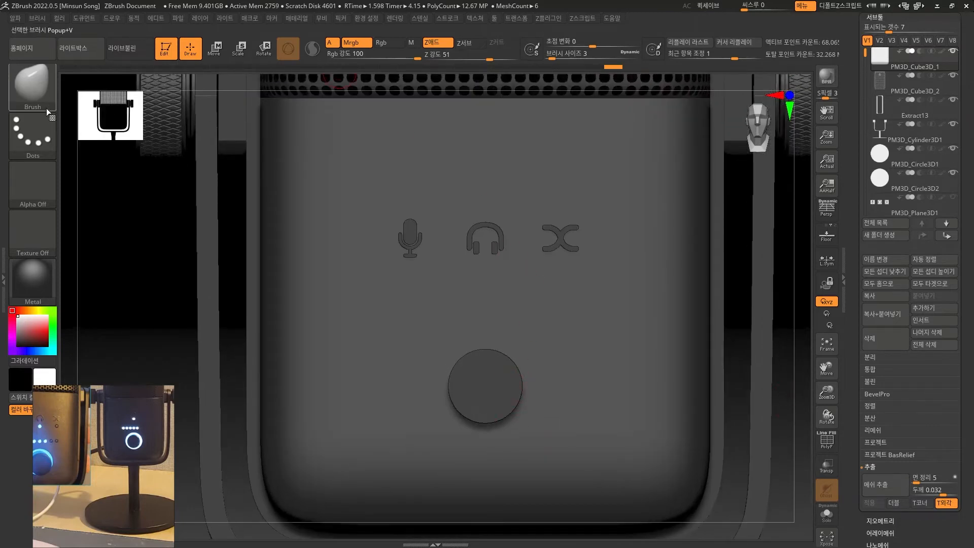
pyautogui.hotkey('ctrl', 'b')
pyautogui.click(340, 138)
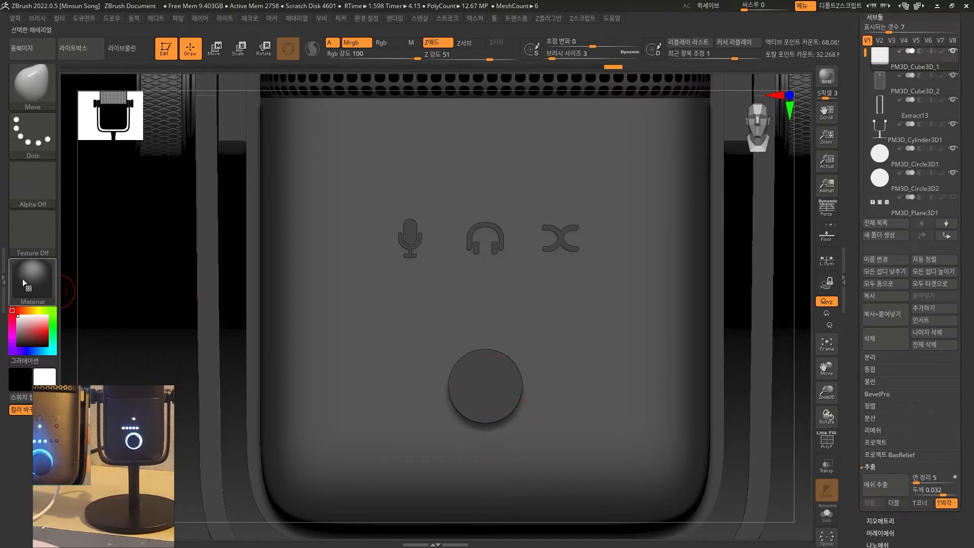
# - Dock the Transform palette beside the canvas to have the symmetry settings at hand
pyautogui.click(4, 277)
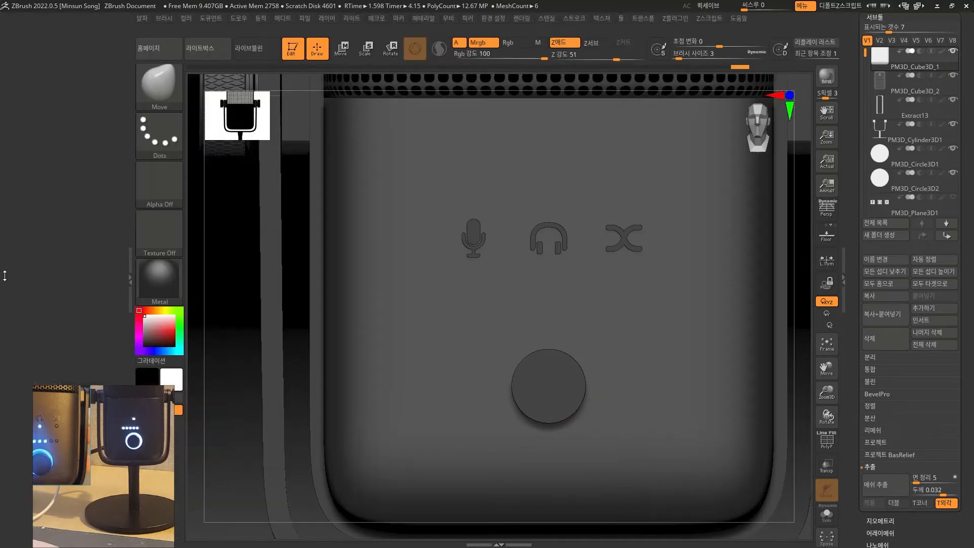
pyautogui.click(644, 18)
pyautogui.moveTo(635, 29); pyautogui.dragTo(106, 341)
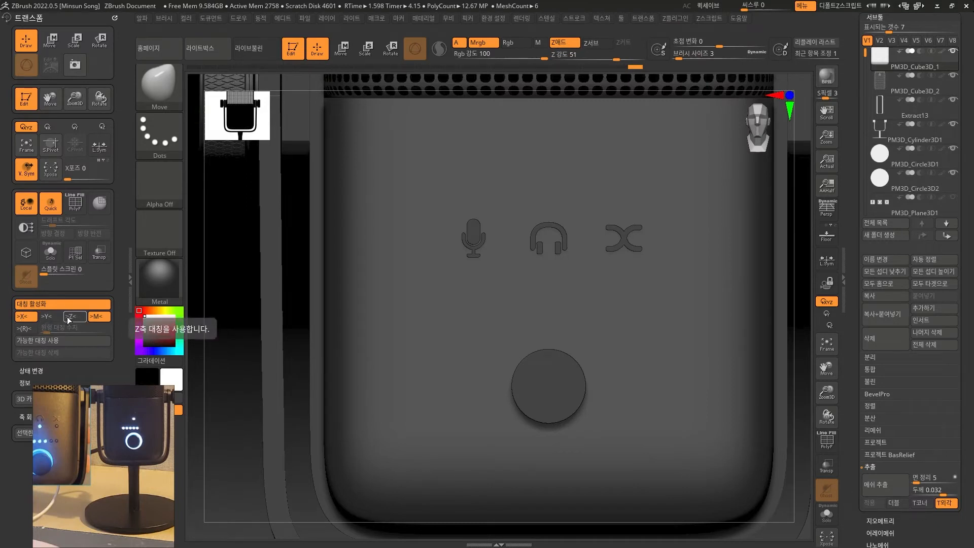
# - Try to mask a circle around the round button on the lower body, starting from the button's centre
pyautogui.press('ctrl')
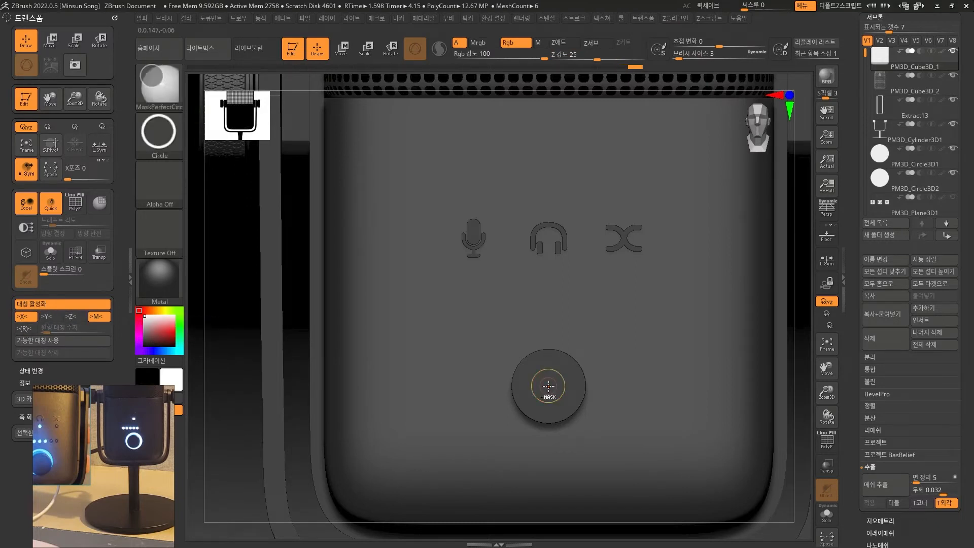
pyautogui.keyDown('ctrl'); pyautogui.moveTo(549, 386); pyautogui.dragTo(583, 436); pyautogui.keyUp('ctrl')
pyautogui.keyDown('alt'); pyautogui.moveTo(808, 447); pyautogui.dragTo(804, 429); pyautogui.keyUp('alt')
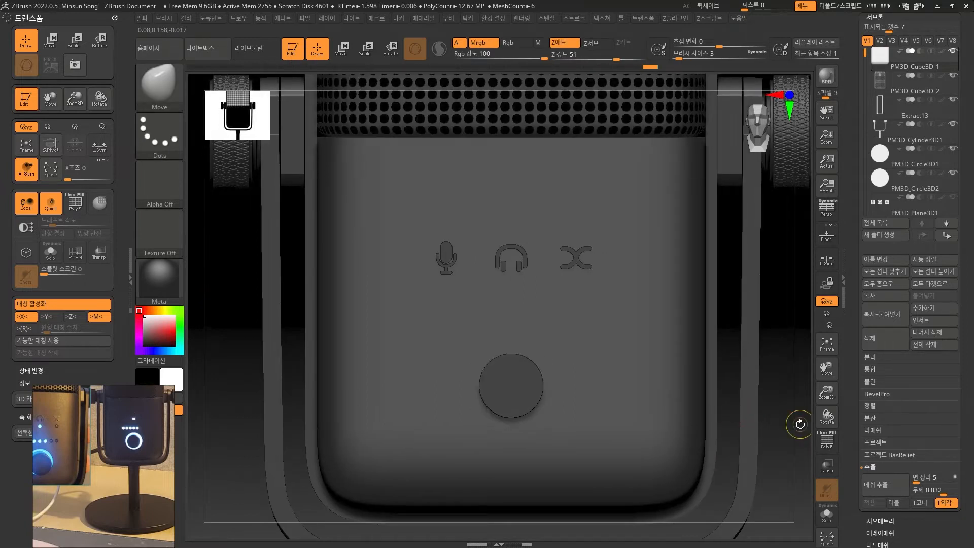
# - Duplicate the lower body subtool PM3D_Cube3D_1 and reveal the copy's hidden upper part
pyautogui.moveTo(893, 427); pyautogui.dragTo(903, 503)
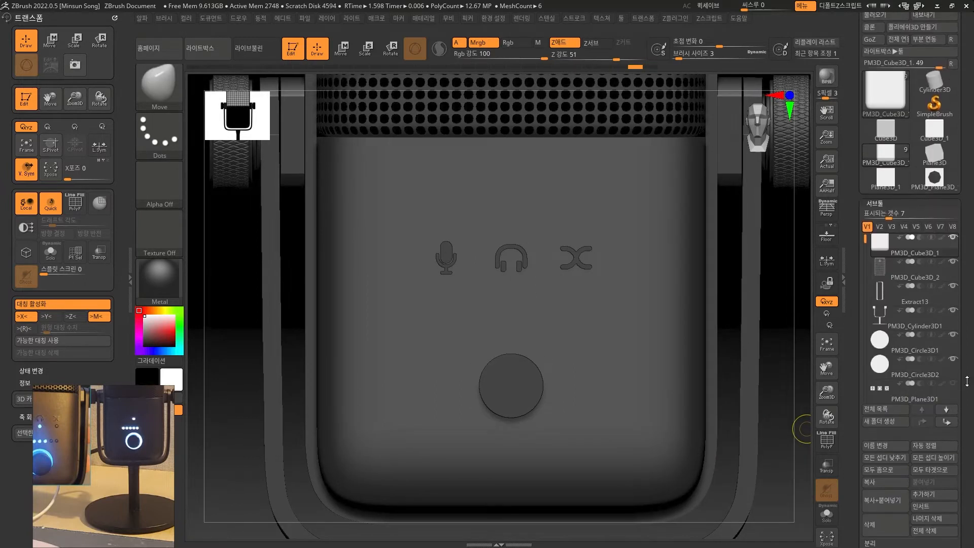
pyautogui.moveTo(967, 379); pyautogui.dragTo(966, 324)
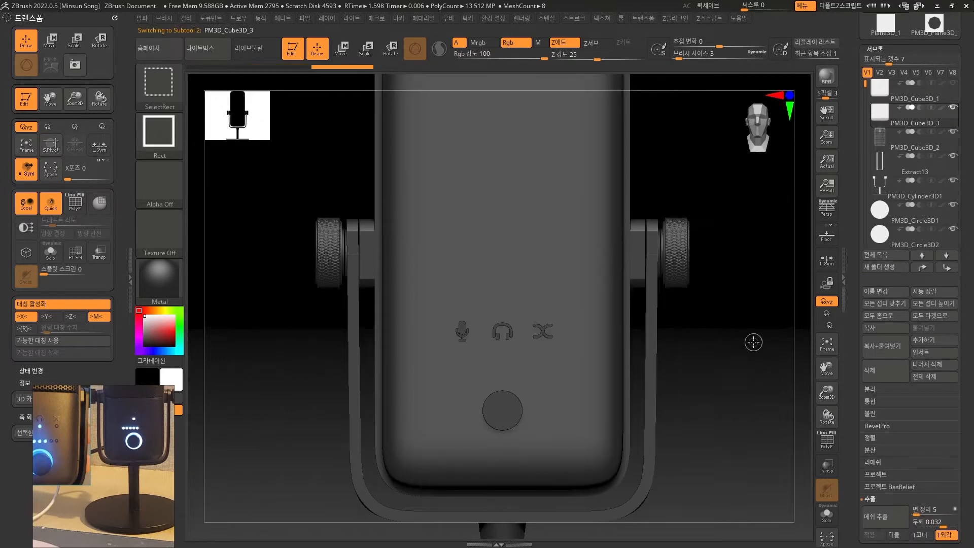
pyautogui.scroll(-3, 752, 341)
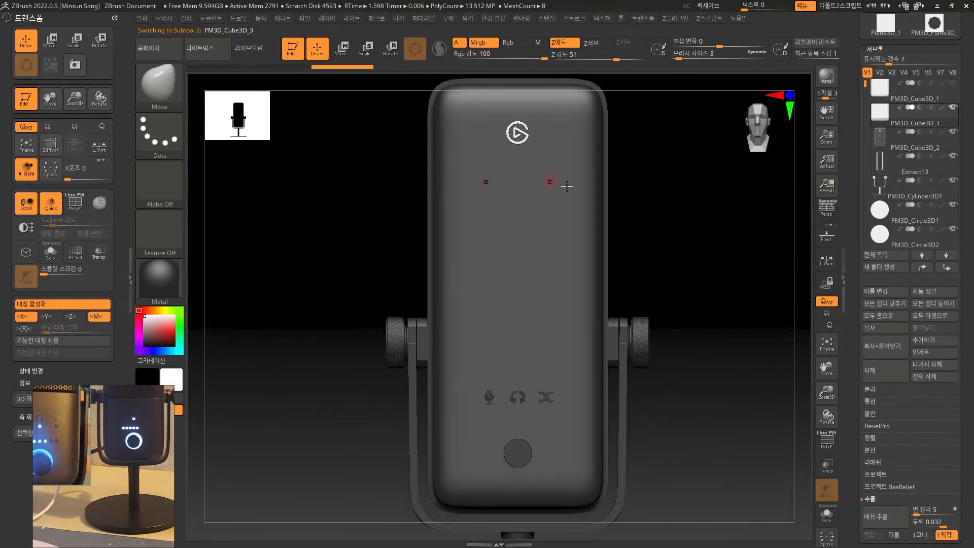
pyautogui.moveTo(897, 98)
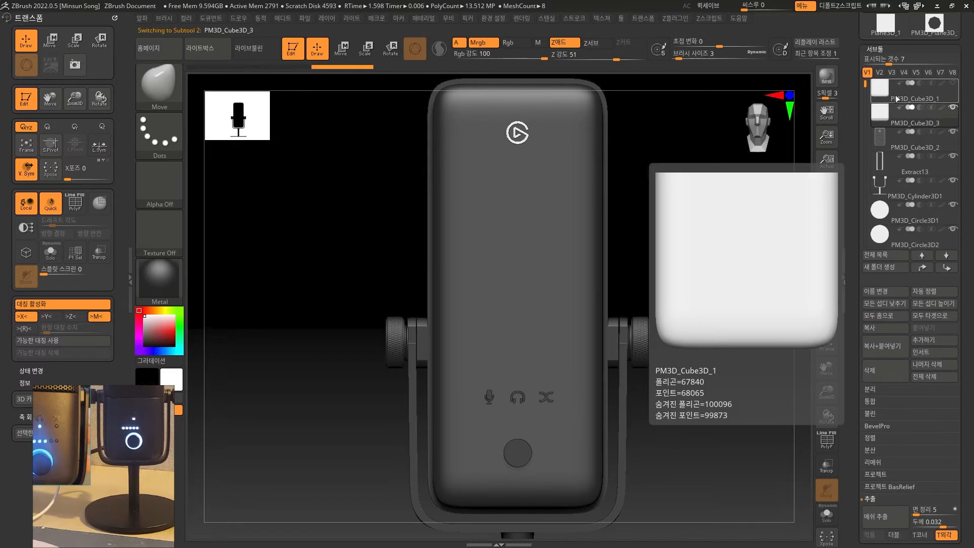
pyautogui.moveTo(669, 292)
pyautogui.mouseDown()
pyautogui.moveTo(553, 294)
pyautogui.moveTo(680, 289)
pyautogui.mouseUp()
# - Move the hidden full-body copy PM3D_Cube3D_3 above PM3D_Cube3D_1 in the subtool order and make PM3D_Cube3D_1 active and visible
pyautogui.moveTo(889, 123)
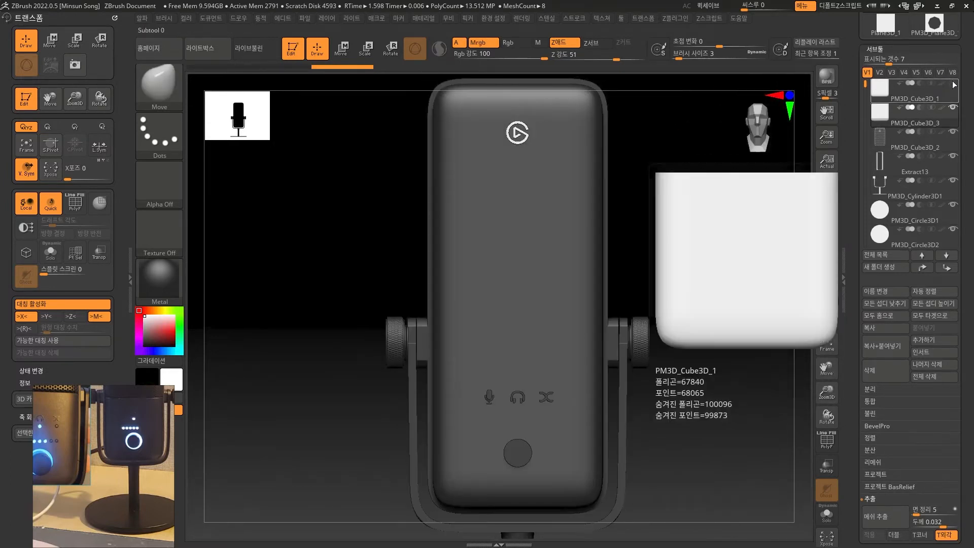
pyautogui.click(881, 117)
pyautogui.keyDown('alt'); pyautogui.moveTo(714, 397); pyautogui.dragTo(748, 372); pyautogui.keyUp('alt')
pyautogui.click(882, 92)
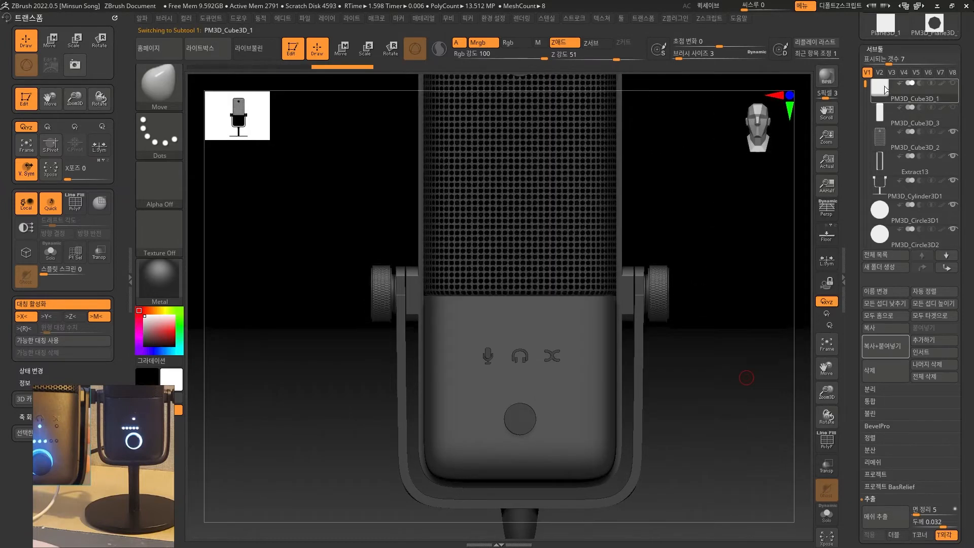
pyautogui.click(883, 120)
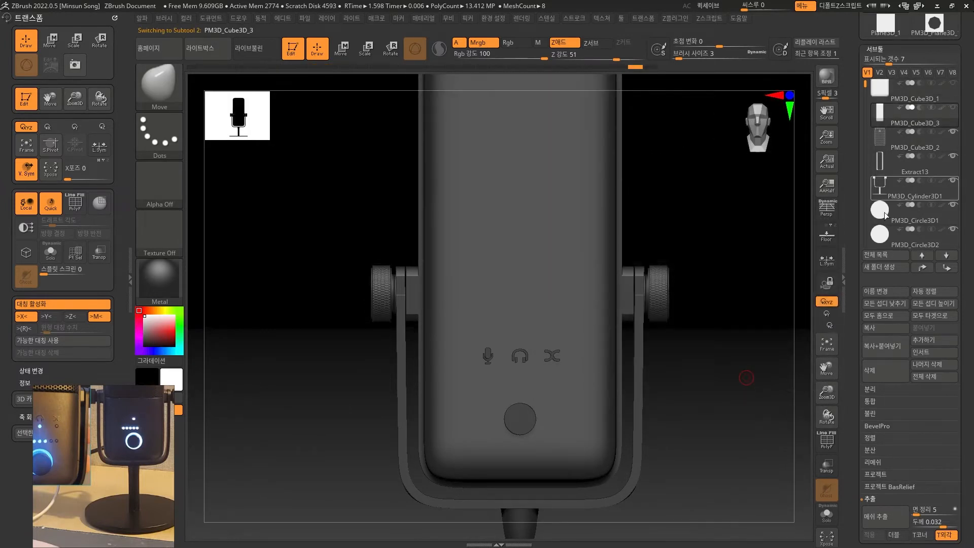
pyautogui.click(921, 269)
pyautogui.click(875, 107)
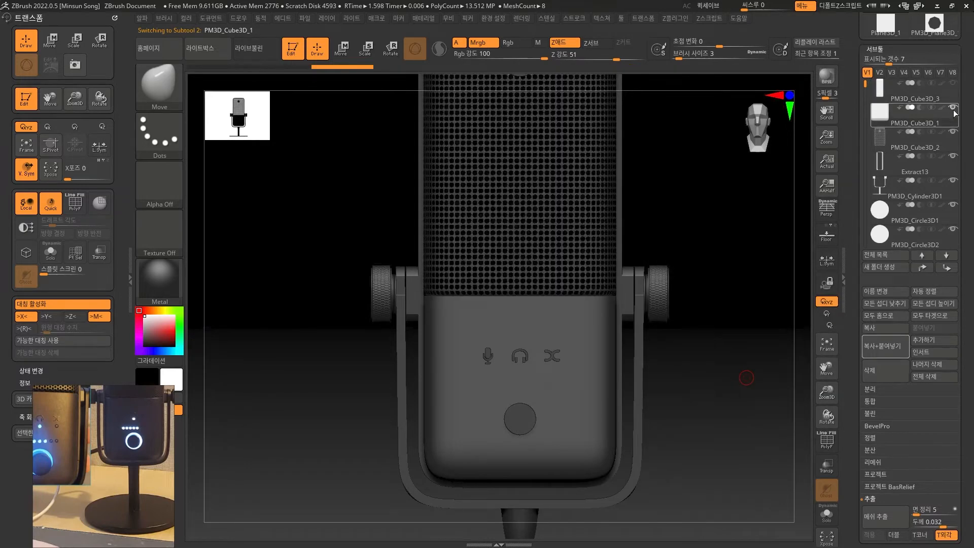
# - Delete the lower subdivision levels of PM3D_Cube3D_1 and permanently delete its hidden geometry
pyautogui.keyDown('alt'); pyautogui.moveTo(683, 426); pyautogui.dragTo(660, 427); pyautogui.keyUp('alt')
pyautogui.moveTo(968, 444); pyautogui.dragTo(971, 425)
pyautogui.click(883, 535)
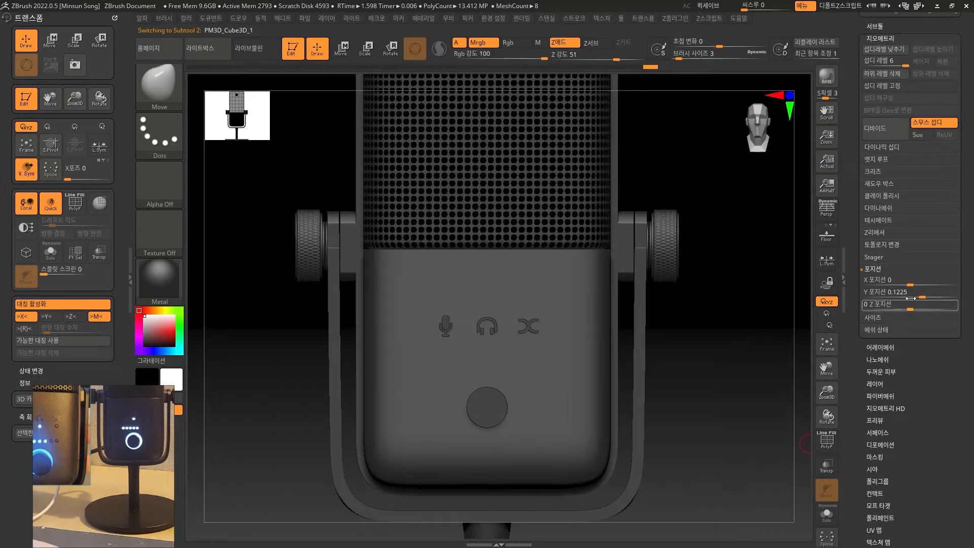
pyautogui.moveTo(973, 217); pyautogui.dragTo(972, 261)
pyautogui.click(892, 141)
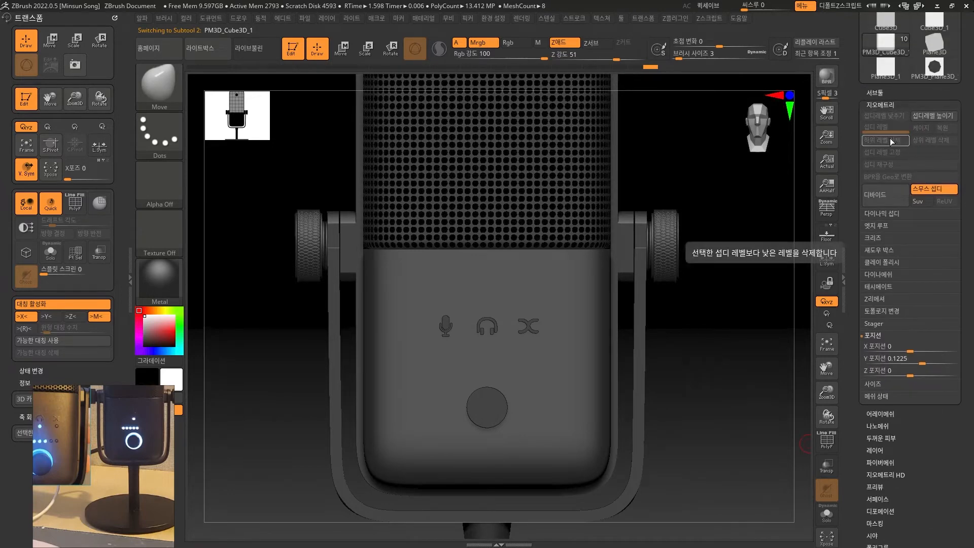
pyautogui.click(883, 311)
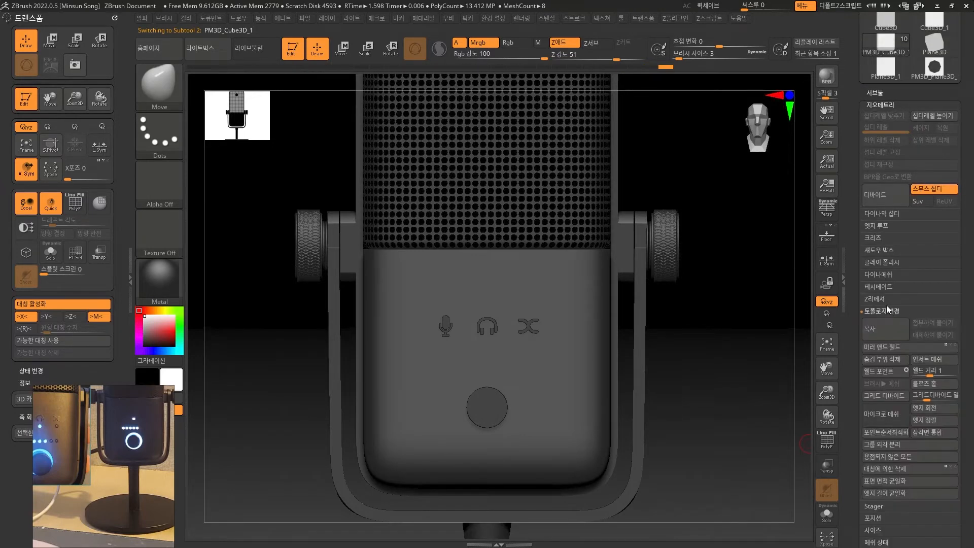
pyautogui.click(884, 363)
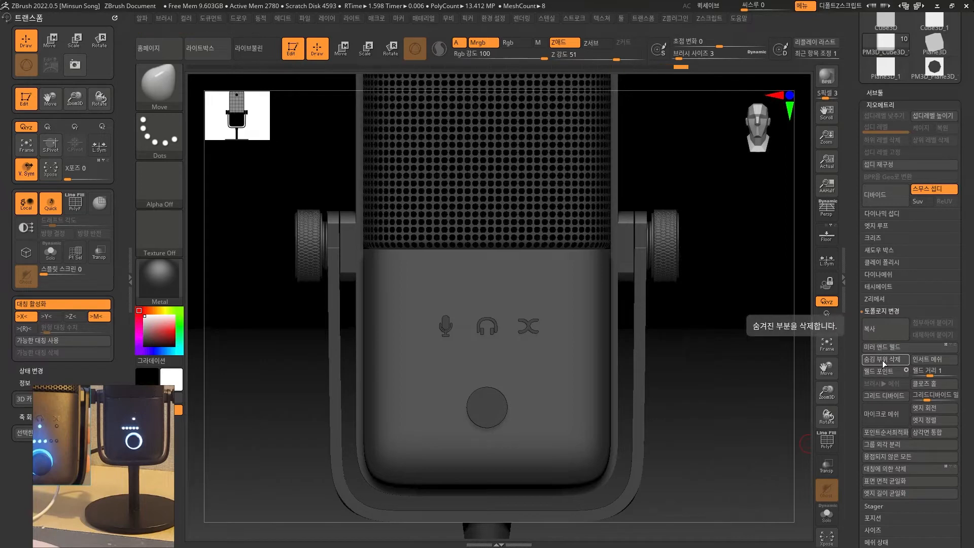
# - Close the holes in the lower body mesh and subdivide it once
pyautogui.click(939, 387)
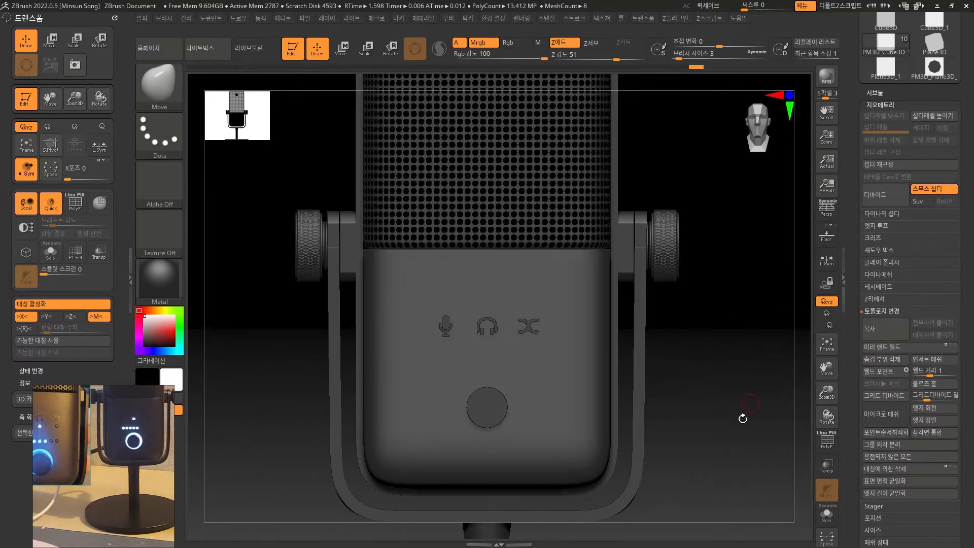
pyautogui.moveTo(732, 331); pyautogui.dragTo(721, 297)
pyautogui.click(827, 514)
pyautogui.moveTo(730, 402); pyautogui.dragTo(463, 450)
pyautogui.moveTo(509, 421); pyautogui.dragTo(741, 423)
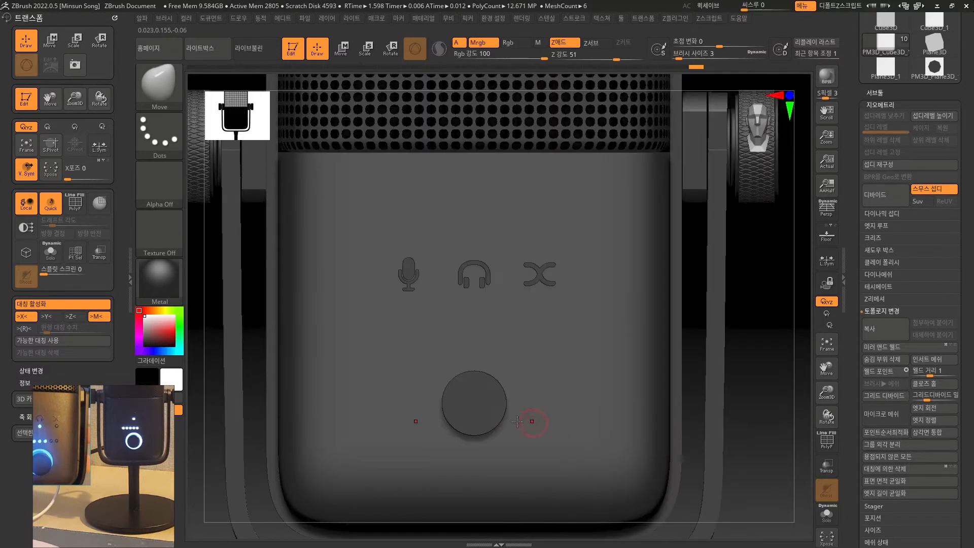
pyautogui.hotkey('ctrl', 'd')
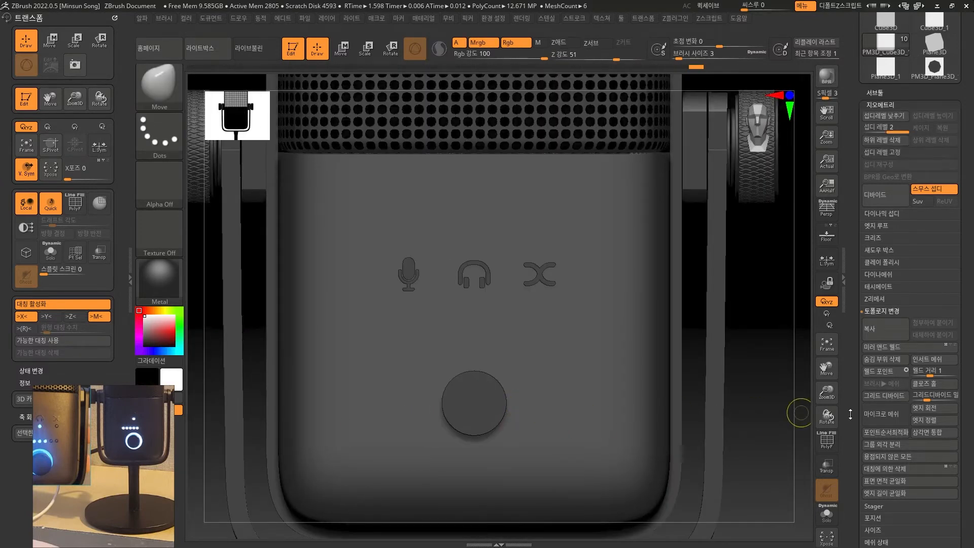
# - Subdivide the lower body mesh PM3D_Cube3D_1 two more times
pyautogui.hotkey('ctrl', 'd')
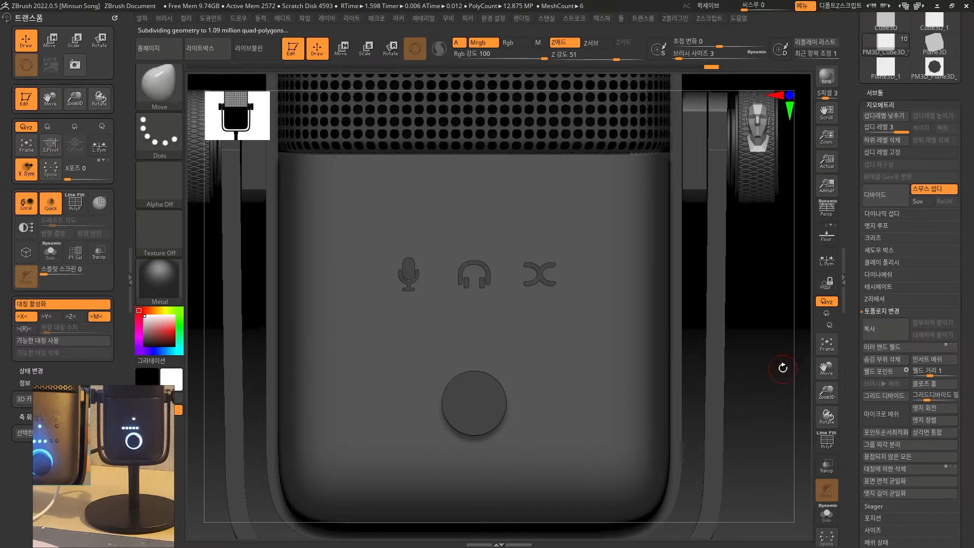
pyautogui.hotkey('ctrl', 'd')
pyautogui.keyDown('alt'); pyautogui.moveTo(767, 373); pyautogui.dragTo(741, 347); pyautogui.keyUp('alt')
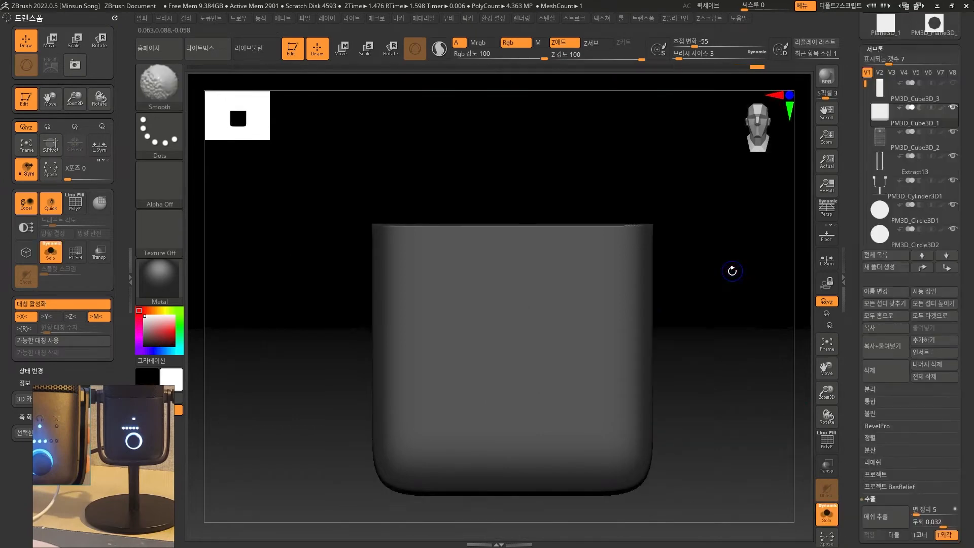
# - Display the wireframe of the isolated lower body and duplicate its subtool PM3D_Cube3D_1
pyautogui.hotkey('shift', 'f')
pyautogui.moveTo(697, 275); pyautogui.dragTo(693, 342)
pyautogui.moveTo(762, 400); pyautogui.dragTo(800, 348)
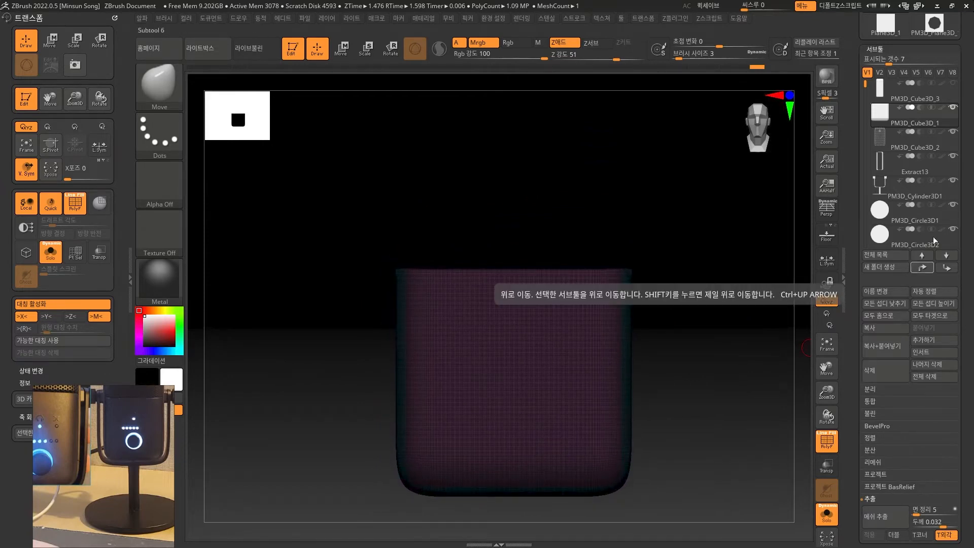
pyautogui.moveTo(955, 110)
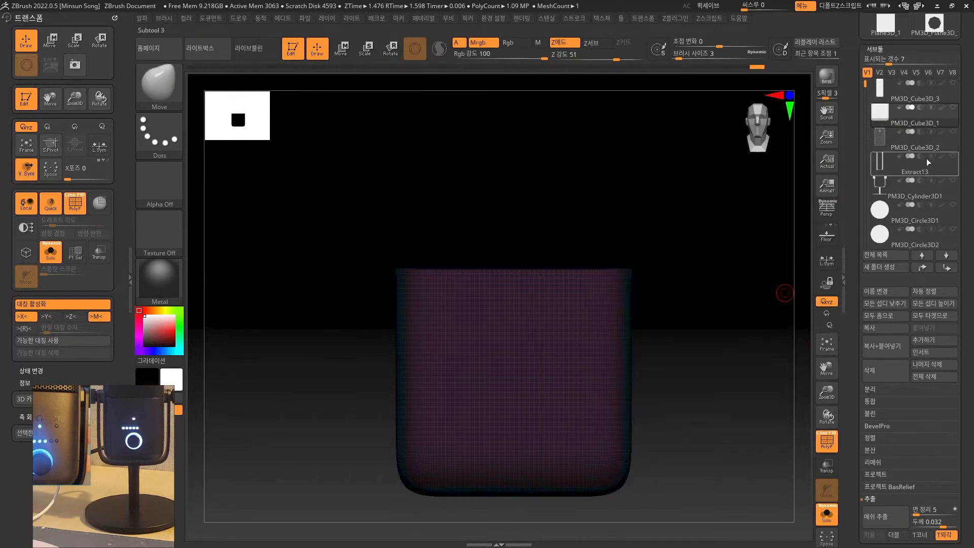
pyautogui.click(895, 354)
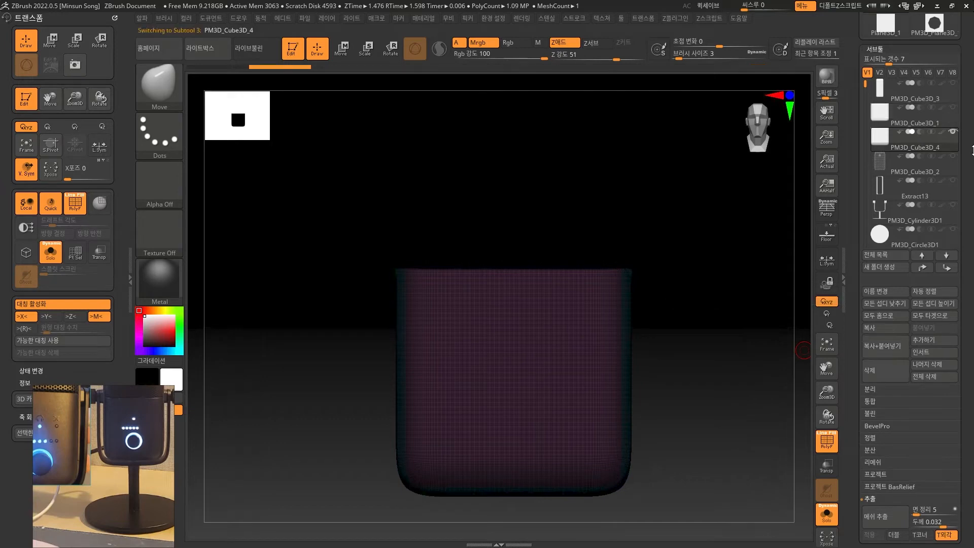
# - Rebuild the topology of the duplicate PM3D_Cube3D_4 with ZRemesher, using a target polygon count of 5
pyautogui.moveTo(954, 135)
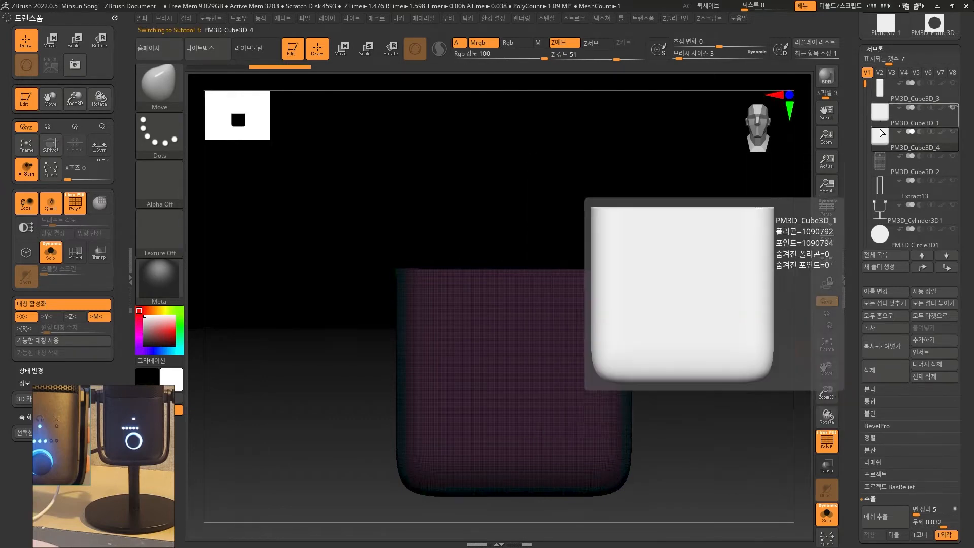
pyautogui.moveTo(884, 116)
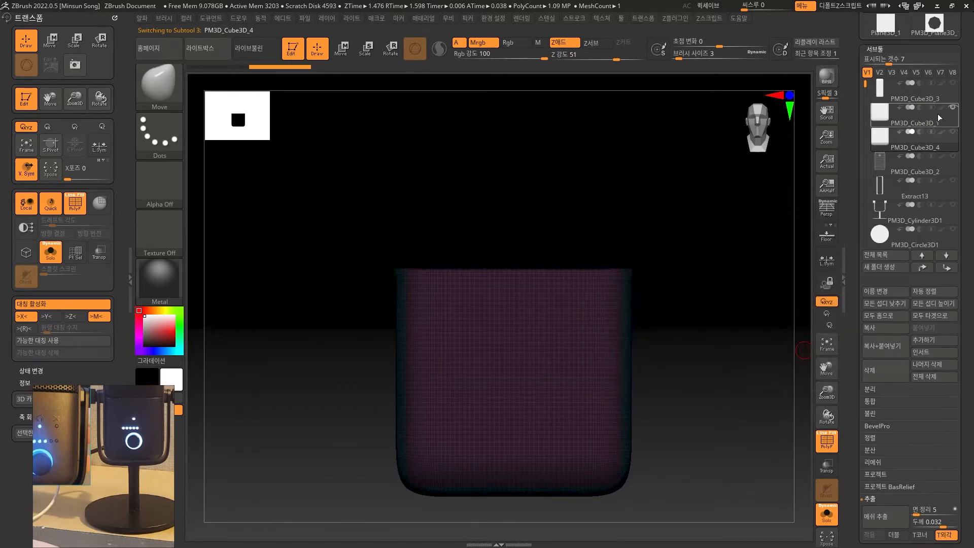
pyautogui.moveTo(896, 145)
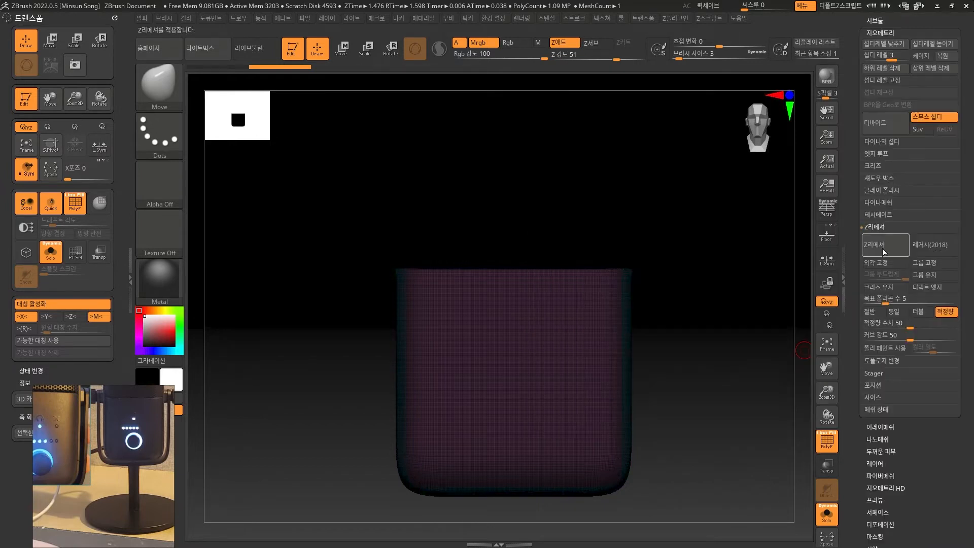
pyautogui.click(883, 248)
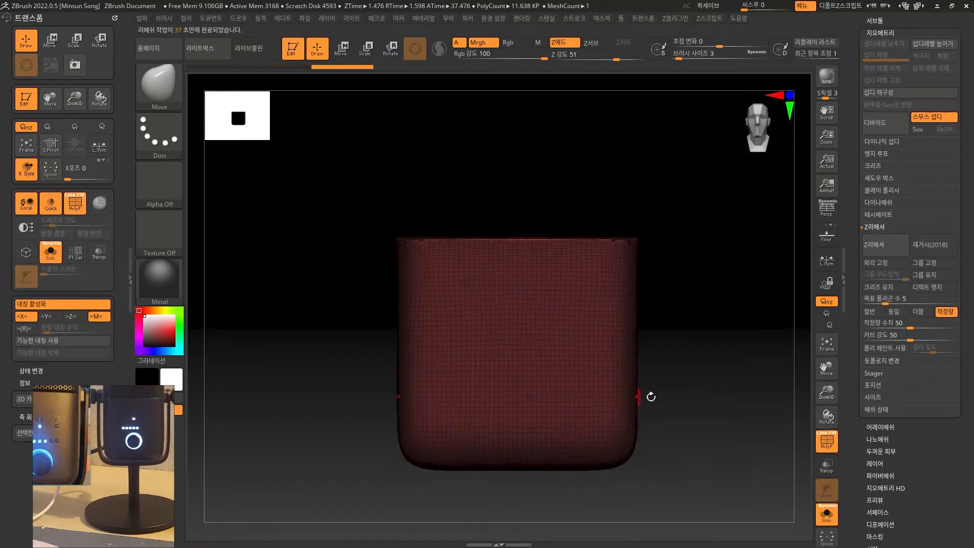
# - Make PM3D_Cube3D_1 active and isolate the geometry along its upper edge with a rectangular visibility selection
pyautogui.click(908, 21)
pyautogui.click(878, 87)
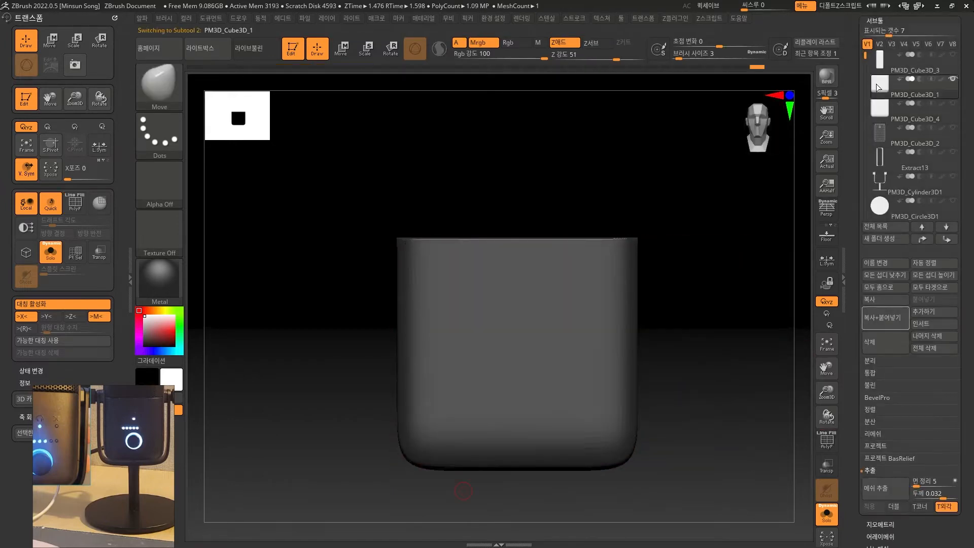
pyautogui.keyDown('ctrl'); pyautogui.keyDown('shift'); pyautogui.moveTo(361, 192); pyautogui.dragTo(688, 239); pyautogui.keyUp('shift'); pyautogui.keyUp('ctrl')
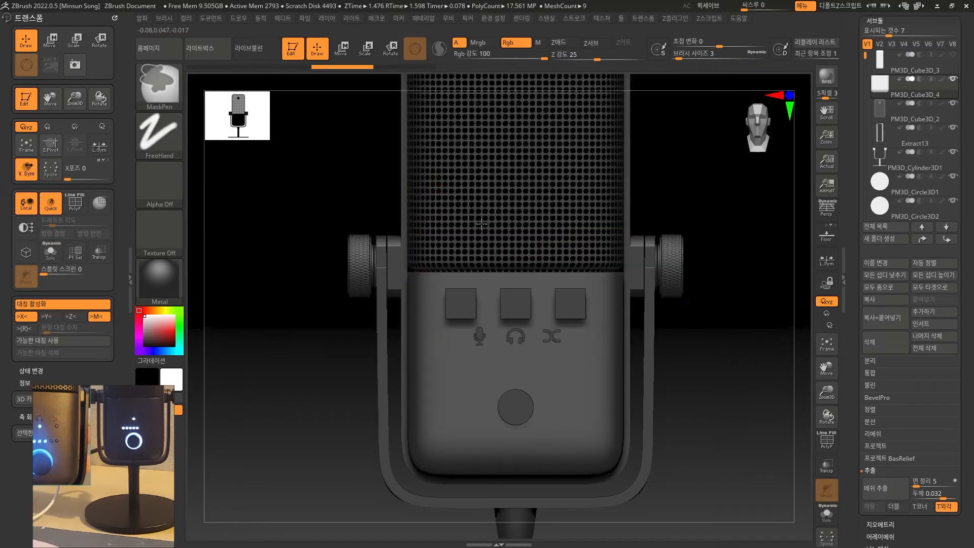
# - Mask PM3D_Cube3D_4 except for its upper edge and move that edge slightly upward toward the grille
pyautogui.keyDown('ctrl'); pyautogui.moveTo(350, 222); pyautogui.dragTo(730, 278); pyautogui.keyUp('ctrl')
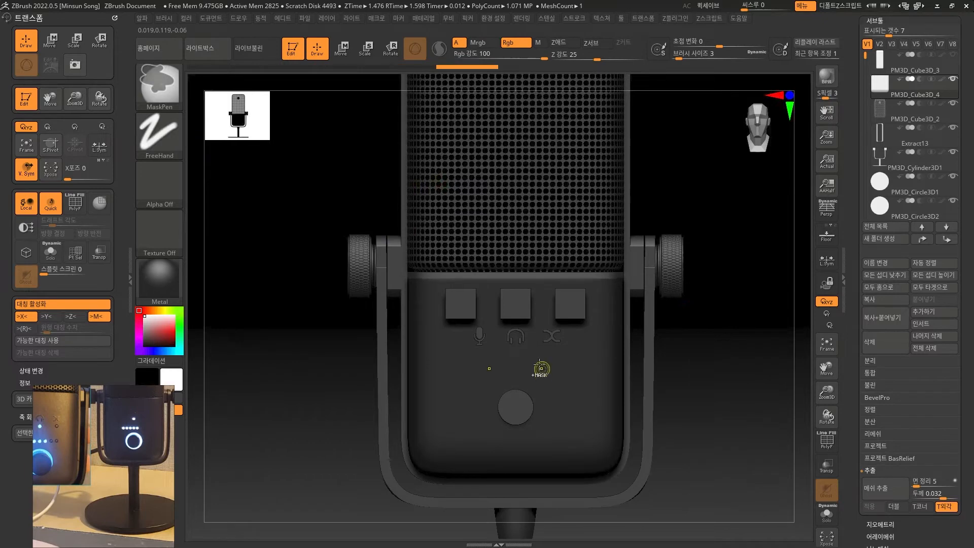
pyautogui.click(341, 49)
pyautogui.moveTo(516, 145); pyautogui.dragTo(524, 141)
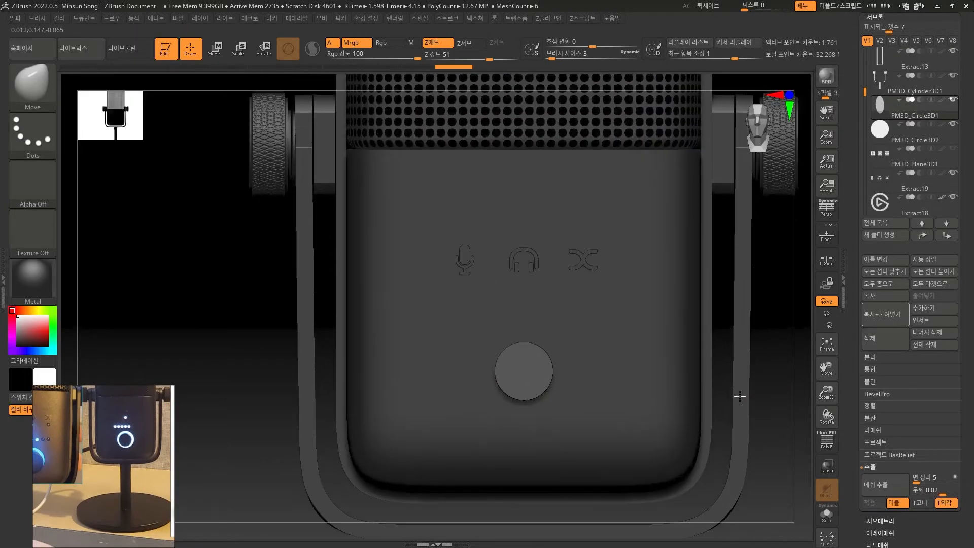
# - Move the circular front button PM3D_Circle3D1 down by about 0.0023 and return to Draw mode
pyautogui.keyDown('ctrl'); pyautogui.moveTo(740, 396); pyautogui.dragTo(739, 421, button='right'); pyautogui.keyUp('ctrl')
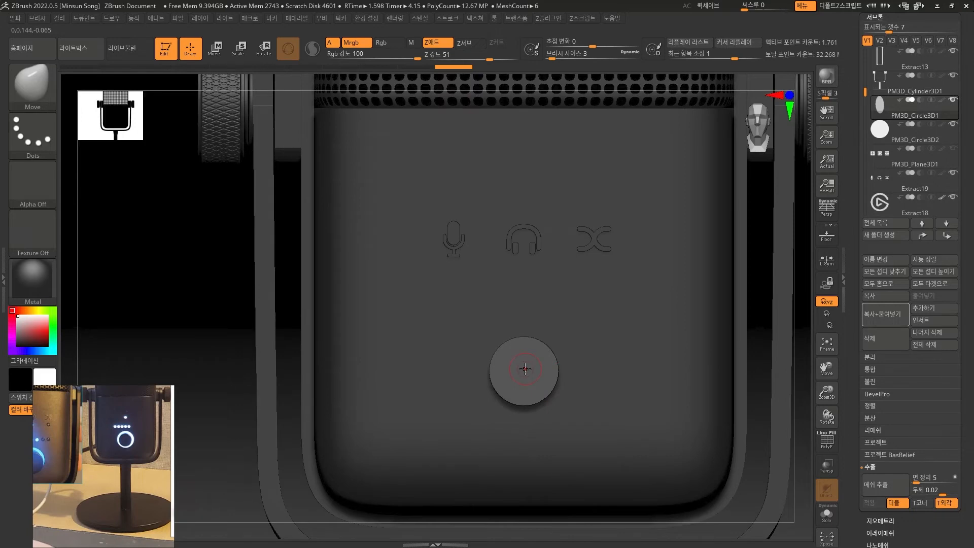
pyautogui.keyDown('ctrl'); pyautogui.moveTo(806, 418); pyautogui.dragTo(790, 404, button='right'); pyautogui.keyUp('ctrl')
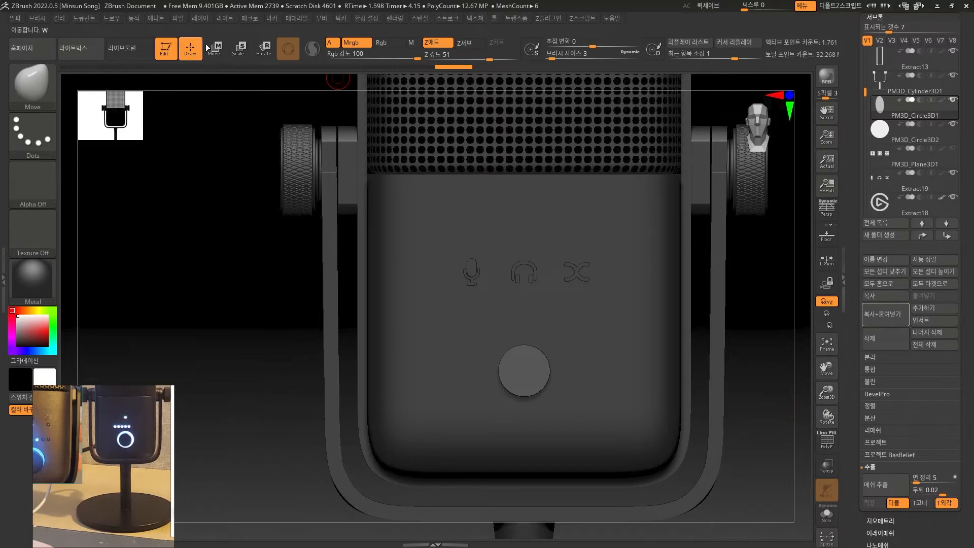
pyautogui.press('w')
pyautogui.moveTo(523, 309); pyautogui.dragTo(523, 315)
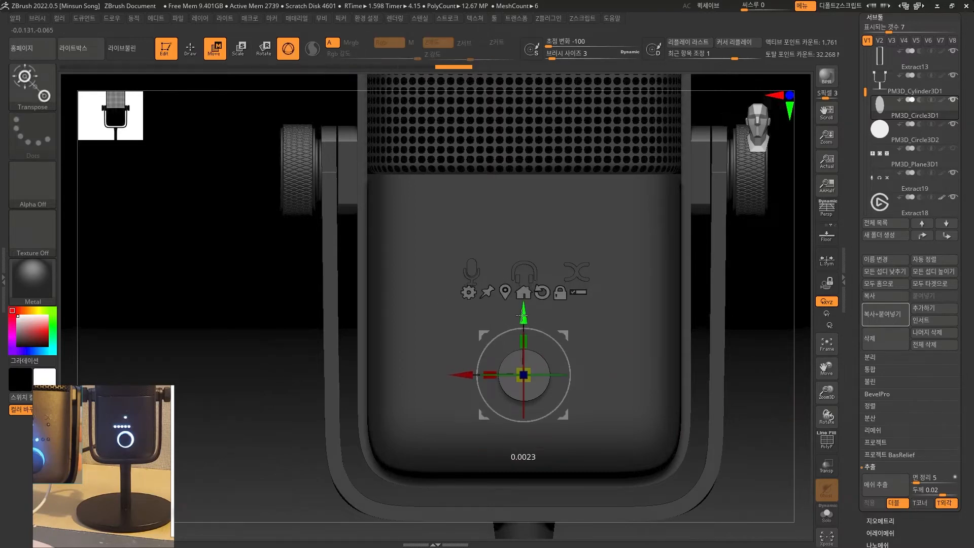
pyautogui.press('q')
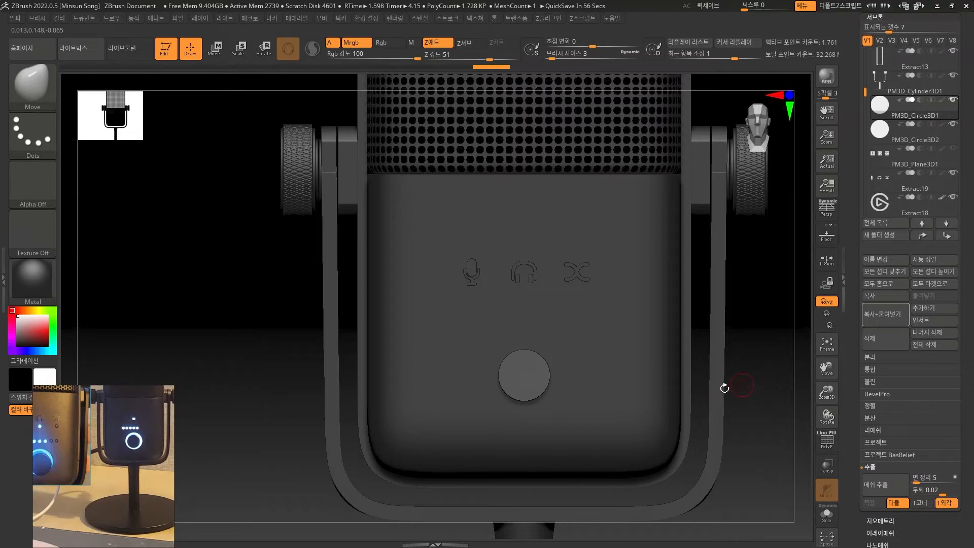
# - Make the lower body PM3D_Cube3D_1 active and set the masking brush to MaskPerfectCircle
pyautogui.keyDown('alt'); pyautogui.click(593, 396); pyautogui.keyUp('alt')
pyautogui.moveTo(739, 409); pyautogui.dragTo(553, 382)
pyautogui.moveTo(527, 412); pyautogui.dragTo(412, 407)
pyautogui.keyDown('alt'); pyautogui.moveTo(804, 438); pyautogui.dragTo(626, 432); pyautogui.keyUp('alt')
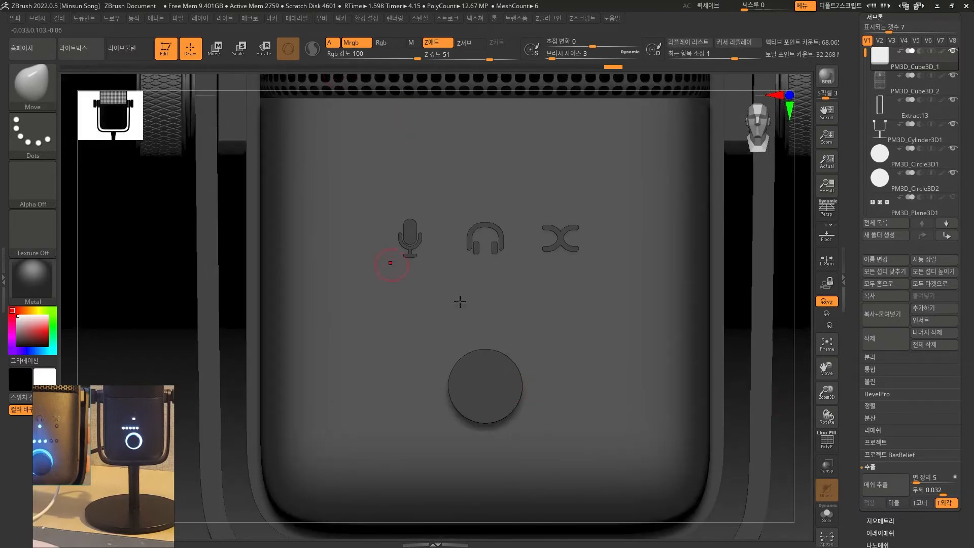
pyautogui.keyDown('ctrl'); pyautogui.click(33, 93); pyautogui.keyUp('ctrl')
pyautogui.keyDown('ctrl'); pyautogui.click(339, 136); pyautogui.keyUp('ctrl')
# - Dock the Transform palette in the side tray and switch the symmetry axis from Z to X
pyautogui.click(4, 272)
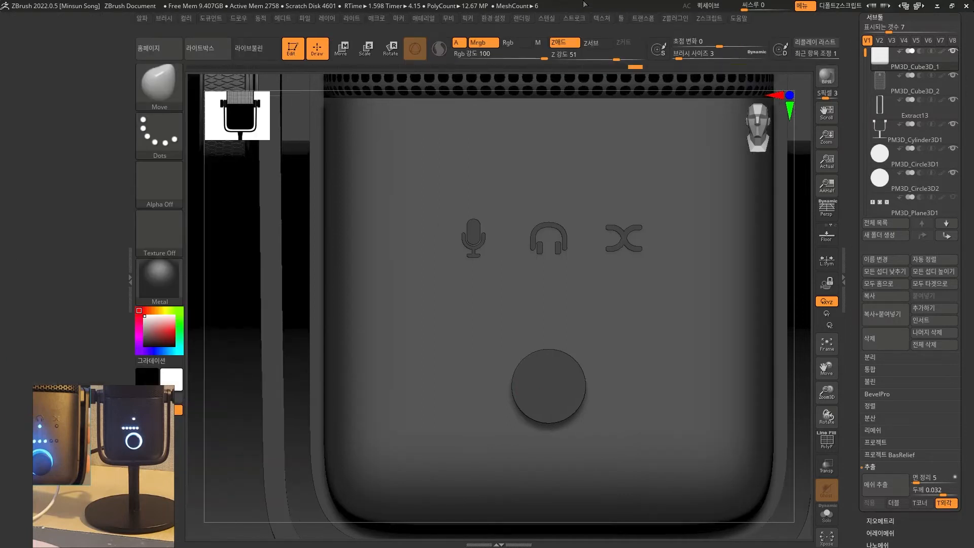
pyautogui.click(602, 21)
pyautogui.moveTo(654, 19)
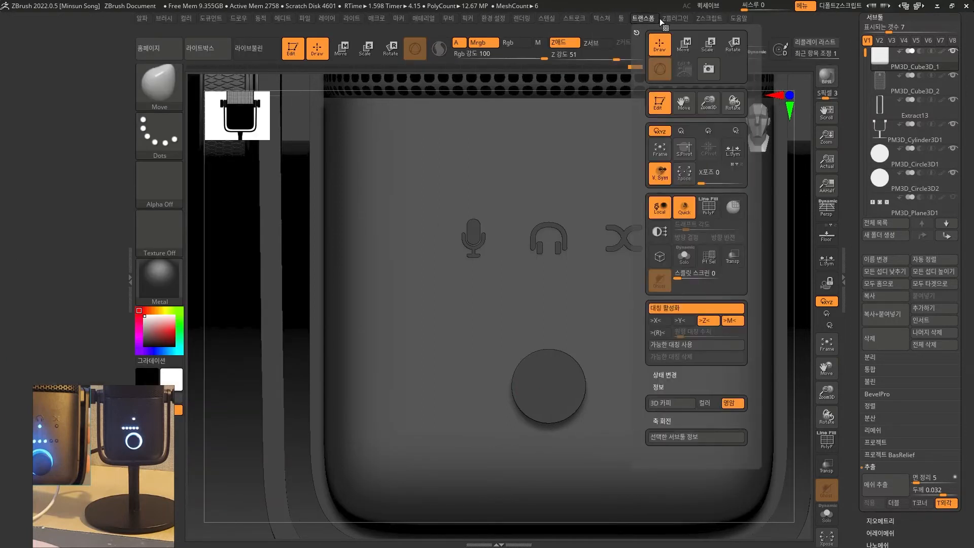
pyautogui.click(637, 30)
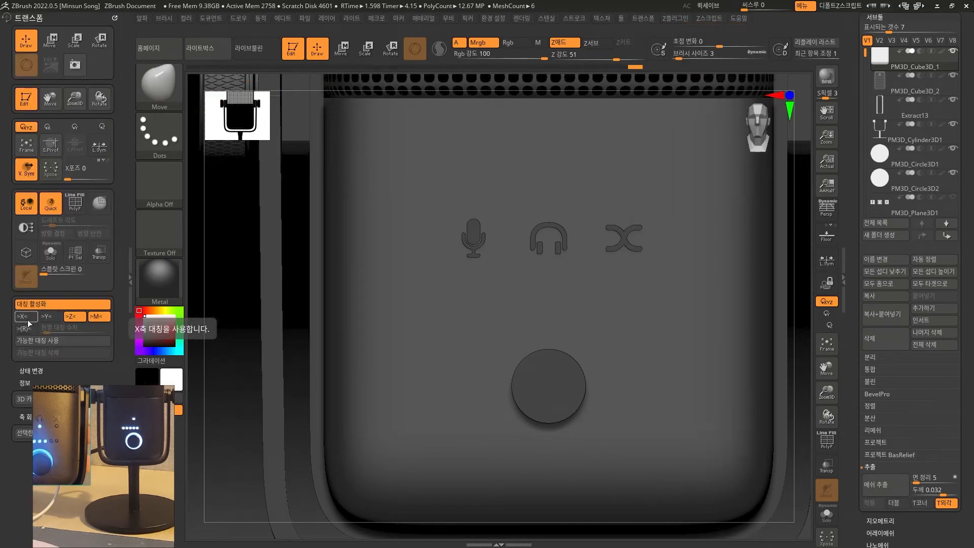
pyautogui.click(71, 317)
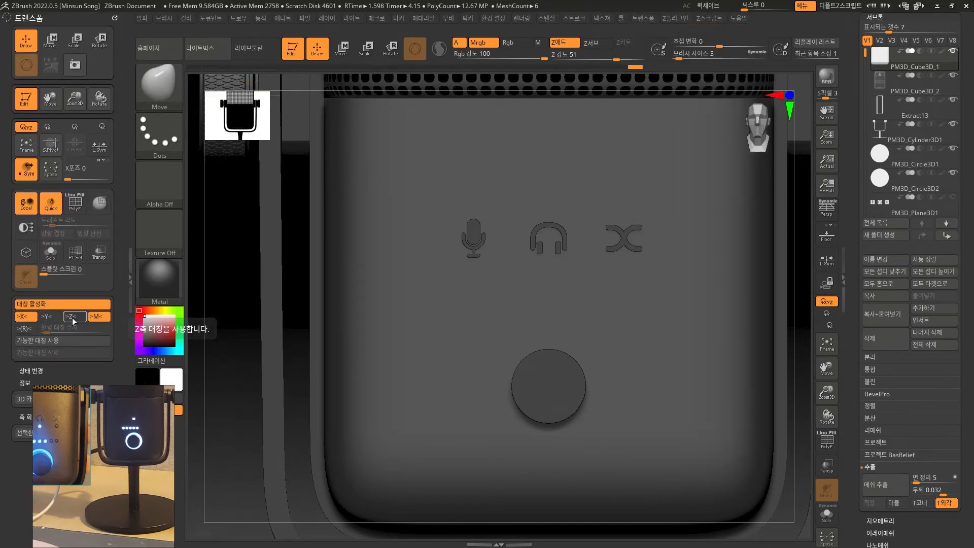
pyautogui.click(26, 329)
pyautogui.click(27, 329)
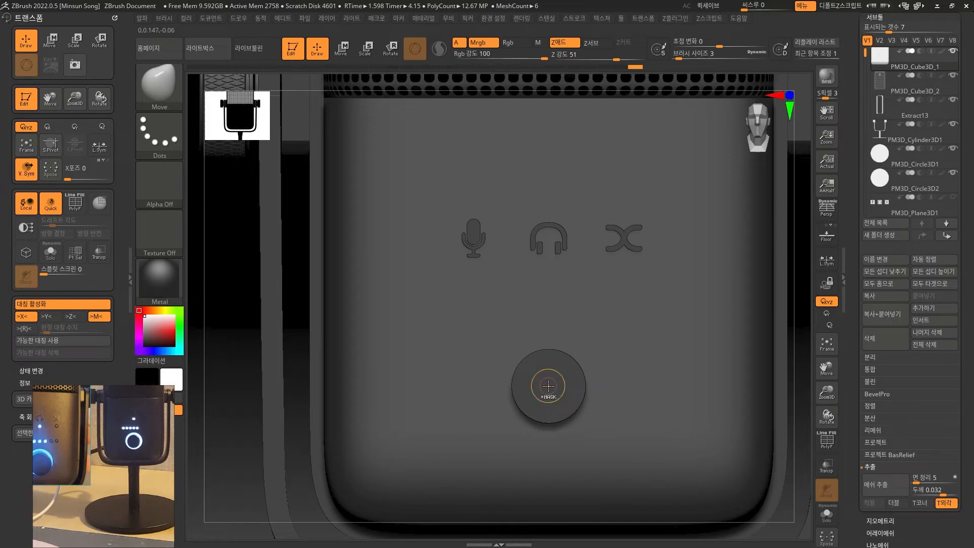
# - Try a circular mask on the lower body, centred on the button and slightly larger than it
pyautogui.keyDown('ctrl'); pyautogui.moveTo(549, 386); pyautogui.dragTo(585, 445); pyautogui.keyUp('ctrl')
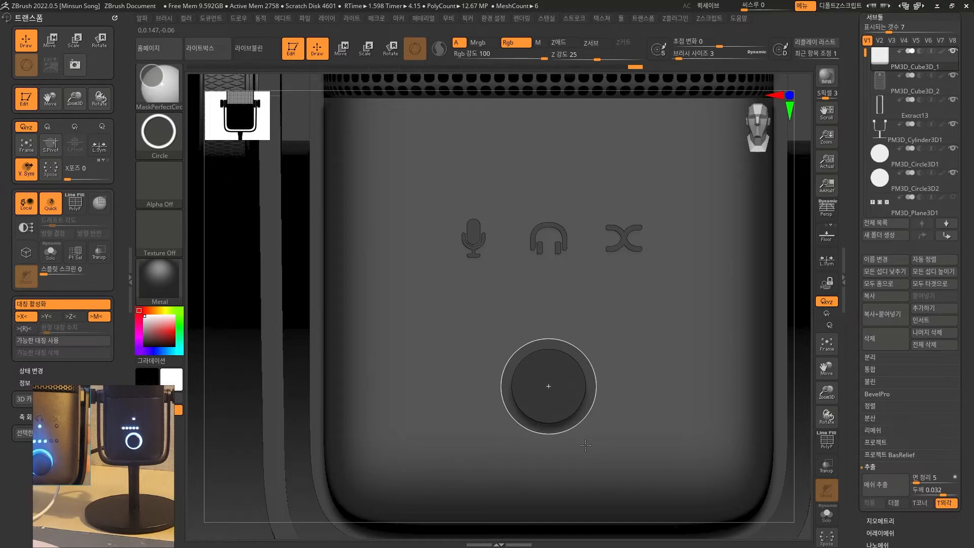
pyautogui.keyDown('ctrl'); pyautogui.moveTo(585, 445); pyautogui.dragTo(587, 446); pyautogui.keyUp('ctrl')
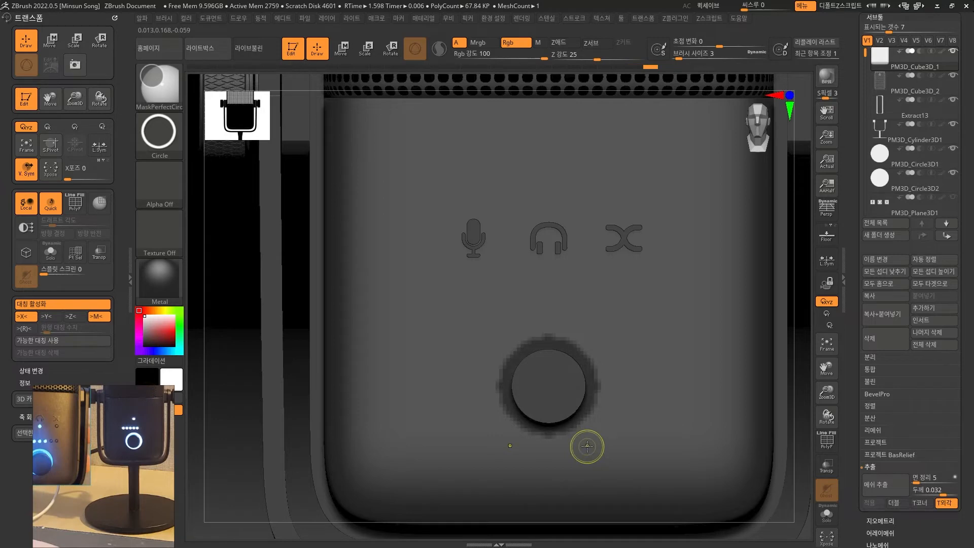
pyautogui.keyDown('alt'); pyautogui.moveTo(804, 465); pyautogui.dragTo(796, 449); pyautogui.keyUp('alt')
pyautogui.keyDown('alt'); pyautogui.moveTo(772, 414); pyautogui.dragTo(734, 413); pyautogui.keyUp('alt')
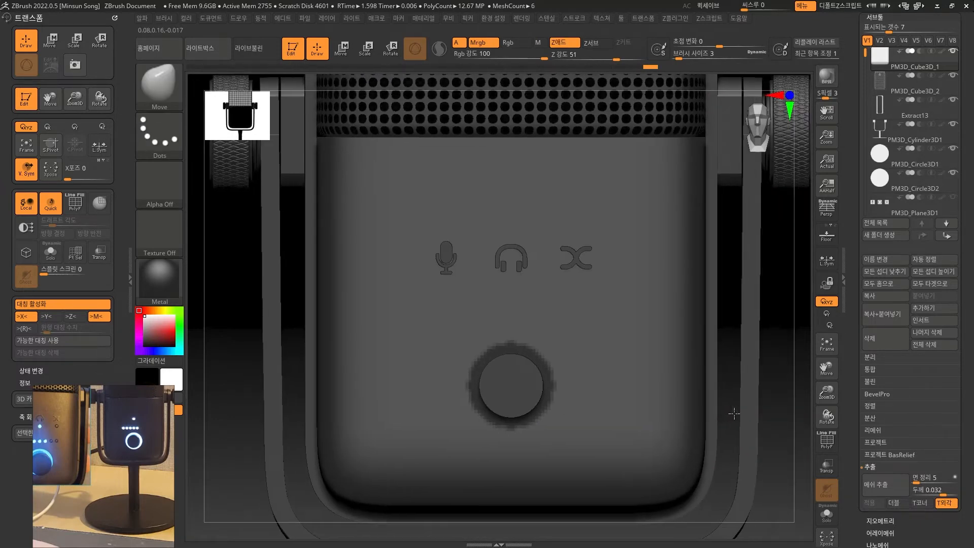
pyautogui.keyDown('ctrl'); pyautogui.click(802, 425); pyautogui.keyUp('ctrl')
pyautogui.moveTo(970, 339); pyautogui.dragTo(969, 428)
pyautogui.moveTo(968, 387); pyautogui.dragTo(966, 325)
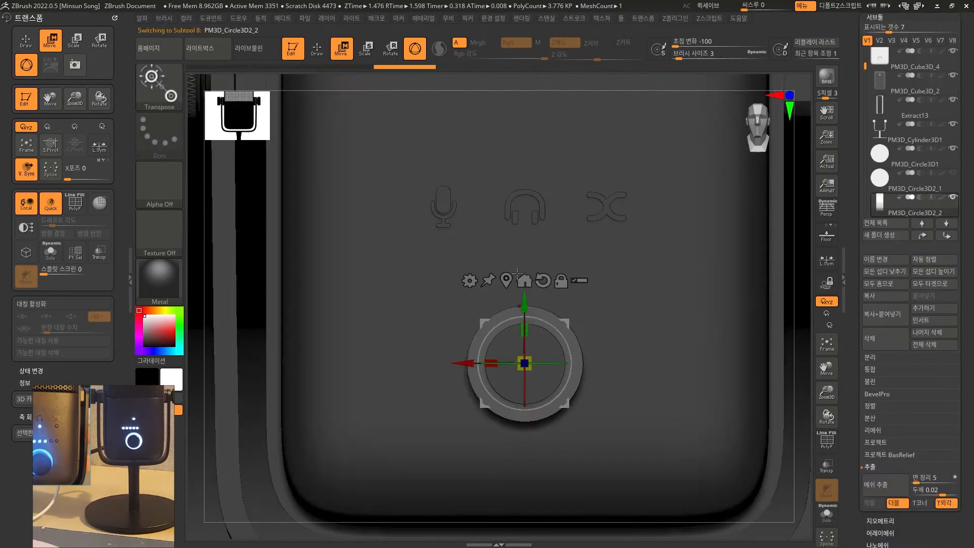
# - Try moving the ring PM3D_Circle3D2_2 inward into the lower body from the side view, with transparent display on
pyautogui.keyDown('shift'); pyautogui.moveTo(803, 468); pyautogui.dragTo(746, 470); pyautogui.keyUp('shift')
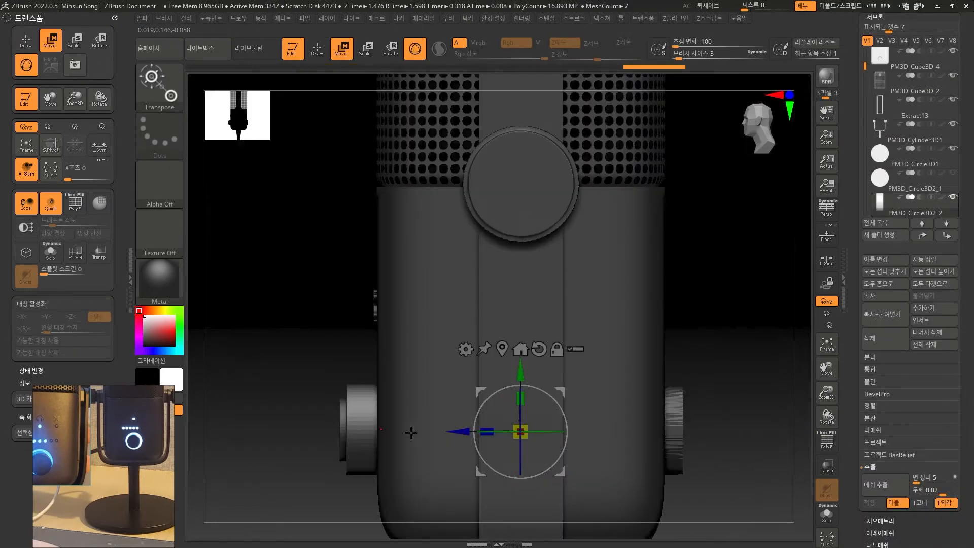
pyautogui.moveTo(452, 433); pyautogui.dragTo(473, 433)
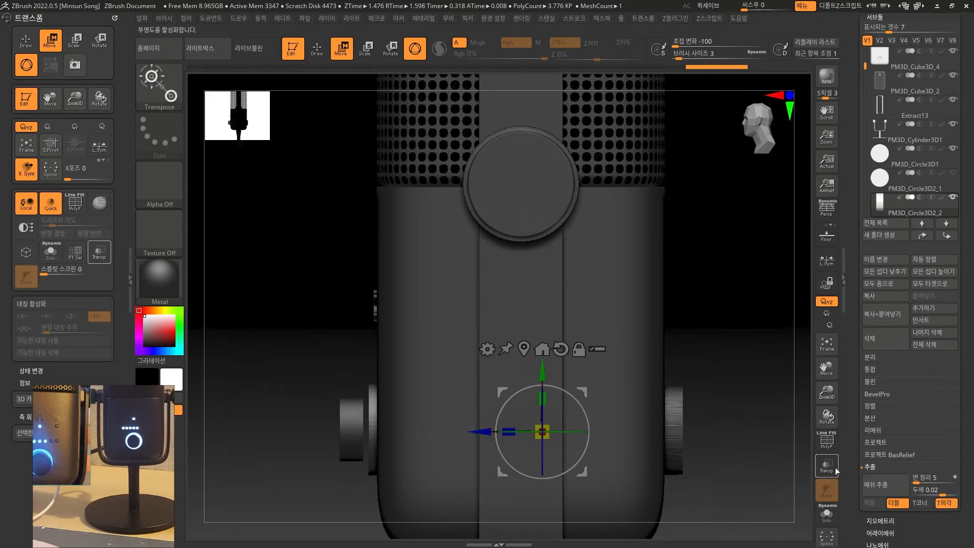
pyautogui.click(827, 466)
pyautogui.keyDown('alt'); pyautogui.moveTo(767, 499); pyautogui.dragTo(707, 376); pyautogui.keyUp('alt')
pyautogui.hotkey('ctrl', 'z')
pyautogui.hotkey('ctrl', 'z')
pyautogui.hotkey('ctrl', 'z')
pyautogui.hotkey('ctrl', 'z')
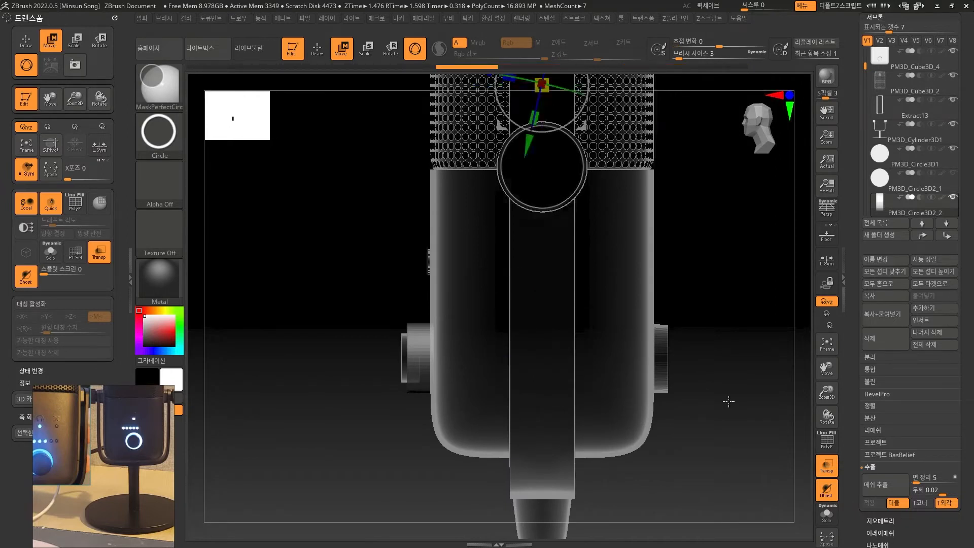
# - Make the lower body PM3D_Cube3D_4 active in Draw mode, turn off transparency, and examine the circular area around the button
pyautogui.keyDown('alt'); pyautogui.click(621, 416); pyautogui.keyUp('alt')
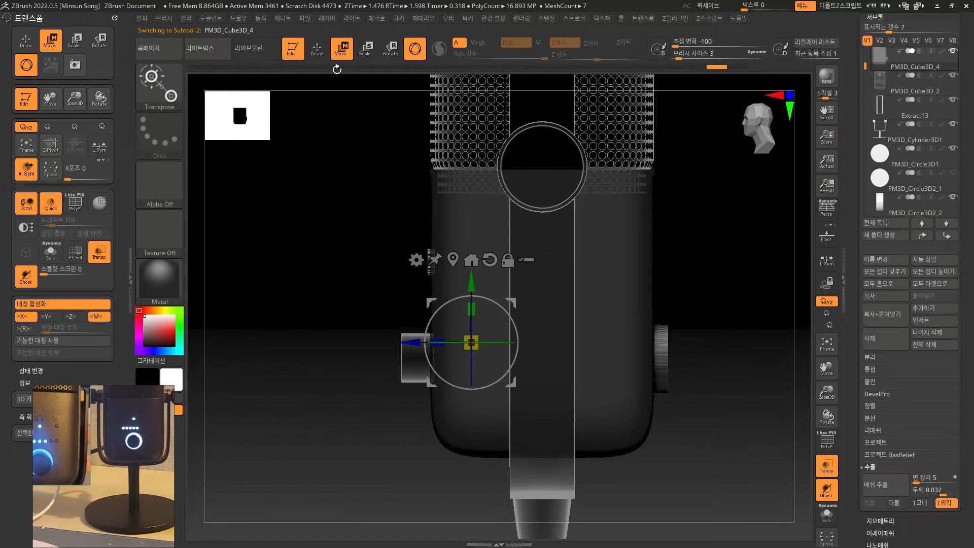
pyautogui.click(317, 49)
pyautogui.keyDown('alt'); pyautogui.moveTo(740, 407); pyautogui.dragTo(750, 416); pyautogui.keyUp('alt')
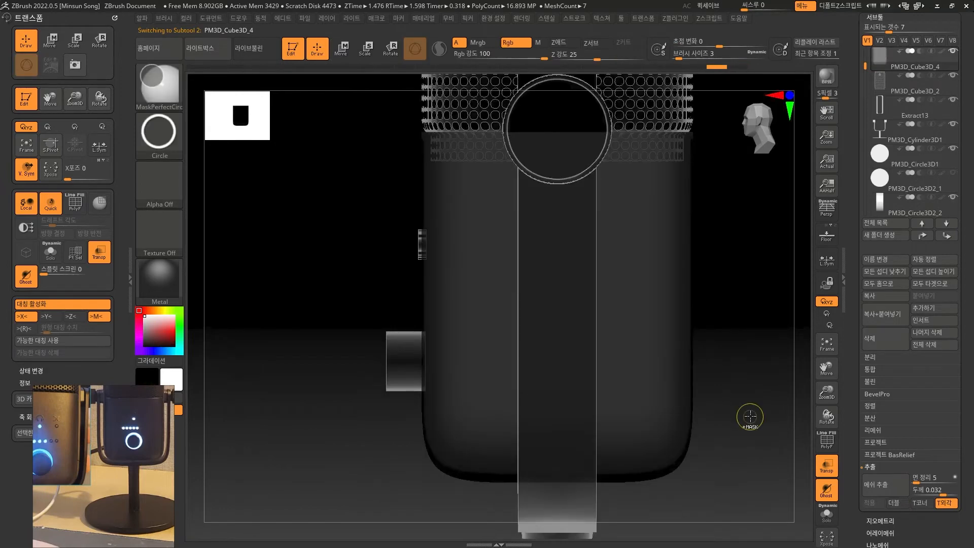
pyautogui.moveTo(742, 457)
pyautogui.mouseDown()
pyautogui.moveTo(775, 459)
pyautogui.moveTo(747, 443)
pyautogui.mouseUp()
pyautogui.click(828, 465)
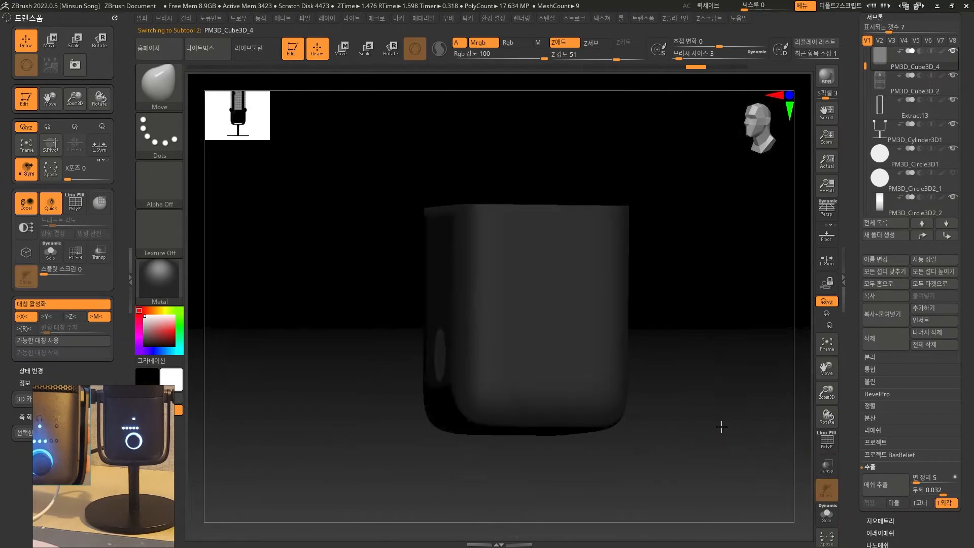
pyautogui.keyDown('shift'); pyautogui.moveTo(700, 437); pyautogui.dragTo(738, 482); pyautogui.keyUp('shift')
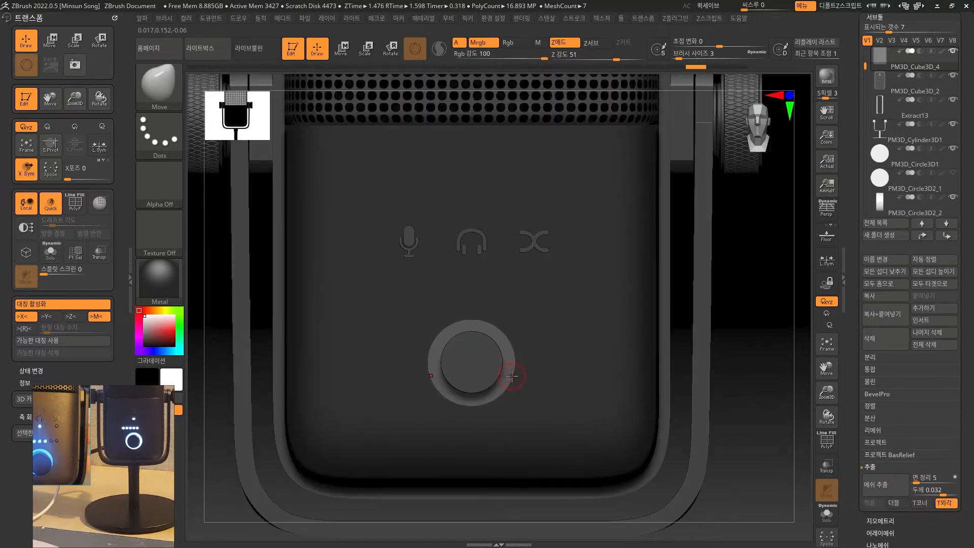
pyautogui.moveTo(743, 442); pyautogui.dragTo(476, 403)
pyautogui.moveTo(636, 428); pyautogui.dragTo(562, 368)
pyautogui.keyDown('shift'); pyautogui.moveTo(655, 426); pyautogui.dragTo(712, 444); pyautogui.keyUp('shift')
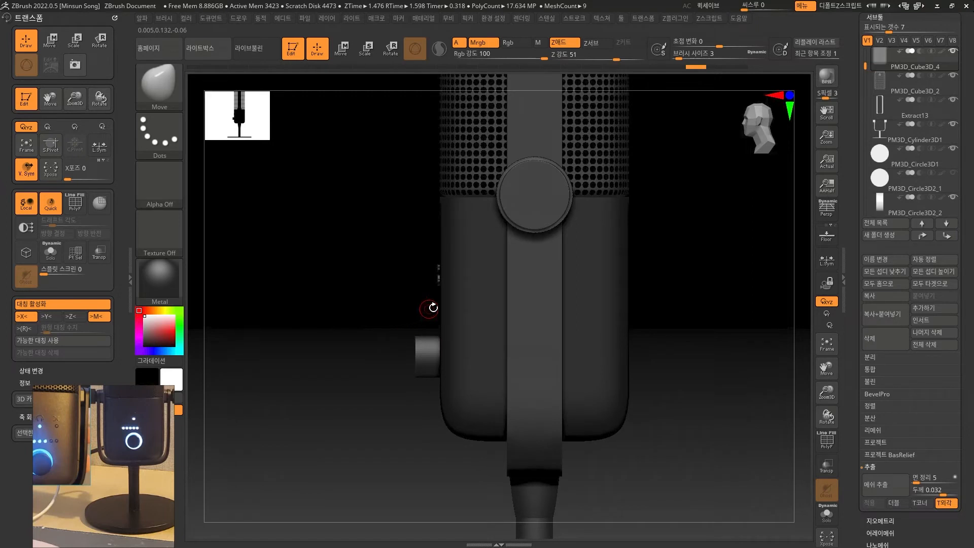
# - Mask the rear half of the lower body PM3D_Cube3D_4 from the side view with the MaskPen brush
pyautogui.moveTo(364, 392)
pyautogui.mouseDown()
pyautogui.moveTo(383, 389)
pyautogui.moveTo(368, 399)
pyautogui.mouseUp()
pyautogui.keyDown('alt'); pyautogui.moveTo(694, 442); pyautogui.dragTo(636, 448); pyautogui.keyUp('alt')
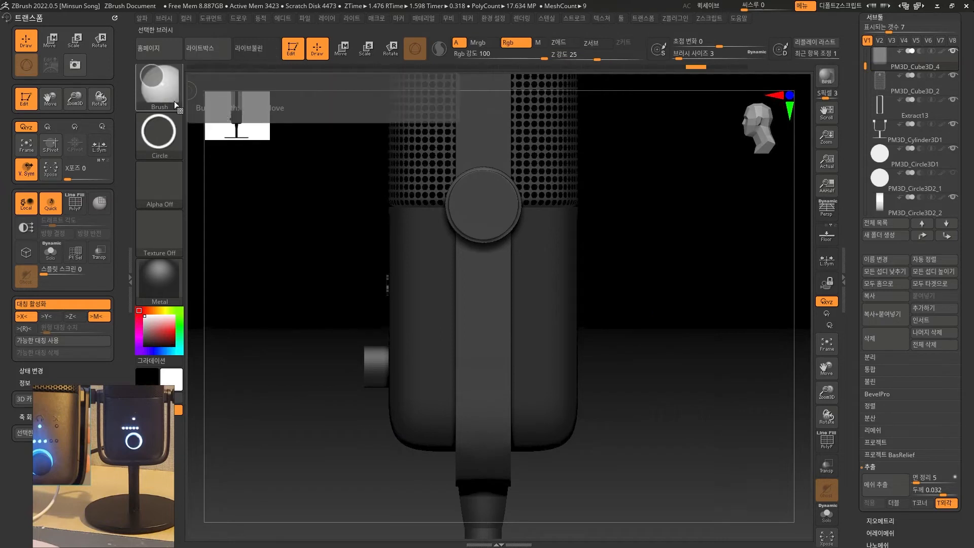
pyautogui.keyDown('ctrl'); pyautogui.click(175, 104); pyautogui.keyUp('ctrl')
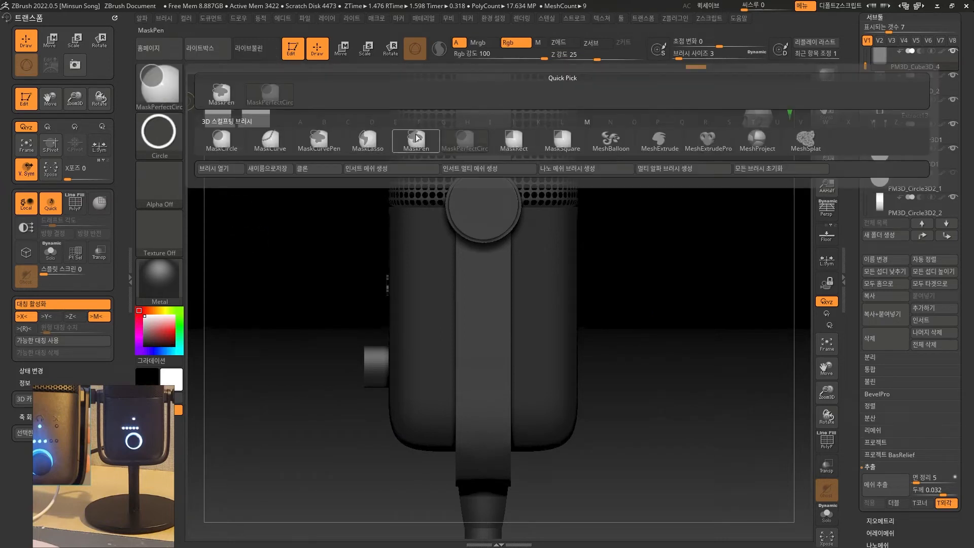
pyautogui.click(368, 147)
pyautogui.moveTo(526, 405); pyautogui.dragTo(527, 173)
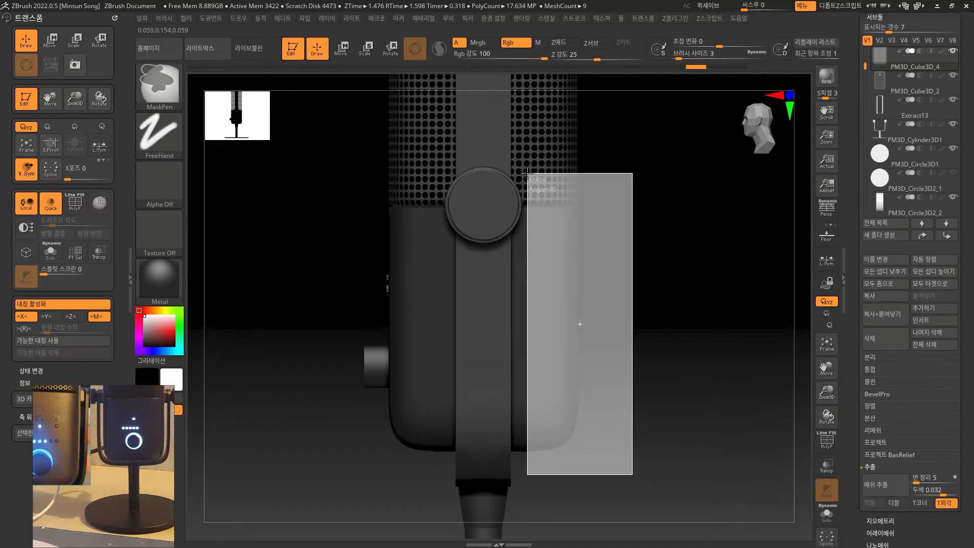
pyautogui.moveTo(528, 172); pyautogui.dragTo(527, 173)
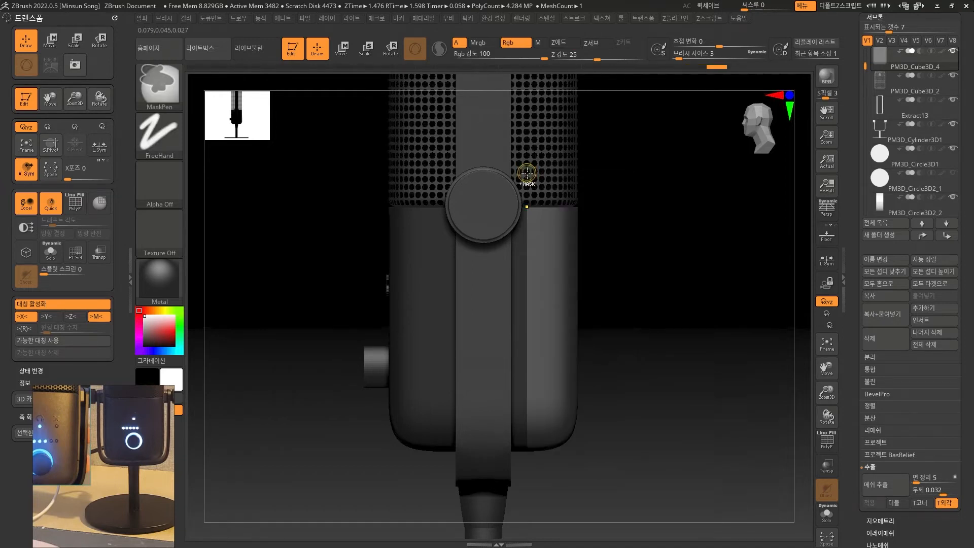
pyautogui.moveTo(658, 157); pyautogui.dragTo(453, 492)
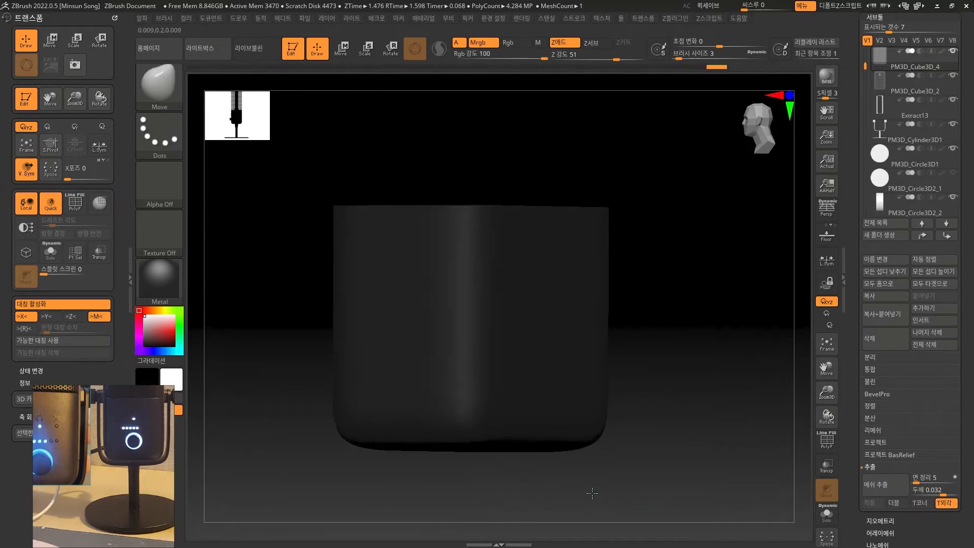
# - Invert the lower body's mask and create a polygroup from the masked circle around the front button
pyautogui.moveTo(592, 493); pyautogui.dragTo(710, 450)
pyautogui.keyDown('ctrl'); pyautogui.click(667, 466); pyautogui.keyUp('ctrl')
pyautogui.moveTo(972, 446); pyautogui.dragTo(973, 386)
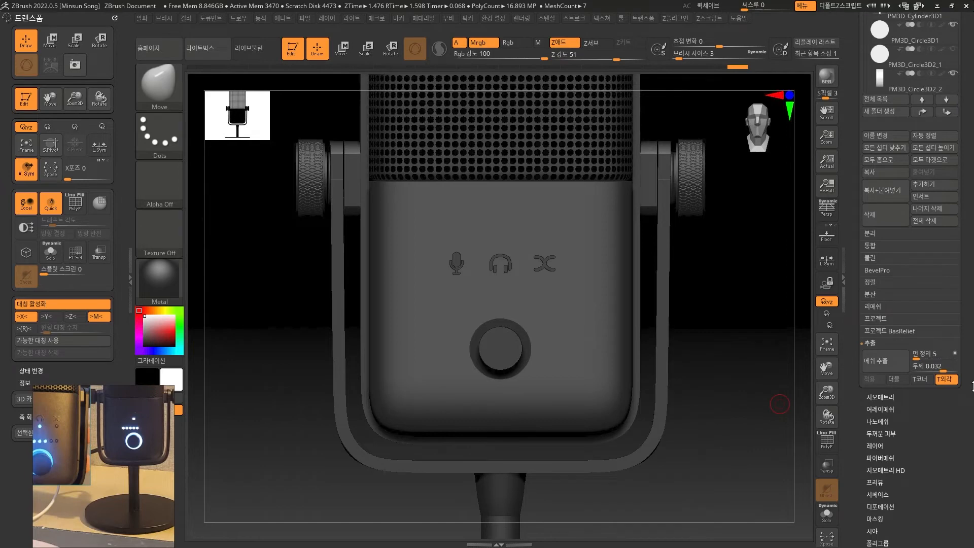
pyautogui.scroll(-3, 848, 496)
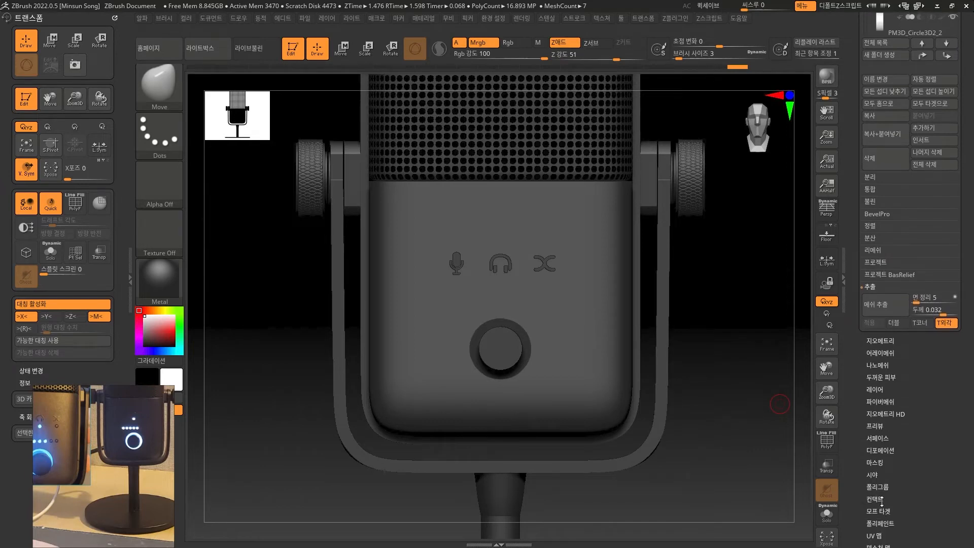
pyautogui.click(877, 486)
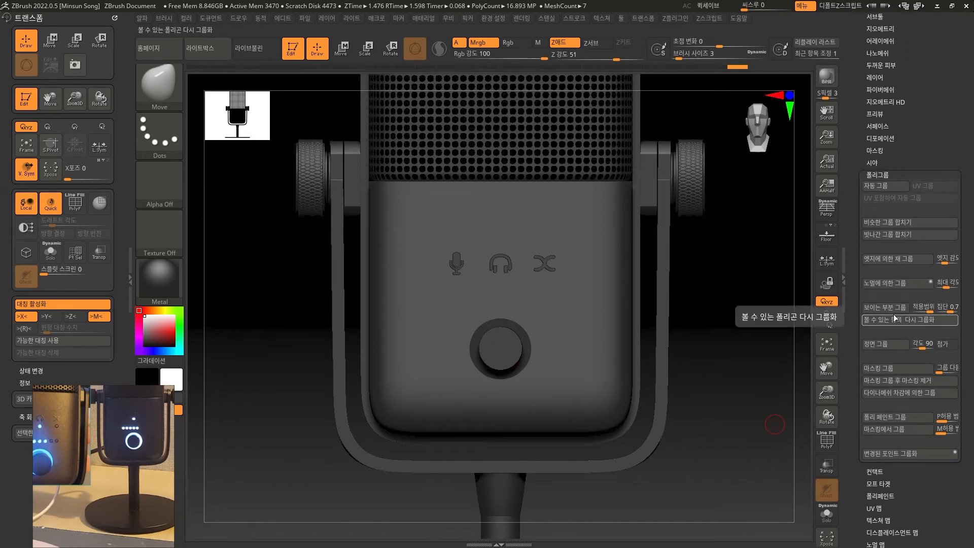
pyautogui.click(889, 369)
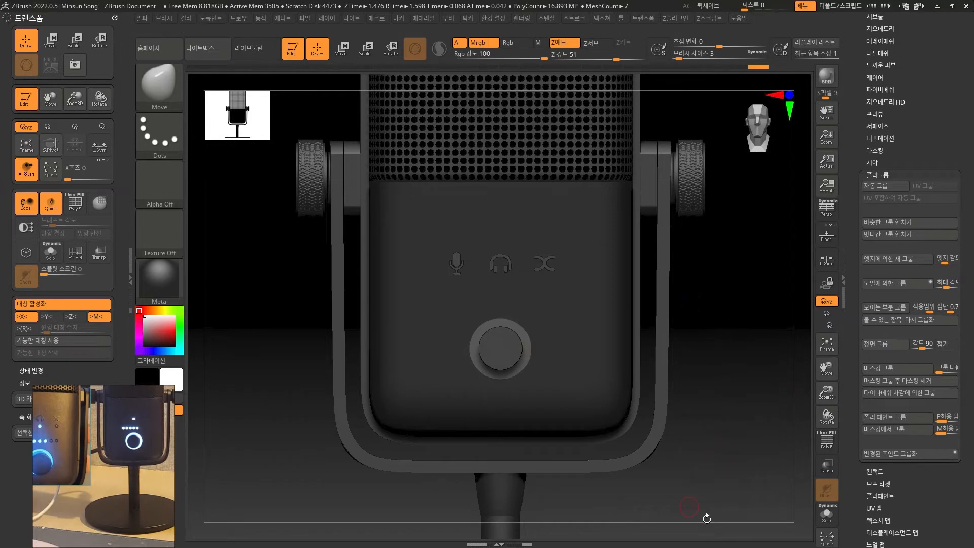
# - Push the unmasked circular area around the button inward to form a recess in the lower body
pyautogui.keyDown('alt'); pyautogui.moveTo(675, 367); pyautogui.dragTo(726, 393); pyautogui.keyUp('alt')
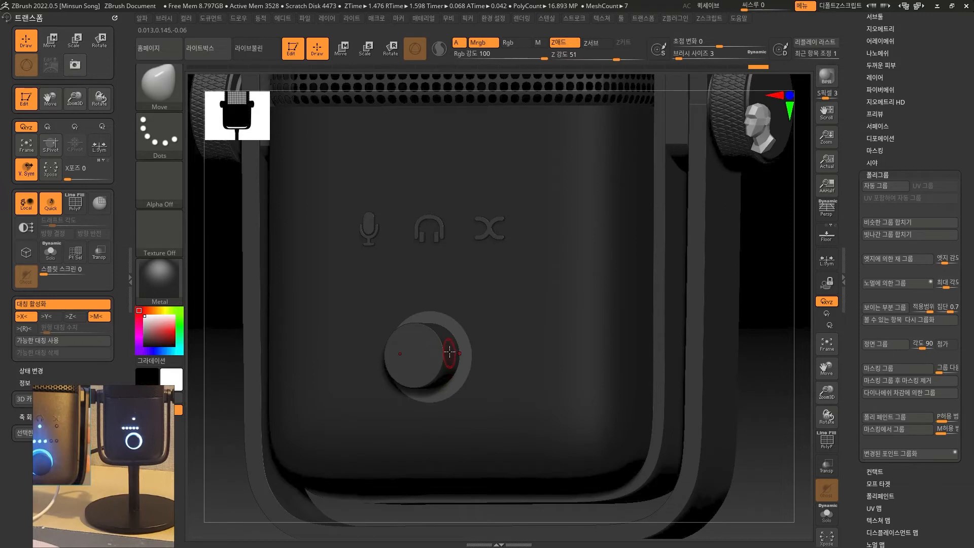
pyautogui.keyDown('alt'); pyautogui.moveTo(785, 450); pyautogui.dragTo(773, 439); pyautogui.keyUp('alt')
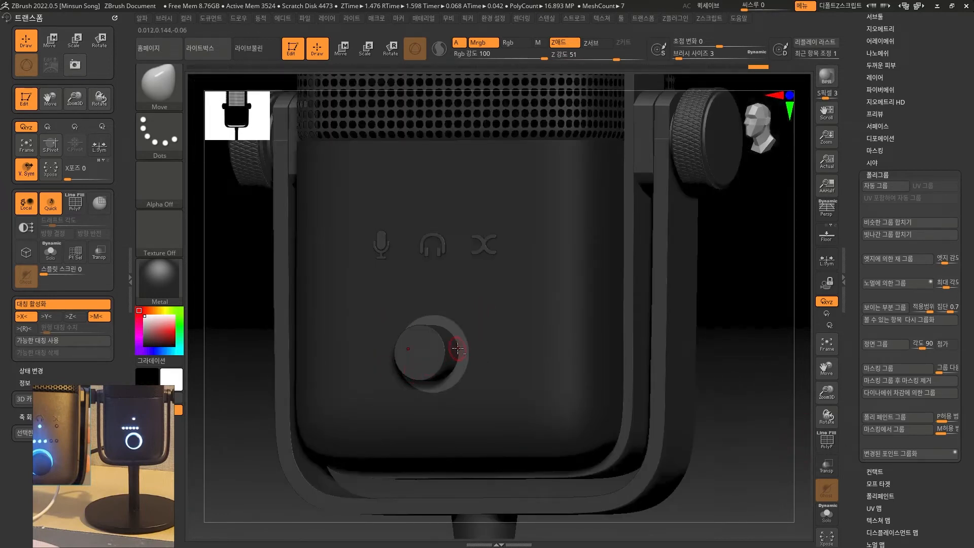
pyautogui.moveTo(756, 285); pyautogui.dragTo(725, 284)
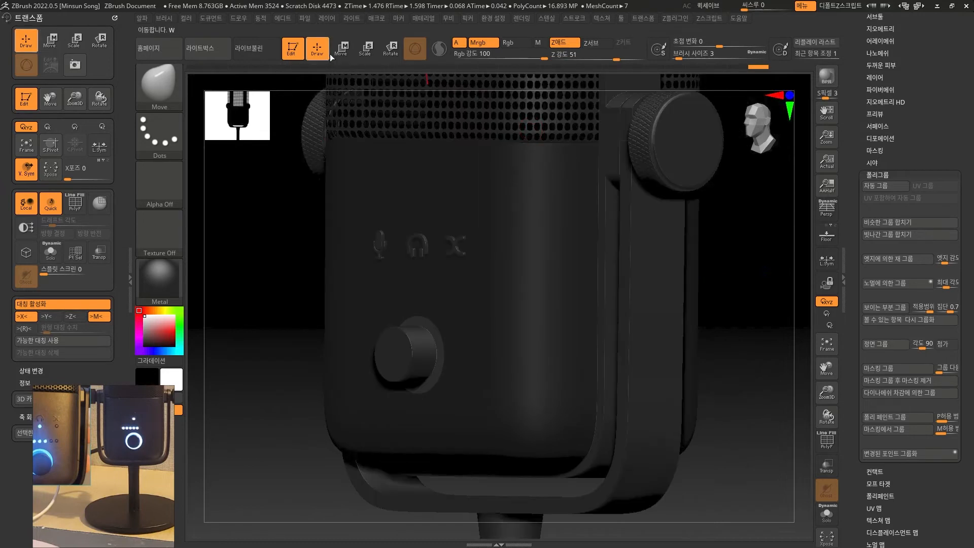
pyautogui.click(335, 53)
pyautogui.moveTo(393, 336); pyautogui.dragTo(410, 336)
pyautogui.click(317, 51)
pyautogui.moveTo(313, 355); pyautogui.dragTo(326, 368)
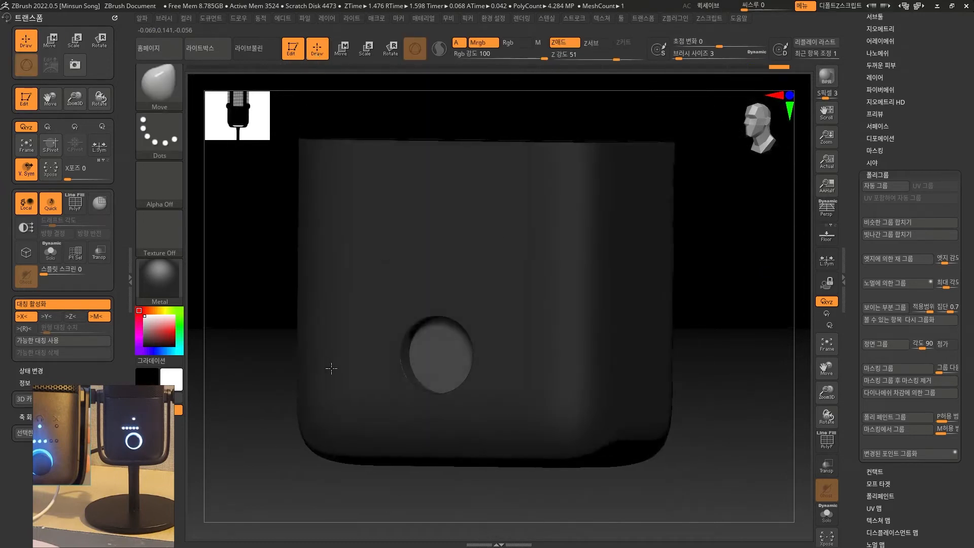
# - Make the button PM3D_Circle3D1 active and move it forward, away from the lower body
pyautogui.moveTo(737, 392)
pyautogui.keyDown('shift'); pyautogui.mouseDown()
pyautogui.moveTo(746, 392)
pyautogui.moveTo(713, 356)
pyautogui.mouseUp(); pyautogui.keyUp('shift')
pyautogui.keyDown('alt'); pyautogui.click(463, 350); pyautogui.keyUp('alt')
pyautogui.moveTo(339, 367); pyautogui.dragTo(317, 363)
pyautogui.click(342, 49)
pyautogui.moveTo(406, 358); pyautogui.dragTo(393, 356)
pyautogui.keyDown('shift'); pyautogui.moveTo(343, 431); pyautogui.dragTo(395, 437); pyautogui.keyUp('shift')
pyautogui.keyDown('shift'); pyautogui.moveTo(743, 352); pyautogui.dragTo(625, 366); pyautogui.keyUp('shift')
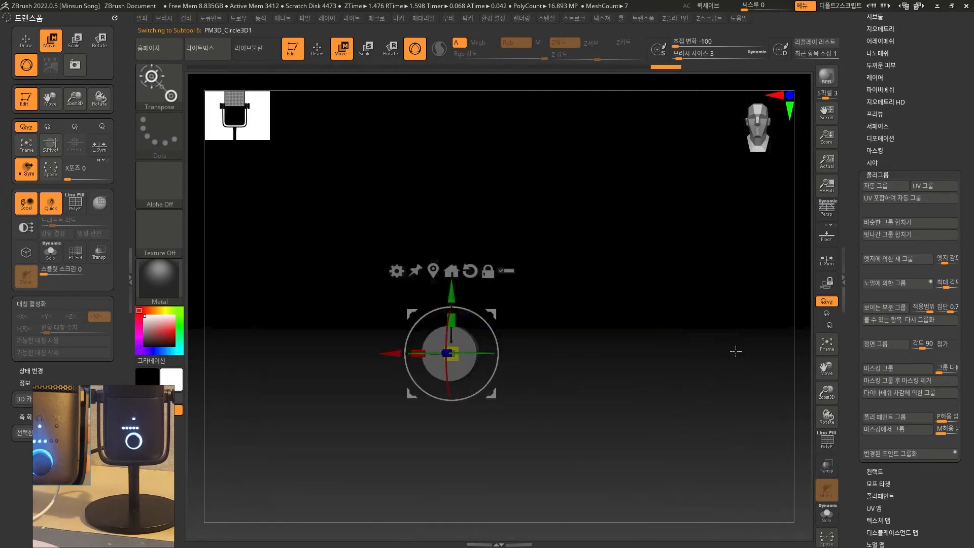
# - Make the ring PM3D_Circle3D2_2 active, nudge it inward from the side in transparent display, and turn transparency off again
pyautogui.keyDown('alt'); pyautogui.moveTo(384, 426); pyautogui.dragTo(424, 467); pyautogui.keyUp('alt')
pyautogui.keyDown('alt'); pyautogui.click(485, 314); pyautogui.keyUp('alt')
pyautogui.moveTo(450, 355)
pyautogui.mouseDown()
pyautogui.moveTo(473, 367)
pyautogui.moveTo(488, 398)
pyautogui.mouseUp()
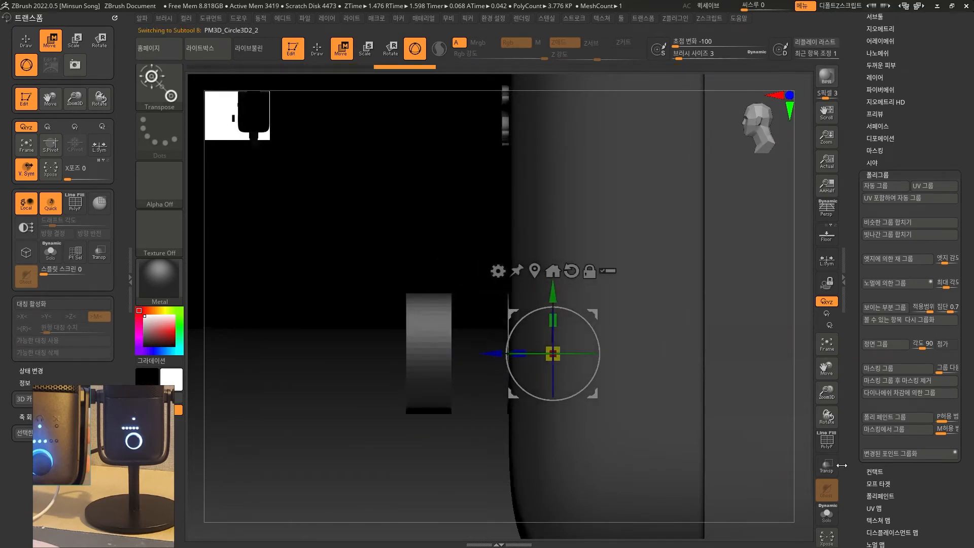
pyautogui.click(835, 471)
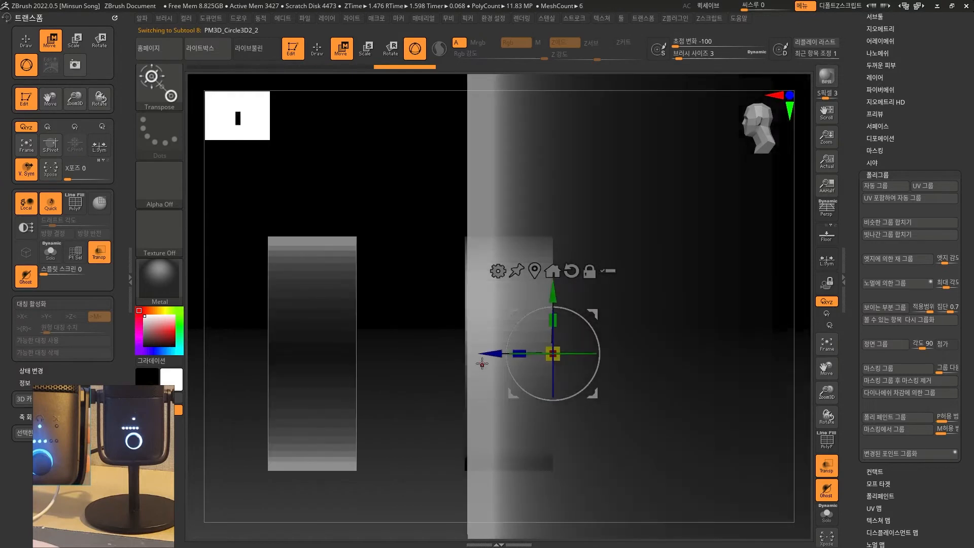
pyautogui.moveTo(488, 353); pyautogui.dragTo(490, 354)
pyautogui.moveTo(403, 485); pyautogui.dragTo(438, 488)
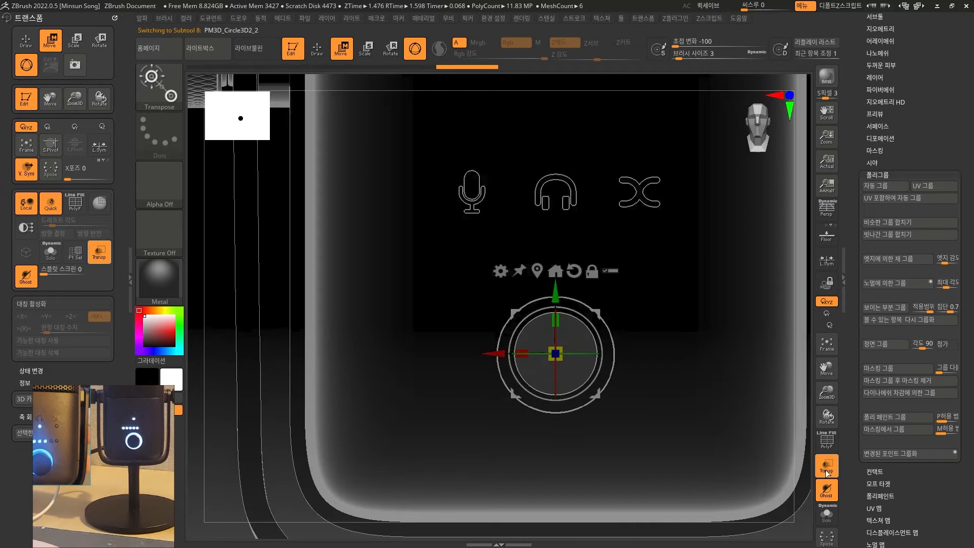
pyautogui.click(826, 465)
pyautogui.click(827, 466)
pyautogui.moveTo(316, 440); pyautogui.dragTo(276, 440)
pyautogui.keyDown('alt'); pyautogui.click(580, 361); pyautogui.keyUp('alt')
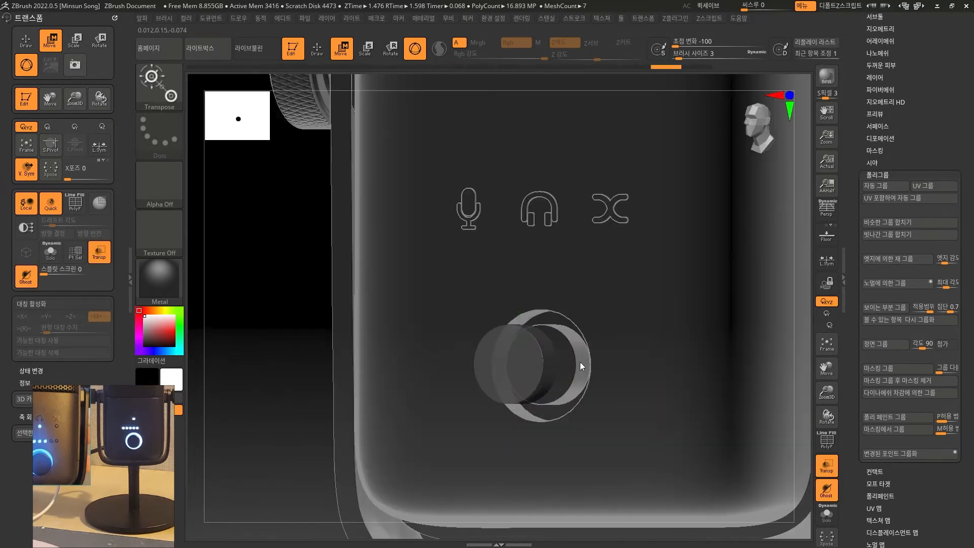
pyautogui.click(827, 470)
# - Scale the ring PM3D_Circle3D2_2 up by about 1.37 and nudge it vertically to fill the circular recess
pyautogui.keyDown('shift'); pyautogui.moveTo(309, 408); pyautogui.dragTo(293, 404); pyautogui.keyUp('shift')
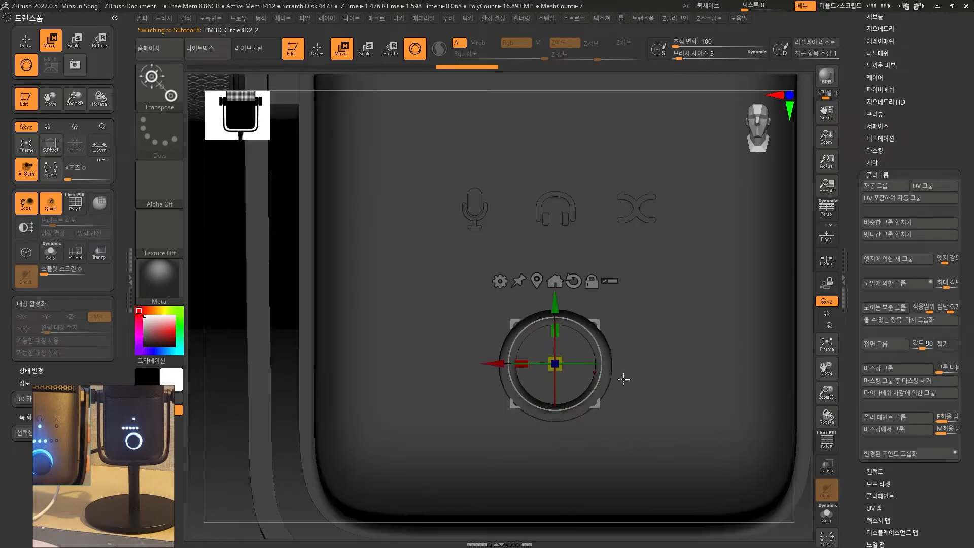
pyautogui.moveTo(565, 373); pyautogui.dragTo(570, 378)
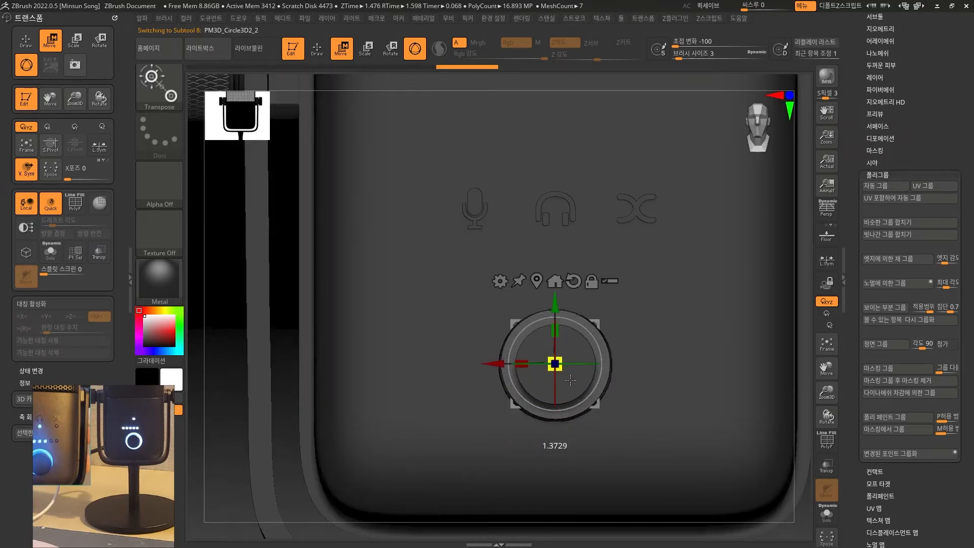
pyautogui.moveTo(571, 380); pyautogui.dragTo(568, 379)
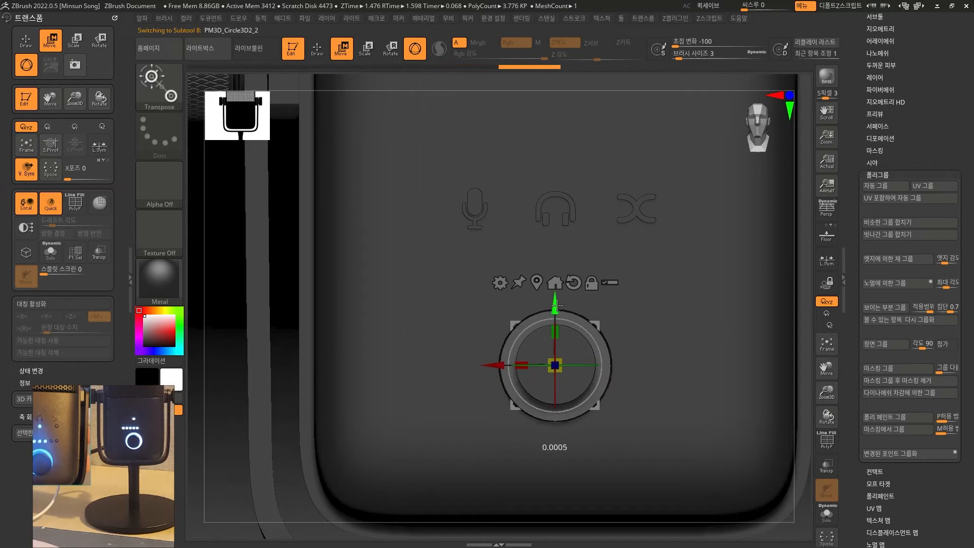
pyautogui.moveTo(559, 376); pyautogui.dragTo(560, 376)
pyautogui.moveTo(554, 306); pyautogui.dragTo(555, 304)
pyautogui.keyDown('alt'); pyautogui.moveTo(804, 409); pyautogui.dragTo(806, 457); pyautogui.keyUp('alt')
pyautogui.moveTo(560, 369); pyautogui.dragTo(561, 371)
pyautogui.moveTo(555, 306); pyautogui.dragTo(555, 309)
pyautogui.moveTo(561, 373); pyautogui.dragTo(561, 376)
# - Move the front button back toward the lower body along its depth axis
pyautogui.keyDown('alt'); pyautogui.moveTo(800, 522); pyautogui.dragTo(443, 477); pyautogui.keyUp('alt')
pyautogui.moveTo(495, 367); pyautogui.dragTo(521, 367)
pyautogui.keyDown('shift'); pyautogui.moveTo(477, 403); pyautogui.dragTo(665, 455); pyautogui.keyUp('shift')
pyautogui.keyDown('alt'); pyautogui.moveTo(666, 454); pyautogui.dragTo(669, 404); pyautogui.keyUp('alt')
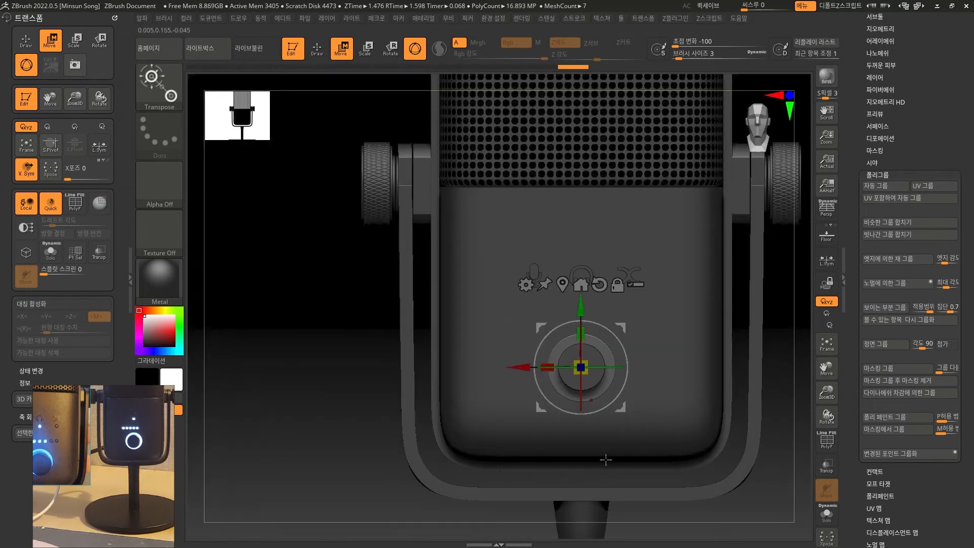
# - Mask the rear half of the button from the side view in Draw mode and blur the mask edge
pyautogui.keyDown('alt'); pyautogui.moveTo(790, 453); pyautogui.dragTo(794, 490); pyautogui.keyUp('alt')
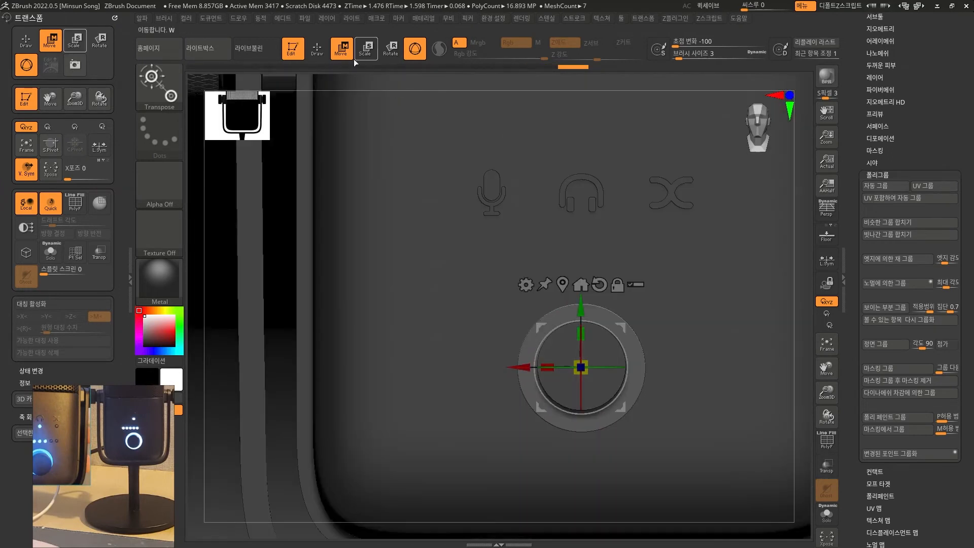
pyautogui.click(318, 49)
pyautogui.keyDown('shift'); pyautogui.moveTo(801, 304); pyautogui.dragTo(413, 288); pyautogui.keyUp('shift')
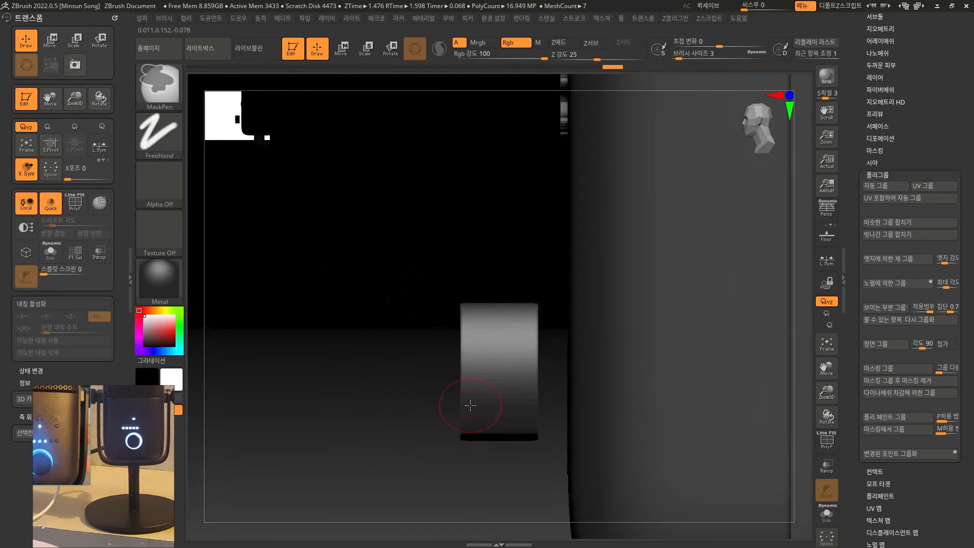
pyautogui.moveTo(444, 335); pyautogui.dragTo(487, 486)
pyautogui.keyDown('ctrl'); pyautogui.click(486, 486); pyautogui.keyUp('ctrl')
pyautogui.keyDown('ctrl'); pyautogui.click(494, 391); pyautogui.keyUp('ctrl')
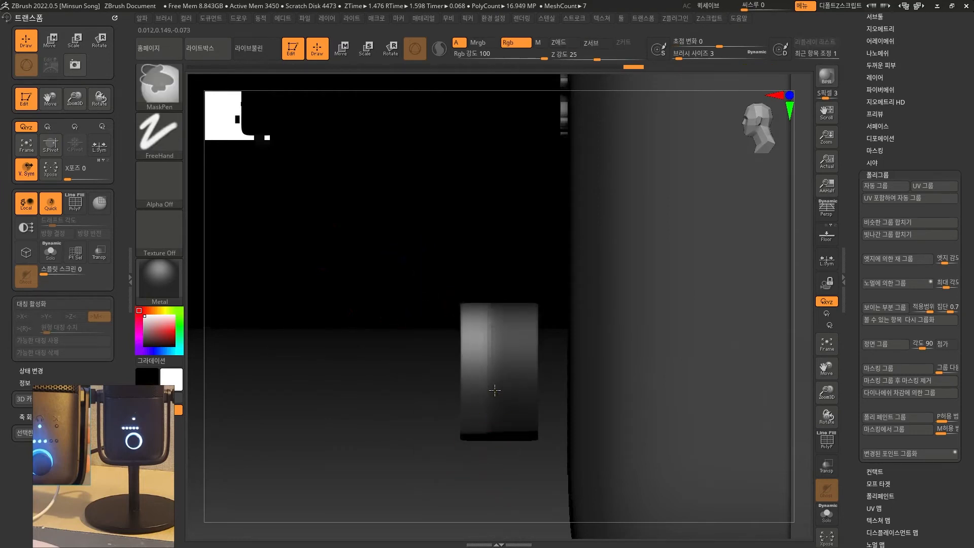
pyautogui.keyDown('ctrl'); pyautogui.click(495, 390); pyautogui.keyUp('ctrl')
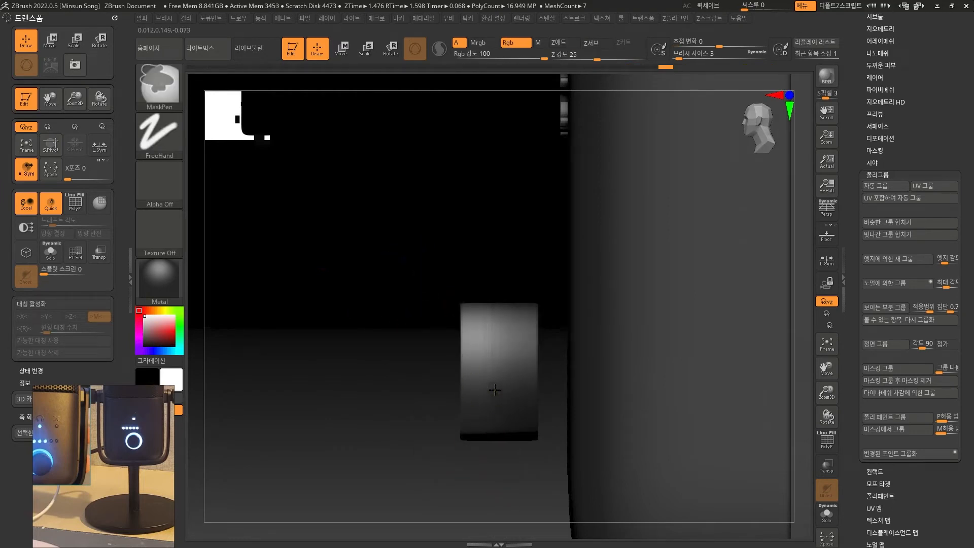
# - Try scaling the unmasked front end of the button, and undo the scaling
pyautogui.moveTo(378, 444); pyautogui.dragTo(521, 458)
pyautogui.press('e')
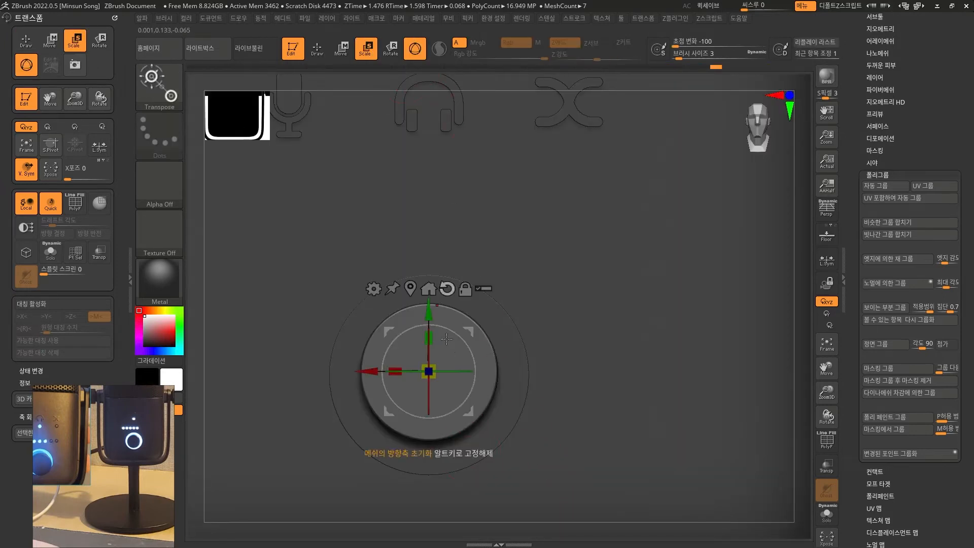
pyautogui.moveTo(437, 360); pyautogui.dragTo(436, 362)
pyautogui.hotkey('ctrl', 'z')
# - Examine the button from the side, return to Move mode, and view the whole microphone from the front
pyautogui.keyDown('shift'); pyautogui.moveTo(740, 457); pyautogui.dragTo(696, 454); pyautogui.keyUp('shift')
pyautogui.click(320, 57)
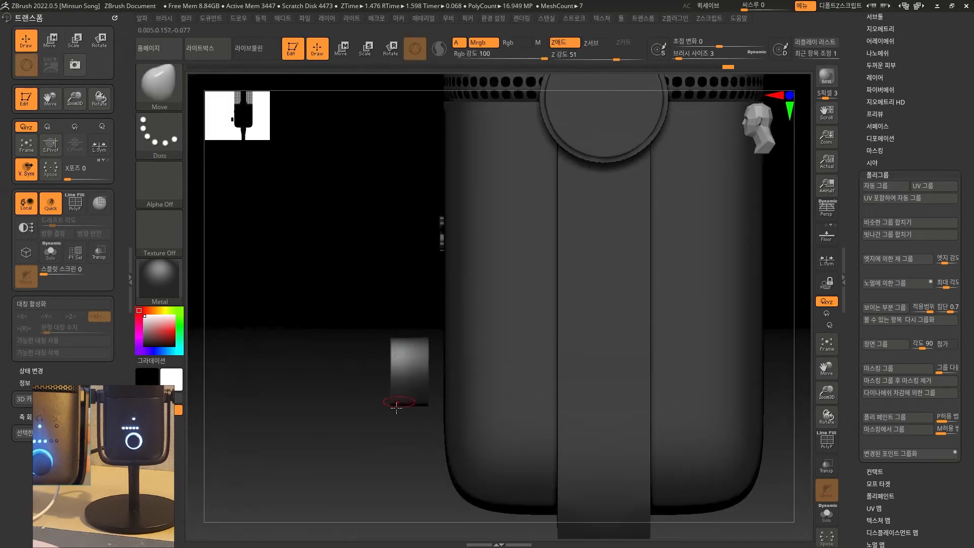
pyautogui.moveTo(368, 462); pyautogui.dragTo(398, 456)
pyautogui.moveTo(325, 402); pyautogui.dragTo(370, 386)
pyautogui.click(344, 54)
pyautogui.keyDown('shift'); pyautogui.moveTo(345, 440); pyautogui.dragTo(301, 477); pyautogui.keyUp('shift')
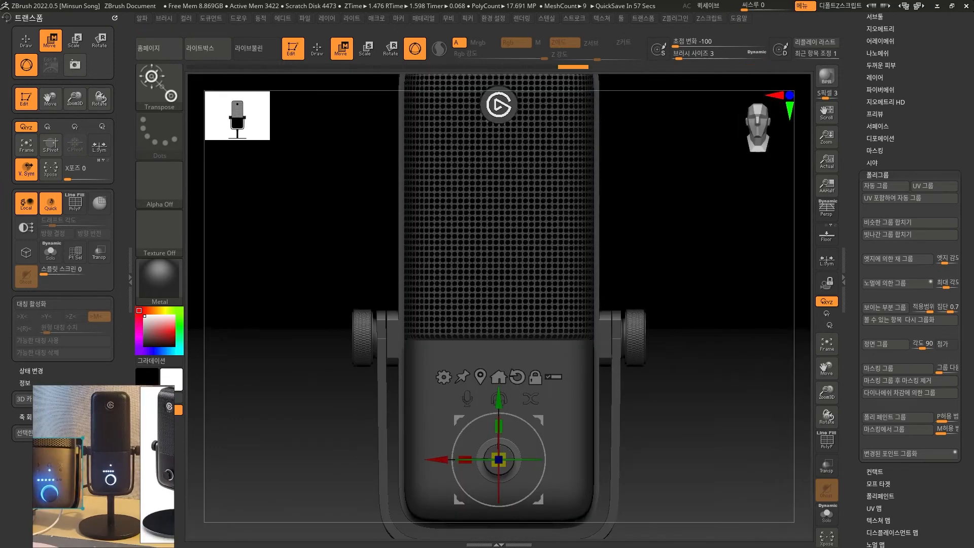
# - Browse the material library and choose the RGB Levels material for the ring around the front button
pyautogui.click(174, 282)
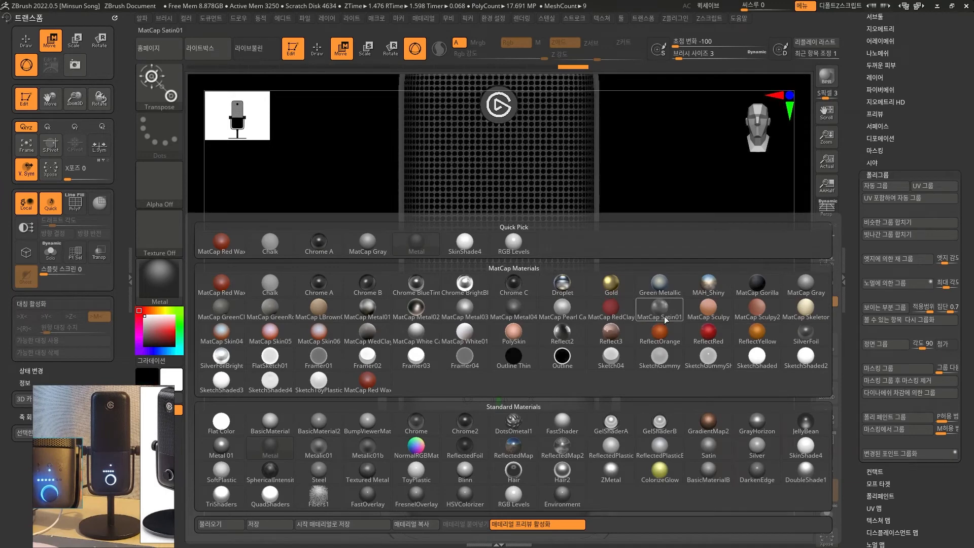
pyautogui.moveTo(673, 292)
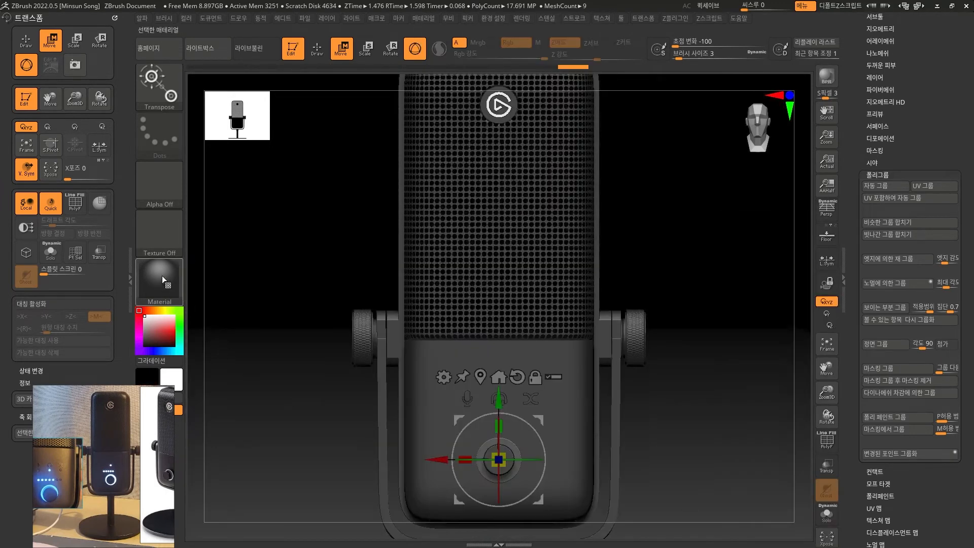
pyautogui.click(159, 280)
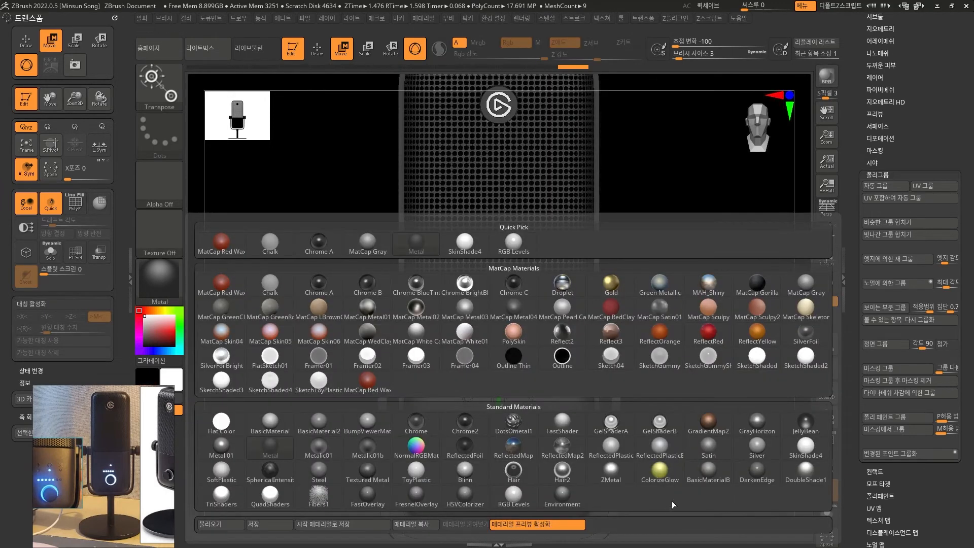
pyautogui.moveTo(826, 449)
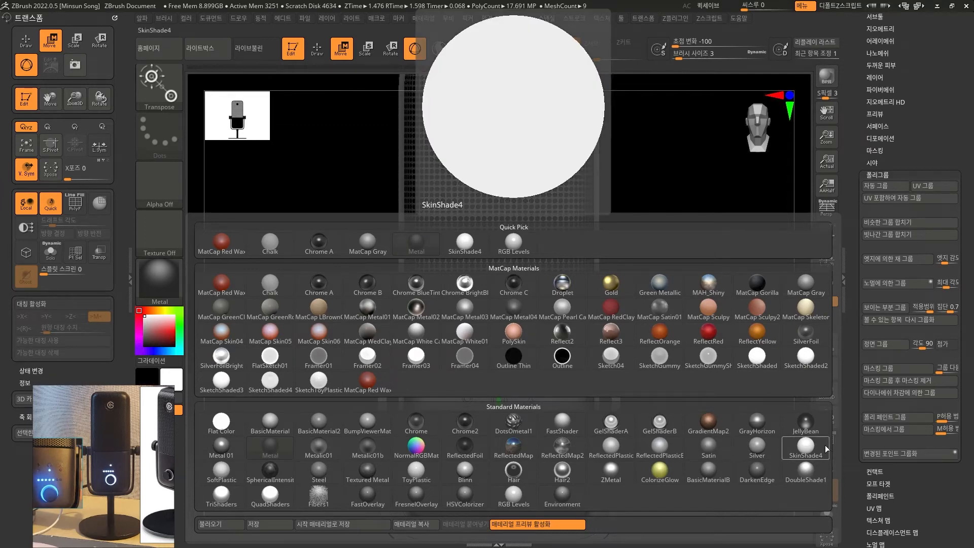
pyautogui.moveTo(698, 351)
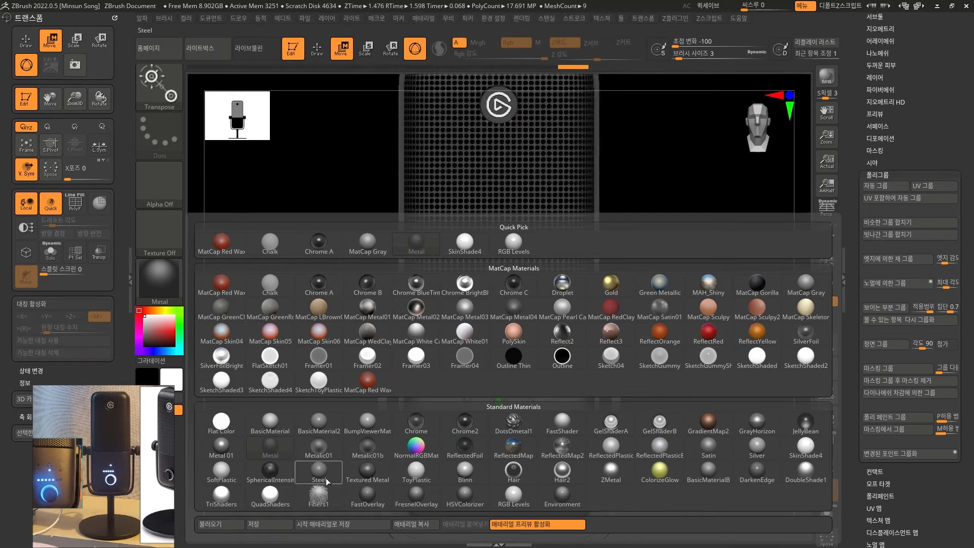
pyautogui.moveTo(368, 496)
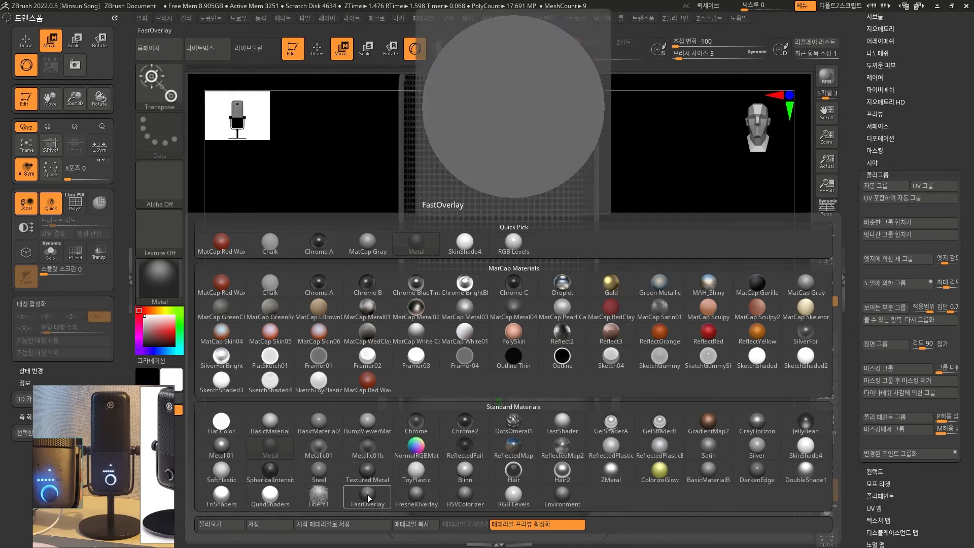
pyautogui.click(516, 493)
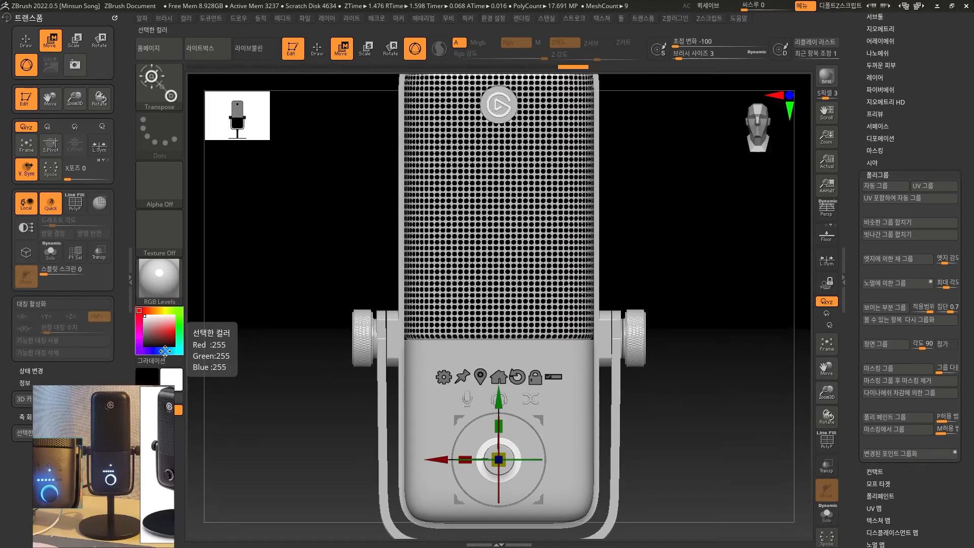
# - Pick a pale blue colour (red 197, green 223, blue 248) and fill the ring object with colour and material in Draw mode
pyautogui.click(165, 351)
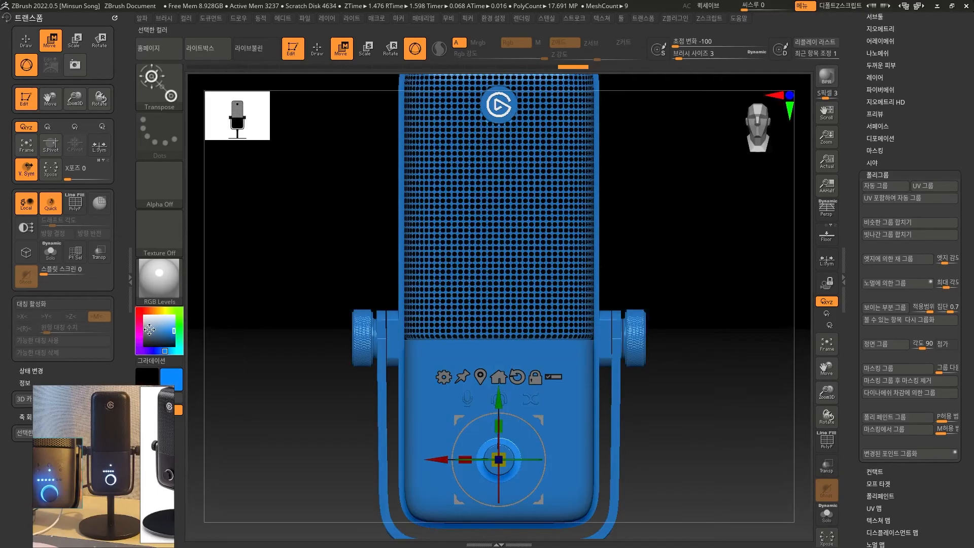
pyautogui.moveTo(141, 314); pyautogui.dragTo(168, 318)
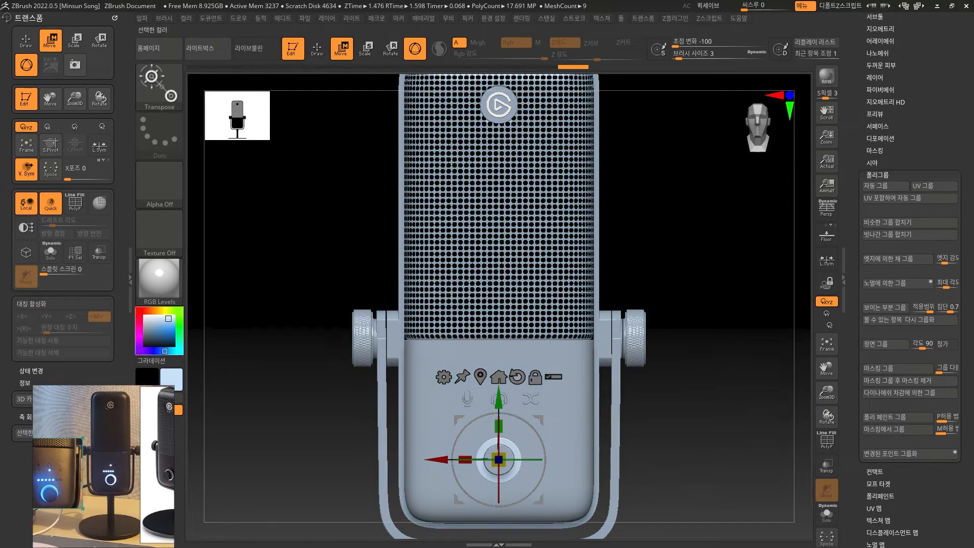
pyautogui.press('q')
pyautogui.click(186, 19)
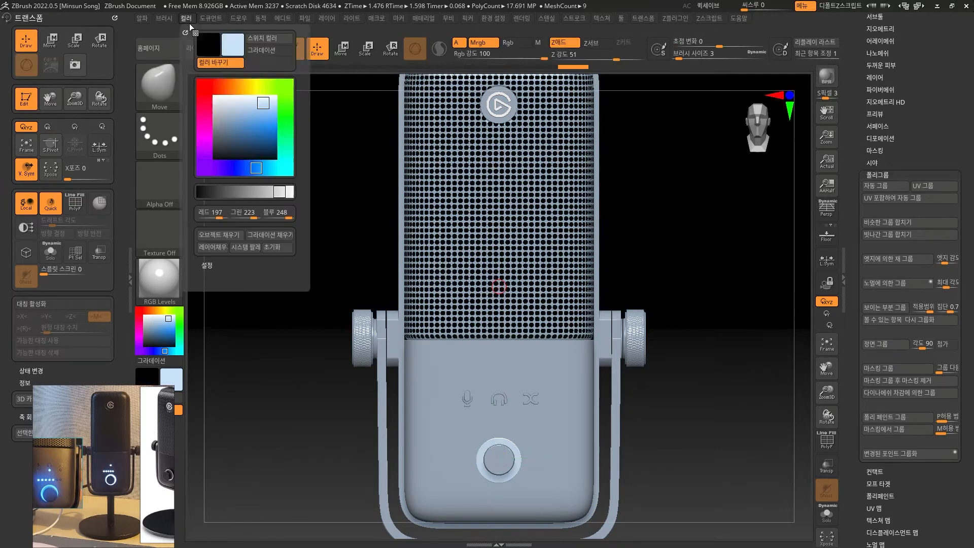
pyautogui.click(218, 235)
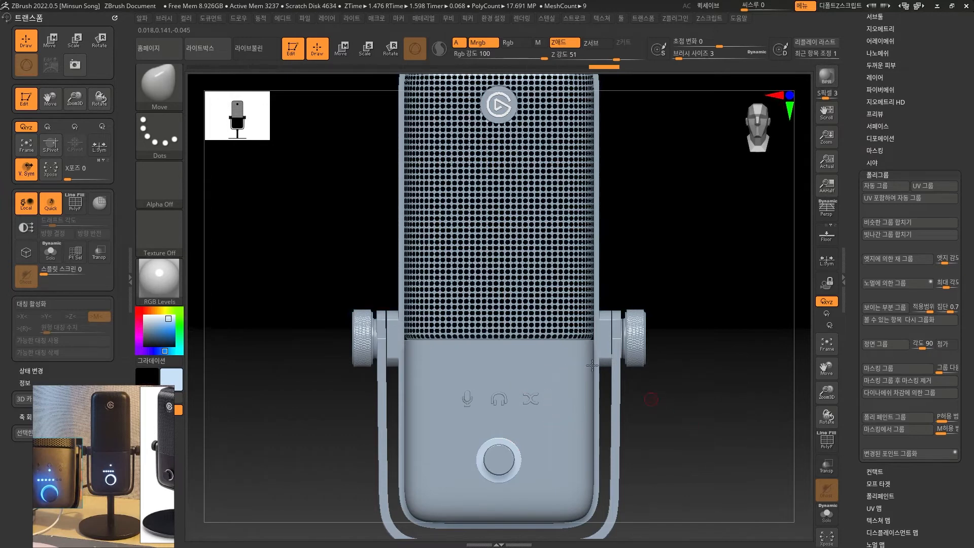
# - Switch the active material back to Metal and check the pale blue ring on the whole microphone from the front
pyautogui.click(180, 273)
pyautogui.click(262, 449)
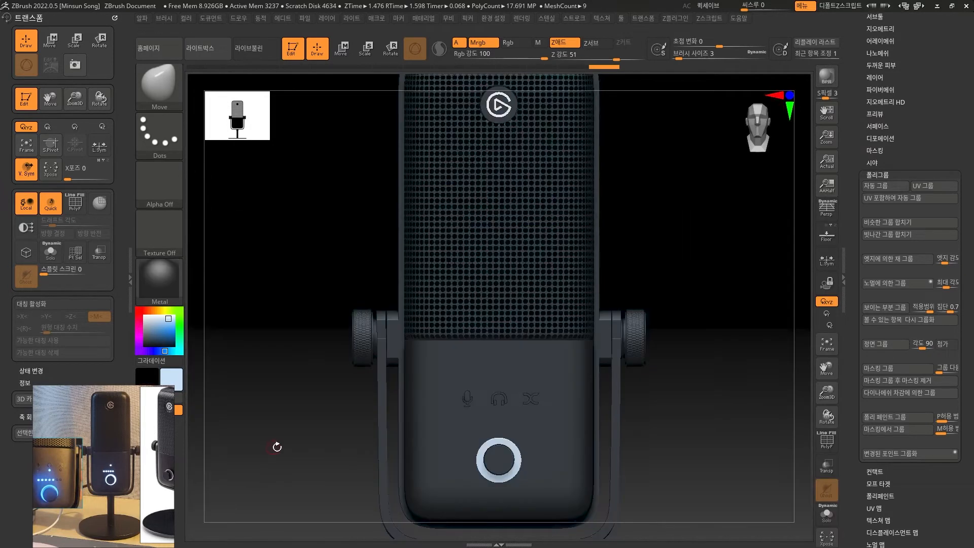
pyautogui.keyDown('alt'); pyautogui.moveTo(688, 428); pyautogui.dragTo(673, 388); pyautogui.keyUp('alt')
pyautogui.moveTo(698, 331)
pyautogui.mouseDown()
pyautogui.moveTo(727, 424)
pyautogui.moveTo(685, 432)
pyautogui.mouseUp()
pyautogui.keyDown('shift'); pyautogui.moveTo(607, 440); pyautogui.dragTo(603, 440); pyautogui.keyUp('shift')
pyautogui.keyDown('alt'); pyautogui.moveTo(604, 440); pyautogui.dragTo(601, 477); pyautogui.keyUp('alt')
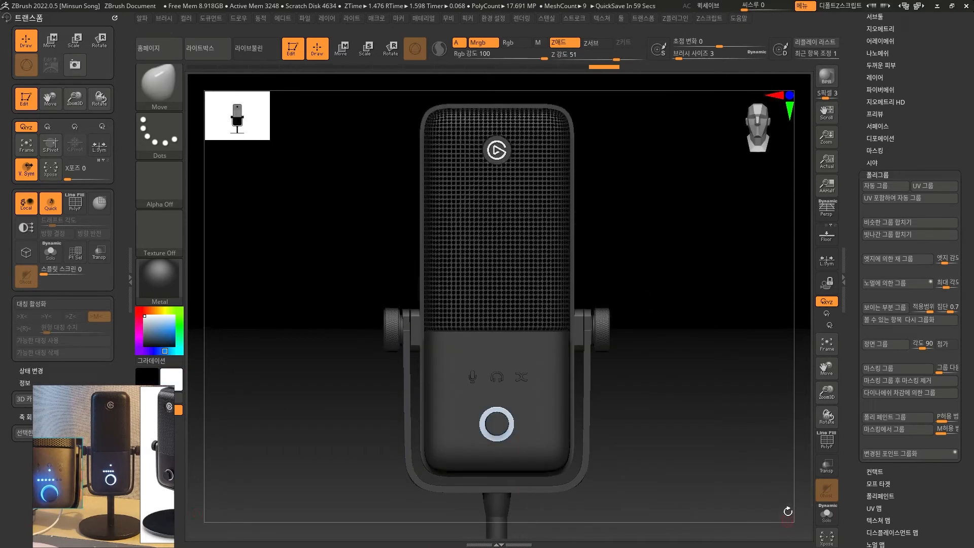
pyautogui.keyDown('alt'); pyautogui.moveTo(623, 423); pyautogui.dragTo(700, 438); pyautogui.keyUp('alt')
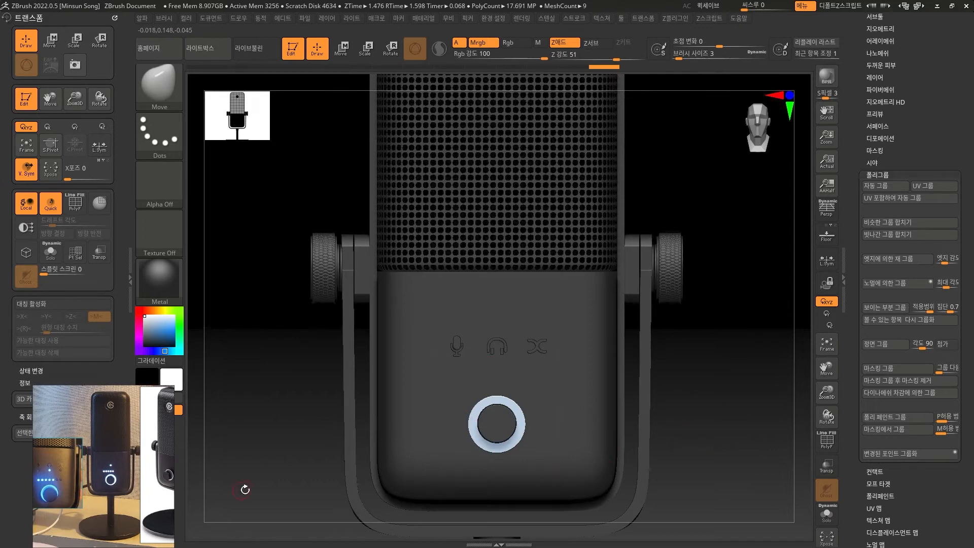
# - Duplicate the front button, place the copy above the ring, and shrink it into a small indicator dot
pyautogui.scroll(2, 868, 68)
pyautogui.click(871, 67)
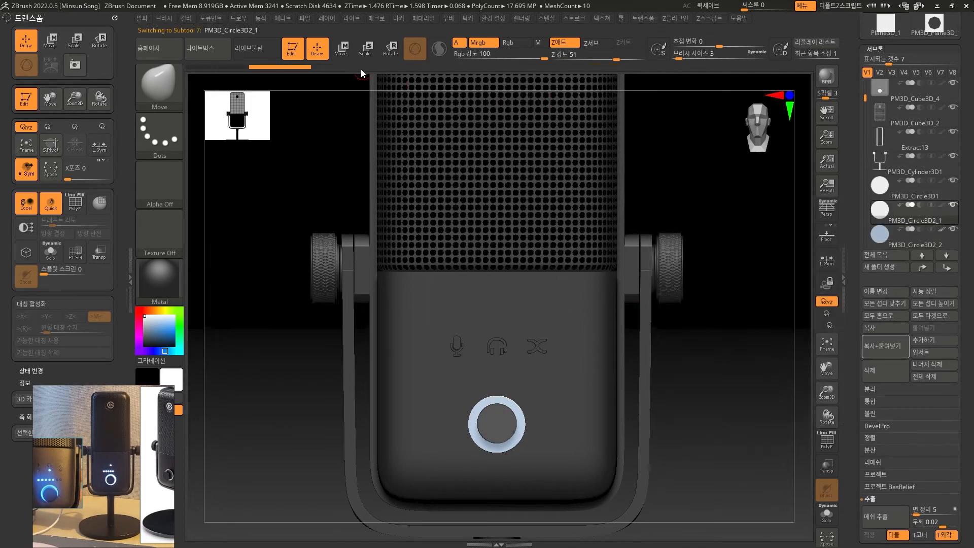
pyautogui.press('w')
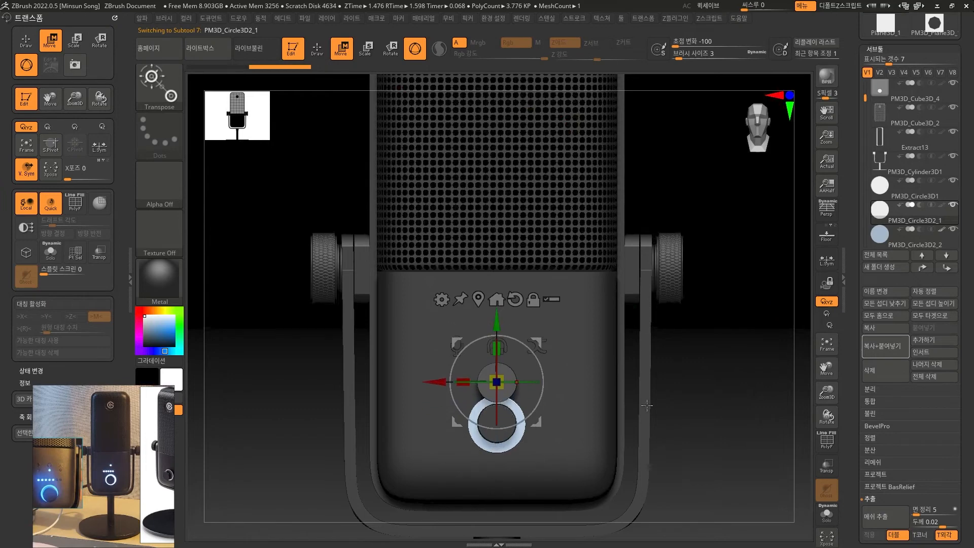
pyautogui.keyDown('ctrl'); pyautogui.moveTo(577, 362); pyautogui.dragTo(737, 443, button='right'); pyautogui.keyUp('ctrl')
pyautogui.moveTo(497, 382); pyautogui.dragTo(472, 389)
pyautogui.moveTo(761, 385); pyautogui.dragTo(719, 385, button='right')
pyautogui.keyDown('ctrl'); pyautogui.moveTo(357, 419); pyautogui.dragTo(482, 473, button='right'); pyautogui.keyUp('ctrl')
pyautogui.moveTo(496, 382); pyautogui.dragTo(493, 382)
pyautogui.moveTo(429, 448); pyautogui.dragTo(451, 449, button='right')
# - Move the small dot up to just below the headphone icon and slightly reduce the icon row and the dot
pyautogui.moveTo(495, 326); pyautogui.dragTo(494, 306)
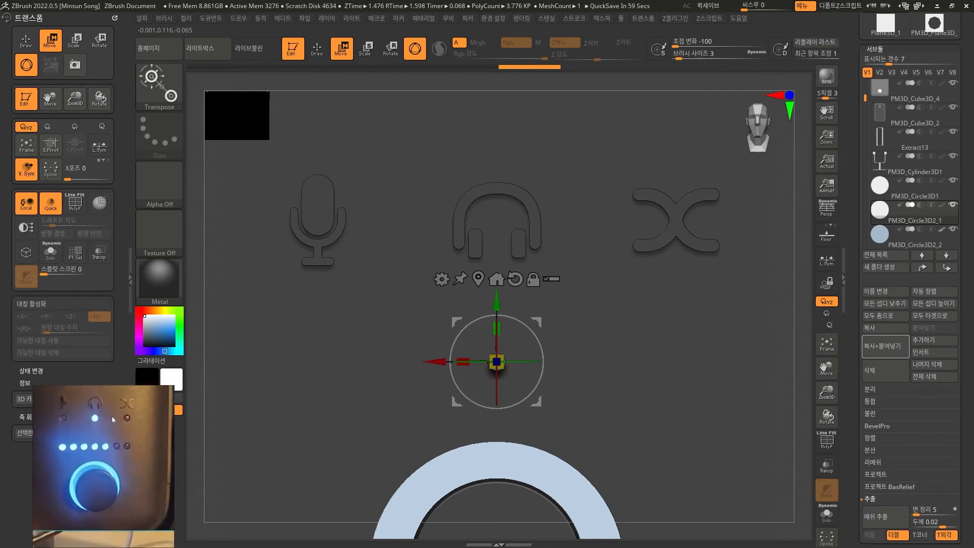
pyautogui.moveTo(497, 305); pyautogui.dragTo(499, 239)
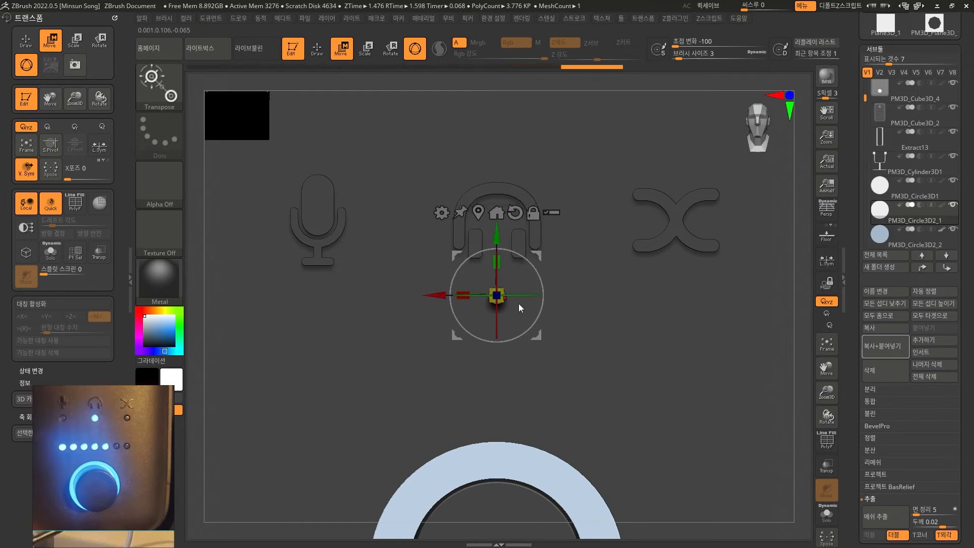
pyautogui.moveTo(507, 306); pyautogui.dragTo(503, 305)
pyautogui.keyDown('alt'); pyautogui.click(483, 186); pyautogui.keyUp('alt')
pyautogui.moveTo(497, 210); pyautogui.dragTo(500, 214)
pyautogui.keyDown('alt'); pyautogui.click(500, 305); pyautogui.keyUp('alt')
pyautogui.moveTo(497, 295); pyautogui.dragTo(501, 300)
pyautogui.keyDown('alt'); pyautogui.click(483, 185); pyautogui.keyUp('alt')
pyautogui.keyDown('alt'); pyautogui.click(499, 300); pyautogui.keyUp('alt')
pyautogui.keyDown('alt'); pyautogui.moveTo(801, 343); pyautogui.dragTo(792, 329); pyautogui.keyUp('alt')
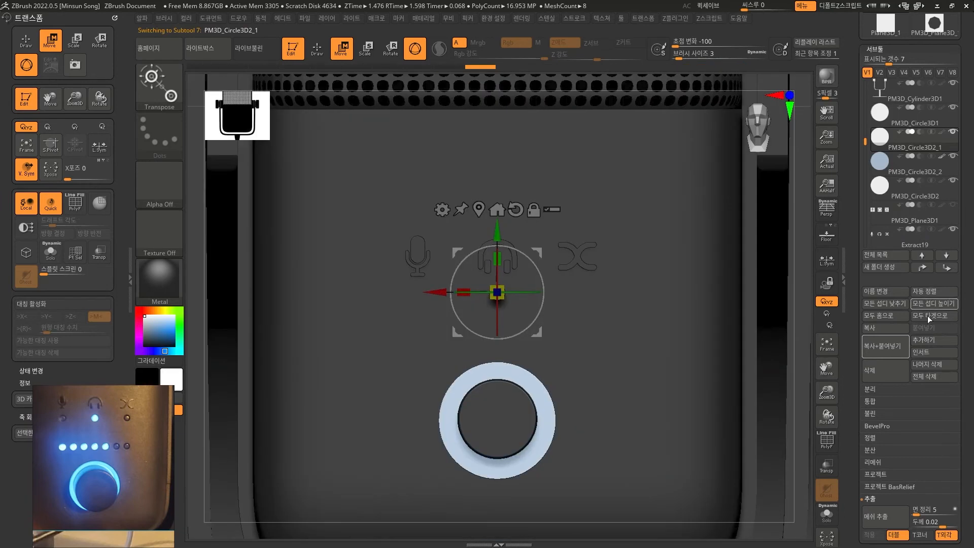
# - Duplicate the dot and place it below the crossed-lines icon, and mirror another copy to below the microphone icon
pyautogui.click(890, 348)
pyautogui.moveTo(426, 291); pyautogui.dragTo(505, 292)
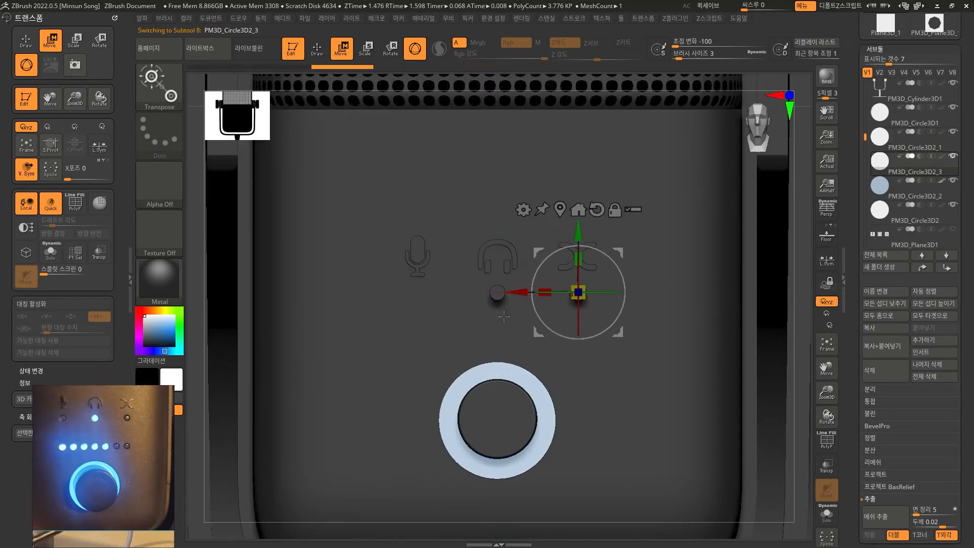
pyautogui.click(886, 350)
pyautogui.moveTo(971, 374); pyautogui.dragTo(973, 324)
pyautogui.click(908, 440)
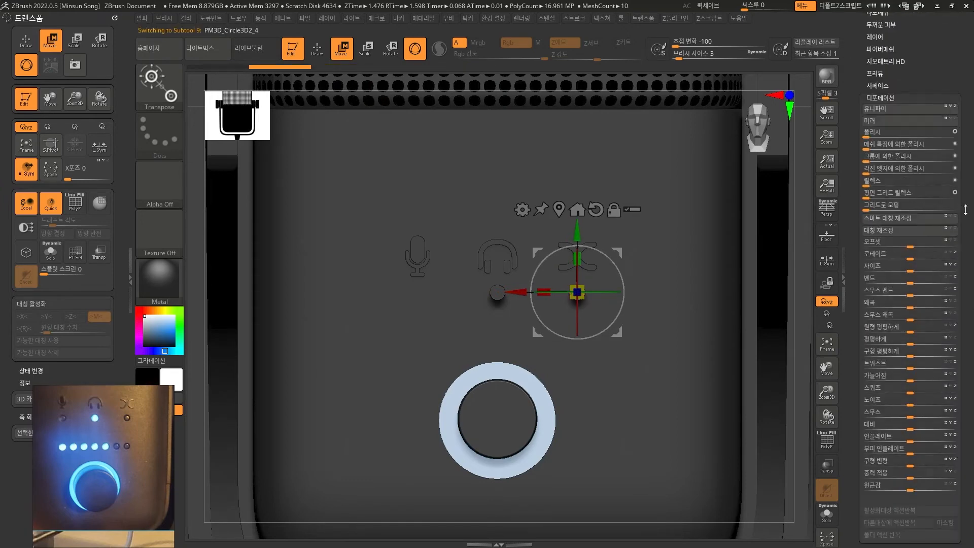
pyautogui.click(885, 121)
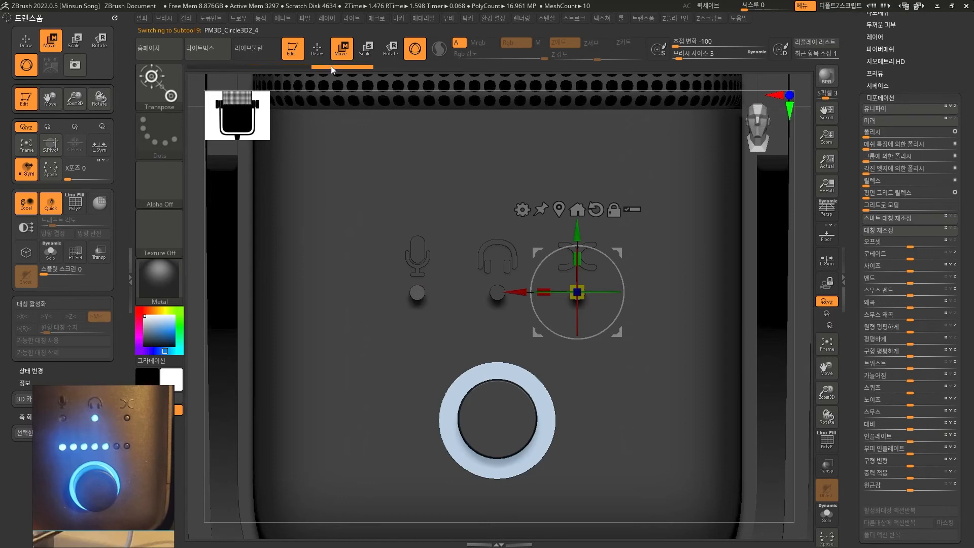
# - Merge the three indicator dots into one subtool by merging down twice from the first dot
pyautogui.press('q')
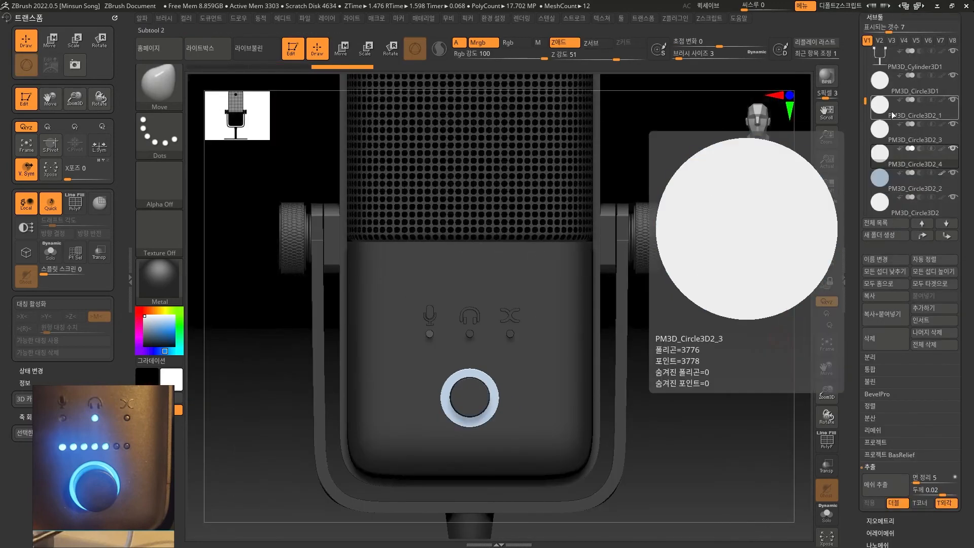
pyautogui.click(882, 111)
pyautogui.click(881, 135)
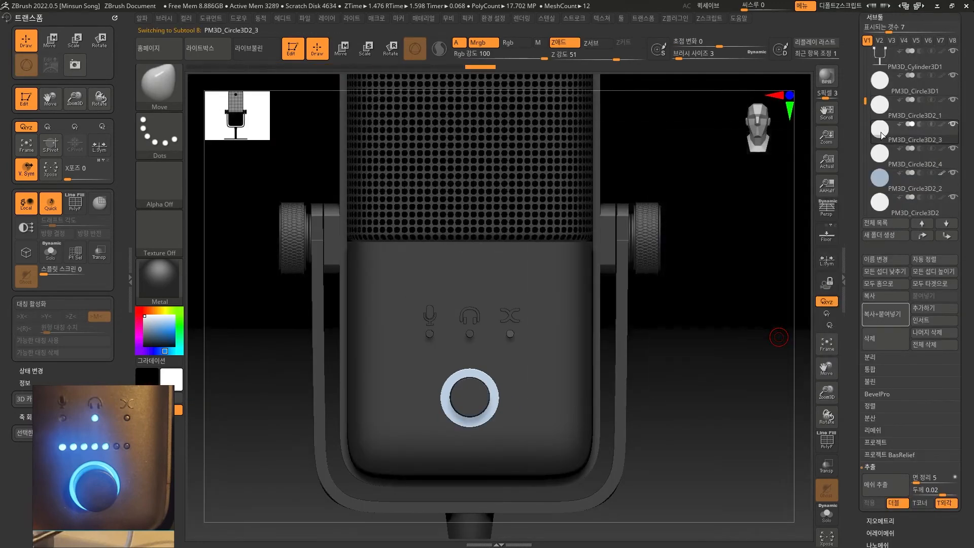
pyautogui.click(881, 108)
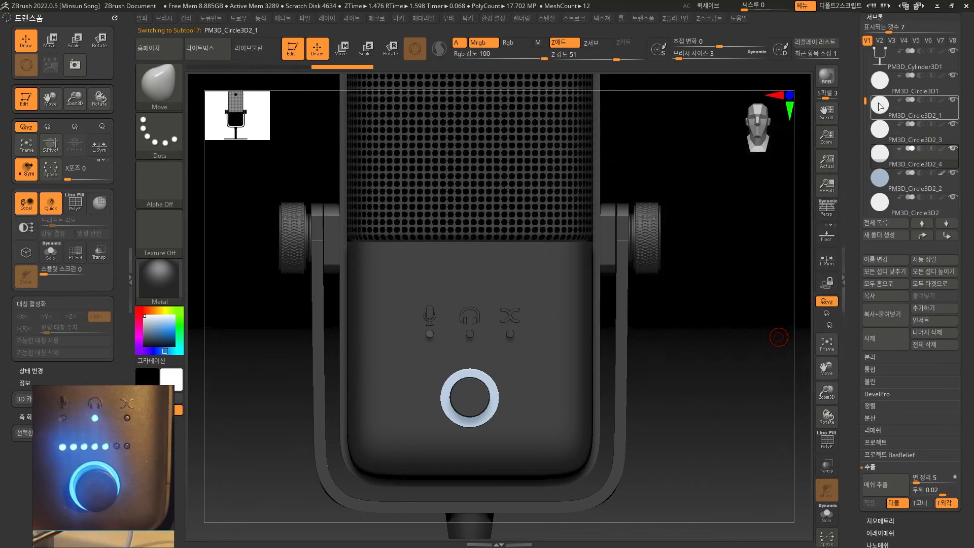
pyautogui.click(870, 369)
pyautogui.click(868, 381)
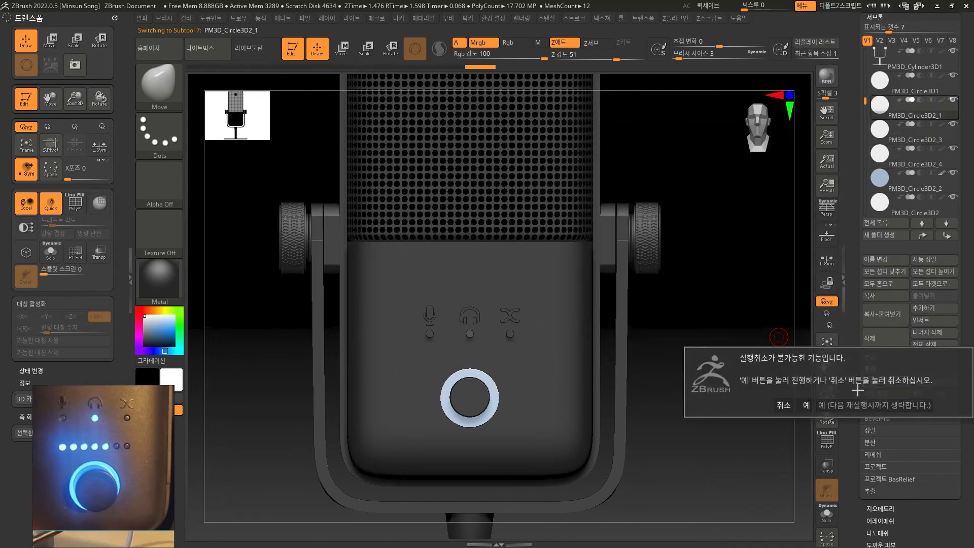
pyautogui.click(805, 405)
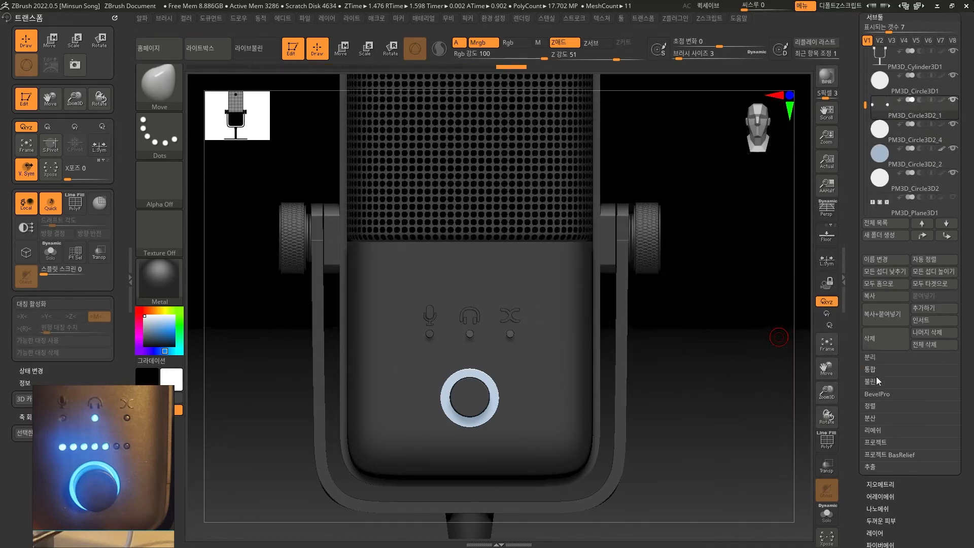
pyautogui.click(874, 382)
pyautogui.click(805, 405)
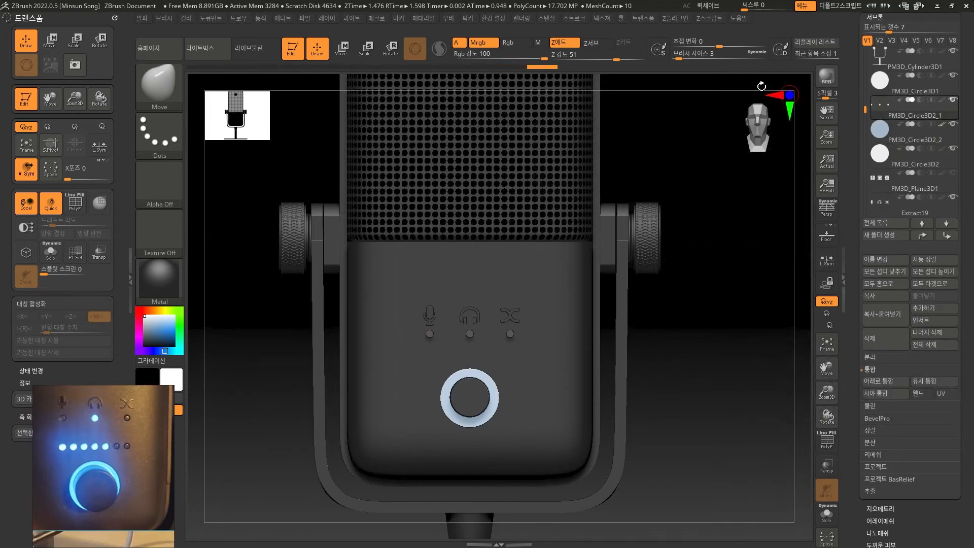
# - Move the merged dots back in depth so that they sit nearly flush with the lower body
pyautogui.click(344, 51)
pyautogui.moveTo(728, 323); pyautogui.dragTo(578, 345)
pyautogui.keyDown('alt'); pyautogui.moveTo(401, 398); pyautogui.dragTo(440, 434); pyautogui.keyUp('alt')
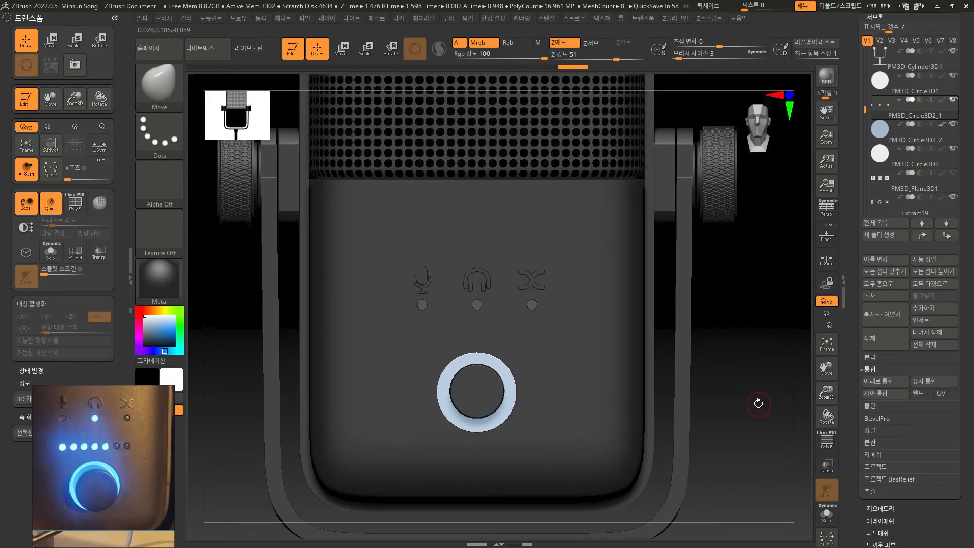
# - Adjust the height of the icon row and duplicate the three-dot row, placing the copy between the original row and the ring
pyautogui.press('w')
pyautogui.moveTo(478, 243); pyautogui.dragTo(481, 277)
pyautogui.keyDown('alt'); pyautogui.click(477, 279); pyautogui.keyUp('alt')
pyautogui.keyDown('alt'); pyautogui.click(477, 303); pyautogui.keyUp('alt')
pyautogui.hotkey('ctrl', 'shift', 'd')
pyautogui.press('Down')
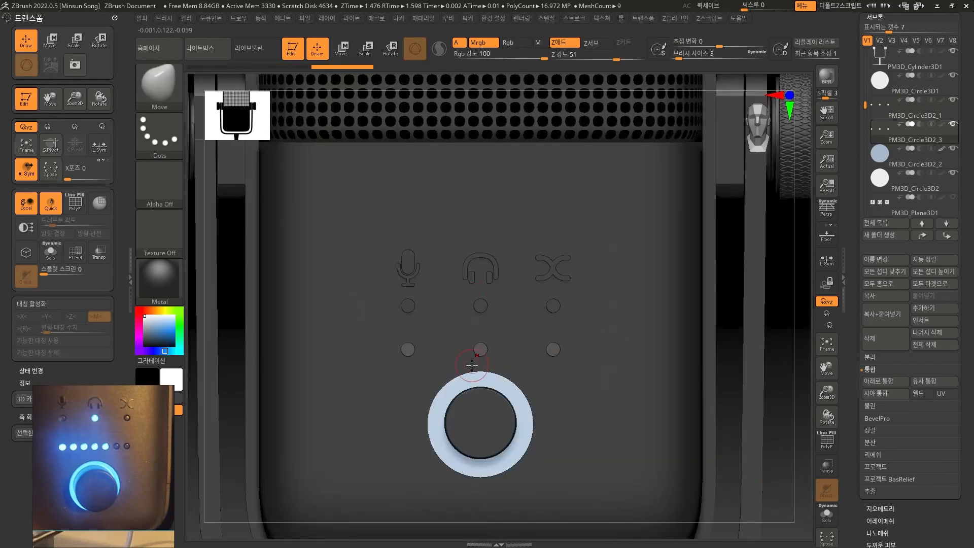
# - Scale the icon row and the upper dot row down to about 0.9 each
pyautogui.keyDown('alt'); pyautogui.click(481, 303); pyautogui.keyUp('alt')
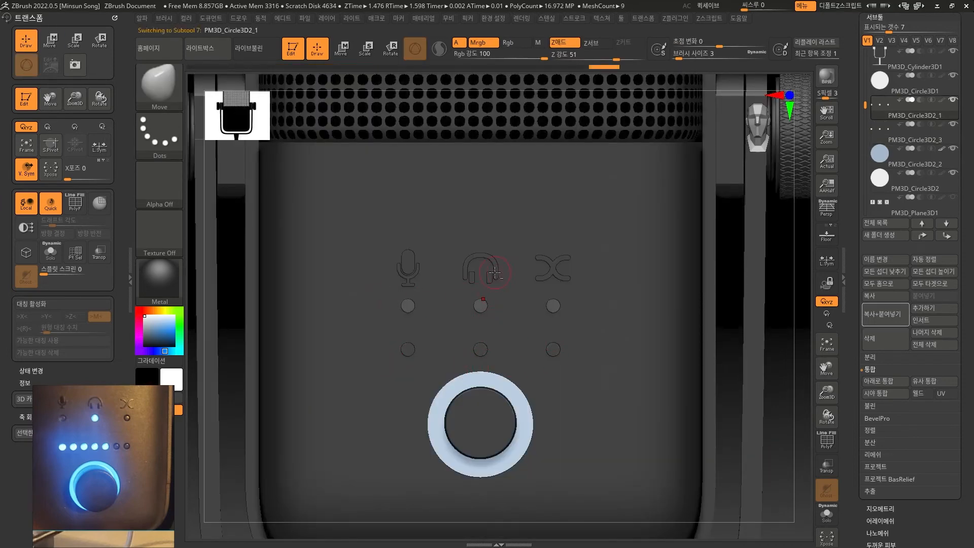
pyautogui.keyDown('alt'); pyautogui.click(495, 273); pyautogui.keyUp('alt')
pyautogui.press('w')
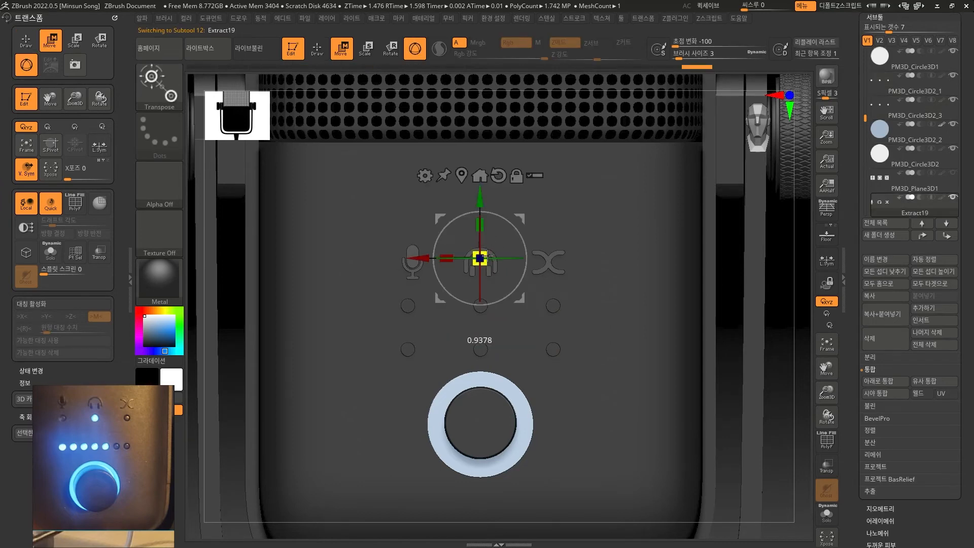
pyautogui.keyDown('alt'); pyautogui.click(483, 303); pyautogui.keyUp('alt')
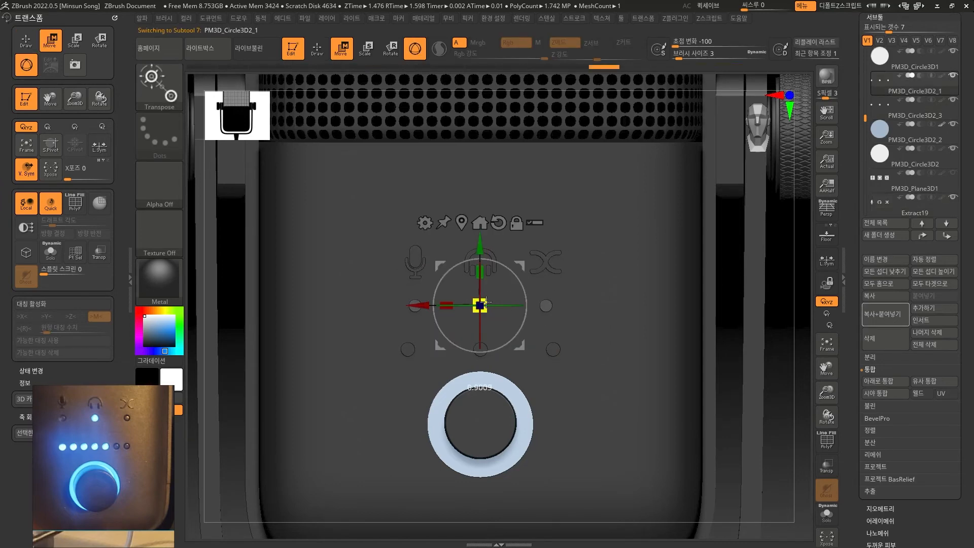
# - Replace the lower dot row with a copy of the rescaled upper row placed about 0.02 below it, and duplicate that copy
pyautogui.keyDown('alt'); pyautogui.click(482, 348); pyautogui.keyUp('alt')
pyautogui.click(885, 342)
pyautogui.keyDown('alt'); pyautogui.click(482, 305); pyautogui.keyUp('alt')
pyautogui.press('w')
pyautogui.moveTo(479, 240); pyautogui.dragTo(489, 290)
pyautogui.hotkey('ctrl', 'shift', 'd')
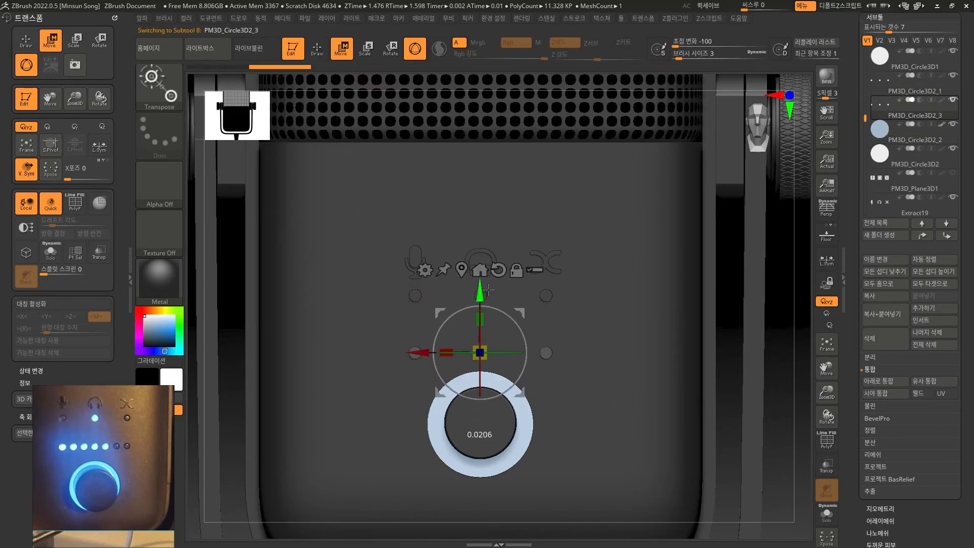
pyautogui.hotkey('ctrl', 'shift', 'd')
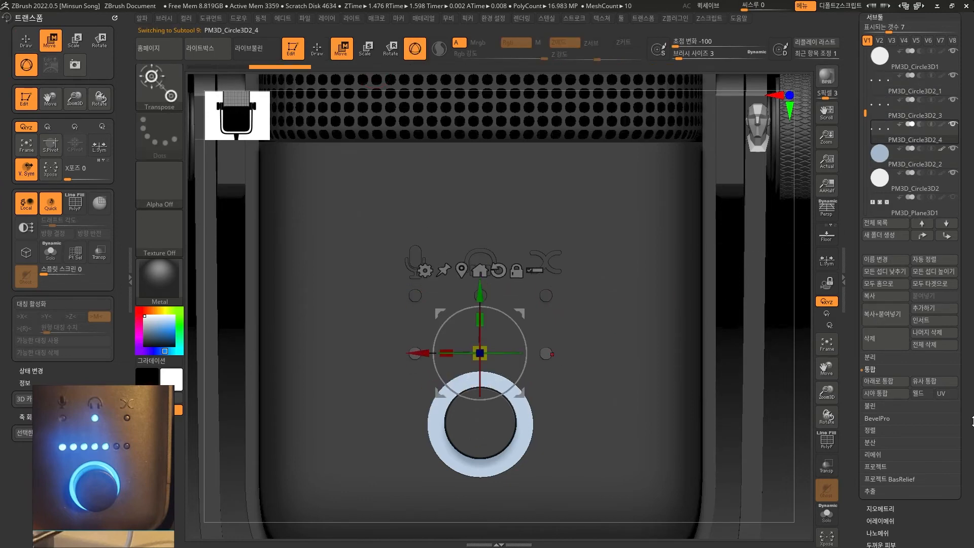
# - Isolate the duplicated lower dot row and delete its middle dot, keeping only the two outer dots
pyautogui.moveTo(973, 421); pyautogui.dragTo(973, 373)
pyautogui.click(827, 515)
pyautogui.press('q')
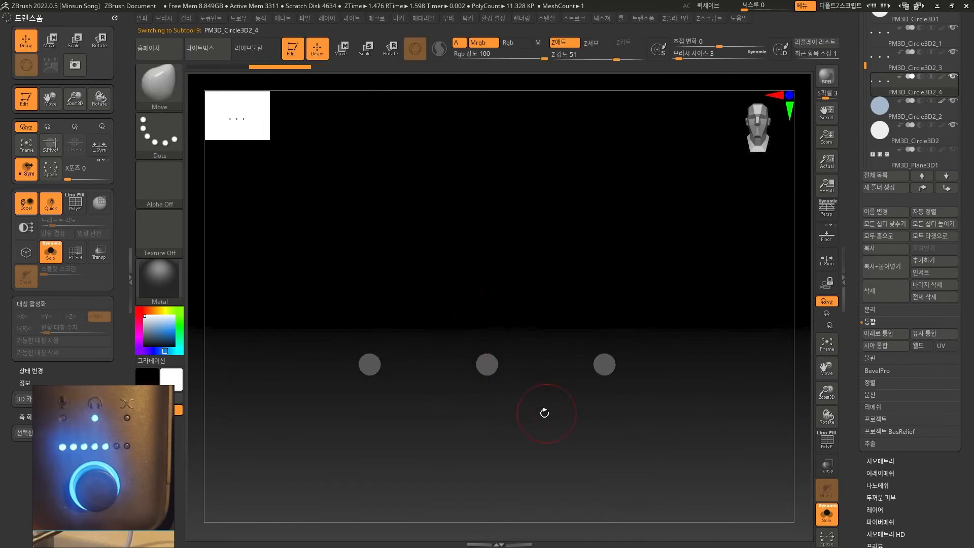
pyautogui.keyDown('ctrl'); pyautogui.keyDown('shift'); pyautogui.moveTo(466, 337); pyautogui.dragTo(532, 409); pyautogui.keyUp('shift'); pyautogui.keyUp('ctrl')
pyautogui.click(880, 460)
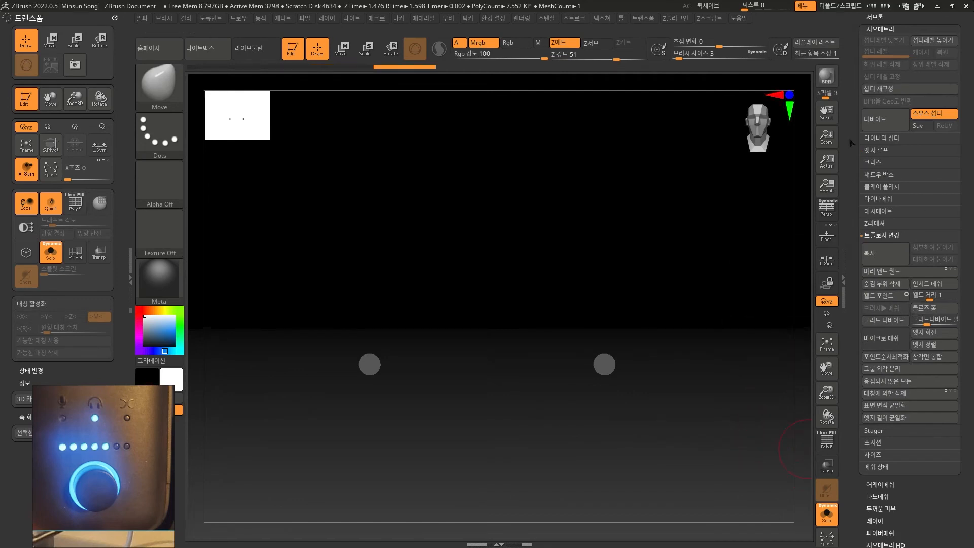
pyautogui.click(870, 16)
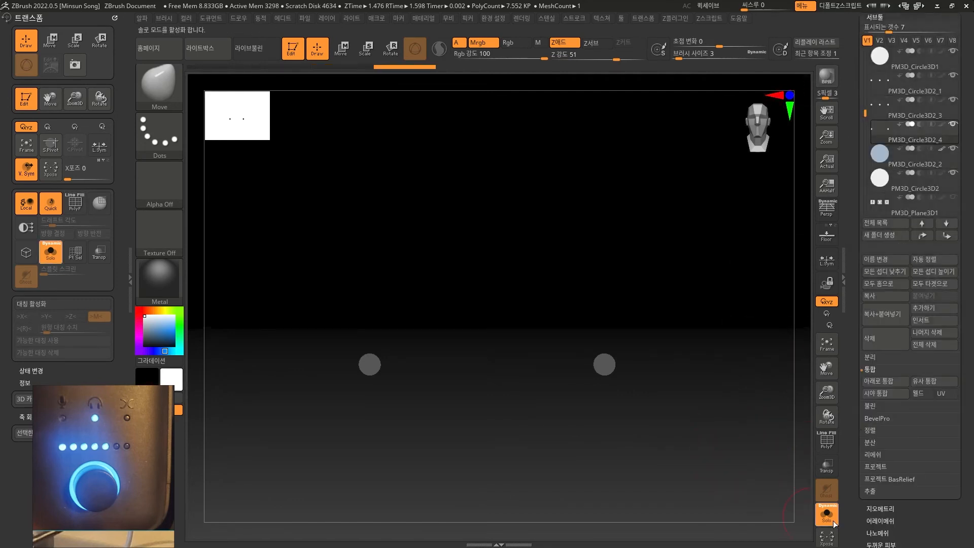
pyautogui.click(833, 521)
# - Duplicate the two-dot pair and, with X symmetry on, move the copied dots inward to sit beside the outer dots
pyautogui.click(882, 313)
pyautogui.press('x')
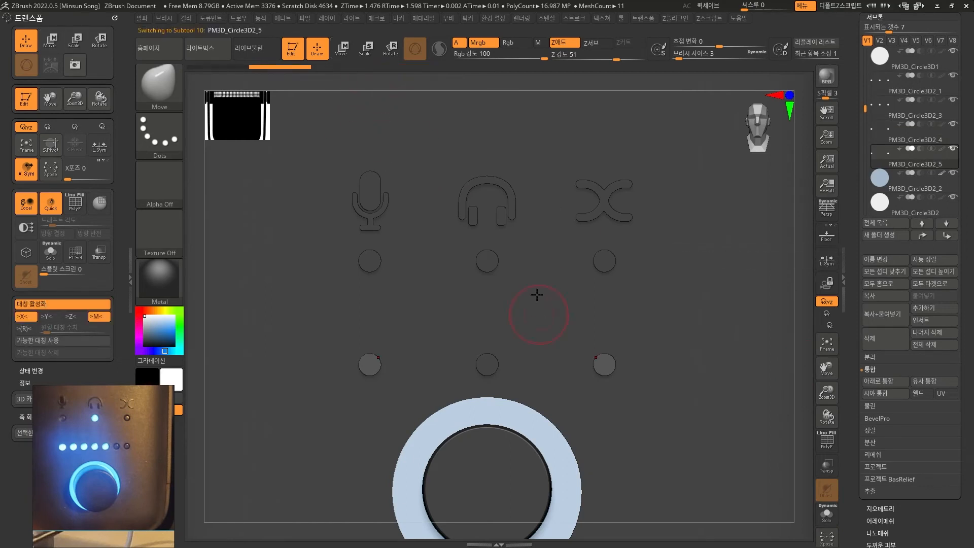
pyautogui.click(344, 57)
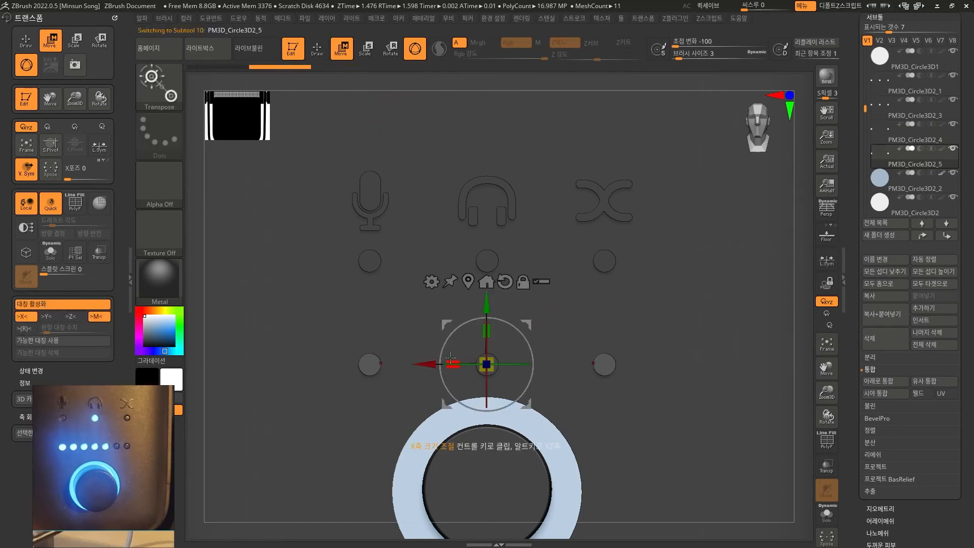
pyautogui.moveTo(451, 358); pyautogui.dragTo(473, 358)
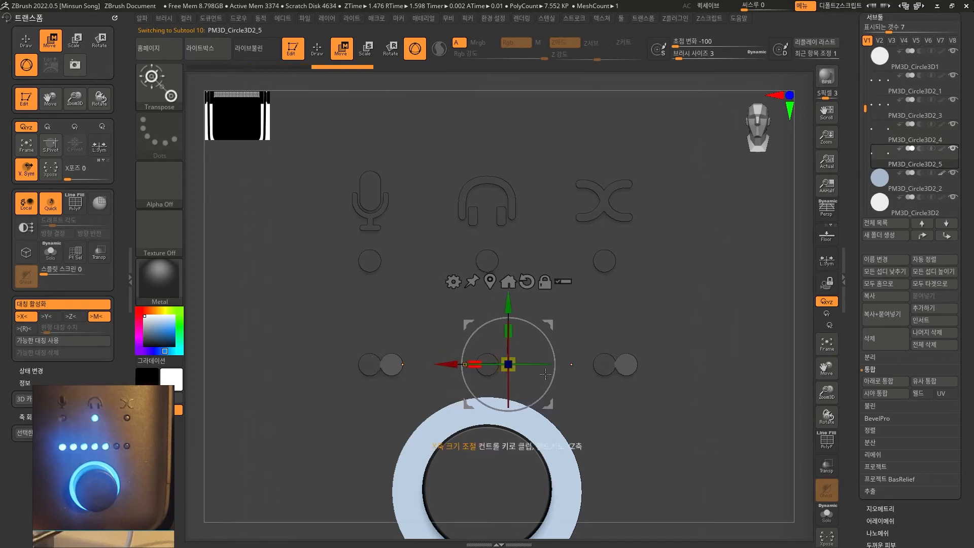
pyautogui.hotkey('ctrl', 'z')
pyautogui.click(419, 51)
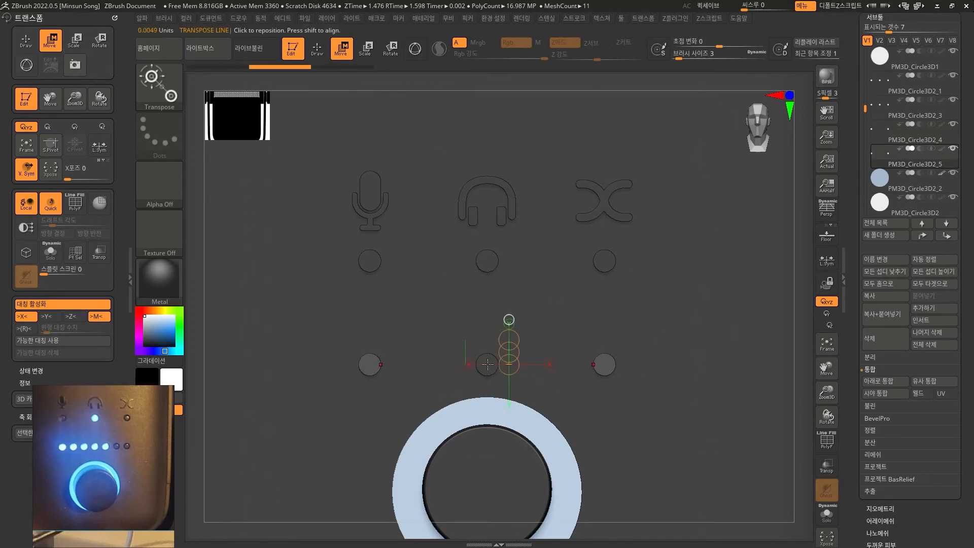
pyautogui.keyDown('shift'); pyautogui.moveTo(492, 359); pyautogui.dragTo(690, 359); pyautogui.keyUp('shift')
pyautogui.moveTo(590, 359); pyautogui.dragTo(549, 360)
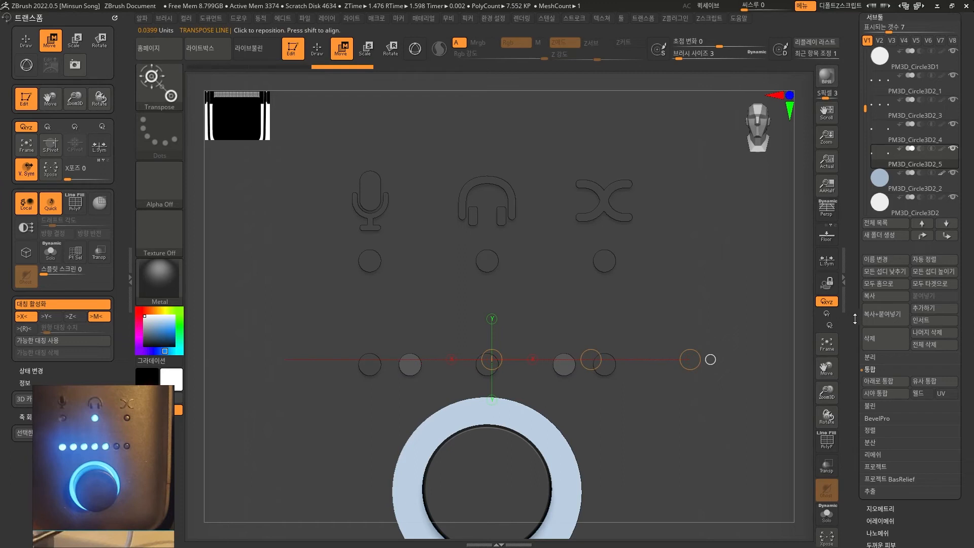
# - Duplicate the inner dot pair and move the copy symmetrically inward to complete an evenly spaced seven-dot row
pyautogui.click(873, 314)
pyautogui.moveTo(591, 359); pyautogui.dragTo(569, 360)
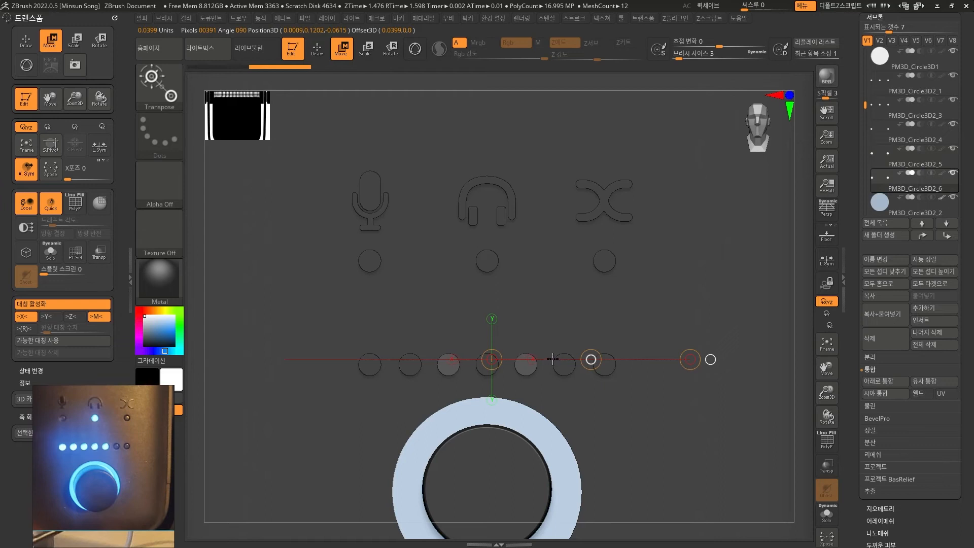
pyautogui.press('q')
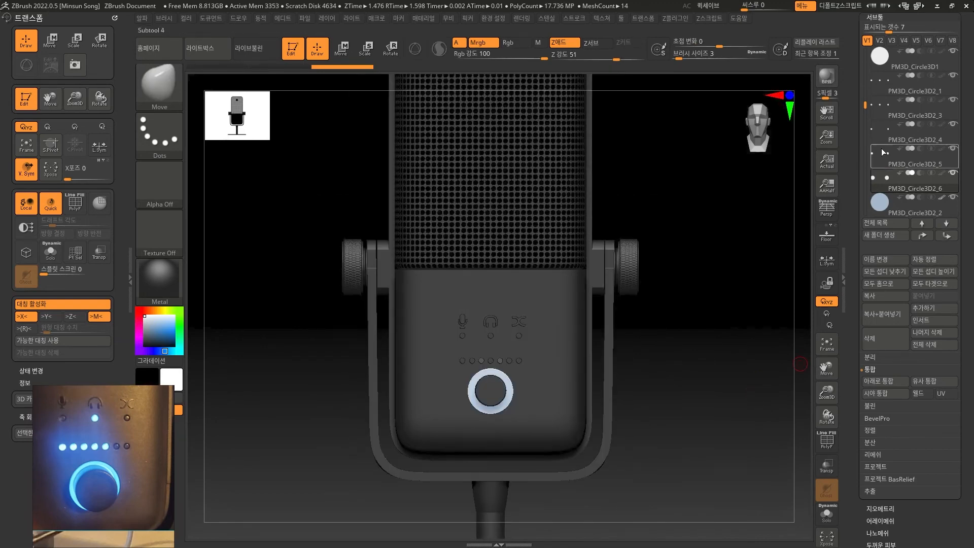
# - Merge the separate dot subtools of the lower row into a single seven-dot subtool
pyautogui.keyDown('alt'); pyautogui.moveTo(672, 429); pyautogui.dragTo(712, 469); pyautogui.keyUp('alt')
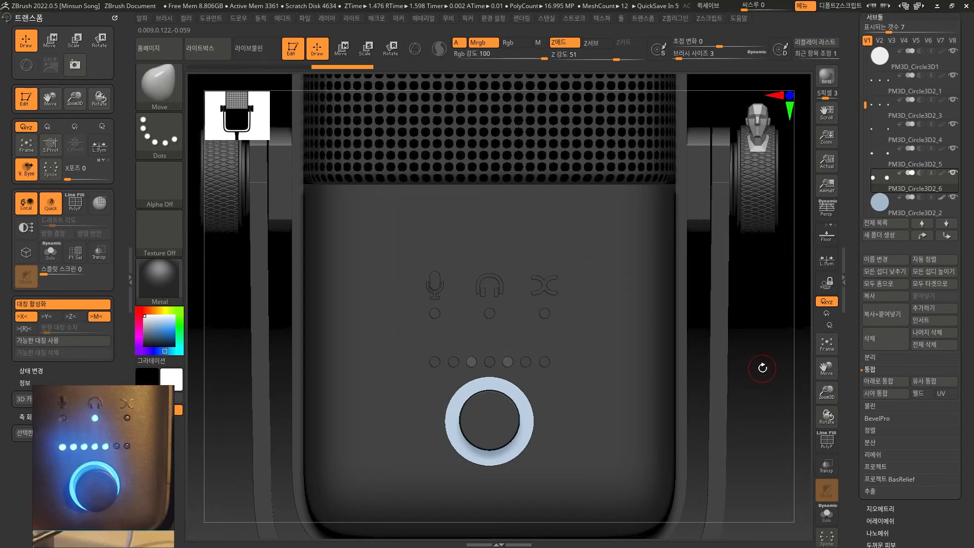
pyautogui.click(881, 136)
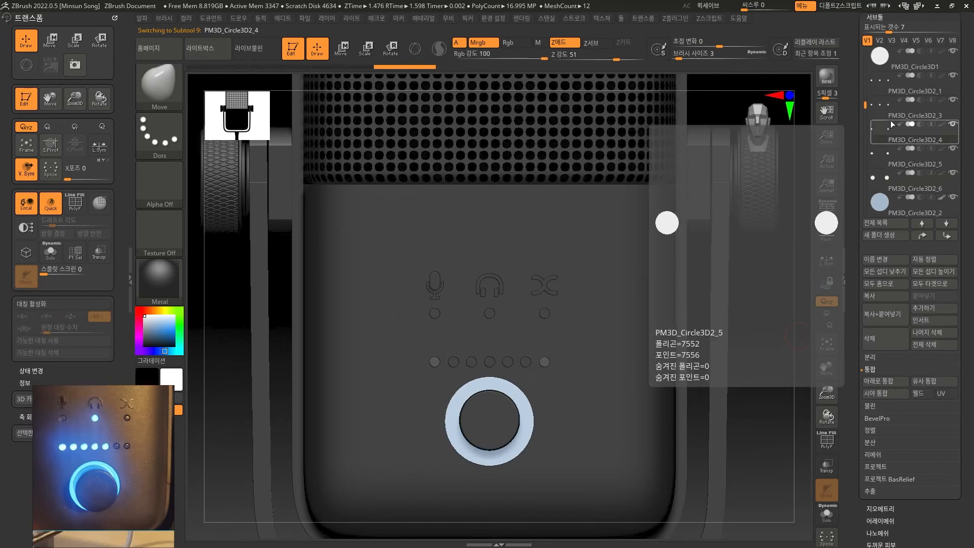
pyautogui.click(885, 394)
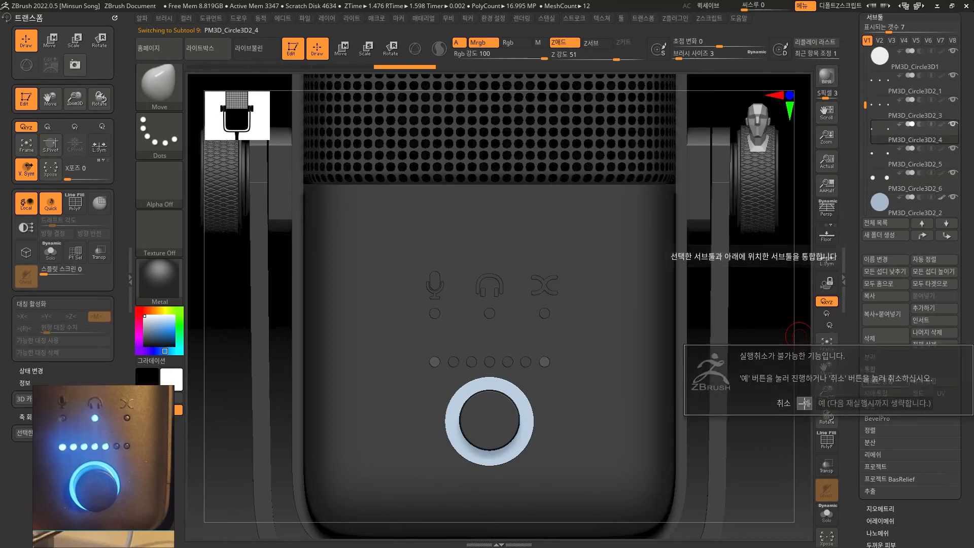
pyautogui.click(885, 381)
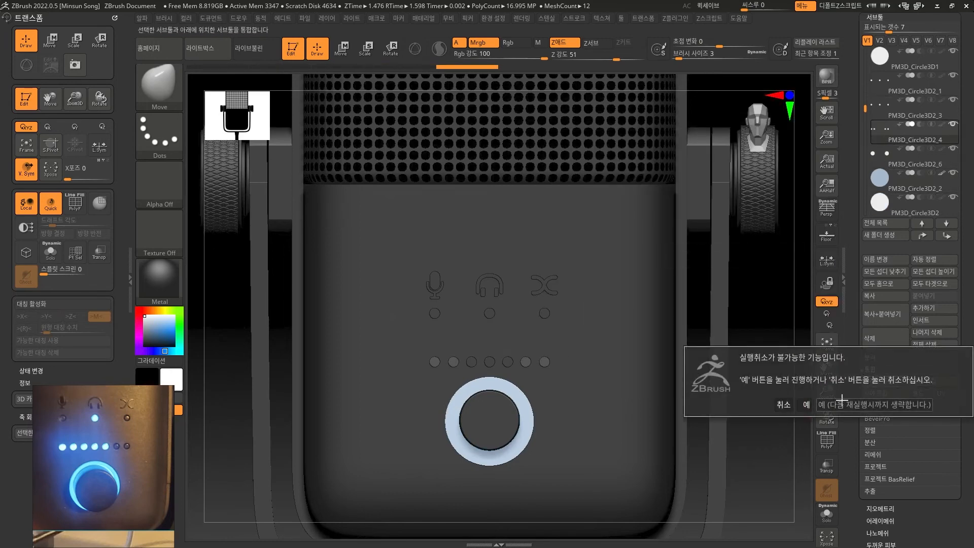
pyautogui.click(806, 405)
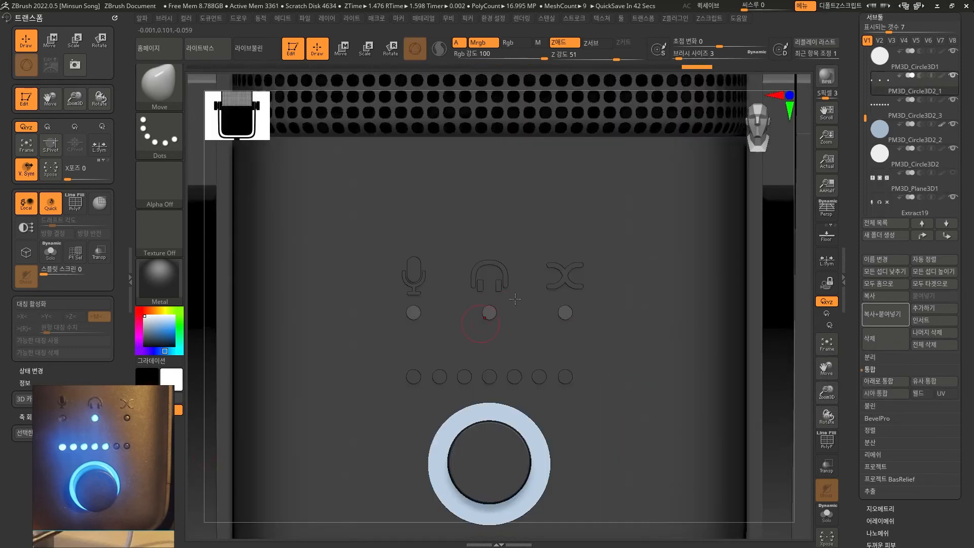
# - Isolate the upper dot row and mask its two outer dots, leaving the dot below the headphones icon unmasked
pyautogui.moveTo(778, 433)
pyautogui.mouseDown()
pyautogui.moveTo(770, 431)
pyautogui.moveTo(777, 441)
pyautogui.mouseUp()
pyautogui.keyDown('alt'); pyautogui.moveTo(751, 385); pyautogui.dragTo(731, 340); pyautogui.keyUp('alt')
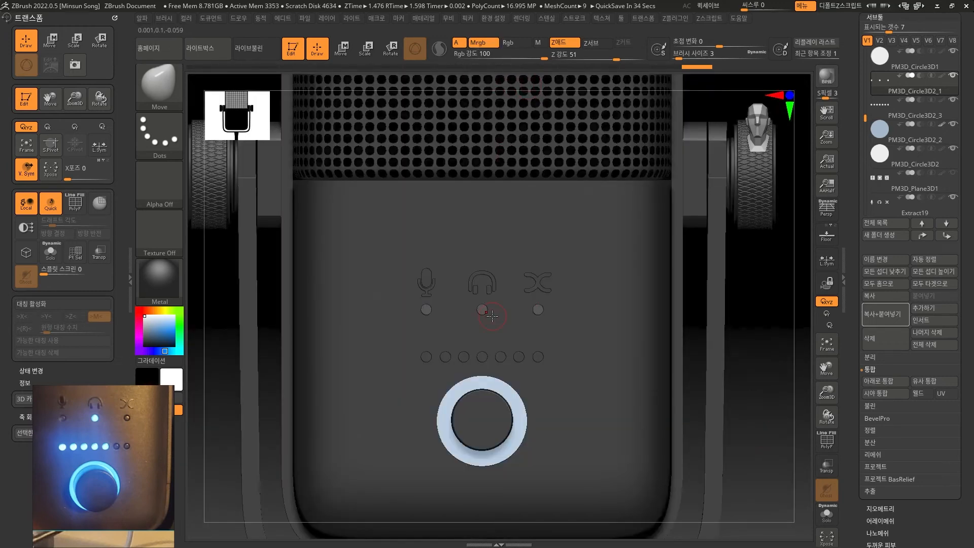
pyautogui.click(827, 515)
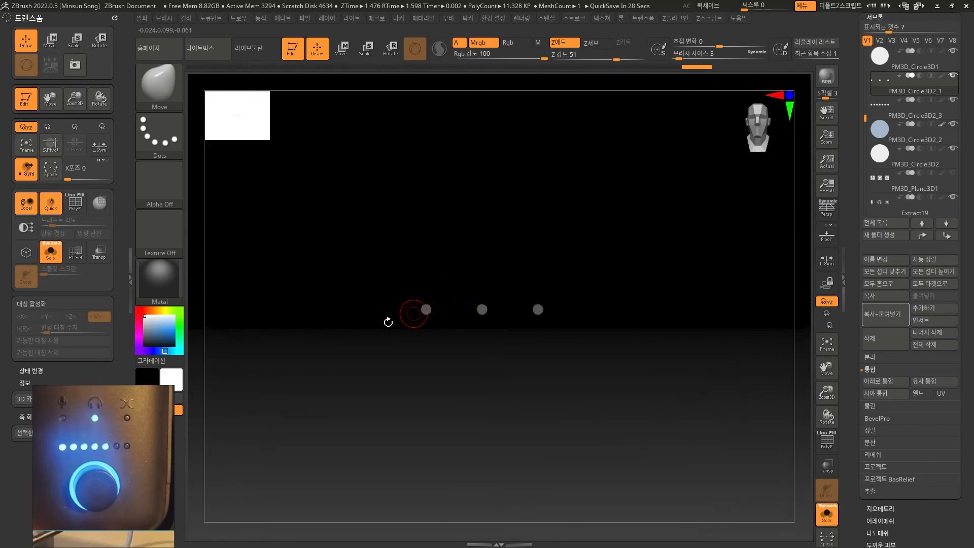
pyautogui.keyDown('ctrl'); pyautogui.moveTo(472, 284); pyautogui.dragTo(513, 351); pyautogui.keyUp('ctrl')
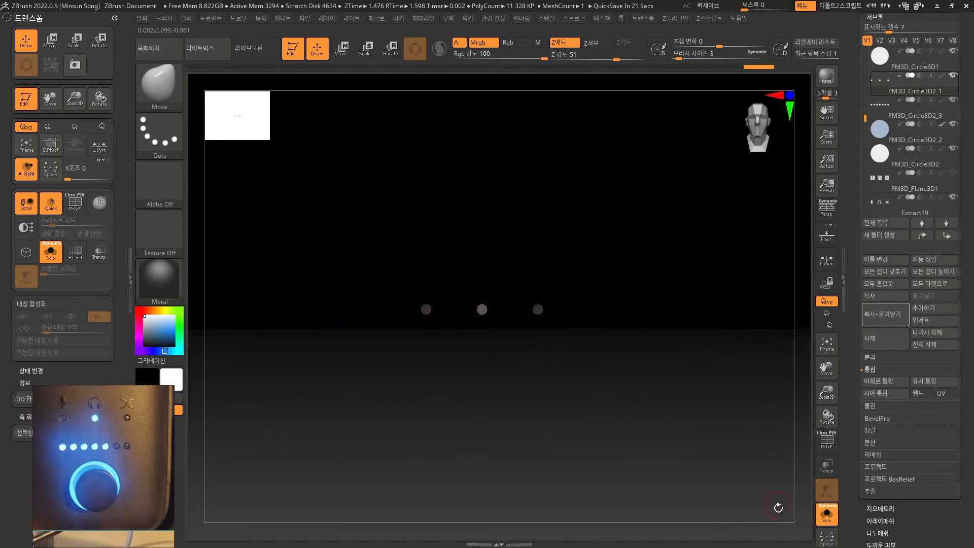
pyautogui.click(827, 513)
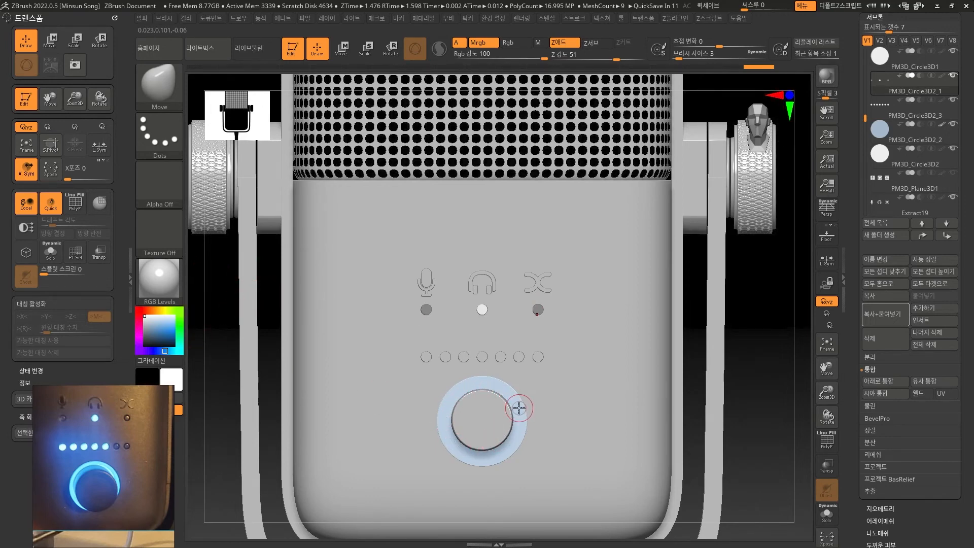
# - Pick the ring's light blue (197, 223, 248), fill the dot below the headphones icon with it and clear the mask
pyautogui.press('c')
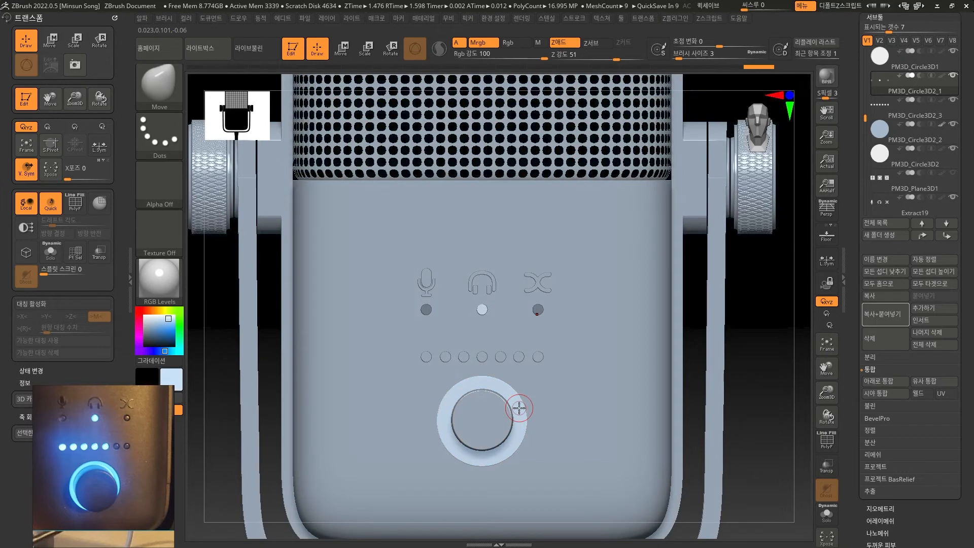
pyautogui.keyDown('alt'); pyautogui.click(519, 408); pyautogui.keyUp('alt')
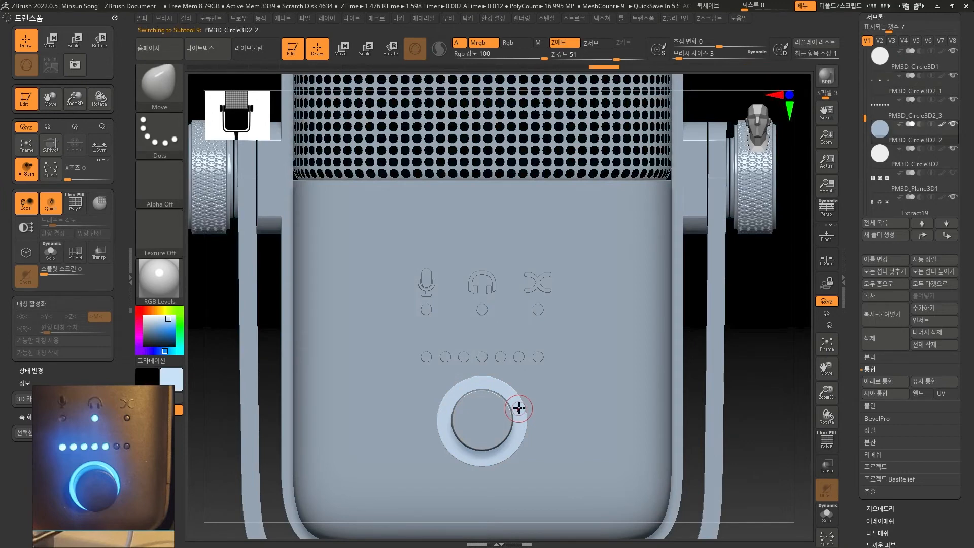
pyautogui.keyDown('alt'); pyautogui.click(478, 309); pyautogui.keyUp('alt')
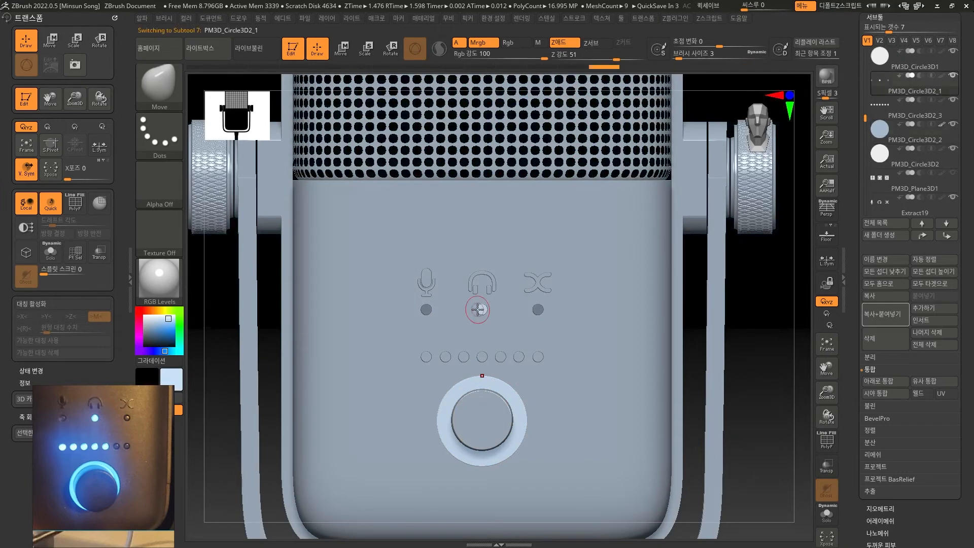
pyautogui.click(187, 17)
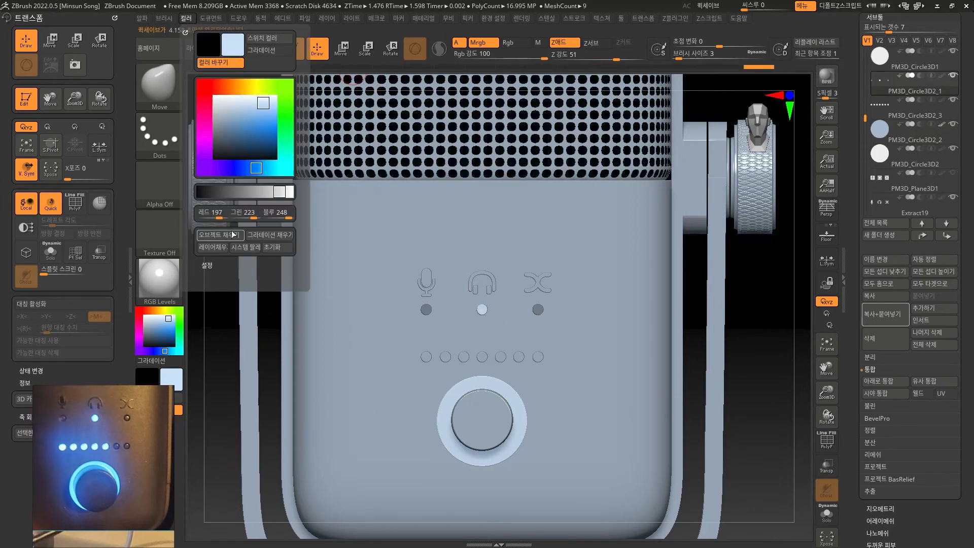
pyautogui.keyDown('ctrl'); pyautogui.moveTo(771, 365); pyautogui.dragTo(776, 370); pyautogui.keyUp('ctrl')
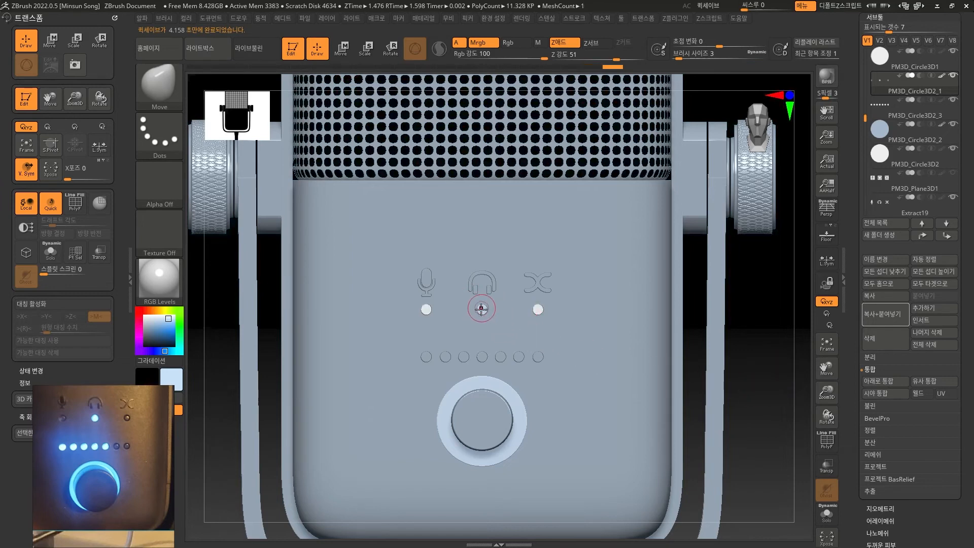
# - Fill the lower row's first five dots from the microphone icon's side with the light blue and switch the material to Metal
pyautogui.keyDown('alt'); pyautogui.click(518, 357); pyautogui.keyUp('alt')
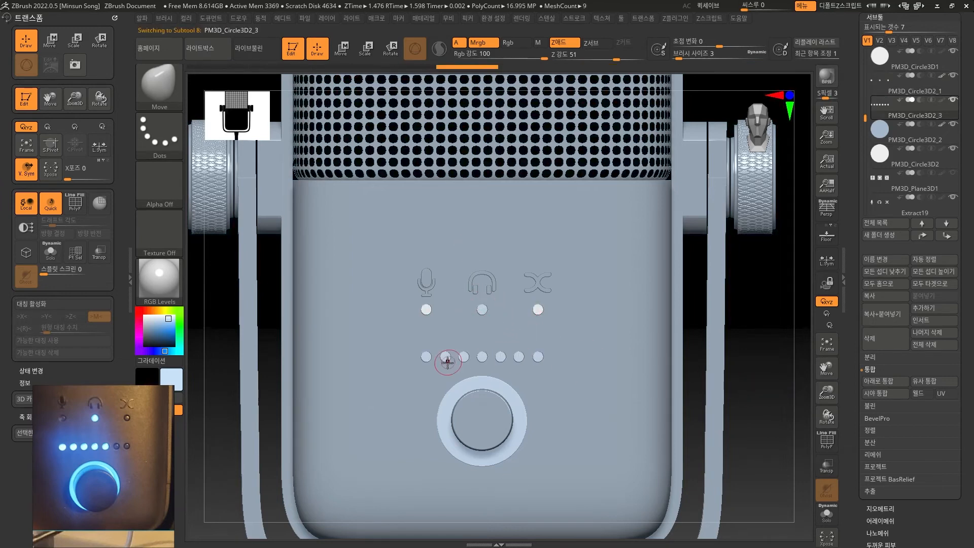
pyautogui.click(827, 514)
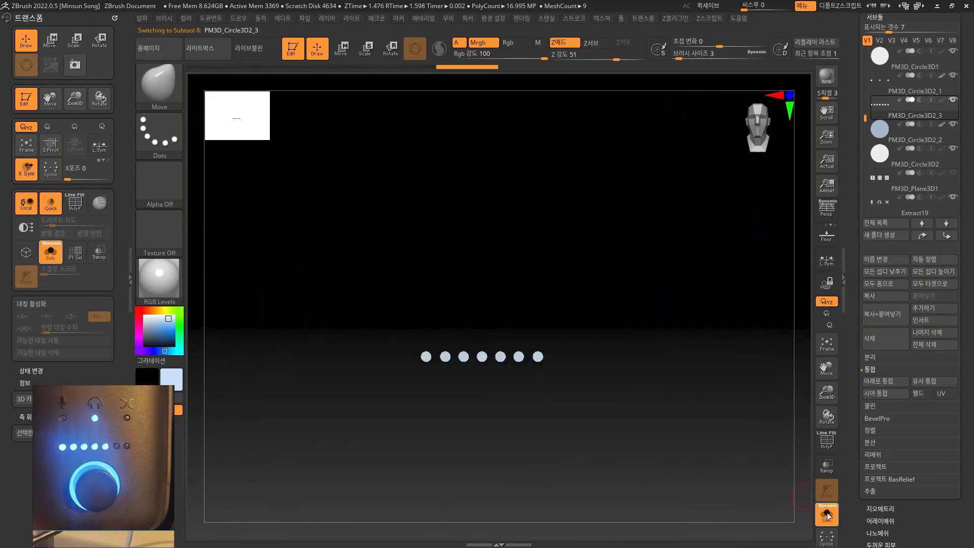
pyautogui.keyDown('ctrl'); pyautogui.keyDown('shift'); pyautogui.moveTo(406, 333); pyautogui.dragTo(526, 398); pyautogui.keyUp('shift'); pyautogui.keyUp('ctrl')
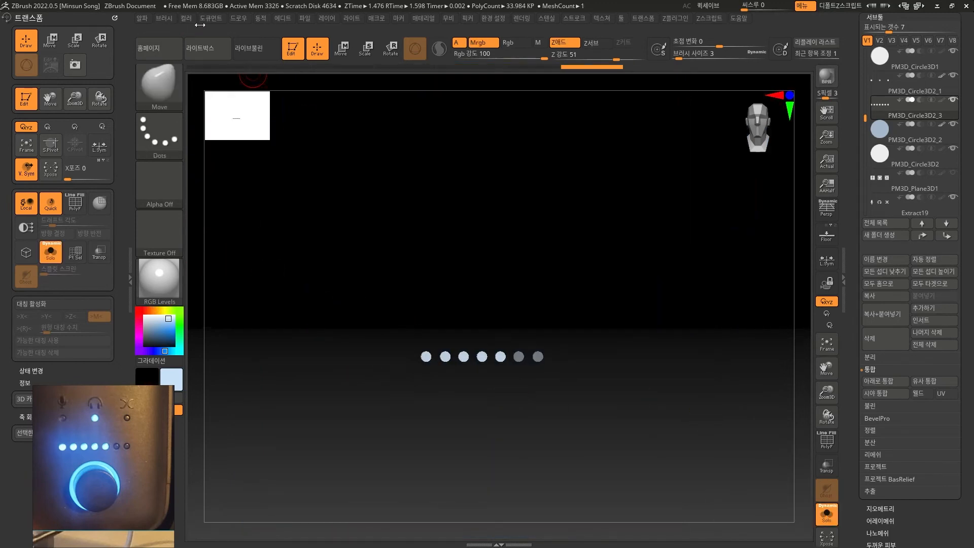
pyautogui.click(826, 514)
pyautogui.click(159, 279)
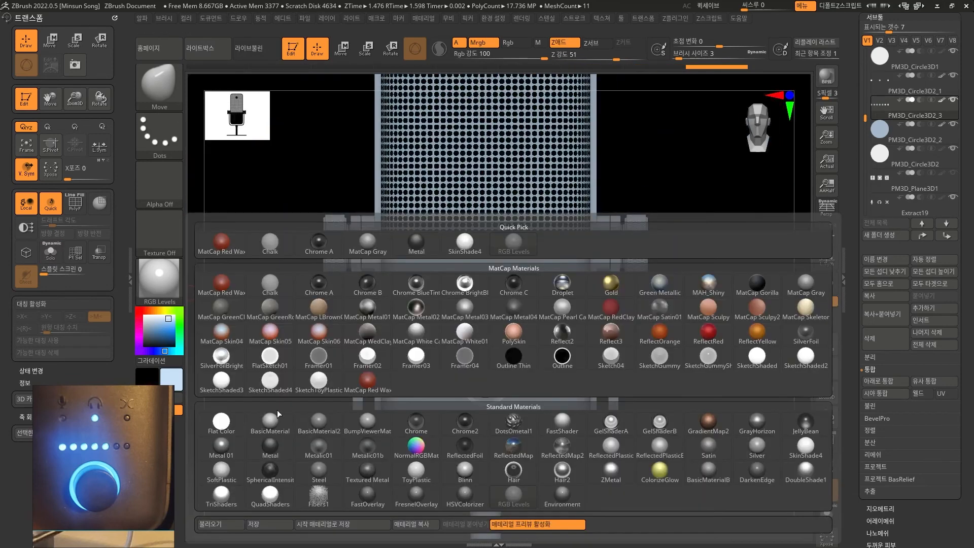
pyautogui.click(635, 466)
# - Duplicate the round logo subtool at the upper front of the microphone
pyautogui.keyDown('alt'); pyautogui.moveTo(681, 421); pyautogui.dragTo(723, 398); pyautogui.keyUp('alt')
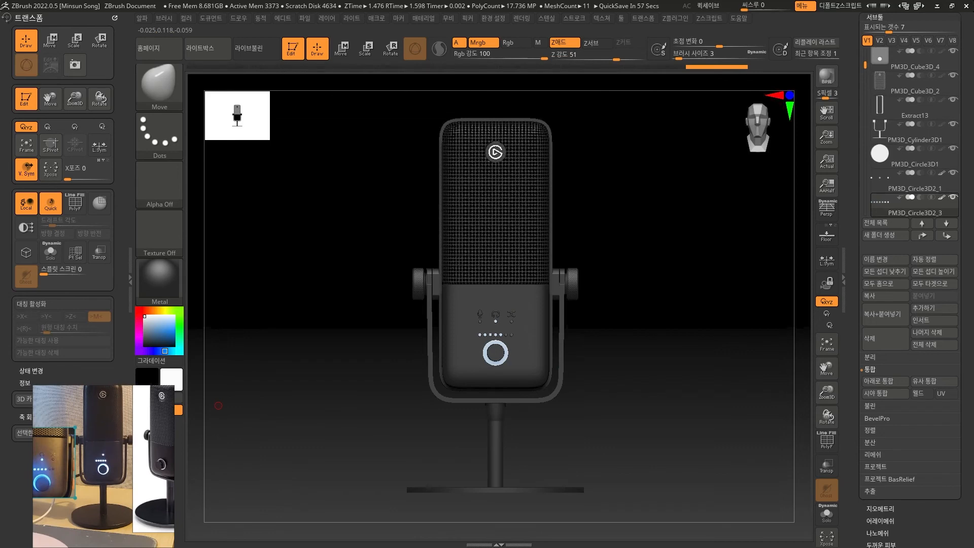
pyautogui.keyDown('alt'); pyautogui.moveTo(629, 396); pyautogui.dragTo(640, 432); pyautogui.keyUp('alt')
pyautogui.moveTo(668, 382)
pyautogui.keyDown('alt'); pyautogui.mouseDown()
pyautogui.moveTo(672, 405)
pyautogui.moveTo(653, 395)
pyautogui.mouseUp(); pyautogui.keyUp('alt')
pyautogui.keyDown('shift'); pyautogui.moveTo(680, 343); pyautogui.dragTo(655, 377); pyautogui.keyUp('shift')
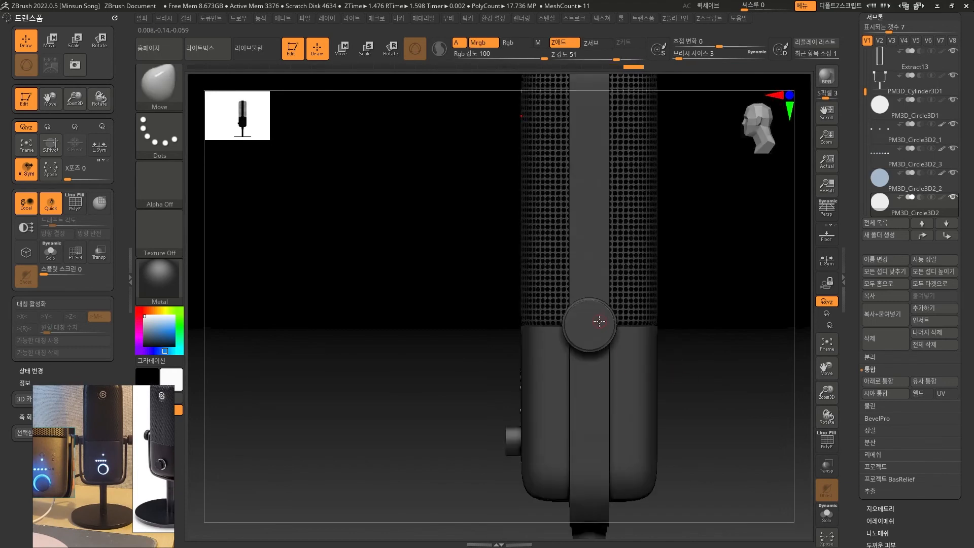
pyautogui.keyDown('alt'); pyautogui.moveTo(734, 357); pyautogui.dragTo(716, 383); pyautogui.keyUp('alt')
pyautogui.moveTo(663, 332); pyautogui.dragTo(679, 330)
pyautogui.keyDown('alt'); pyautogui.click(501, 186); pyautogui.keyUp('alt')
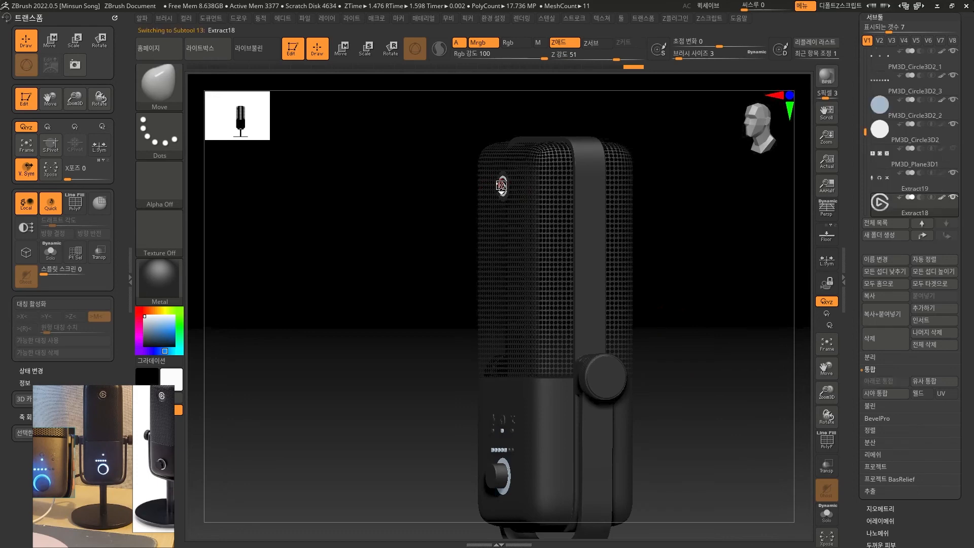
pyautogui.click(883, 314)
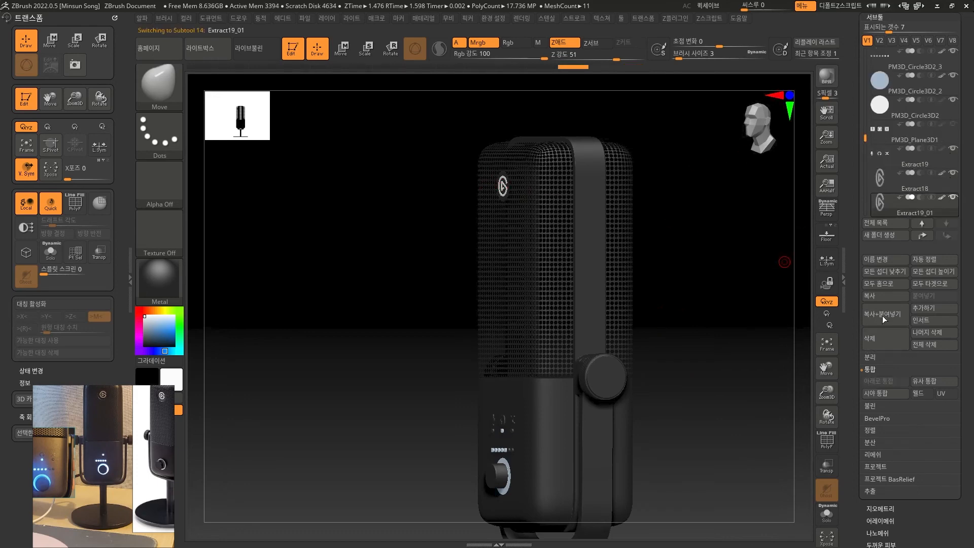
# - Turn the logo copy to face sideways and move it out to the round side knob of the stand
pyautogui.click(354, 51)
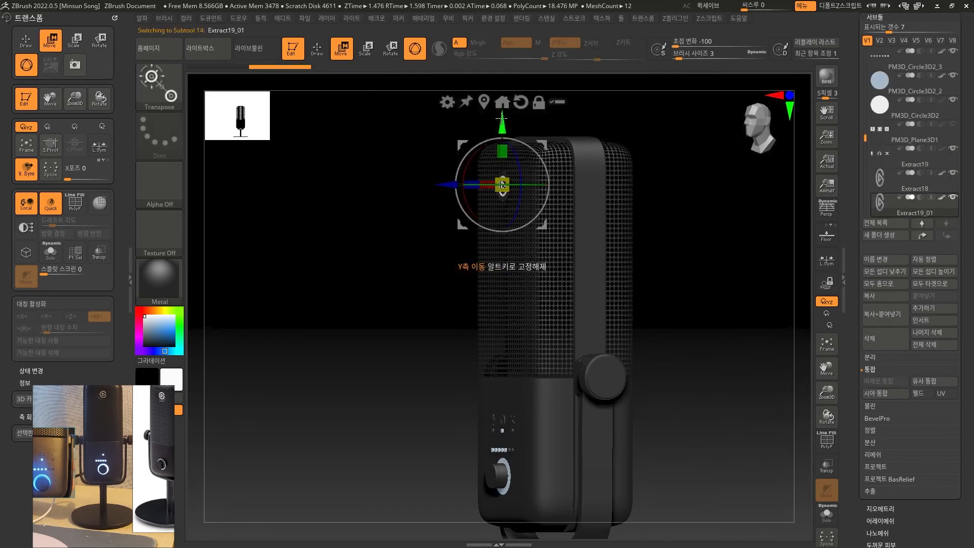
pyautogui.click(500, 324)
pyautogui.keyDown('shift'); pyautogui.moveTo(420, 388); pyautogui.dragTo(447, 385); pyautogui.keyUp('shift')
pyautogui.moveTo(515, 325); pyautogui.dragTo(682, 324)
pyautogui.keyDown('shift'); pyautogui.moveTo(739, 428); pyautogui.dragTo(670, 435); pyautogui.keyUp('shift')
pyautogui.moveTo(624, 264); pyautogui.dragTo(624, 338)
pyautogui.moveTo(559, 398); pyautogui.dragTo(615, 424)
# - Centre the logo copy on the side knob's face and enlarge it to fill most of that face
pyautogui.keyDown('alt'); pyautogui.moveTo(779, 438); pyautogui.dragTo(635, 398); pyautogui.keyUp('alt')
pyautogui.moveTo(538, 297); pyautogui.dragTo(538, 267)
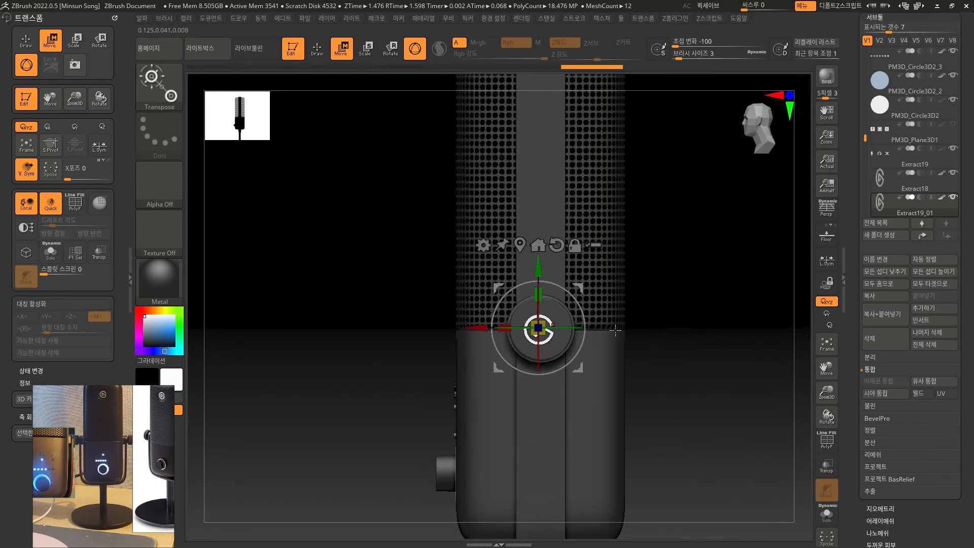
pyautogui.keyDown('alt'); pyautogui.moveTo(660, 305); pyautogui.dragTo(660, 345); pyautogui.keyUp('alt')
pyautogui.moveTo(543, 324); pyautogui.dragTo(539, 264)
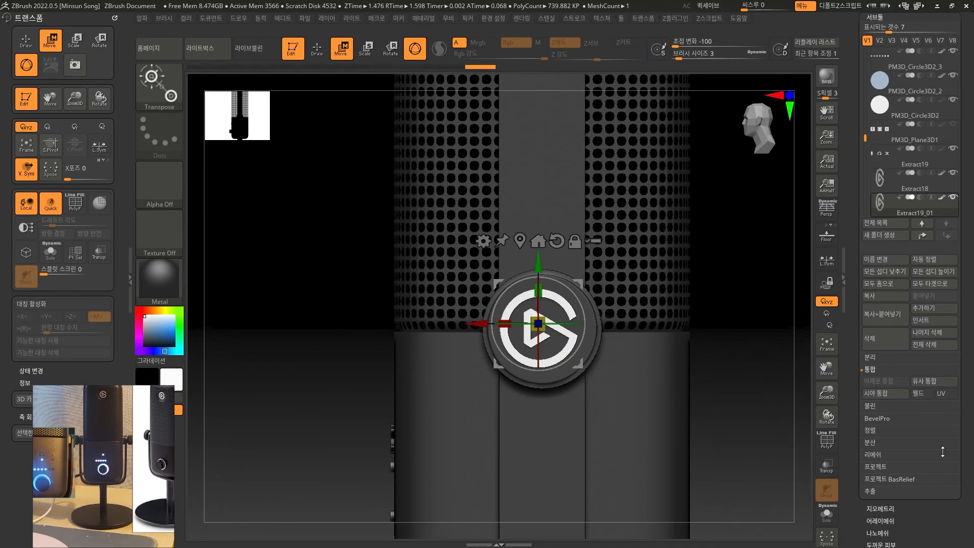
# - Set the side logo copy's Z position to 0 in the geometry position settings
pyautogui.click(877, 506)
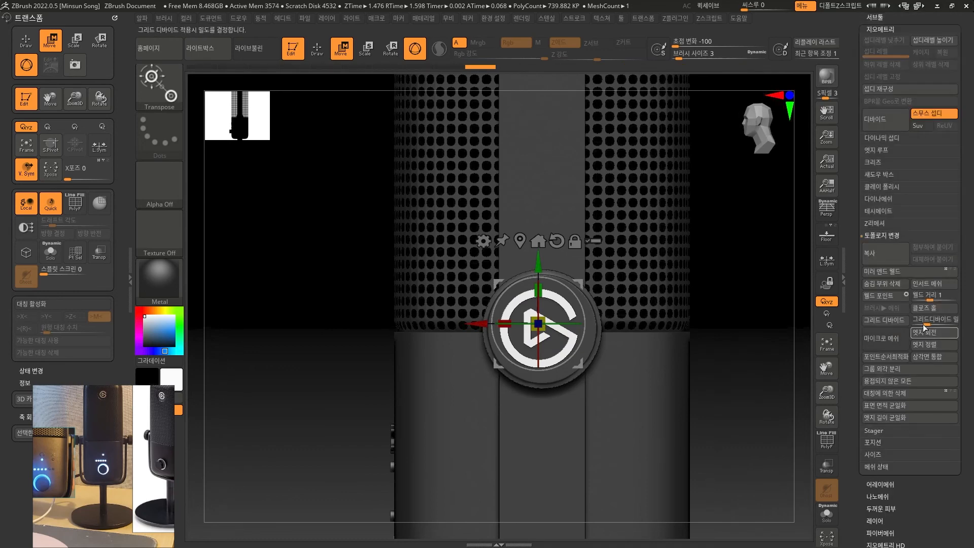
pyautogui.click(873, 259)
pyautogui.click(900, 295)
pyautogui.write('0')
pyautogui.press('Return')
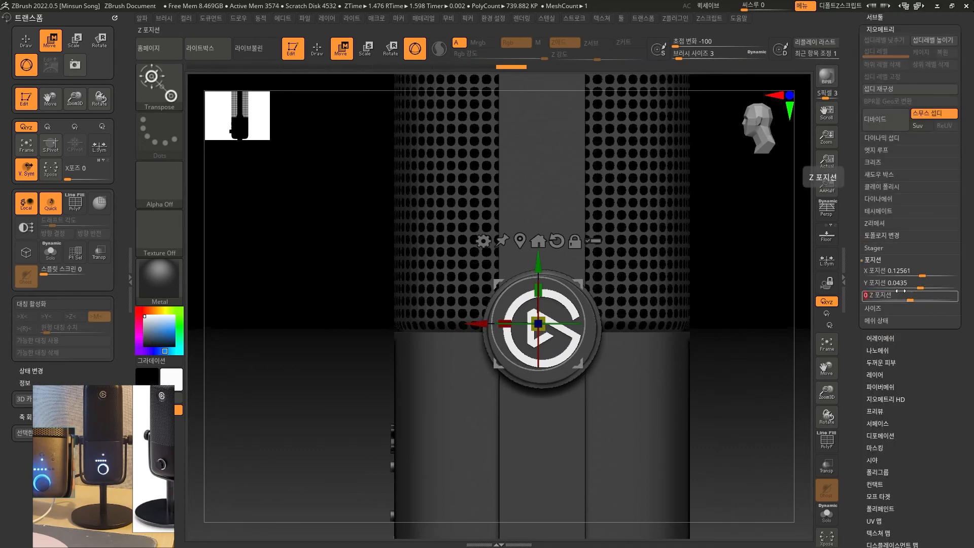
# - Enlarge the side logo copy slightly and nudge it upward to centre it on the round knob face
pyautogui.keyDown('alt'); pyautogui.moveTo(579, 283); pyautogui.dragTo(585, 289); pyautogui.keyUp('alt')
pyautogui.keyDown('alt'); pyautogui.moveTo(746, 409); pyautogui.dragTo(748, 446); pyautogui.keyUp('alt')
pyautogui.moveTo(547, 332); pyautogui.dragTo(552, 336)
pyautogui.moveTo(545, 270); pyautogui.dragTo(544, 271)
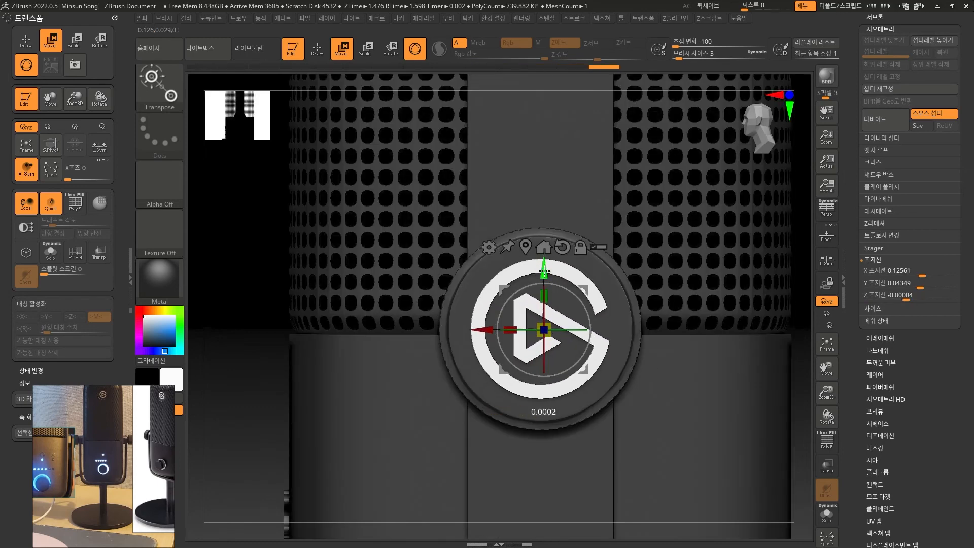
pyautogui.keyDown('alt'); pyautogui.moveTo(248, 406); pyautogui.dragTo(248, 386); pyautogui.keyUp('alt')
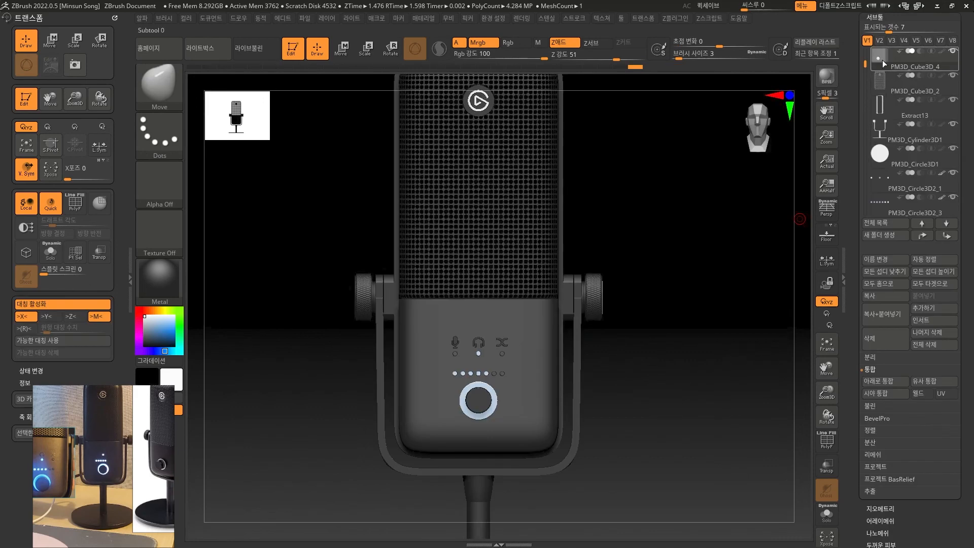
# - Move the PM3D_Cube3D_4 lower body below PM3D_Cube3D_2 in the subtool order and try to merge it with the subtool beneath
pyautogui.moveTo(882, 60)
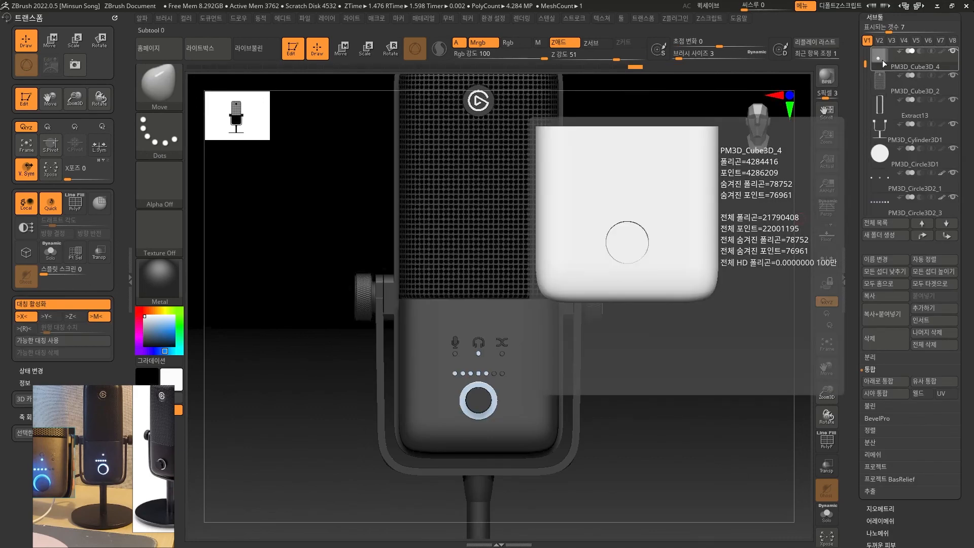
pyautogui.click(883, 104)
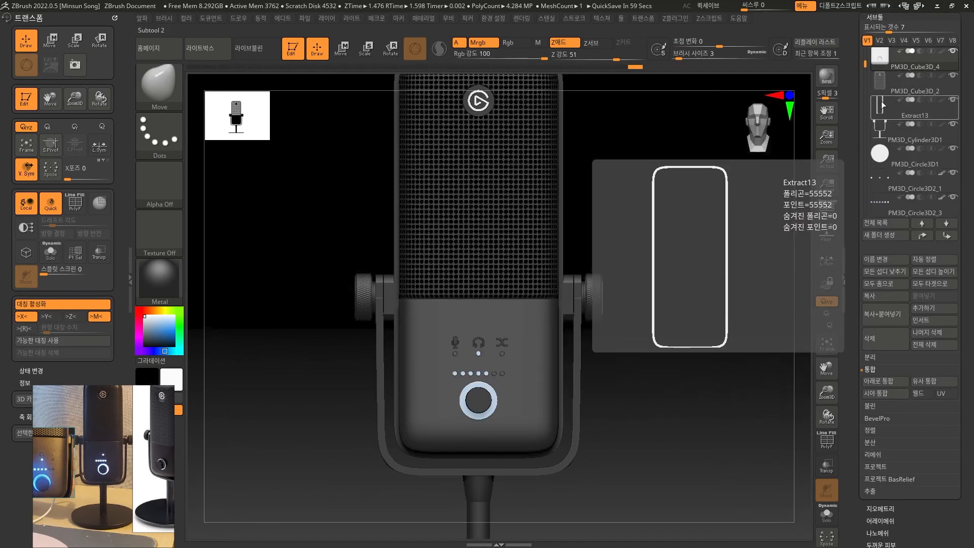
pyautogui.click(885, 138)
pyautogui.click(885, 58)
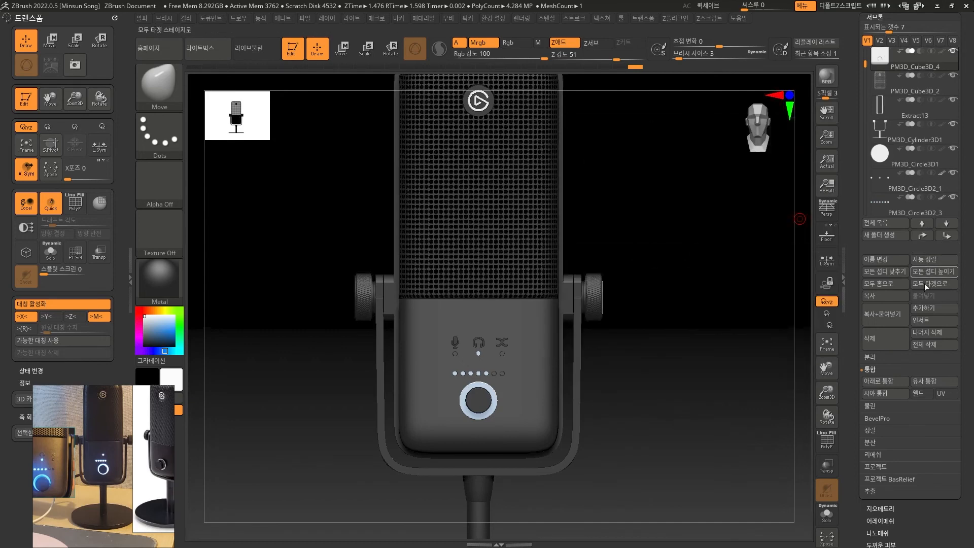
pyautogui.click(947, 236)
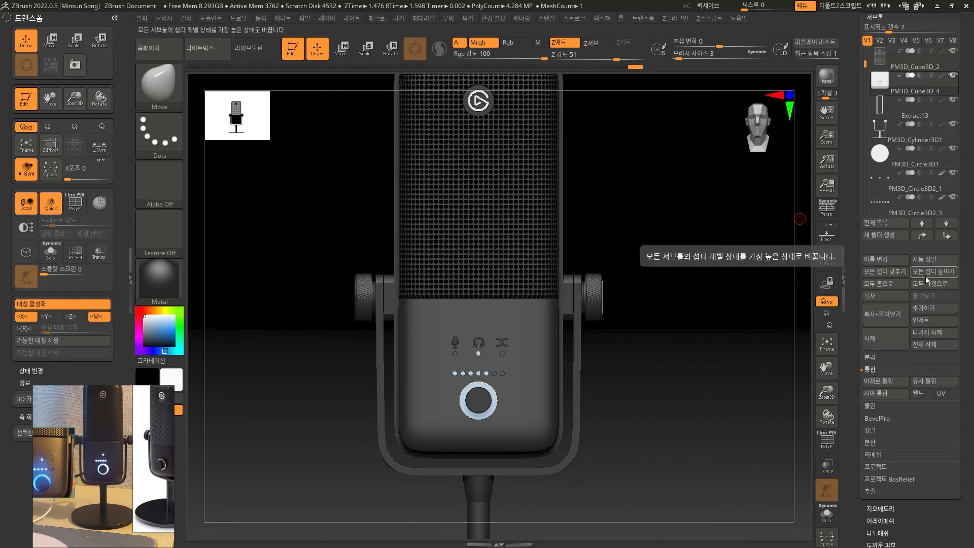
pyautogui.click(883, 381)
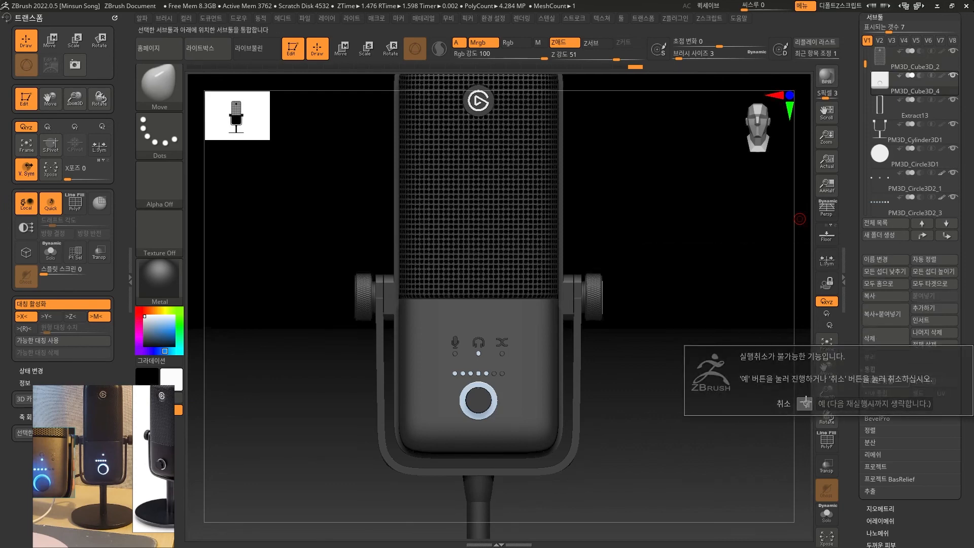
pyautogui.click(806, 402)
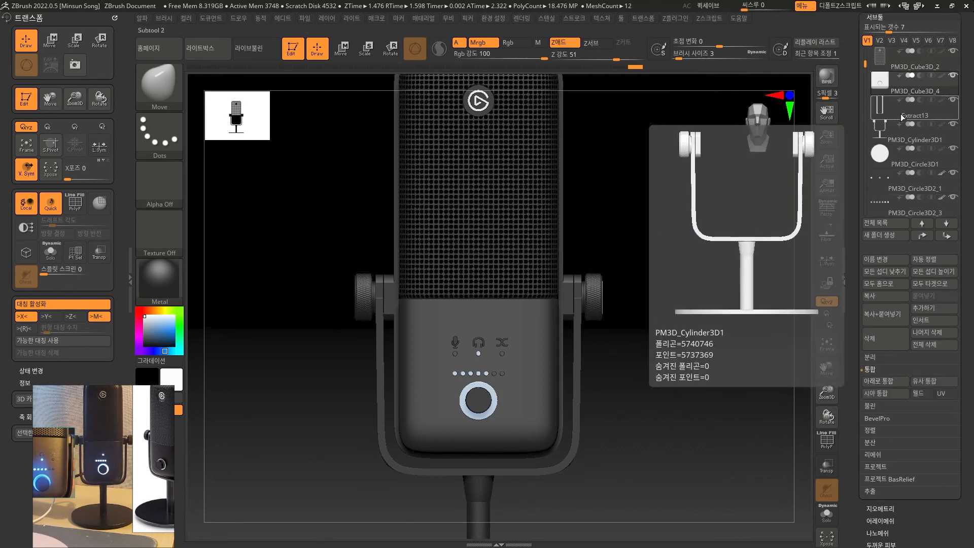
# - Open the Modify Topology options in the geometry settings for the lower body subtool
pyautogui.moveTo(973, 475); pyautogui.dragTo(970, 454)
pyautogui.click(907, 486)
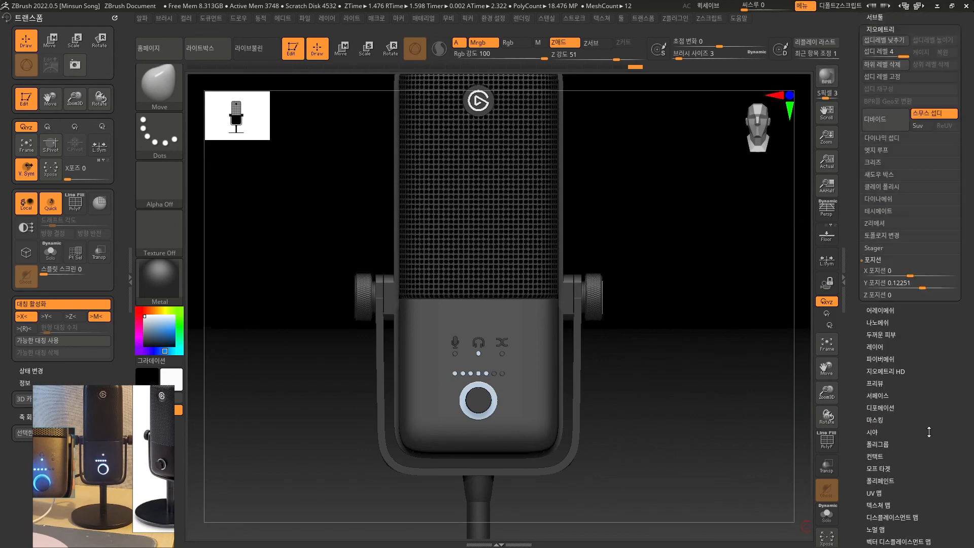
pyautogui.click(901, 236)
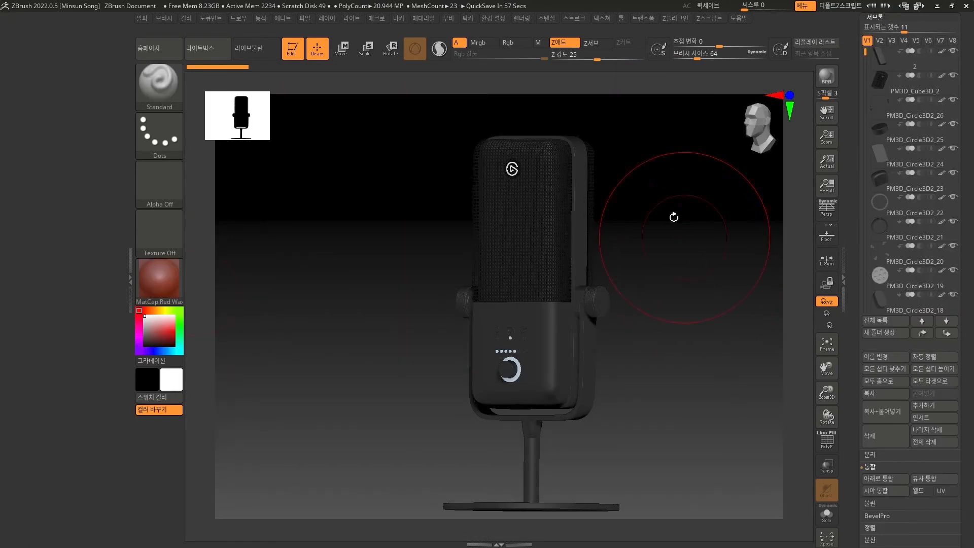
# - Examine the finished microphone from the front and side, and look over its separate subtools, including PM3D_Circle3D2_25
pyautogui.moveTo(653, 231)
pyautogui.mouseDown()
pyautogui.moveTo(620, 226)
pyautogui.moveTo(659, 217)
pyautogui.moveTo(672, 227)
pyautogui.moveTo(641, 330)
pyautogui.mouseUp()
pyautogui.keyDown('alt'); pyautogui.moveTo(645, 297); pyautogui.dragTo(662, 339); pyautogui.keyUp('alt')
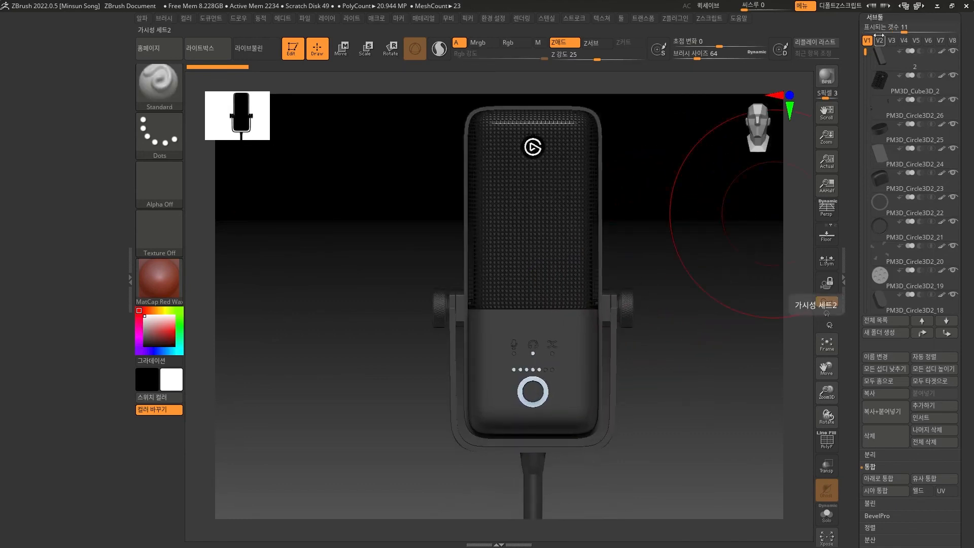
pyautogui.moveTo(939, 183)
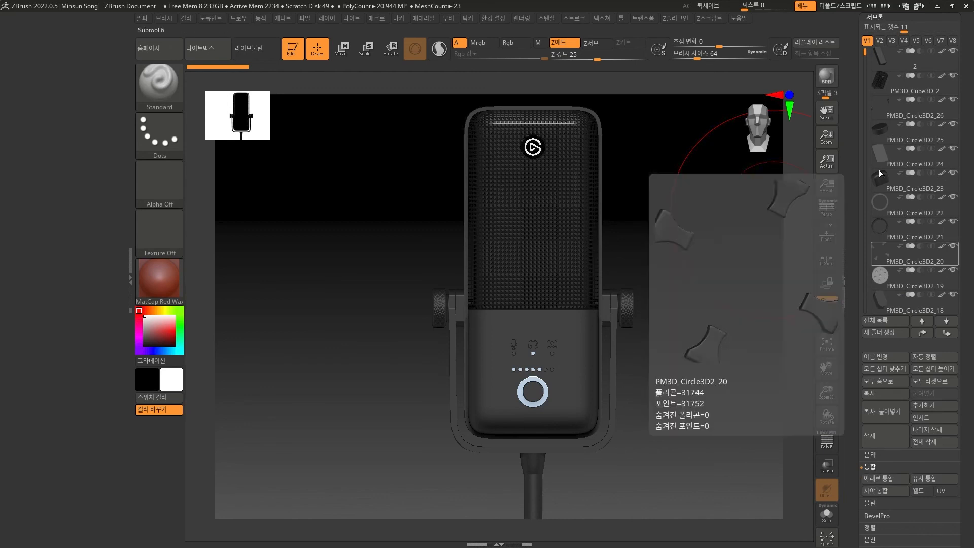
pyautogui.click(882, 133)
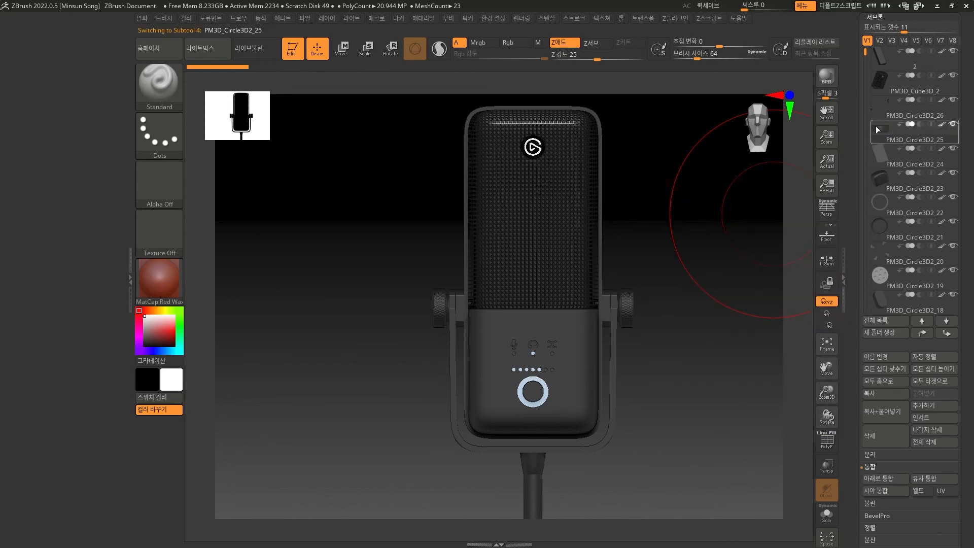
pyautogui.moveTo(871, 133)
pyautogui.moveTo(880, 151)
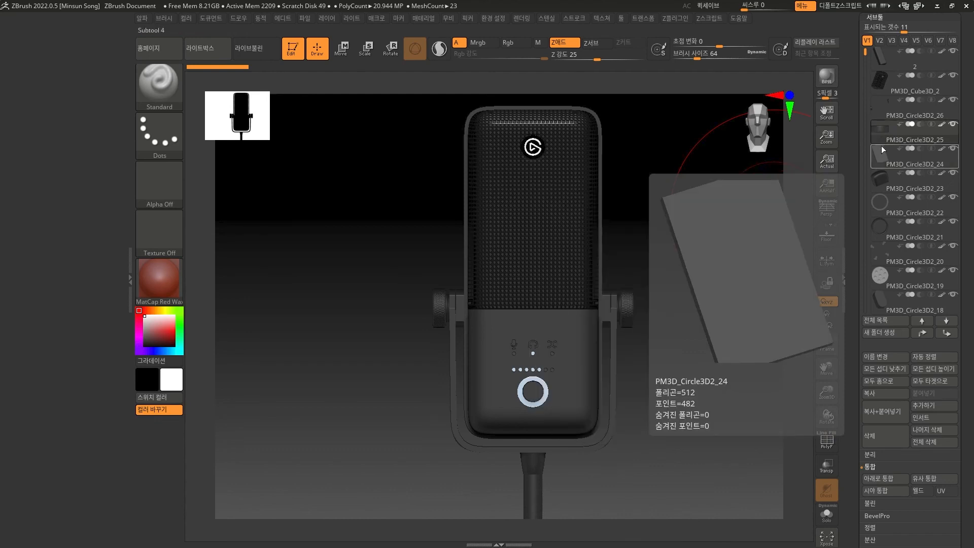
pyautogui.moveTo(672, 261); pyautogui.dragTo(668, 398)
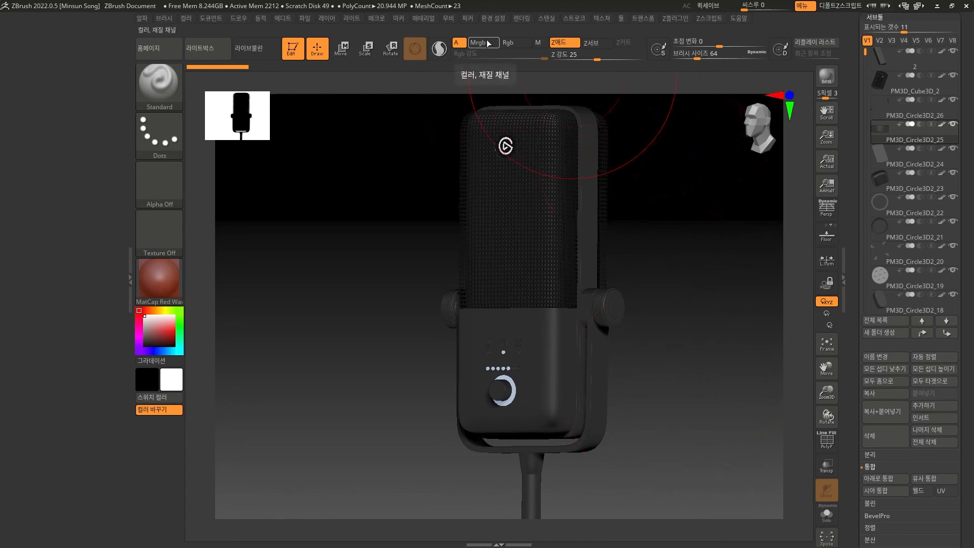
# - Turn off Zadd, set the brush to Mrgb, and switch off the painted colour of PM3D_Circle3D2_25
pyautogui.click(577, 45)
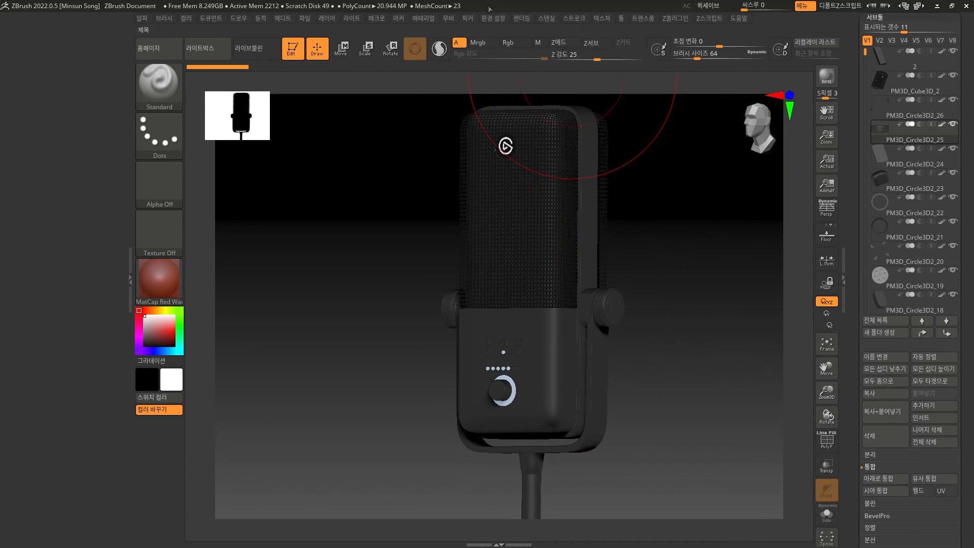
pyautogui.click(482, 43)
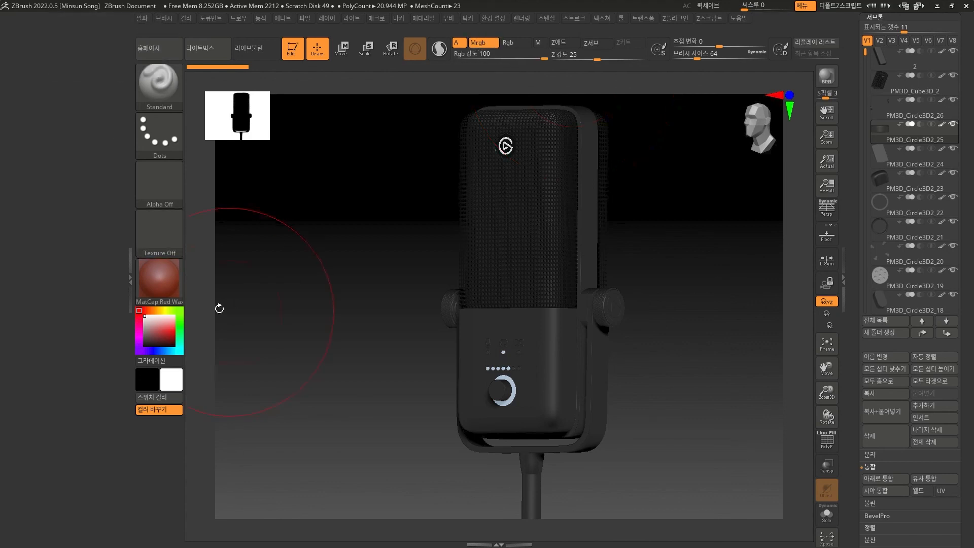
pyautogui.click(158, 276)
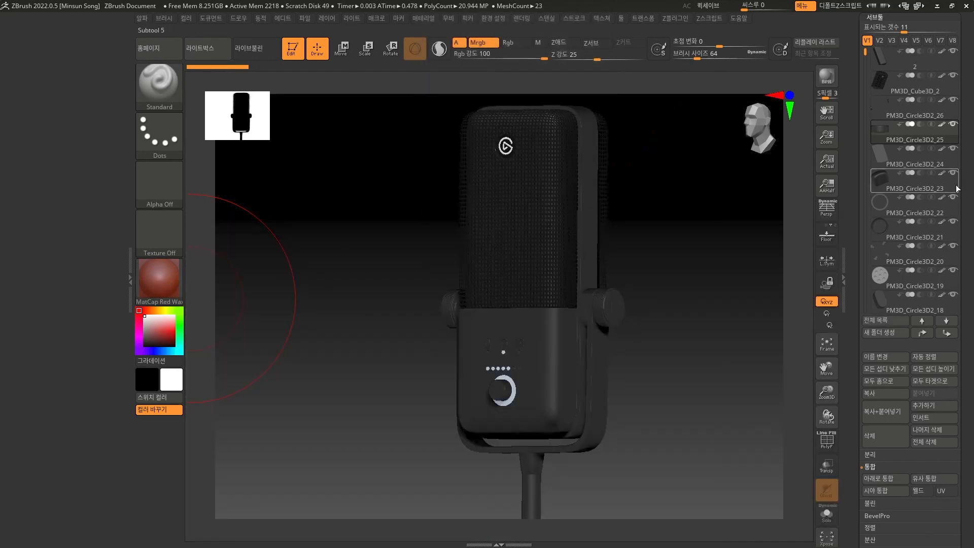
pyautogui.click(942, 125)
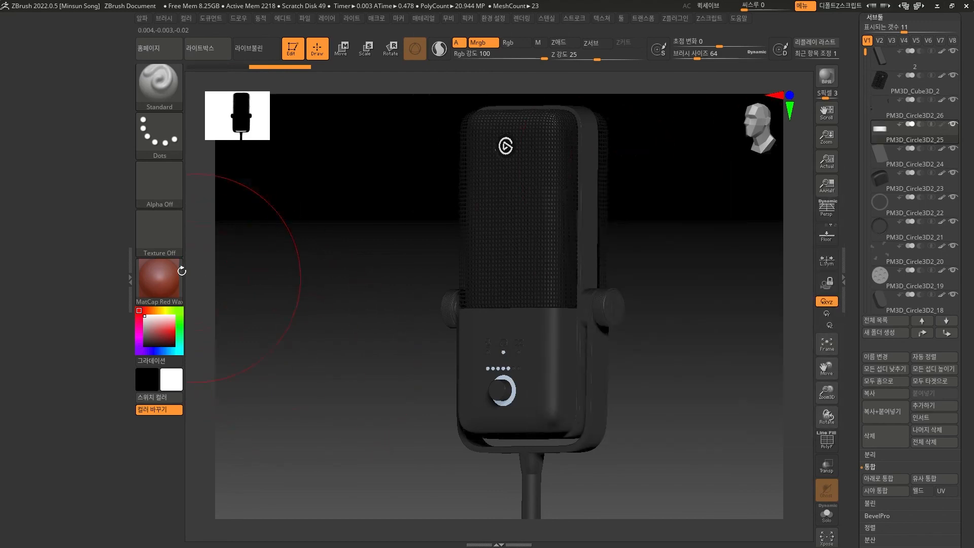
pyautogui.click(158, 276)
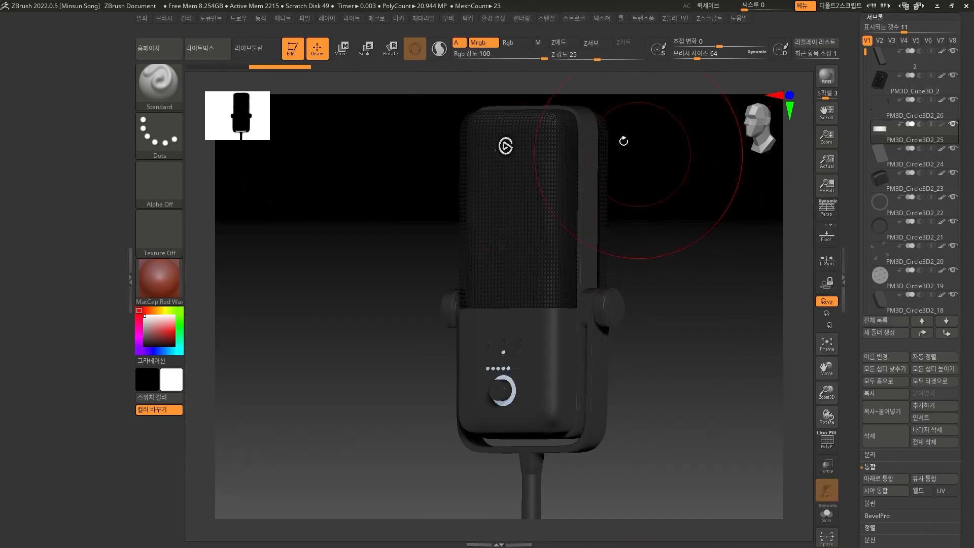
# - Bring up the colour settings with the object fill option and choose the Rgb colour-only channel
pyautogui.click(188, 23)
pyautogui.moveTo(185, 32); pyautogui.dragTo(81, 131)
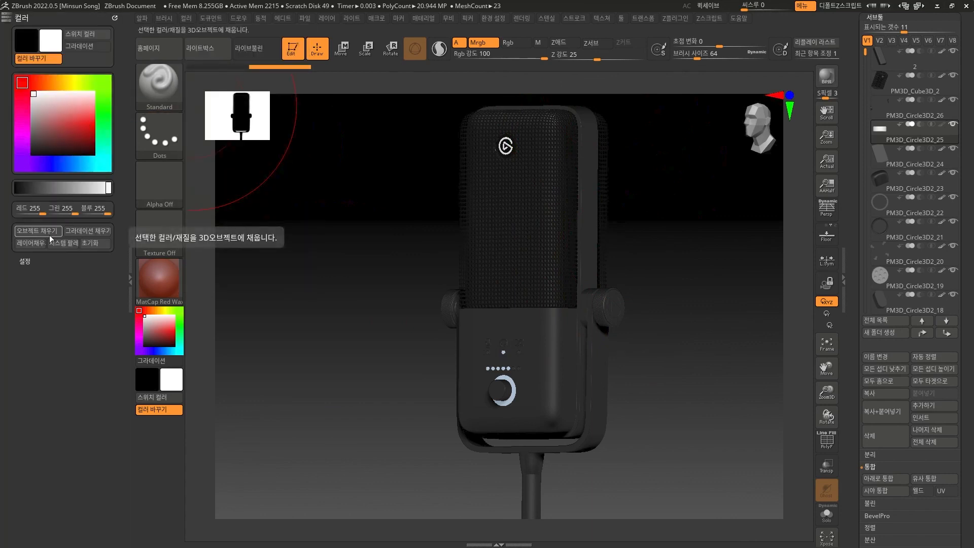
pyautogui.click(30, 232)
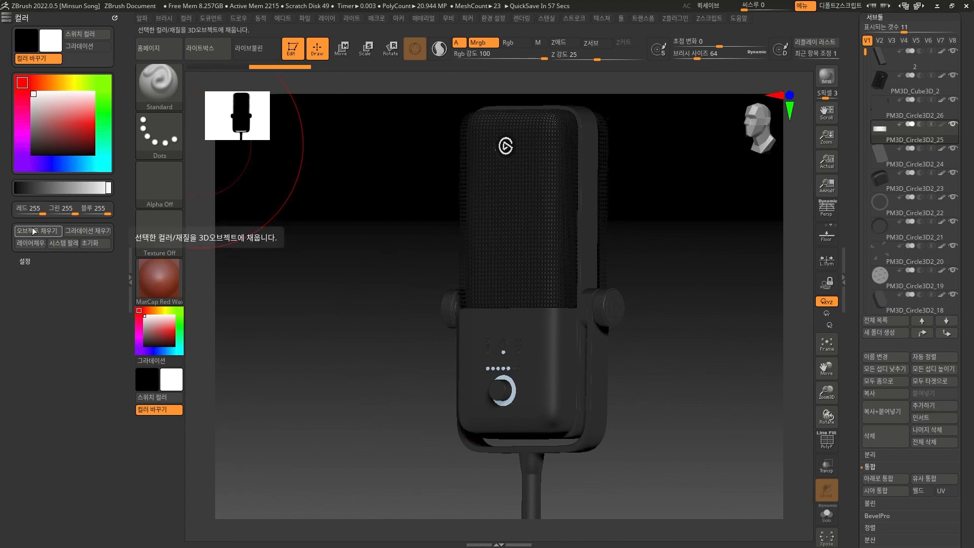
pyautogui.click(513, 43)
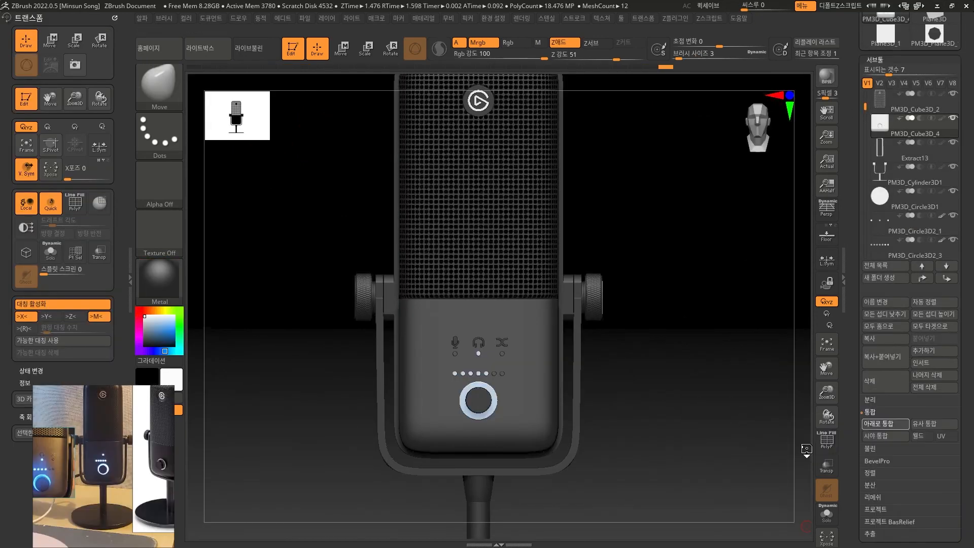
# - Merge the PM3D_Cube3D_4 lower body with the Extract13 frame and the PM3D_Cylinder3D1 stand into one subtool
pyautogui.click(885, 424)
pyautogui.click(798, 444)
pyautogui.keyDown('alt'); pyautogui.moveTo(720, 409); pyautogui.dragTo(663, 376); pyautogui.keyUp('alt')
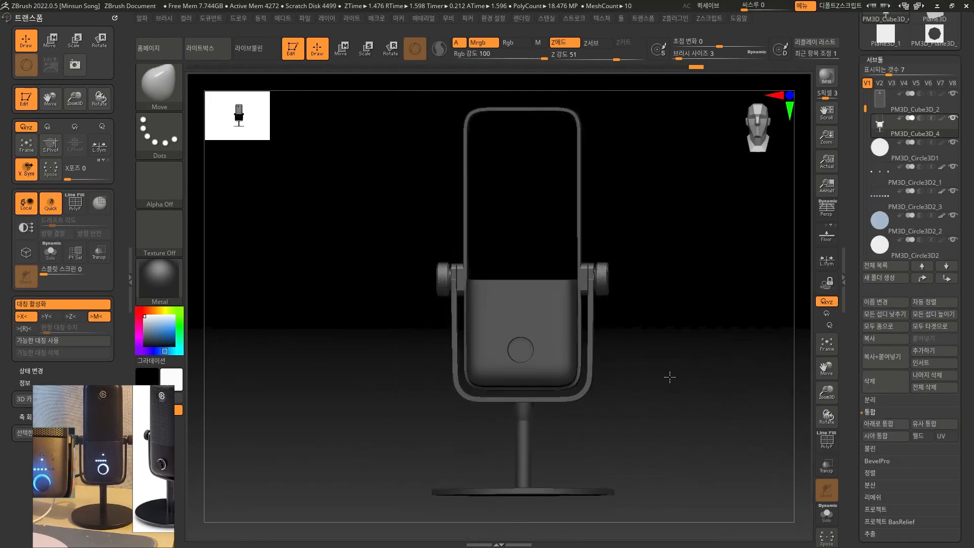
pyautogui.click(886, 107)
pyautogui.click(883, 126)
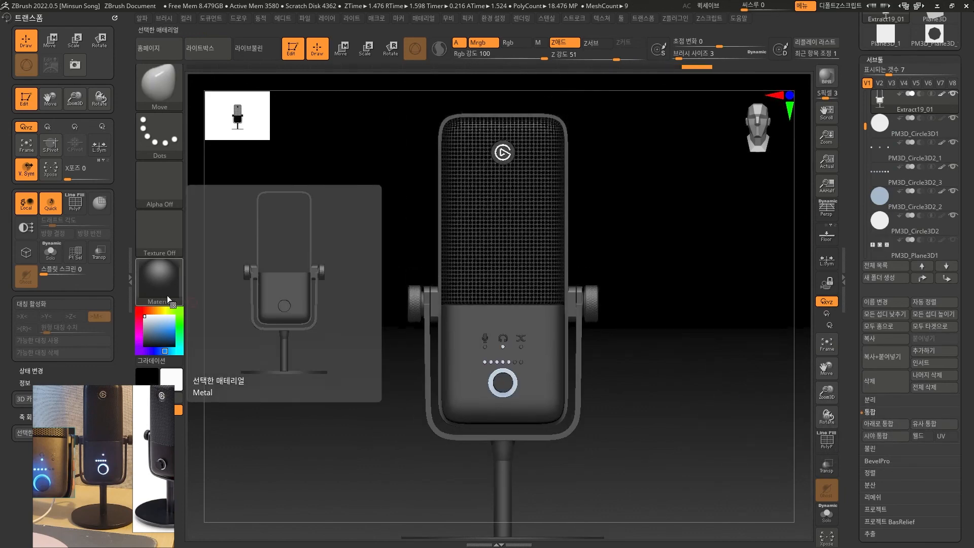
# - Try the Metalic01b material on the microphone, then Chrome2 with the perforated body PM3D_Cube3D_2 selected
pyautogui.click(159, 282)
pyautogui.click(379, 457)
pyautogui.moveTo(735, 405); pyautogui.dragTo(688, 410)
pyautogui.click(203, 195)
pyautogui.moveTo(652, 365)
pyautogui.mouseDown()
pyautogui.moveTo(735, 348)
pyautogui.moveTo(576, 433)
pyautogui.moveTo(674, 416)
pyautogui.moveTo(735, 437)
pyautogui.moveTo(680, 416)
pyautogui.moveTo(650, 332)
pyautogui.moveTo(670, 322)
pyautogui.moveTo(711, 375)
pyautogui.mouseUp()
pyautogui.keyDown('alt'); pyautogui.click(572, 168); pyautogui.keyUp('alt')
pyautogui.click(159, 282)
pyautogui.click(465, 422)
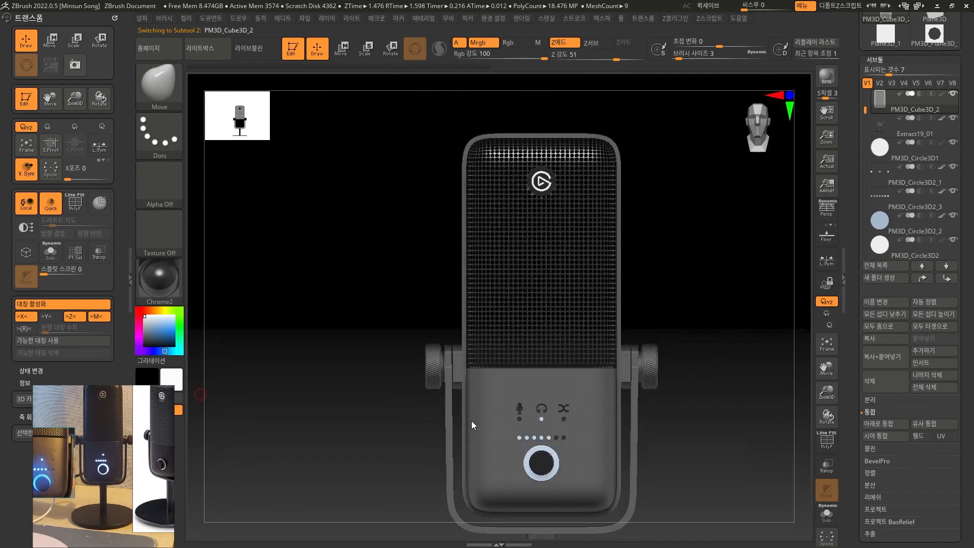
# - Try the HSVColorizer and FastOverlay materials on the microphone and compare their shading
pyautogui.moveTo(396, 355); pyautogui.dragTo(293, 300)
pyautogui.moveTo(706, 376); pyautogui.dragTo(712, 403)
pyautogui.click(159, 282)
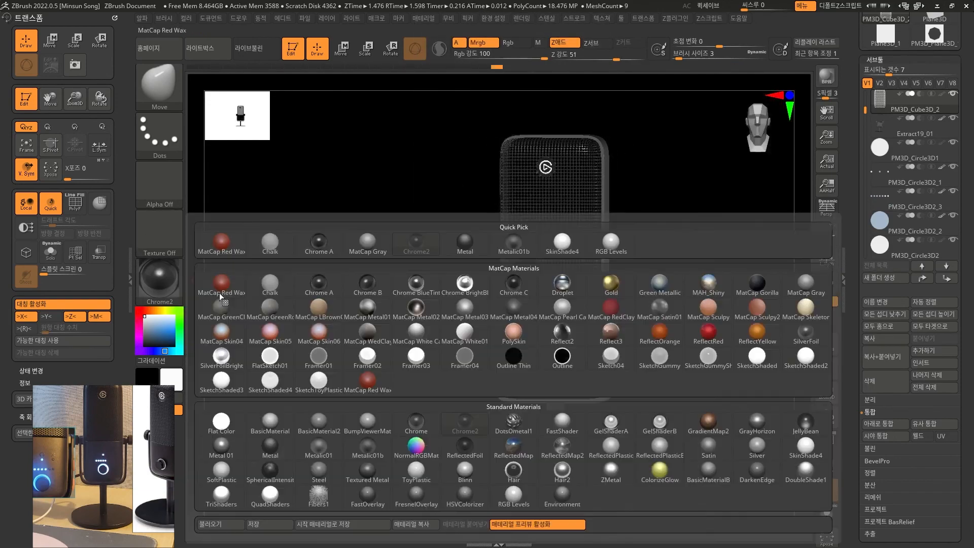
pyautogui.click(464, 493)
pyautogui.moveTo(385, 401); pyautogui.dragTo(325, 378)
pyautogui.click(168, 283)
pyautogui.click(145, 295)
pyautogui.click(146, 295)
pyautogui.click(325, 498)
pyautogui.moveTo(678, 388); pyautogui.dragTo(723, 375)
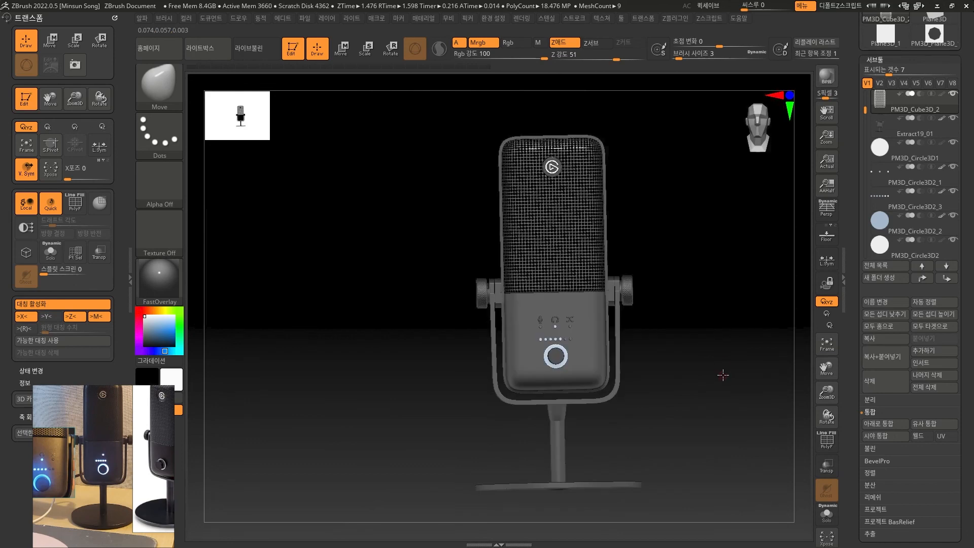
# - Try a mid-grey main colour on the microphone together with the FastOverlay material
pyautogui.keyDown('alt'); pyautogui.moveTo(684, 254); pyautogui.dragTo(678, 299); pyautogui.keyUp('alt')
pyautogui.moveTo(323, 297); pyautogui.dragTo(274, 303)
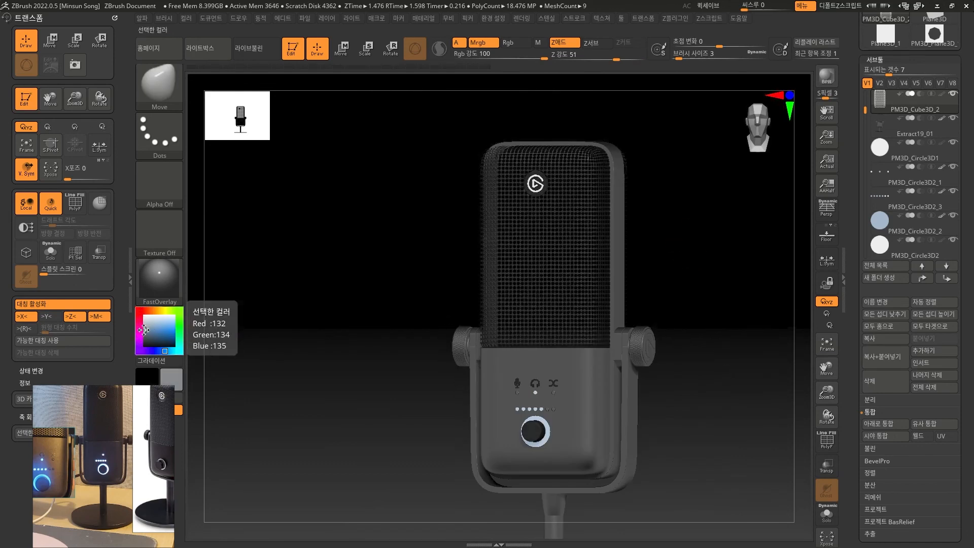
pyautogui.moveTo(144, 330); pyautogui.dragTo(144, 328)
pyautogui.keyDown('alt'); pyautogui.moveTo(756, 332); pyautogui.dragTo(739, 341); pyautogui.keyUp('alt')
pyautogui.moveTo(641, 376); pyautogui.dragTo(226, 286)
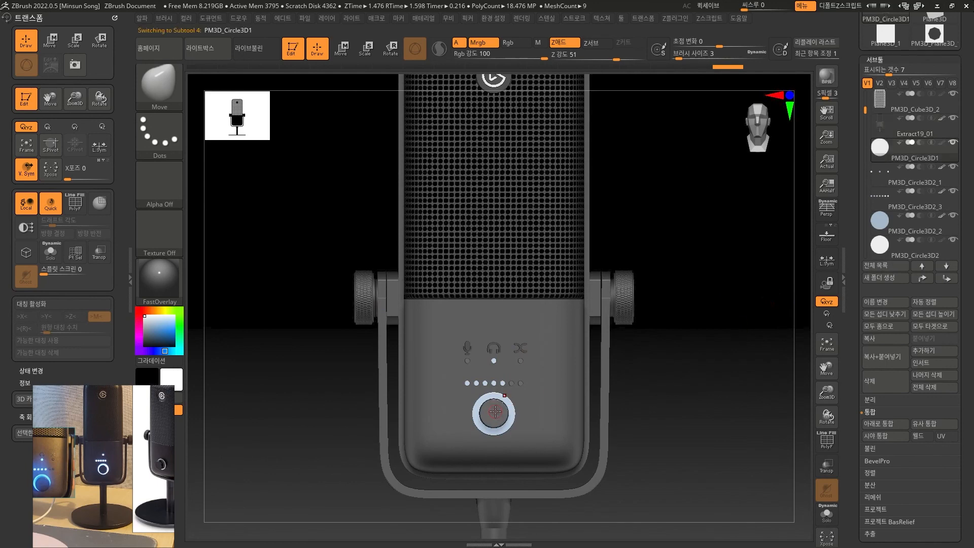
# - Merge the round dial face subtool PM3D_Circle3D1 with the subtool beneath it
pyautogui.click(886, 424)
pyautogui.click(800, 446)
pyautogui.moveTo(743, 424); pyautogui.dragTo(711, 417)
# - Select the icon symbols above the dots, rearrange the subtool order, and merge the neighbouring subtools
pyautogui.keyDown('alt'); pyautogui.click(520, 348); pyautogui.keyUp('alt')
pyautogui.moveTo(886, 249); pyautogui.dragTo(878, 135)
pyautogui.click(883, 104)
pyautogui.click(886, 424)
pyautogui.click(803, 452)
pyautogui.moveTo(733, 419); pyautogui.dragTo(619, 275)
# - Apply the Metalic01b material to the microphone and turn on perspective view
pyautogui.click(160, 261)
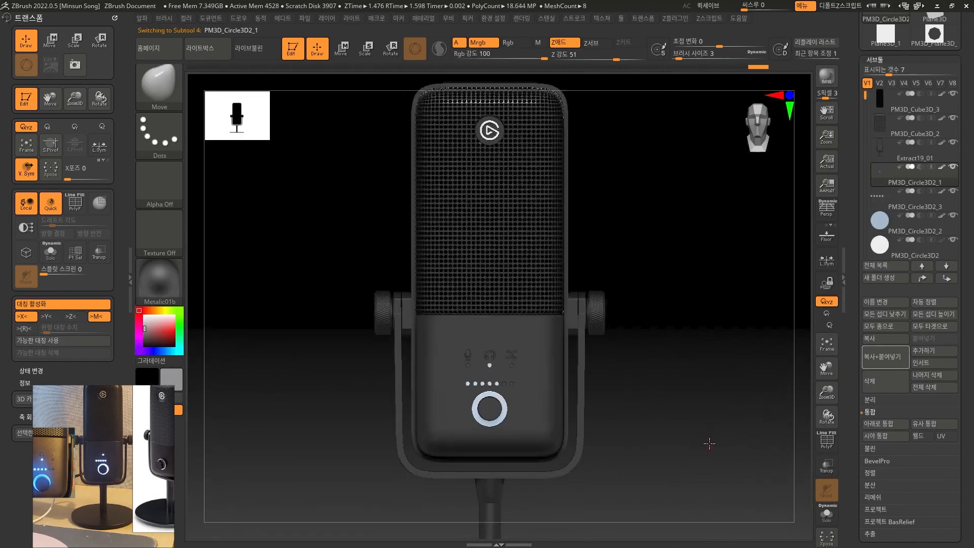
pyautogui.moveTo(709, 443); pyautogui.dragTo(695, 365)
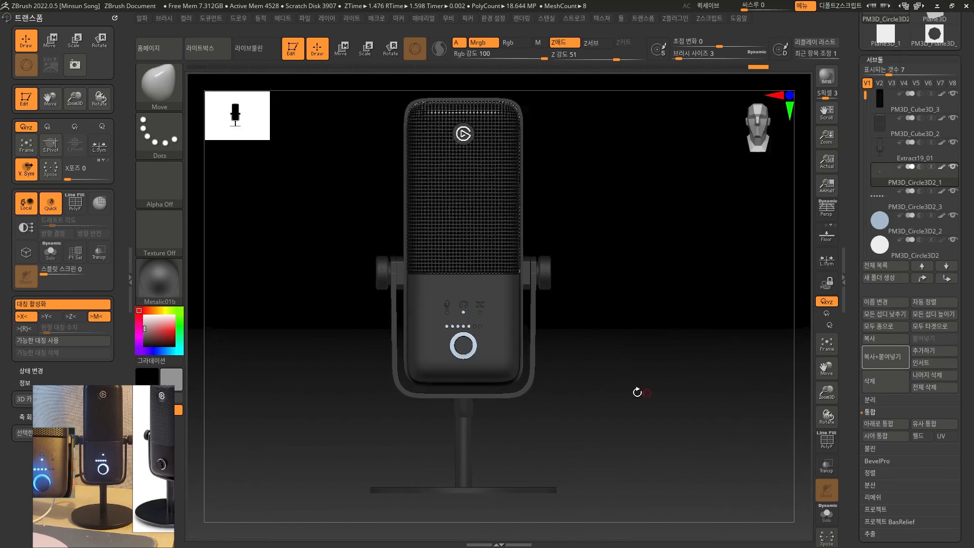
pyautogui.keyDown('alt'); pyautogui.click(470, 430); pyautogui.keyUp('alt')
pyautogui.moveTo(508, 391); pyautogui.dragTo(644, 274)
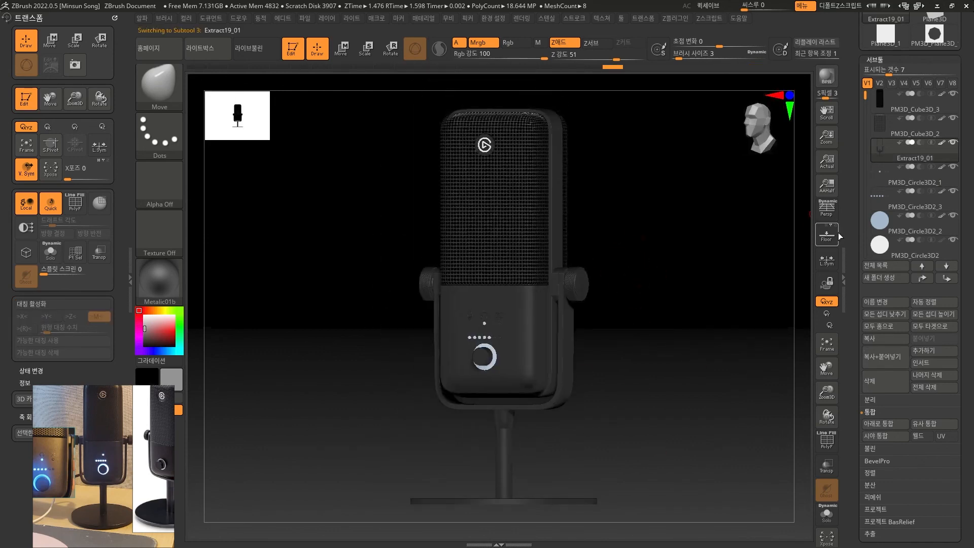
pyautogui.moveTo(631, 347); pyautogui.dragTo(730, 343)
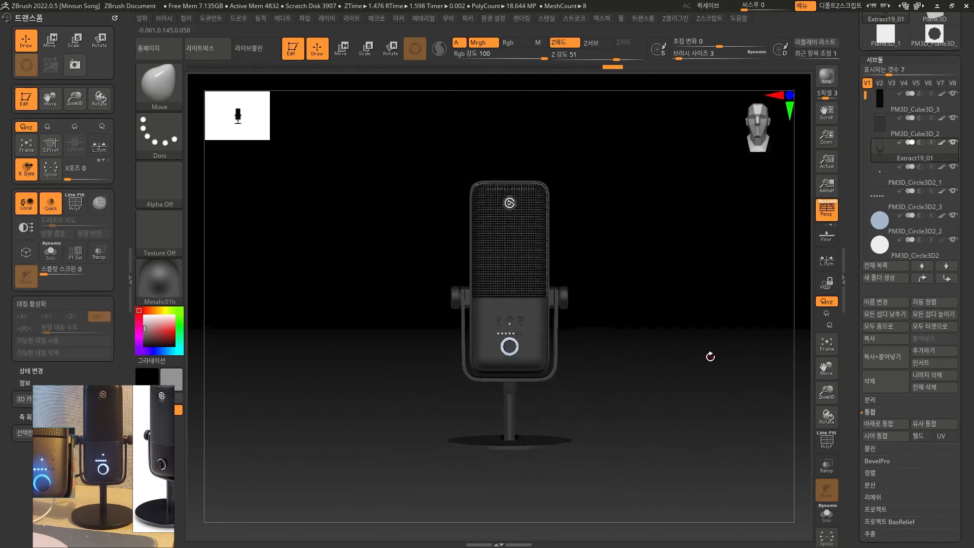
# - Choose a material and a dark colour for the topmost subtool PM3D_Cube3D_3 and fill the object with them
pyautogui.click(926, 102)
pyautogui.click(166, 282)
pyautogui.click(177, 290)
pyautogui.click(222, 355)
pyautogui.click(160, 280)
pyautogui.click(144, 345)
pyautogui.click(187, 18)
pyautogui.click(217, 233)
# - Select the white PM3D_Circle3D2 subtool near the upper mesh and change the material to RGB Levels
pyautogui.keyDown('alt'); pyautogui.moveTo(674, 285); pyautogui.dragTo(654, 244); pyautogui.keyUp('alt')
pyautogui.keyDown('alt'); pyautogui.click(530, 210); pyautogui.keyUp('alt')
pyautogui.moveTo(710, 253)
pyautogui.keyDown('alt'); pyautogui.mouseDown()
pyautogui.moveTo(726, 325)
pyautogui.moveTo(724, 263)
pyautogui.mouseUp(); pyautogui.keyUp('alt')
pyautogui.click(160, 280)
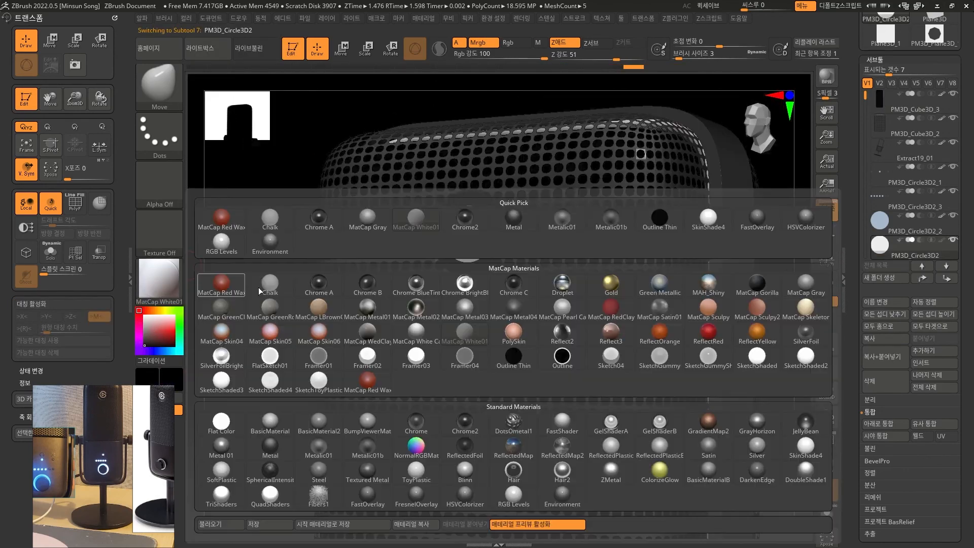
pyautogui.click(514, 495)
pyautogui.moveTo(315, 355); pyautogui.dragTo(276, 338)
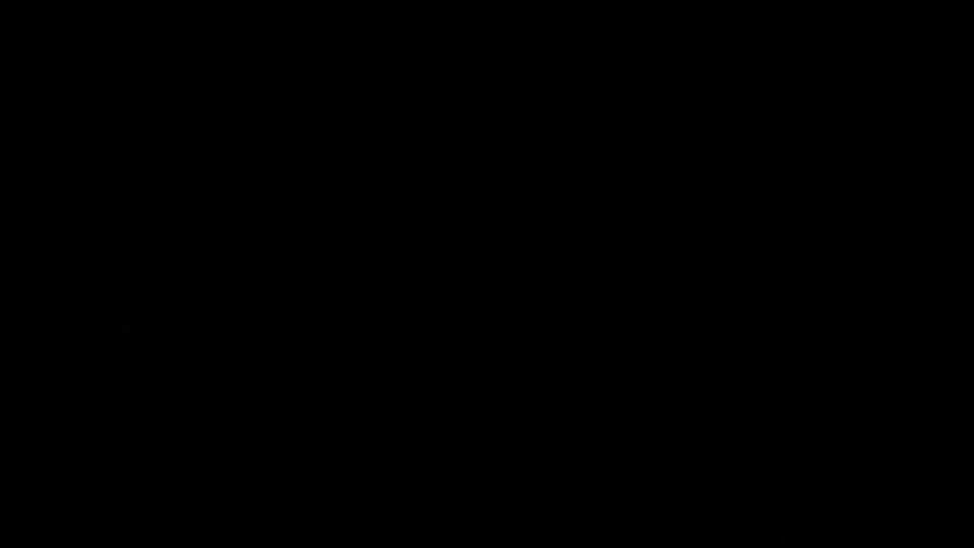